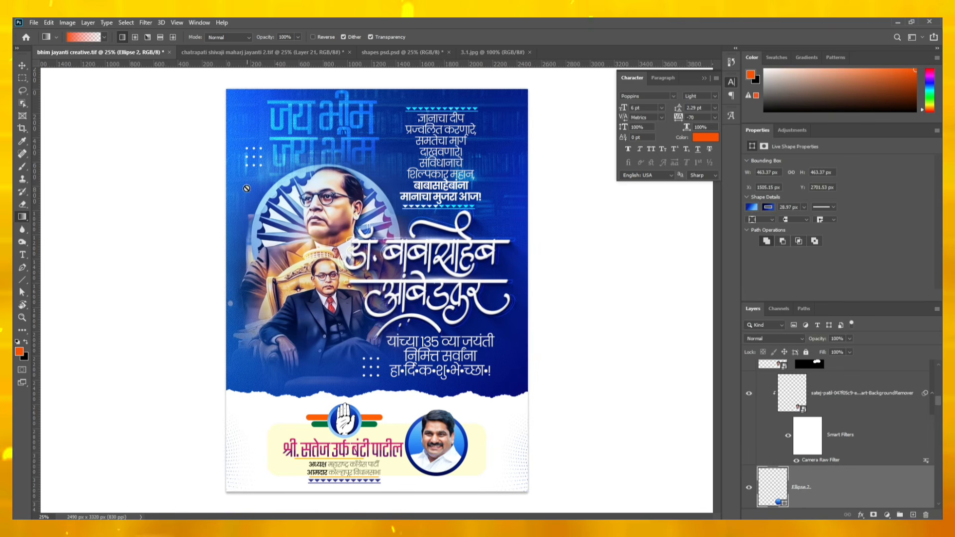
Step: View the open Shivaji Maharaj poster, the shapes document and the color wheel image in turn
click(212, 53)
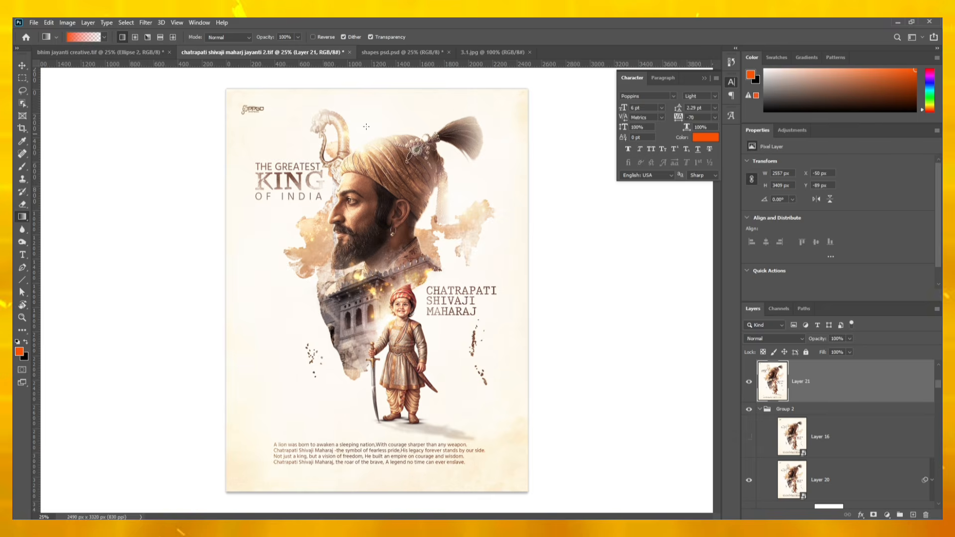
click(372, 52)
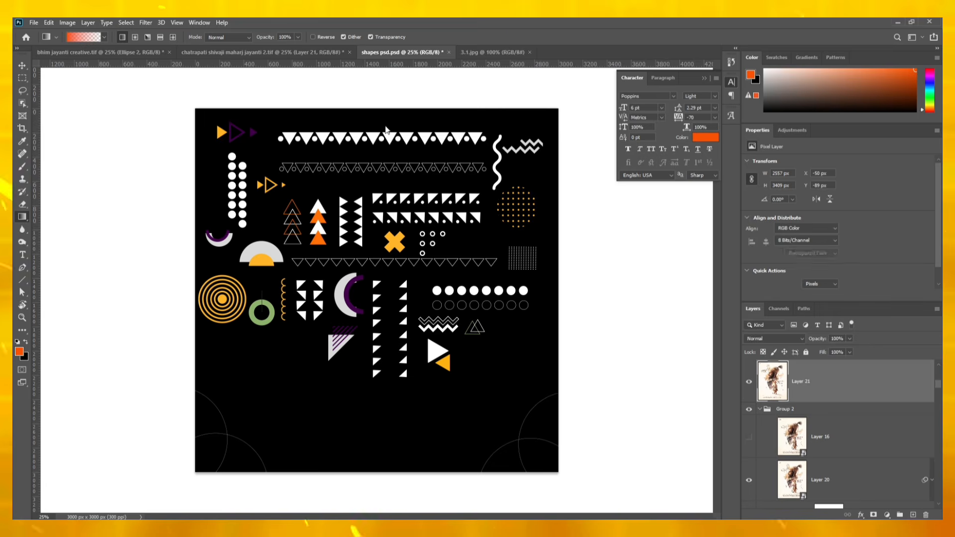
click(493, 52)
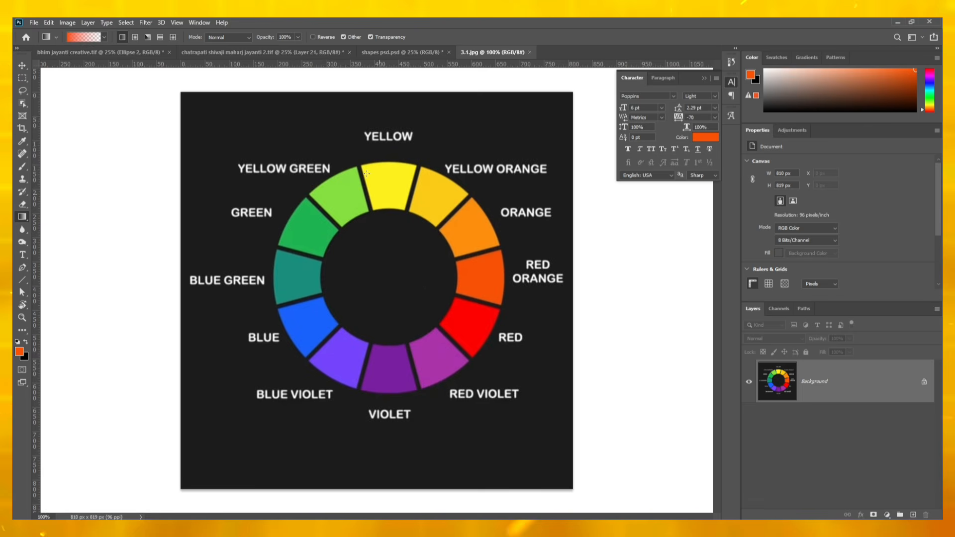
Step: Create a new 3 x 4 inch portrait document at 850 pixels/inch in RGB Color
click(31, 25)
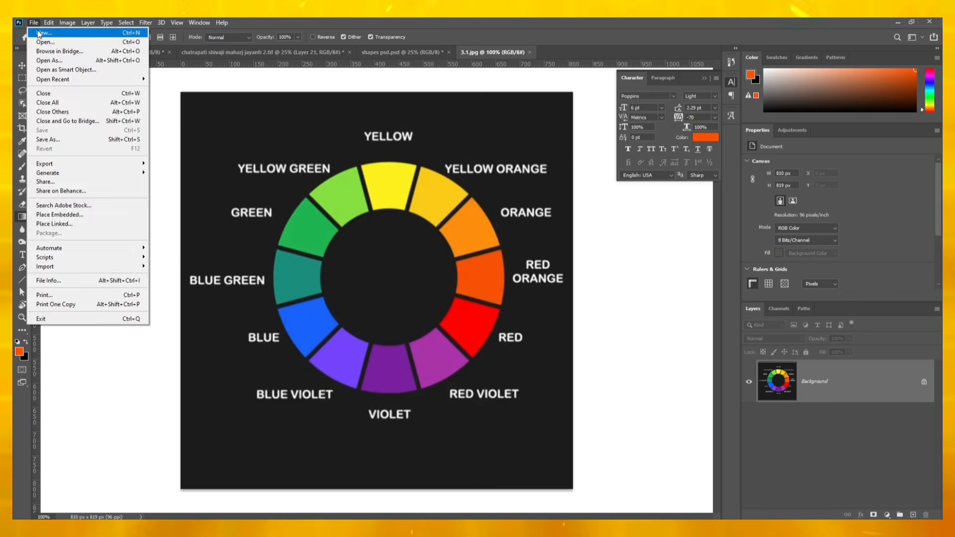
click(37, 30)
click(716, 184)
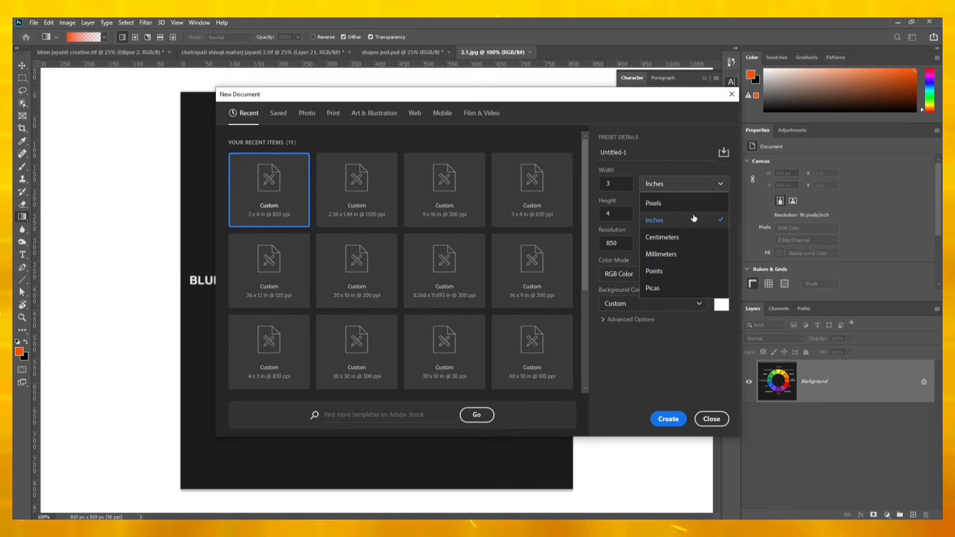
click(642, 185)
click(620, 183)
key(Tab)
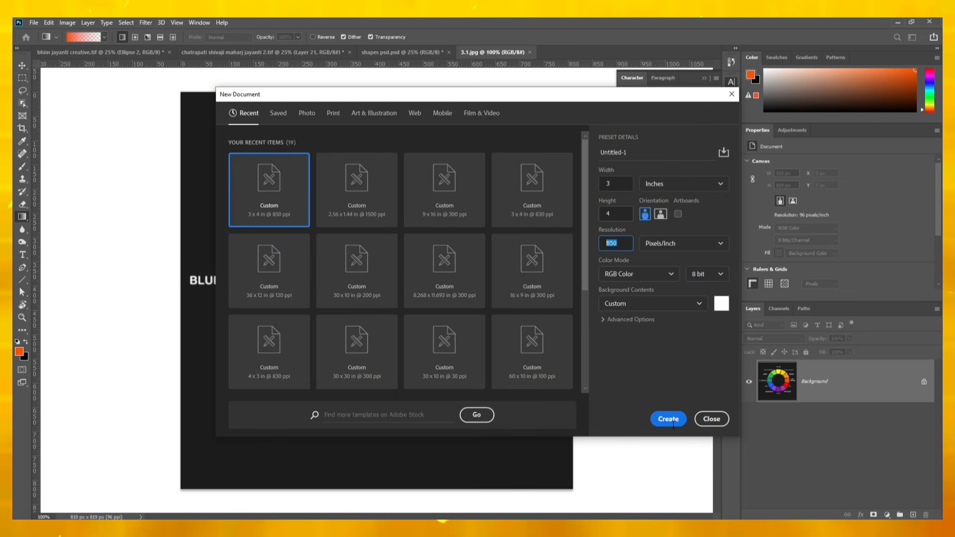
click(669, 420)
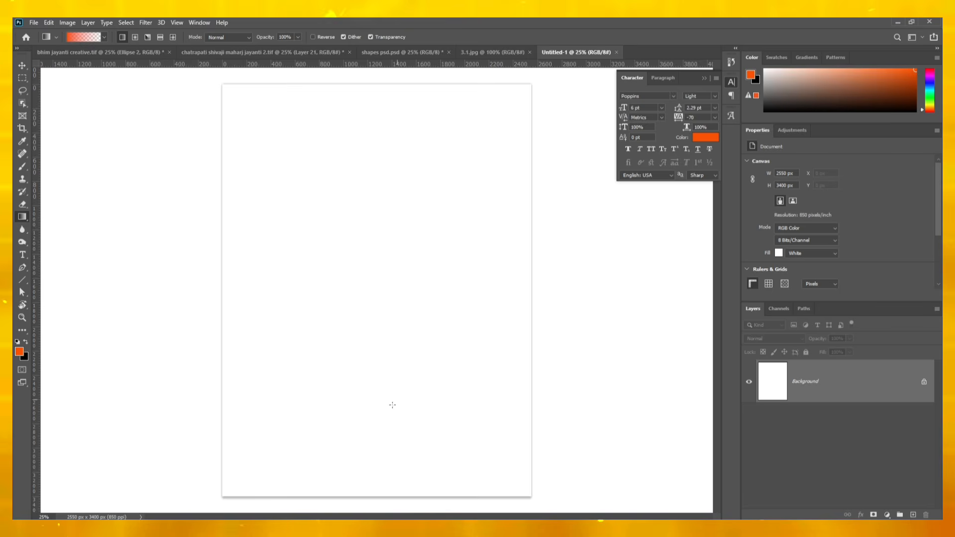
Step: Sample yellow orange from the color wheel image and add a solid color fill layer in it to Untitled-1
click(479, 55)
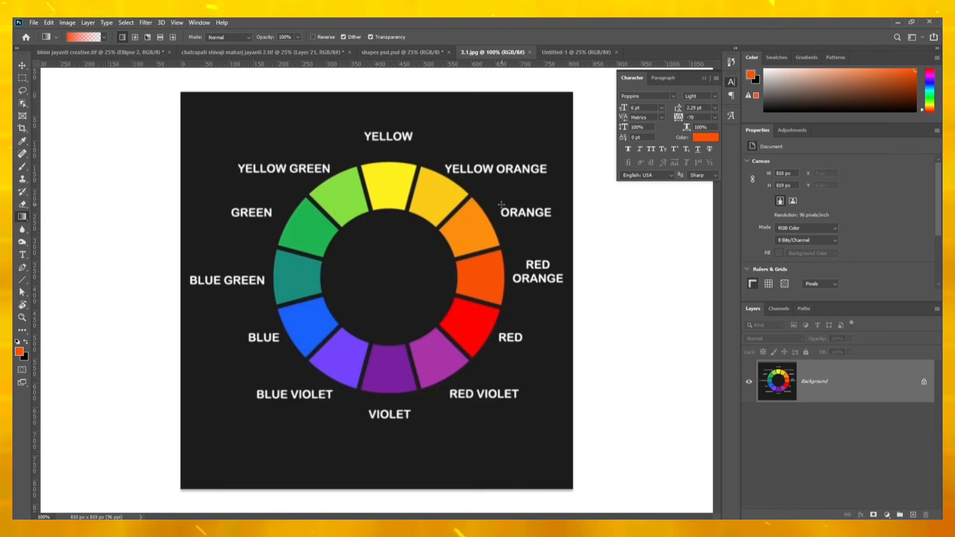
alt+click(474, 213)
alt+click(448, 190)
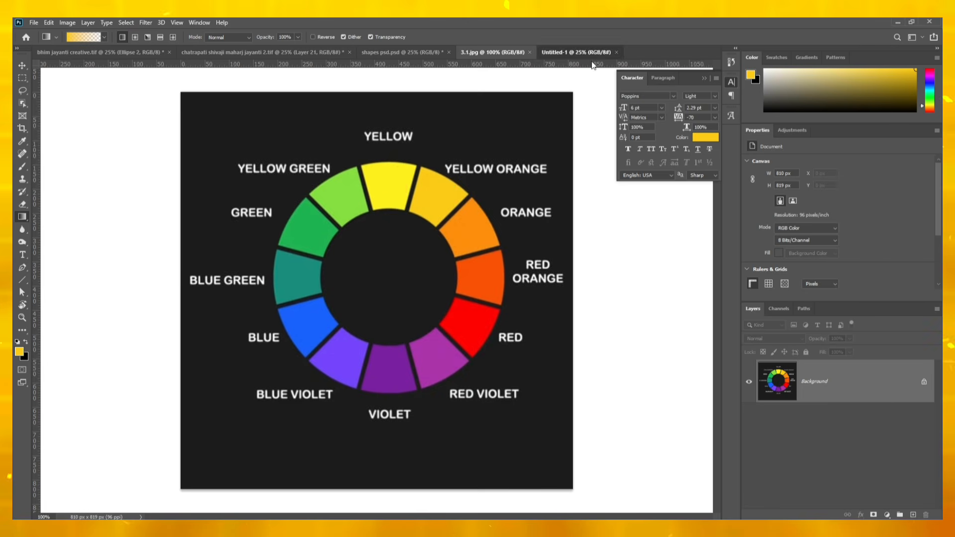
click(575, 52)
click(886, 514)
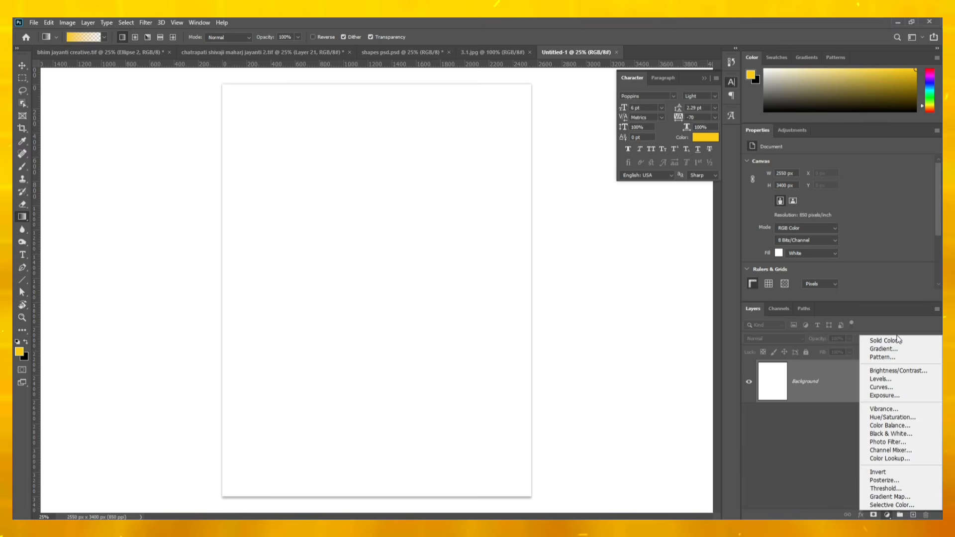
click(876, 339)
click(794, 219)
Step: Invert the yellow fill layer's mask and reveal the color with a diagonal white gradient from the page's upper-left corner
key(g)
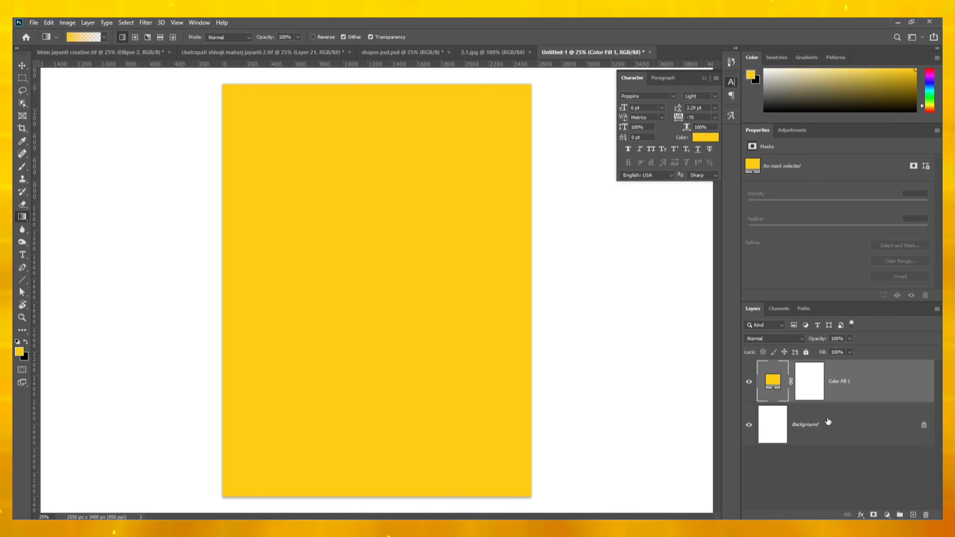
key(d)
key(ctrl+i)
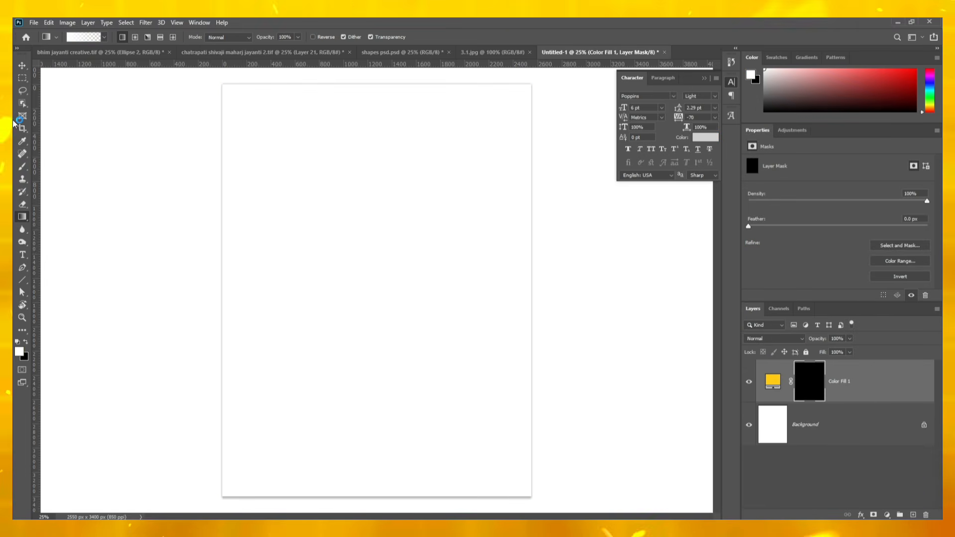
scroll(354, 184, down, 1)
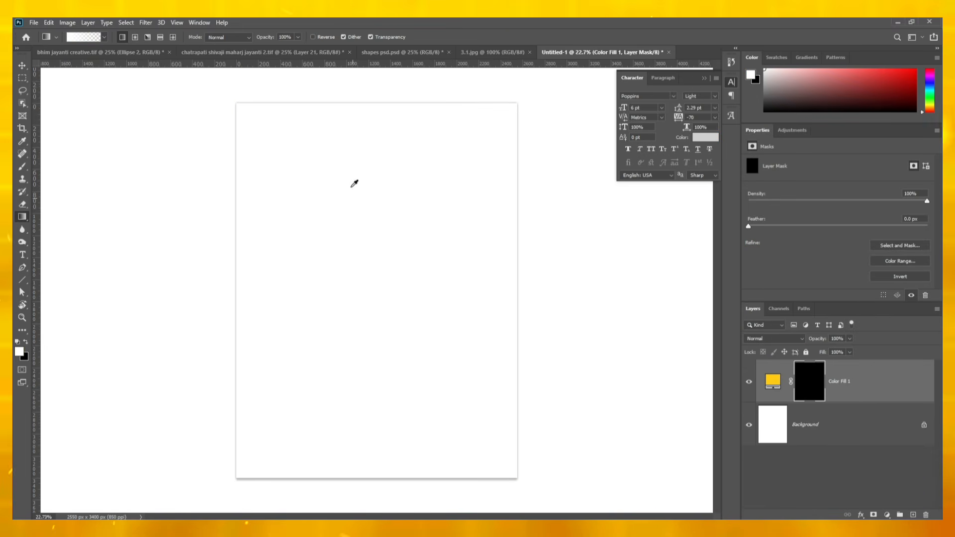
scroll(316, 280, down, 3)
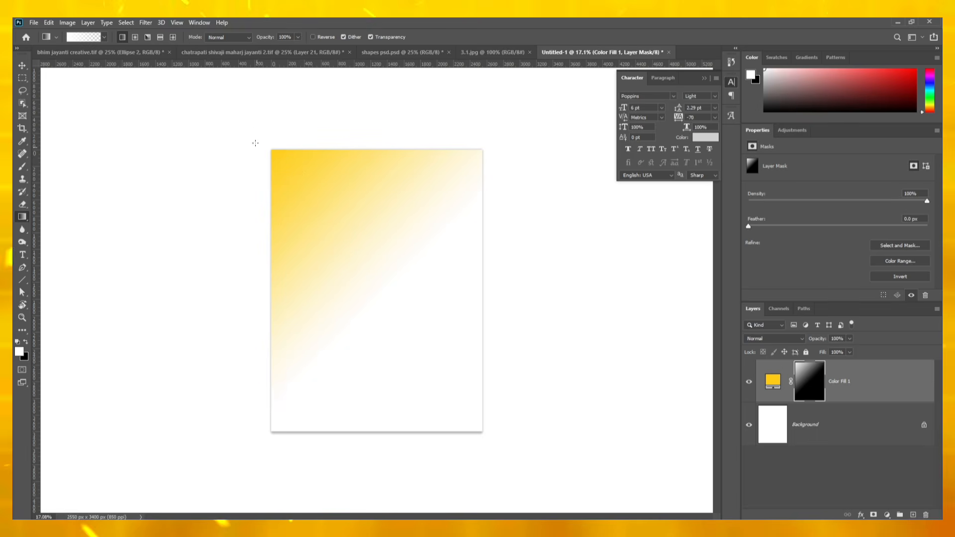
drag(249, 122, 418, 343)
scroll(504, 85, up, 1)
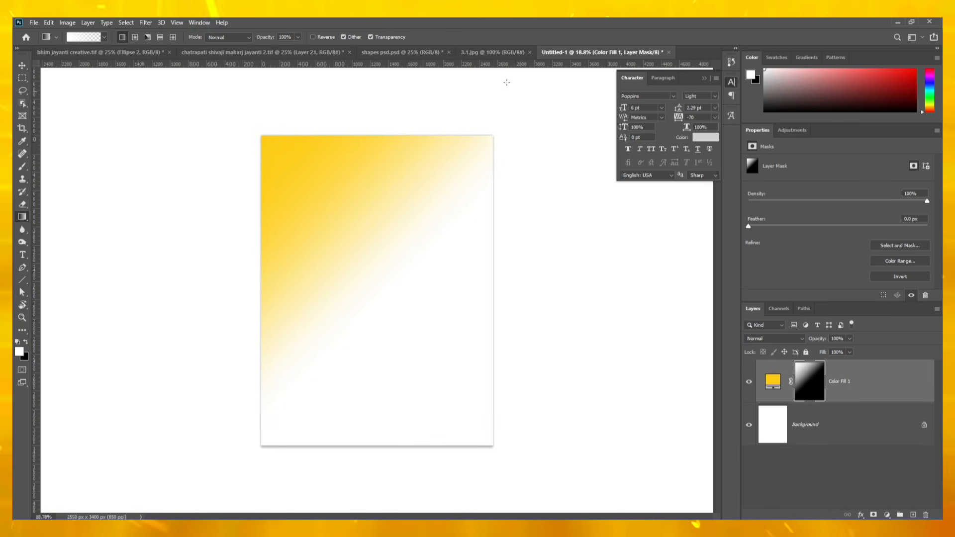
Step: Sample red from the color wheel image and add a red solid color fill layer above the yellow one in Untitled-1
click(492, 52)
scroll(503, 298, down, 3)
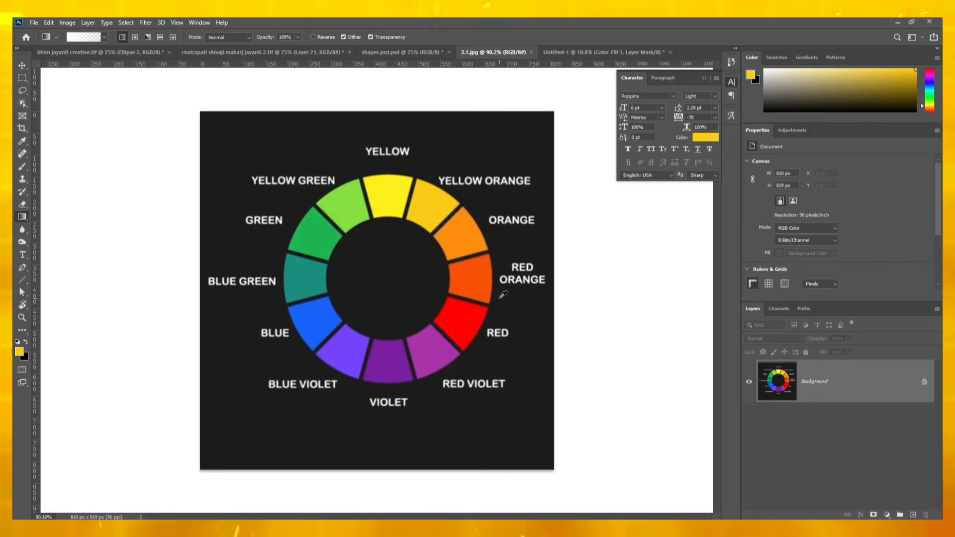
scroll(494, 305, up, 1)
alt+click(482, 310)
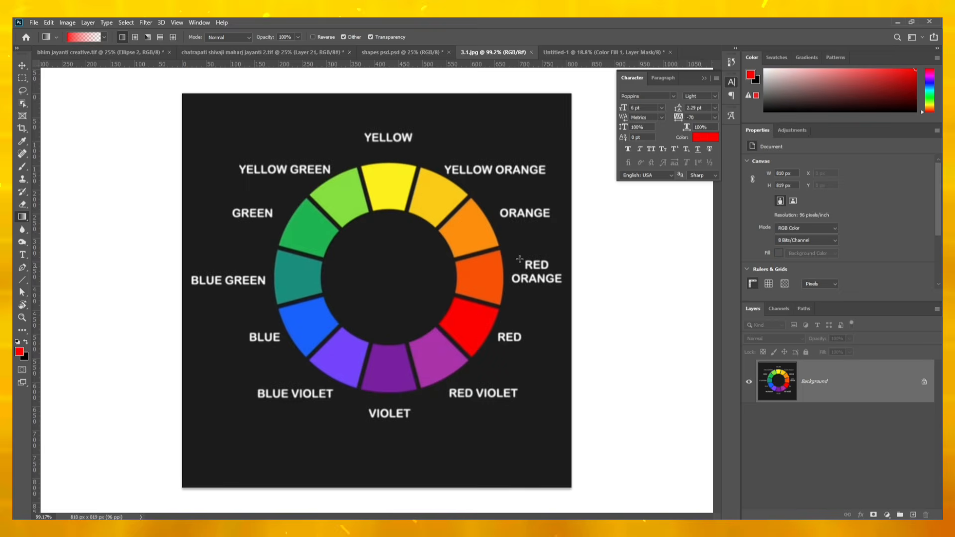
click(590, 52)
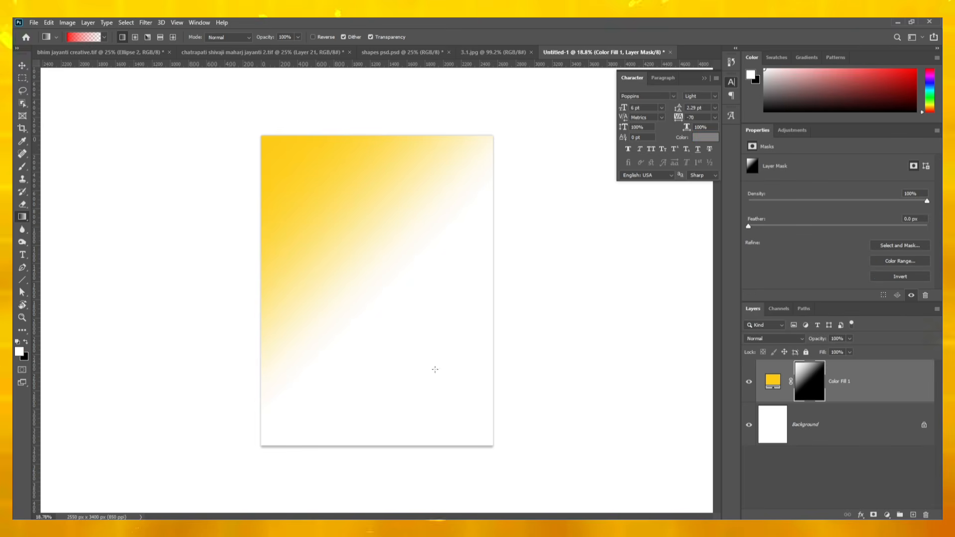
click(887, 515)
click(877, 349)
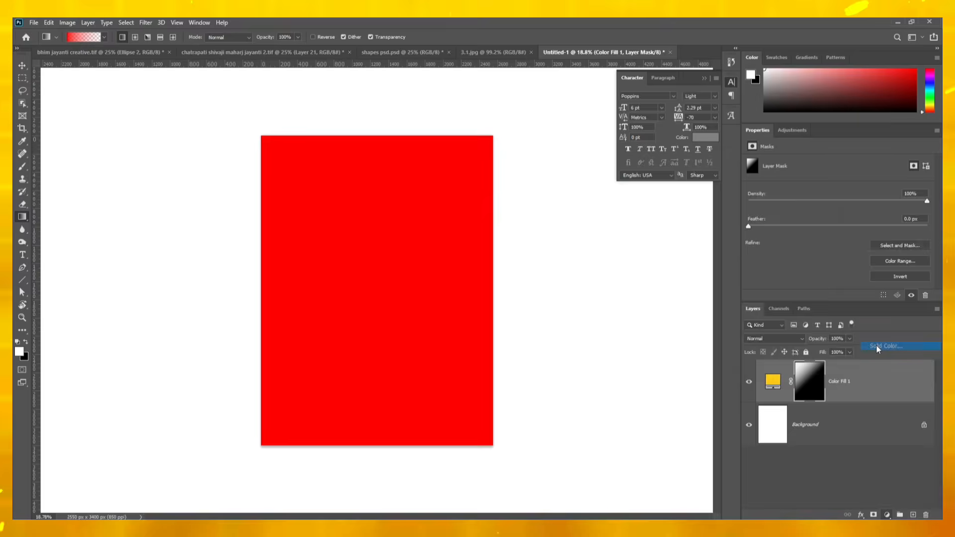
click(797, 219)
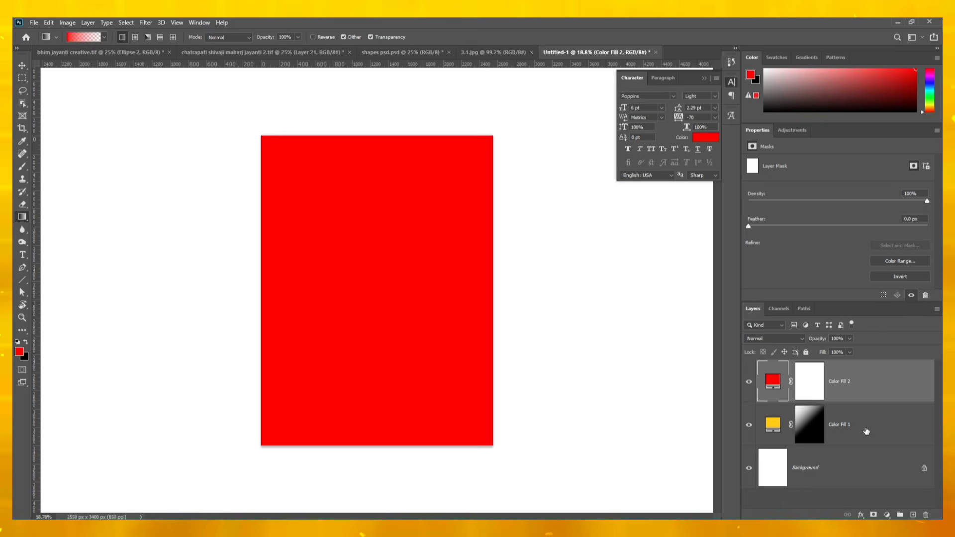
Step: Invert the red fill layer's mask and reveal the color with a diagonal gradient from the page's lower-right corner
click(815, 395)
key(ctrl+i)
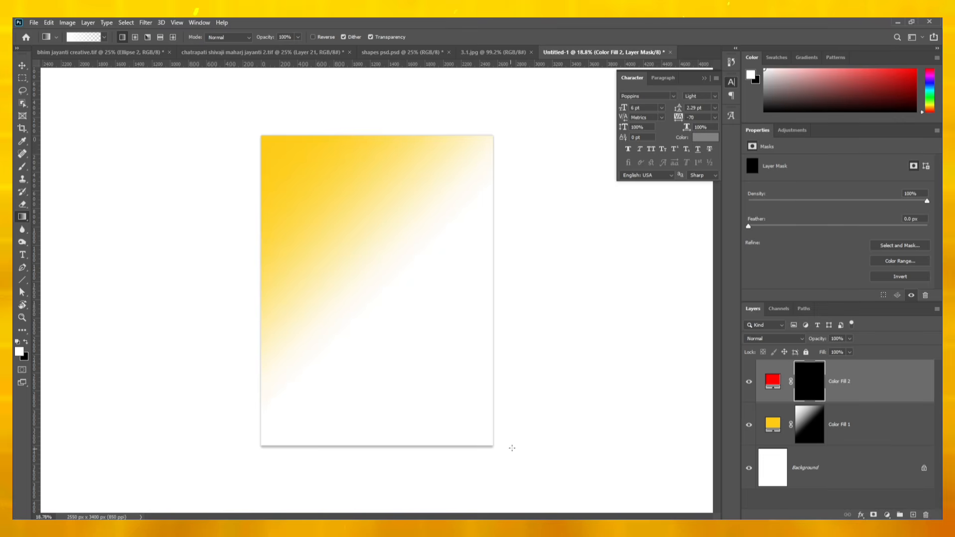
drag(335, 201, 334, 200)
scroll(454, 330, down, 3)
drag(486, 418, 192, 122)
Step: Change the red fill layer to a dark red and extend its mask gradient from the lower-right corner toward the center
double_click(773, 382)
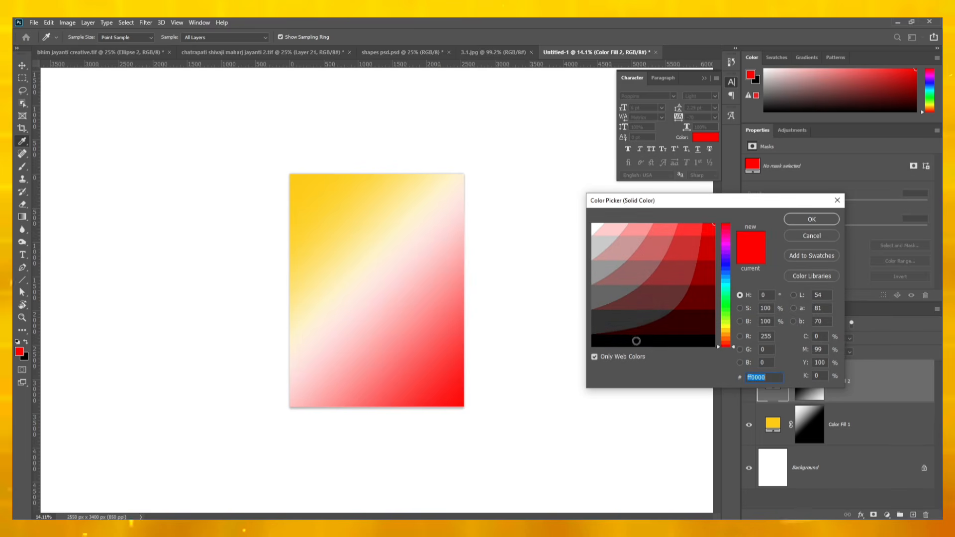
click(709, 275)
click(794, 222)
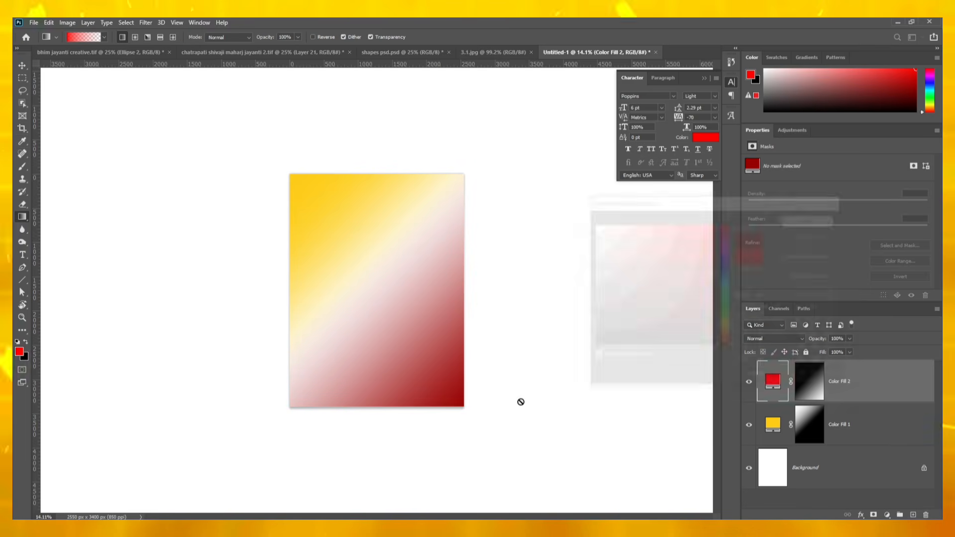
click(808, 377)
drag(462, 398, 366, 299)
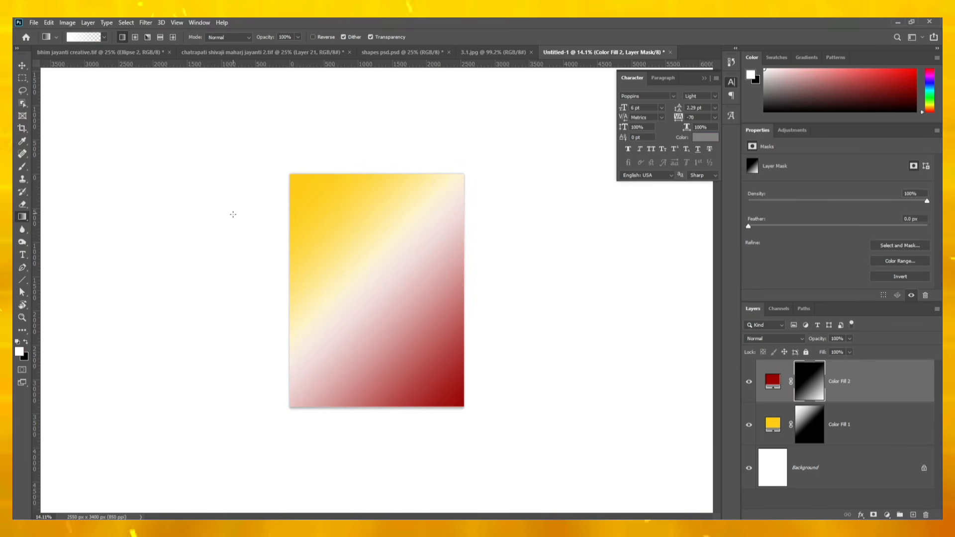
Step: Extend the yellow fill layer's mask gradient from the upper-left area past the page's lower-right corner
double_click(773, 424)
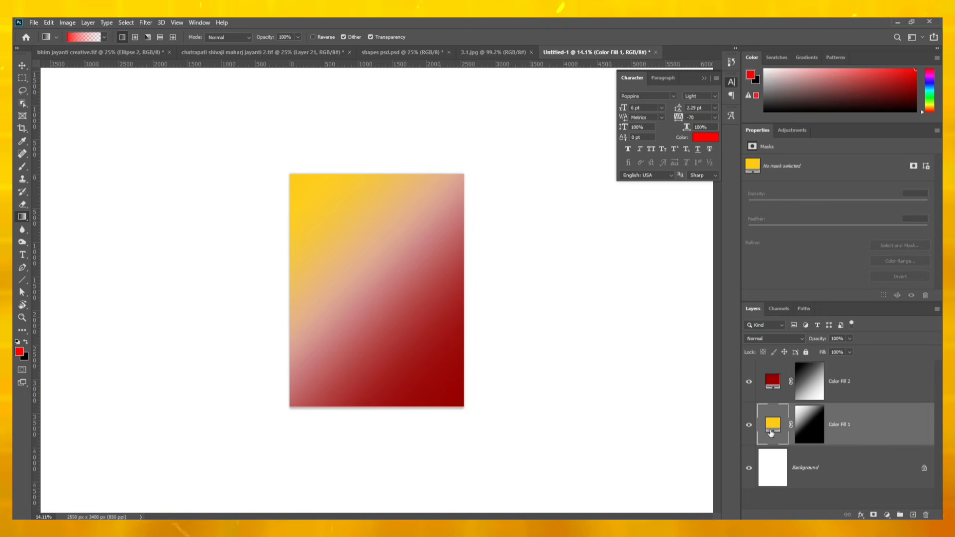
click(817, 241)
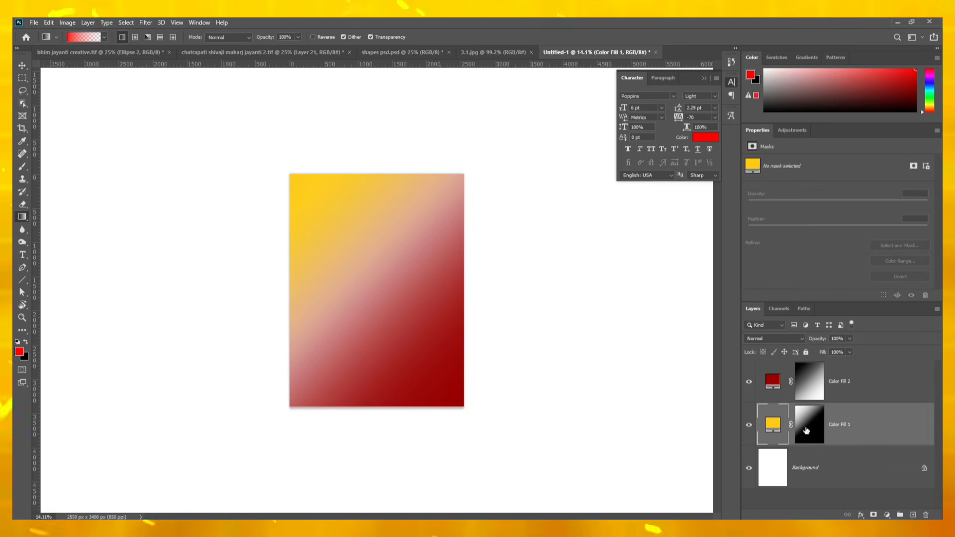
click(809, 425)
drag(308, 211, 522, 436)
scroll(418, 261, up, 3)
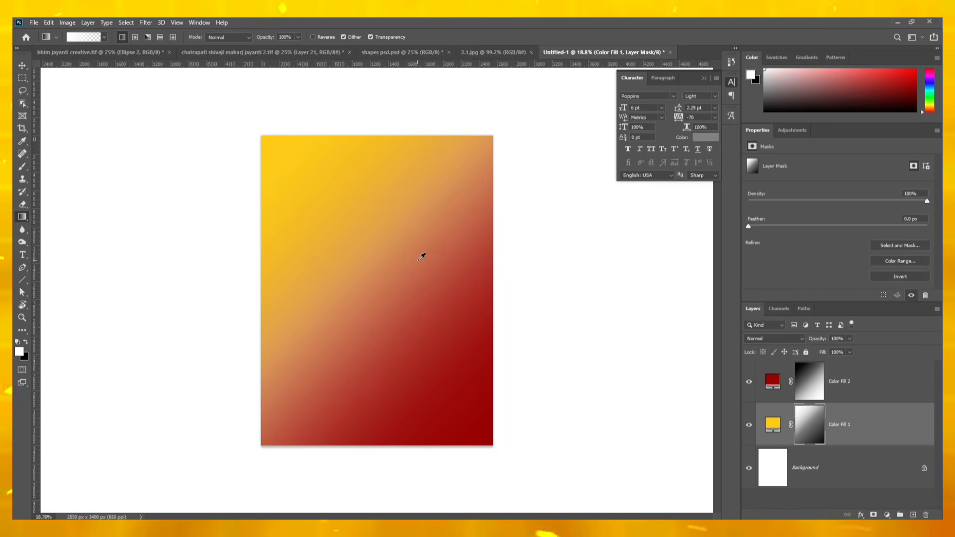
Step: Sample red violet from the color wheel and add a solid color fill layer in cc00cc above the dark red layer in Untitled-1
click(493, 52)
alt+click(470, 321)
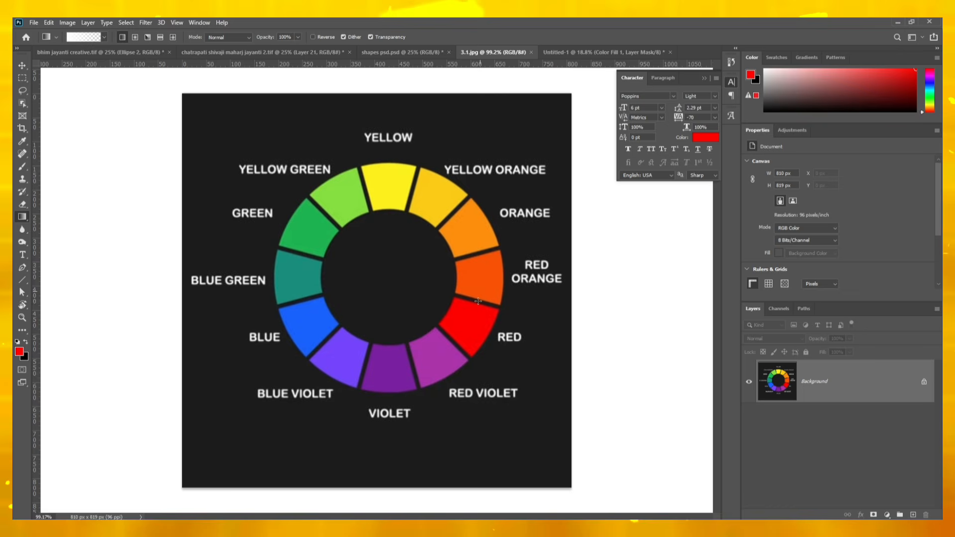
alt+click(441, 354)
click(584, 55)
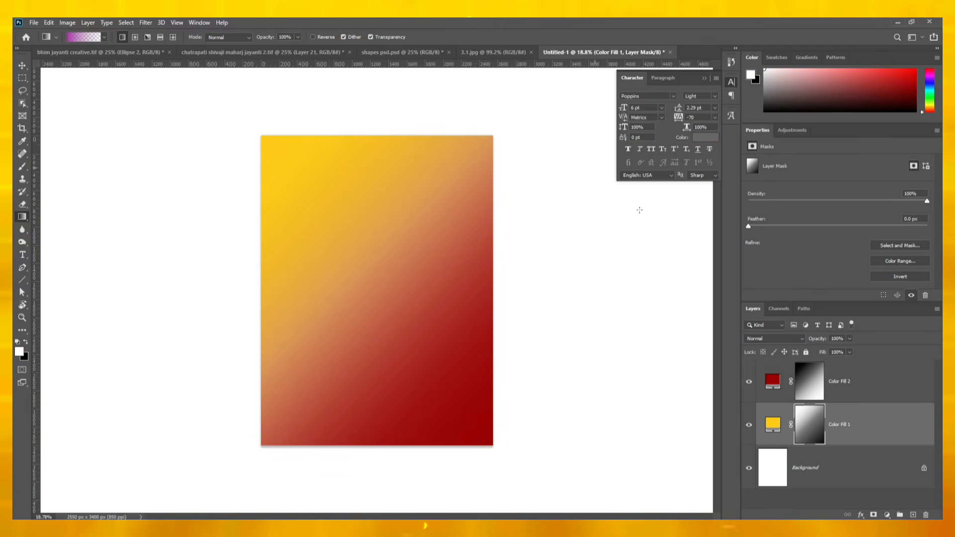
click(851, 389)
click(887, 515)
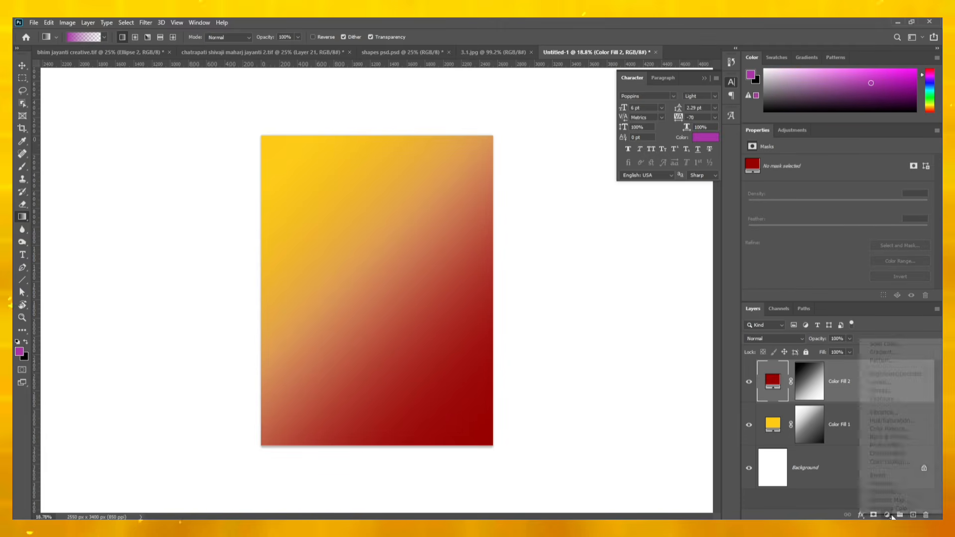
click(880, 345)
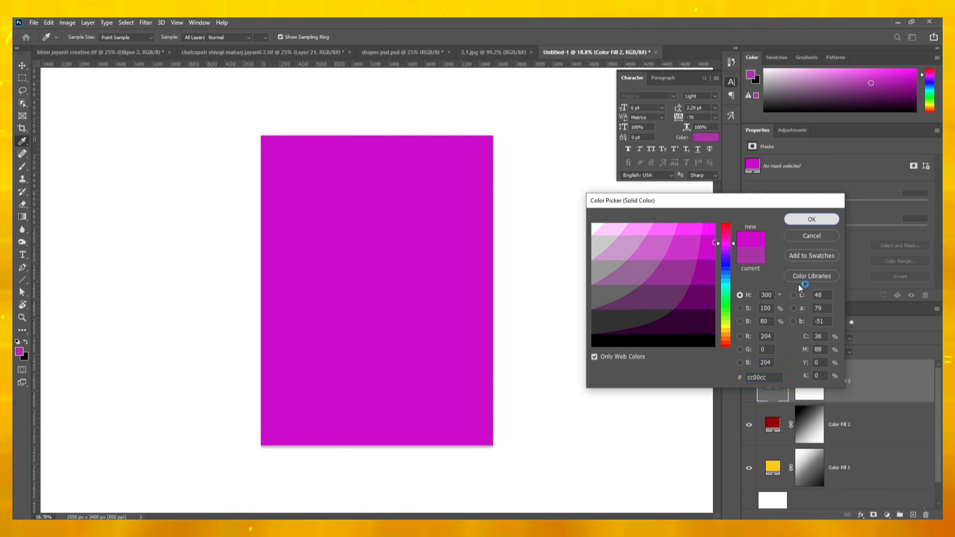
click(811, 219)
Step: Invert the magenta fill layer's mask and reveal the color with diagonal gradients from the page's upper-right corner
click(811, 383)
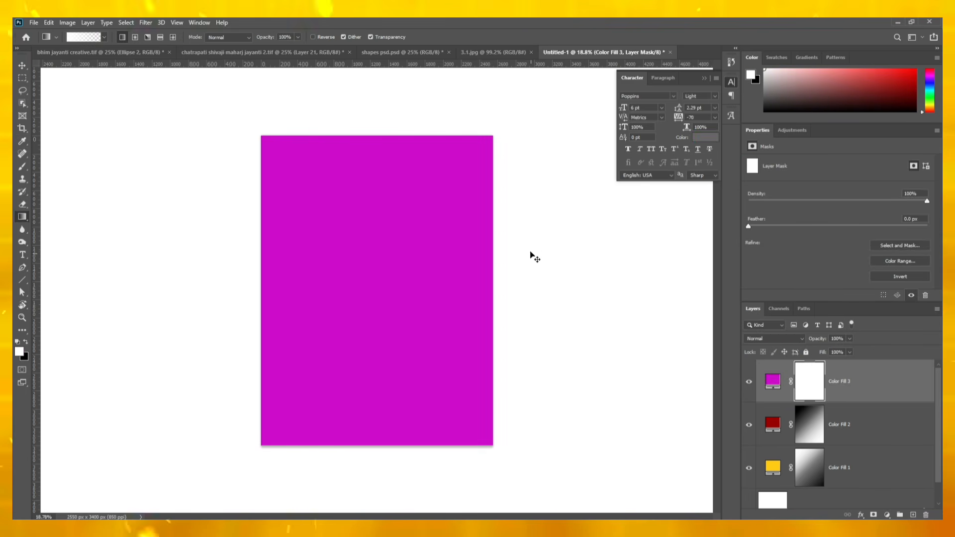
key(ctrl+i)
drag(510, 112, 305, 435)
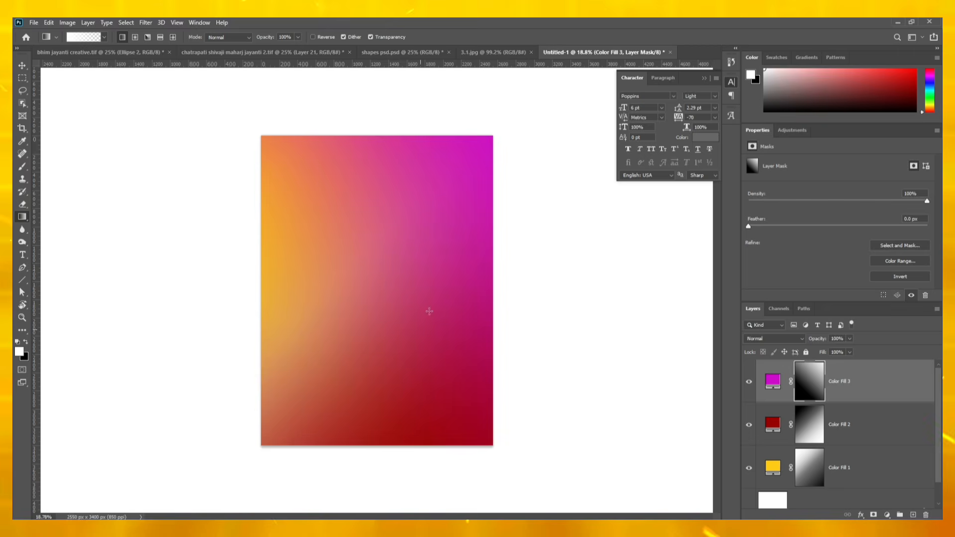
key(ctrl+z)
drag(513, 112, 359, 244)
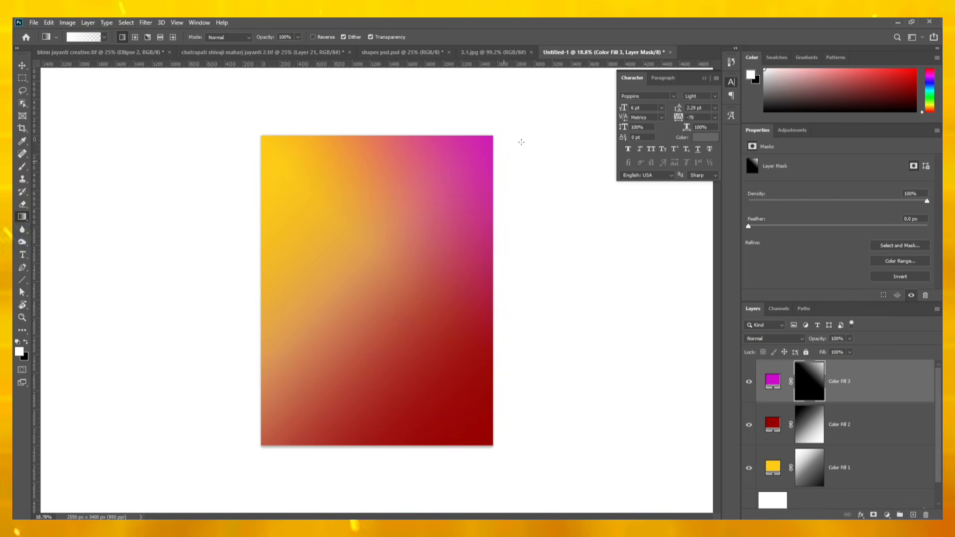
scroll(559, 107, down, 1)
drag(517, 118, 356, 282)
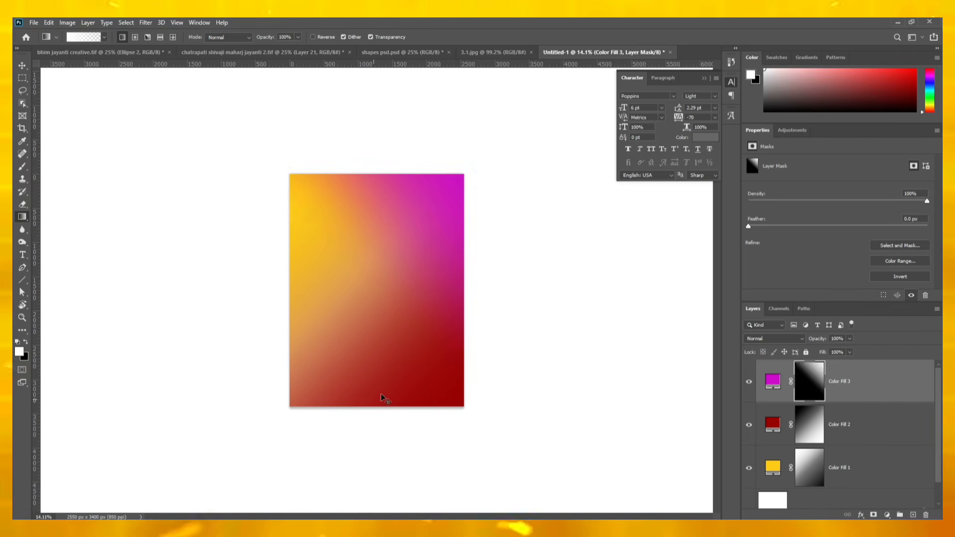
Step: Undo the last mask gradient, sample red orange from the color wheel, and add a solid color fill layer in ff6600 to Untitled-1
key(ctrl+z)
click(515, 55)
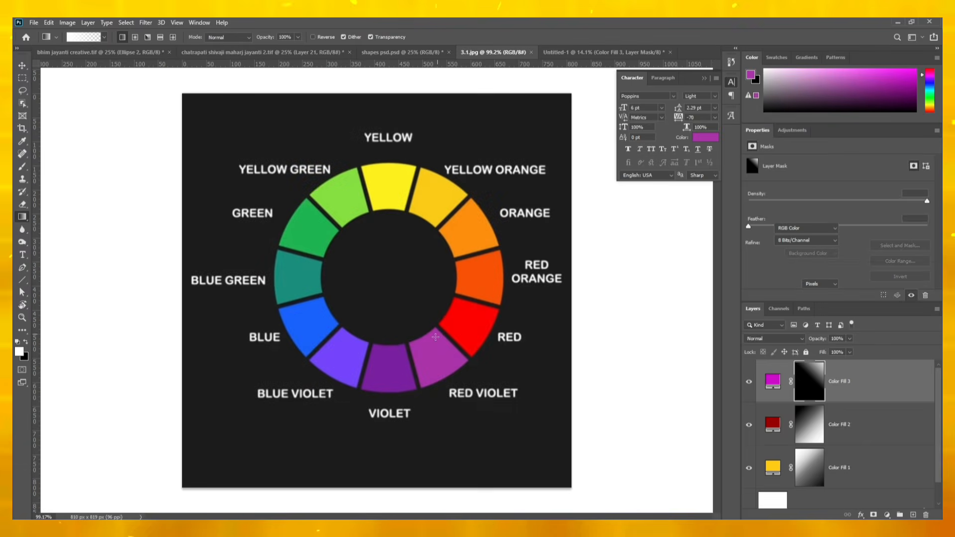
alt+click(477, 272)
click(604, 52)
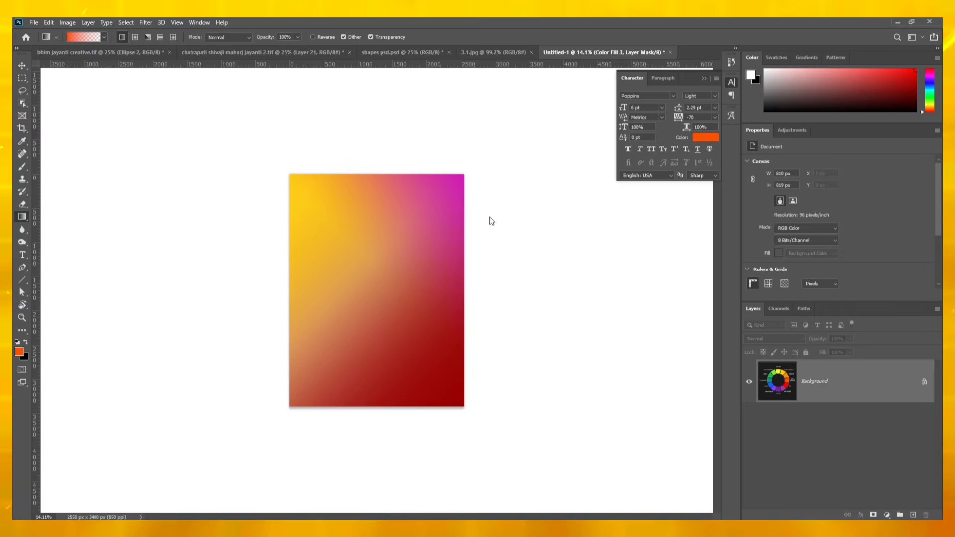
click(887, 515)
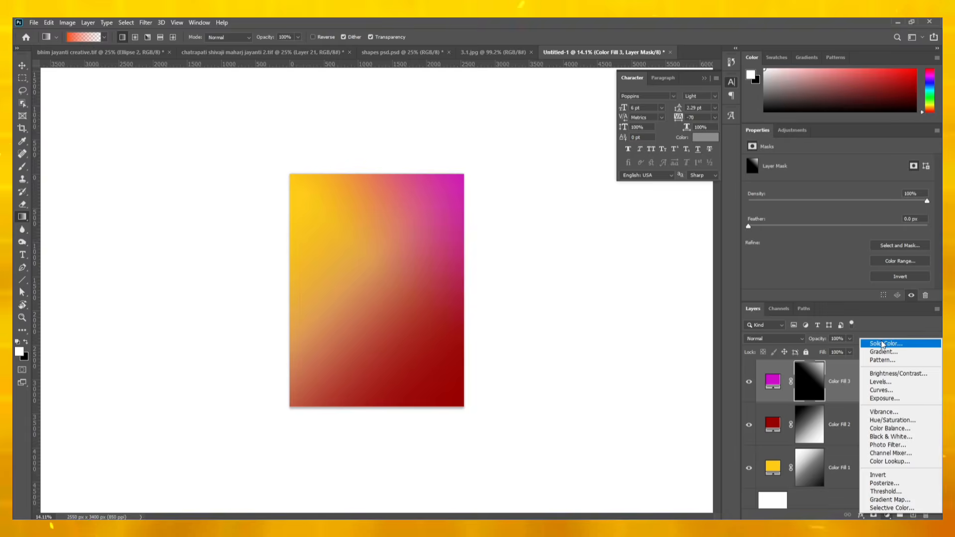
click(886, 338)
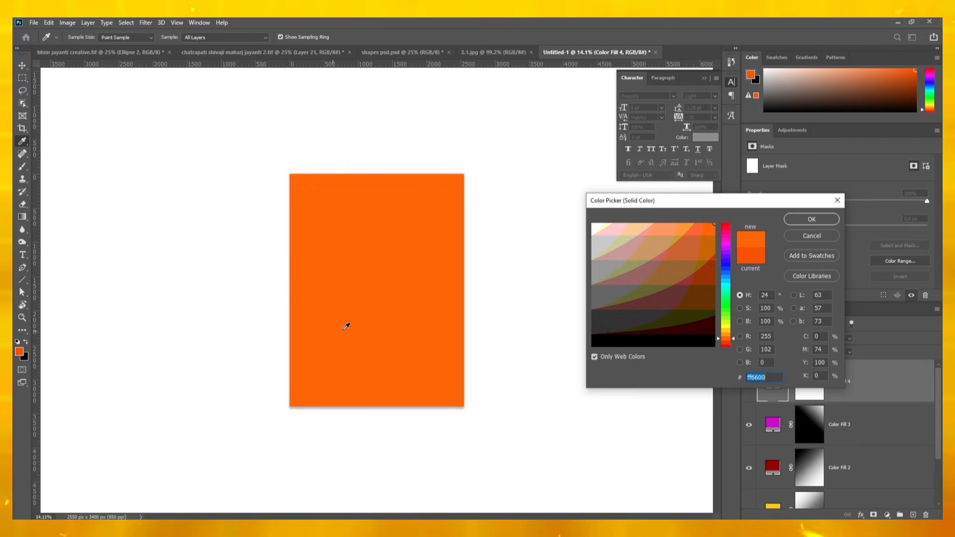
click(811, 219)
Step: Invert the orange fill layer's mask and reveal the color with a diagonal gradient from right of center past the page's lower-left corner
key(g)
key(d)
key(ctrl+i)
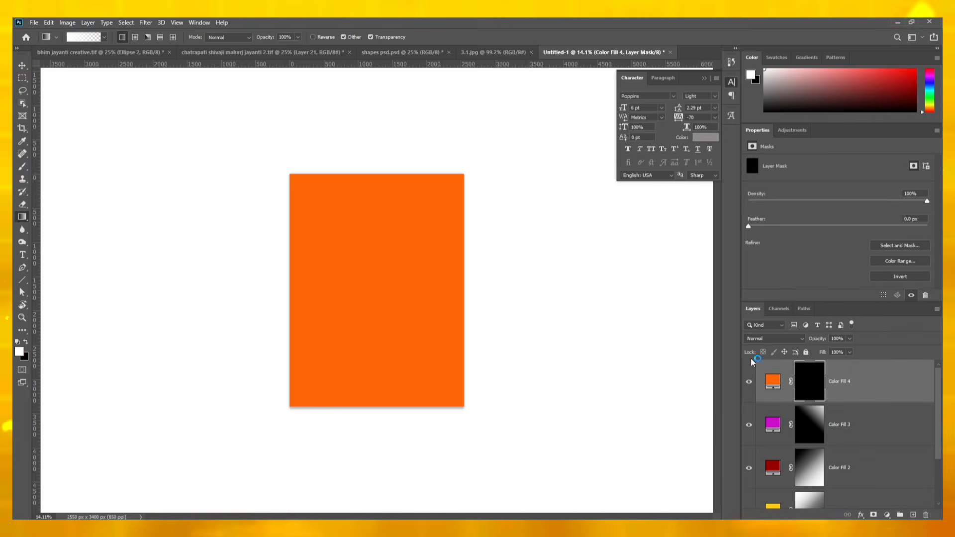
drag(433, 279, 268, 442)
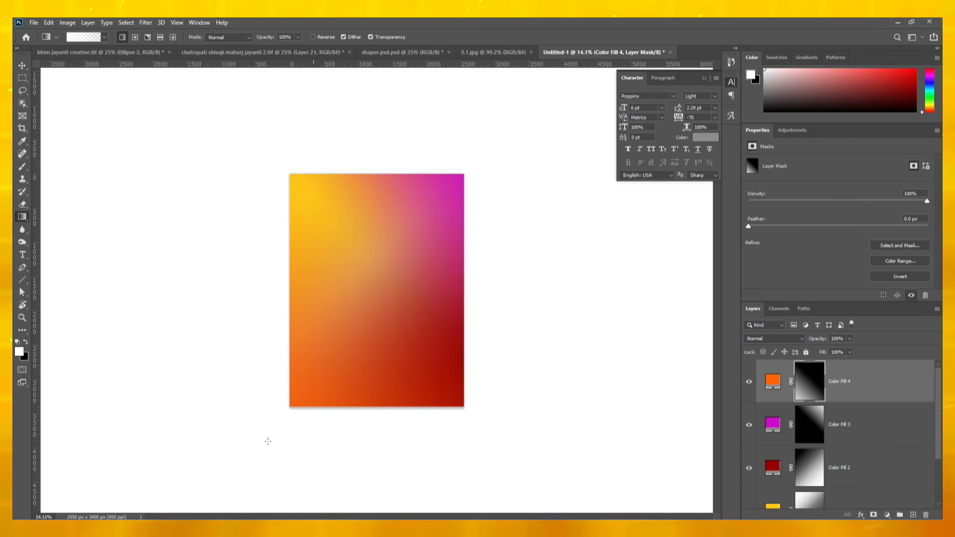
Step: Add a Selective Color adjustment layer and set its Whites to cyan +40, magenta +27 and yellow -13, raising black
scroll(395, 305, up, 1)
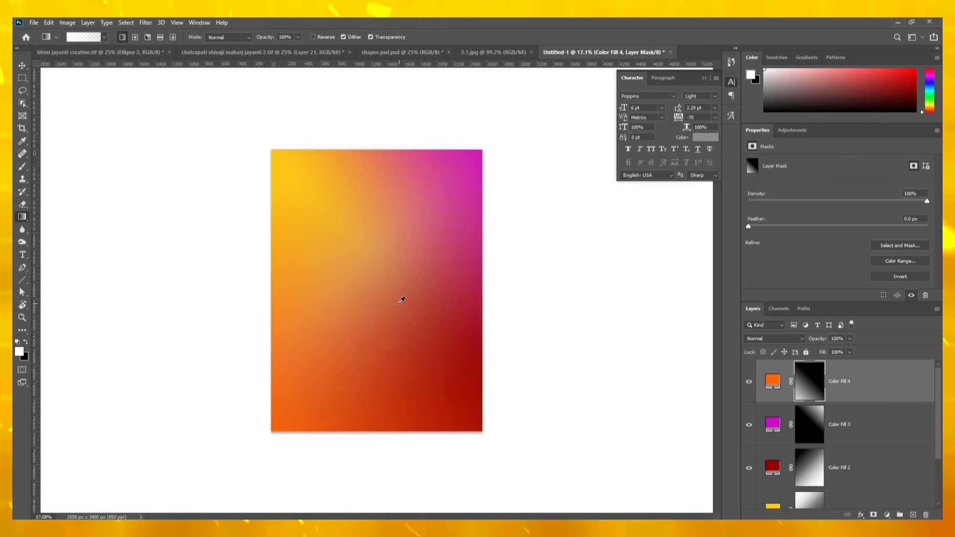
scroll(389, 309, up, 1)
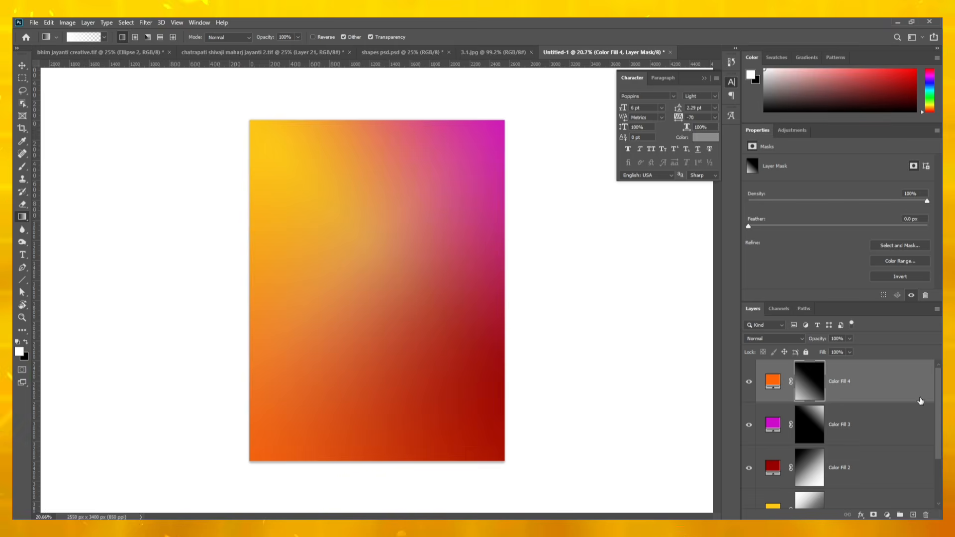
click(889, 511)
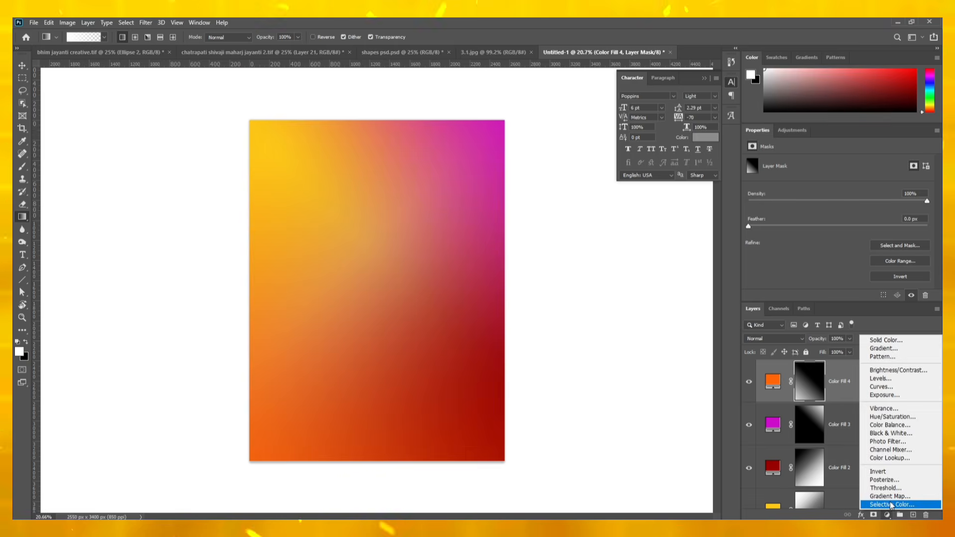
click(890, 505)
click(854, 174)
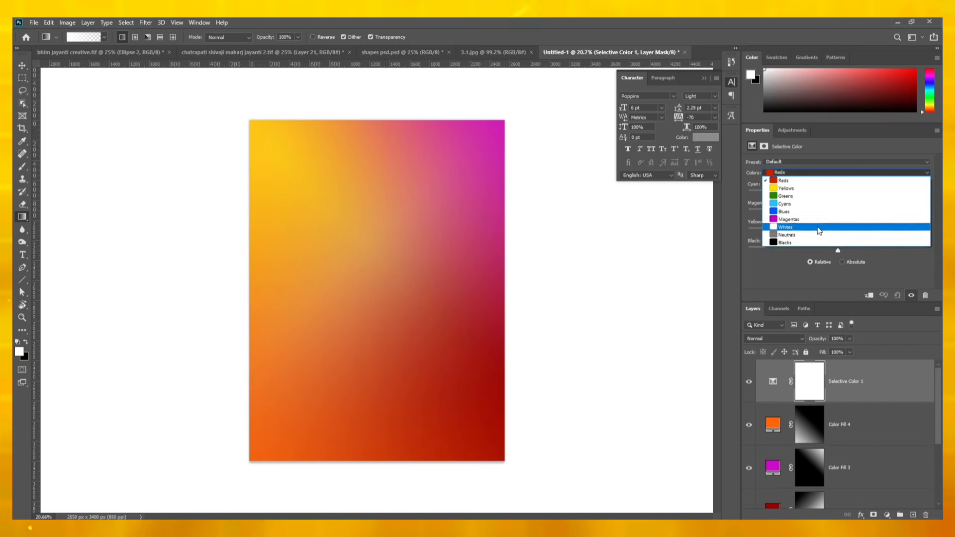
click(827, 227)
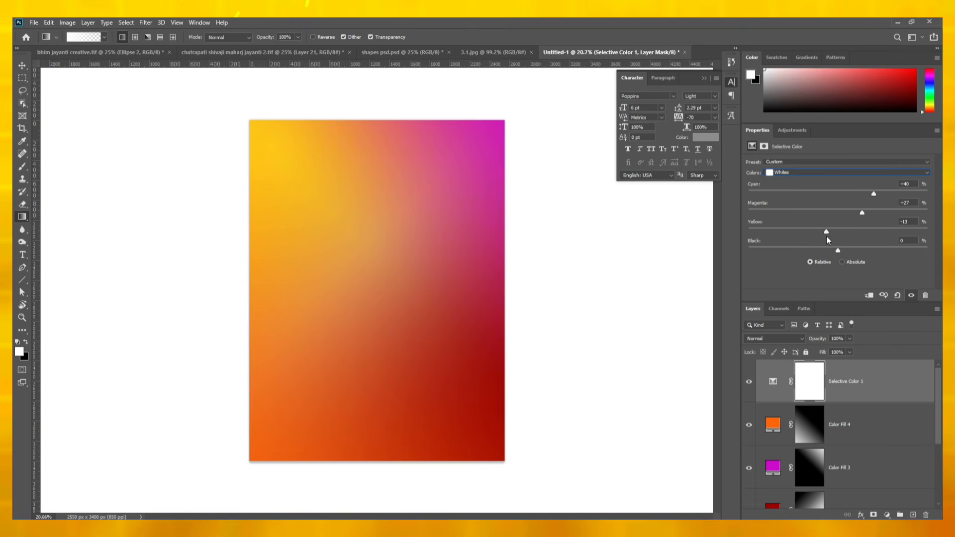
drag(838, 250, 923, 250)
Step: Set the Selective Color adjustment's Neutrals to cyan +41 and magenta +17, and raise black
click(821, 171)
click(808, 222)
drag(838, 193, 854, 213)
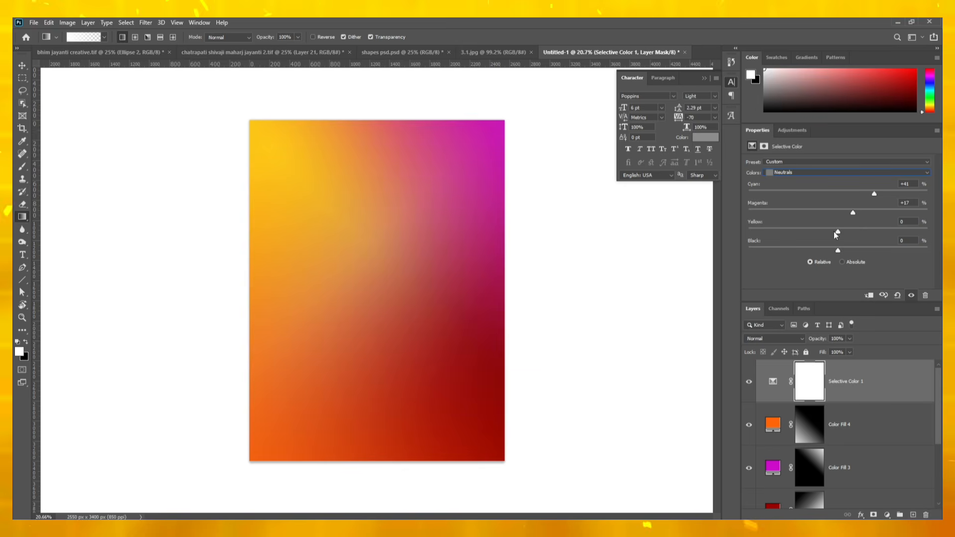
mouse_move(838, 250)
mouse_down()
mouse_move(884, 242)
mouse_move(813, 236)
mouse_move(854, 240)
mouse_up()
Step: Set the Selective Color adjustment's Blacks to cyan +12, magenta +30, yellow +24 and black +27, and check the effect on the page
click(778, 174)
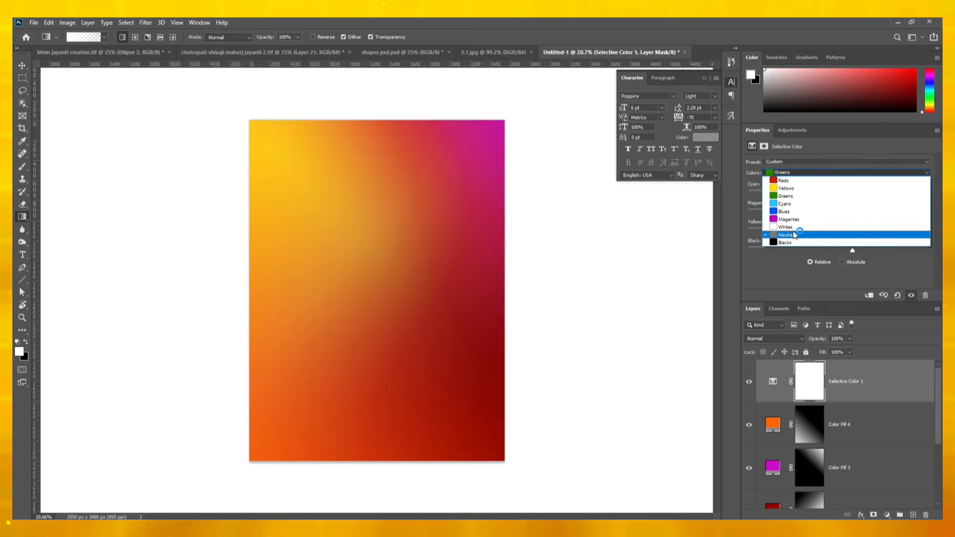
click(790, 239)
click(839, 195)
drag(840, 198, 761, 190)
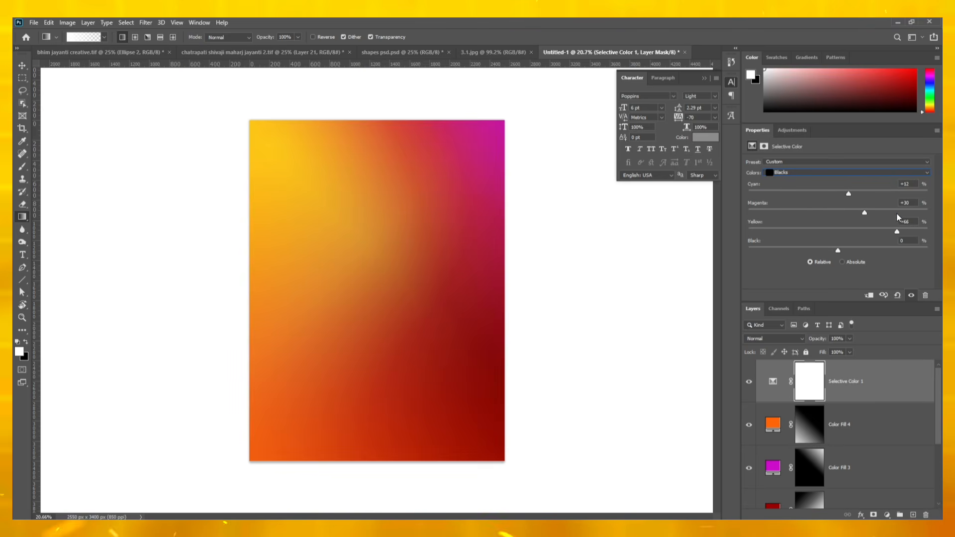
drag(899, 218, 860, 231)
drag(839, 250, 852, 243)
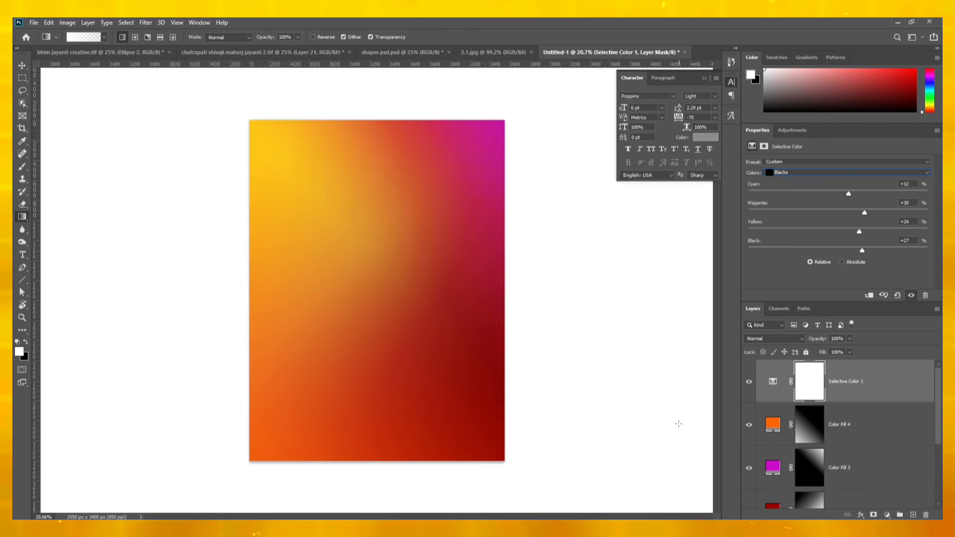
click(912, 295)
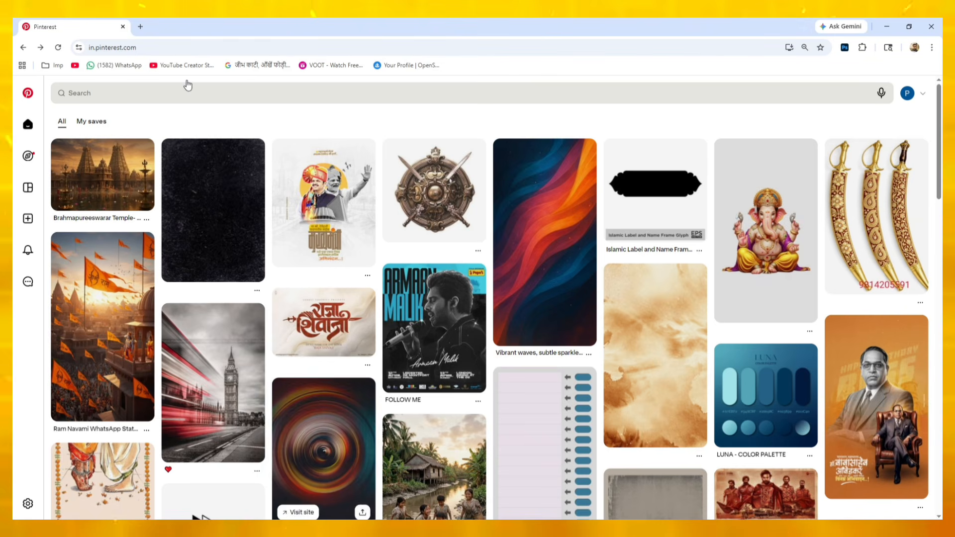
Step: Switch to Pinterest, copy the enlarged orange and blue wave image, and paste it into Untitled-1 in Photoshop
click(560, 260)
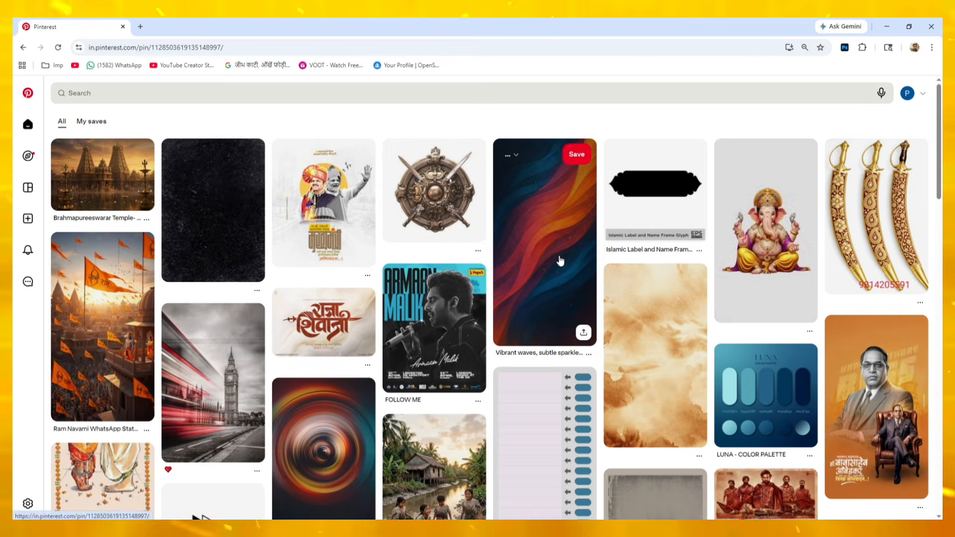
click(234, 436)
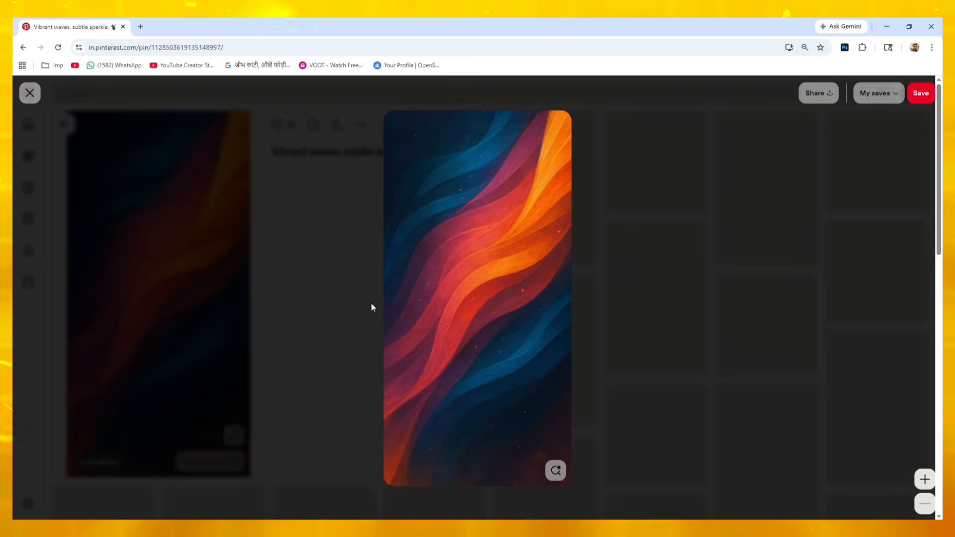
right_click(404, 300)
click(422, 336)
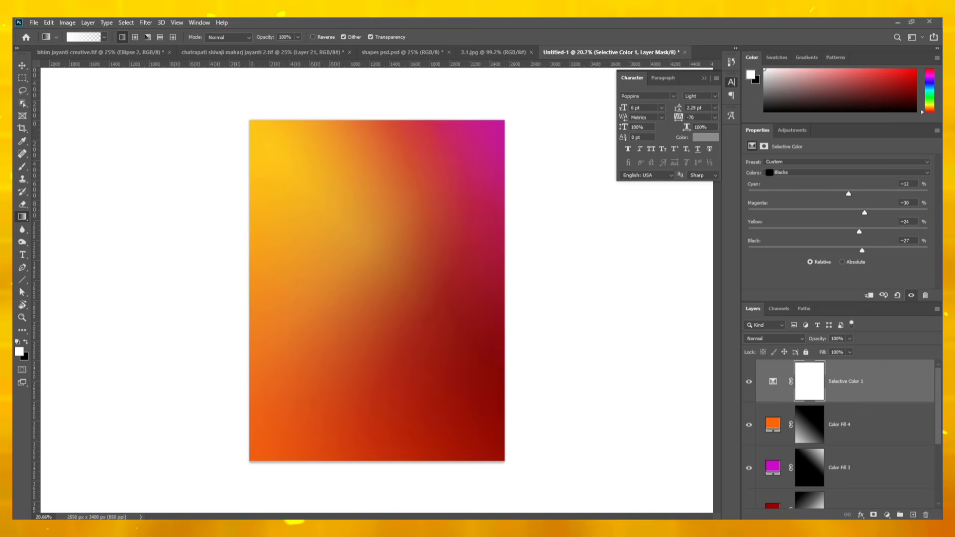
key(ctrl+v)
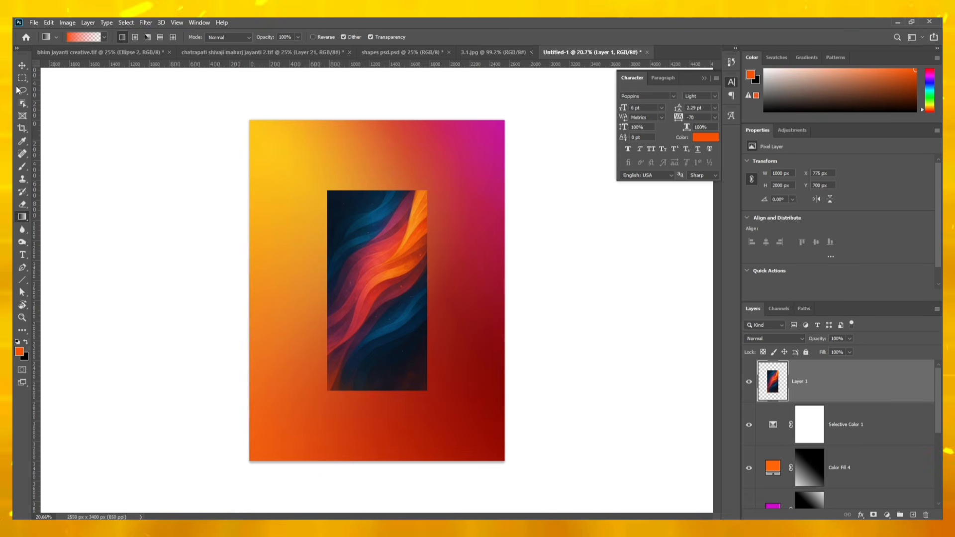
Step: Stretch the pasted wave image to 255% width and 170.65% height so it covers the whole page
key(v)
key(ctrl+t)
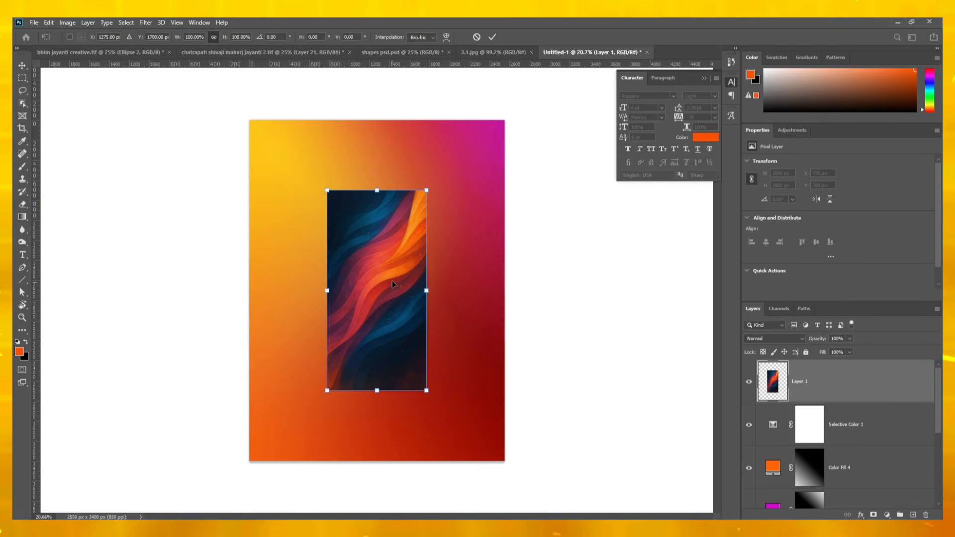
drag(427, 290, 502, 297)
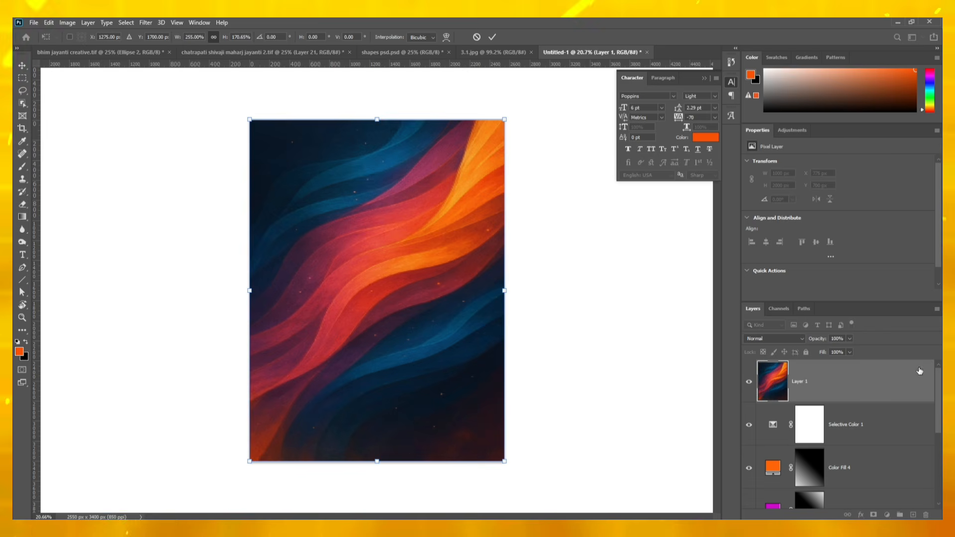
key(Return)
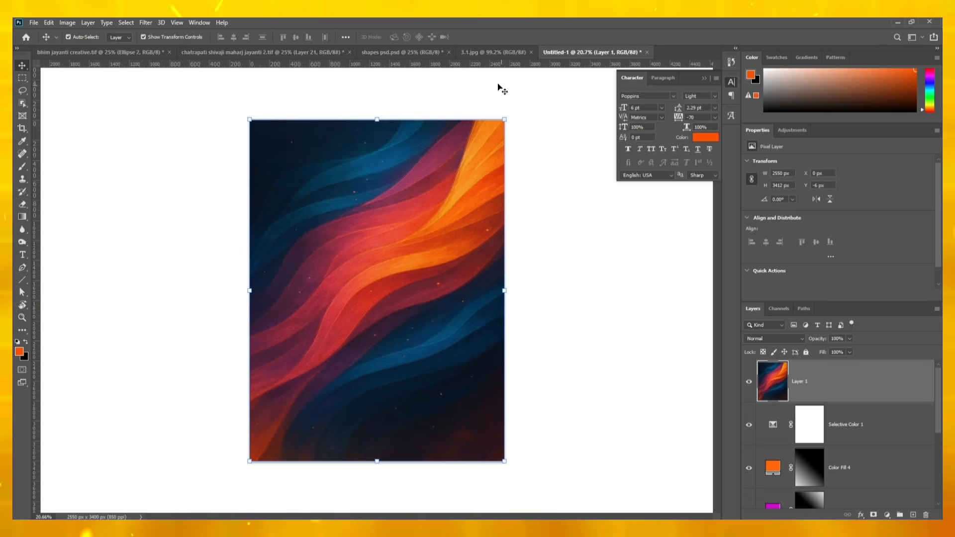
Step: Convert the wave image layer to grayscale with a Black & White adjustment
click(67, 25)
mouse_move(99, 47)
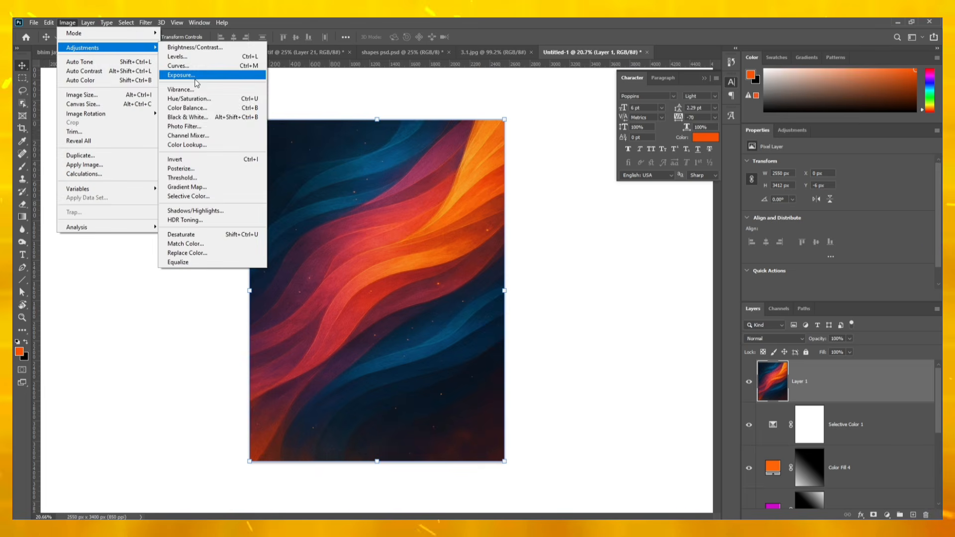
click(210, 117)
click(551, 119)
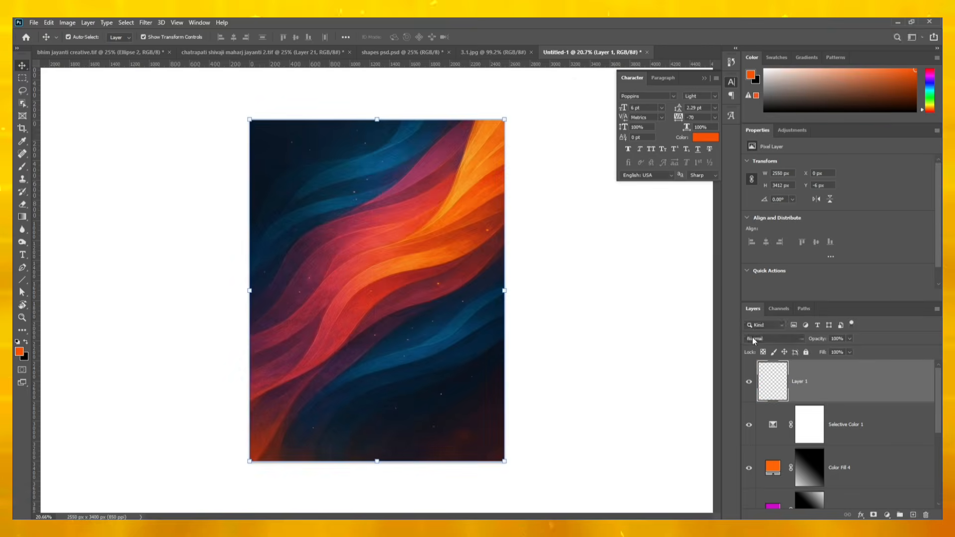
Step: Set the wave texture layer's blend mode to Overlay and lower its fill to about 46%
click(772, 338)
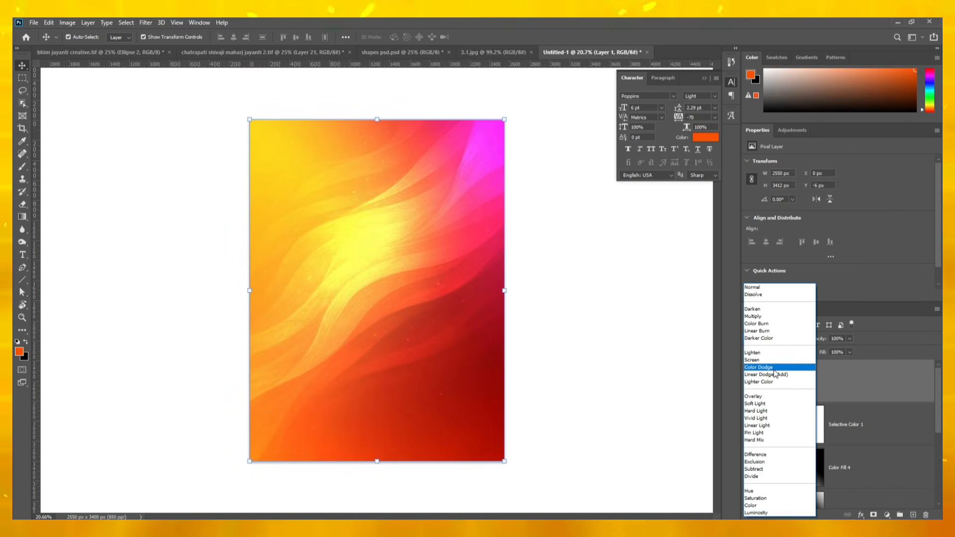
click(774, 368)
click(768, 340)
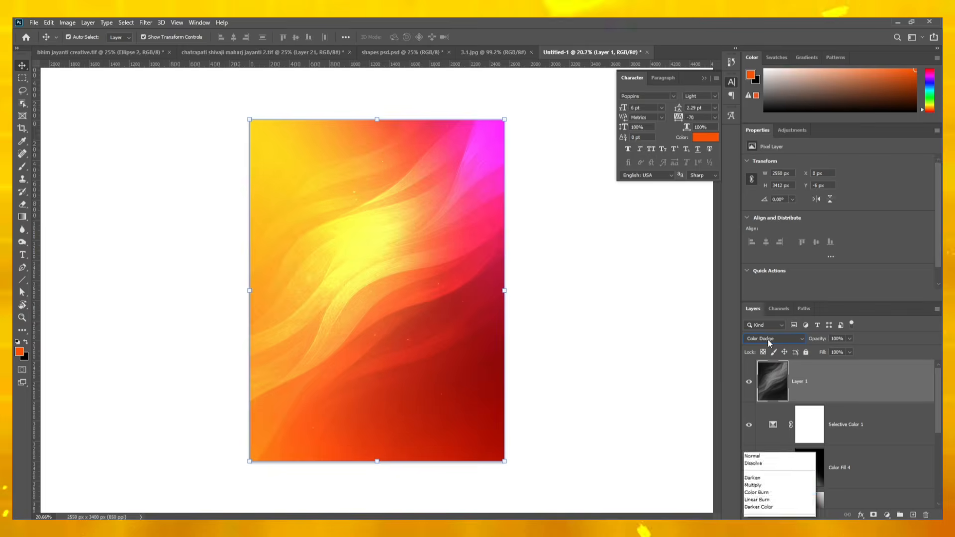
click(766, 398)
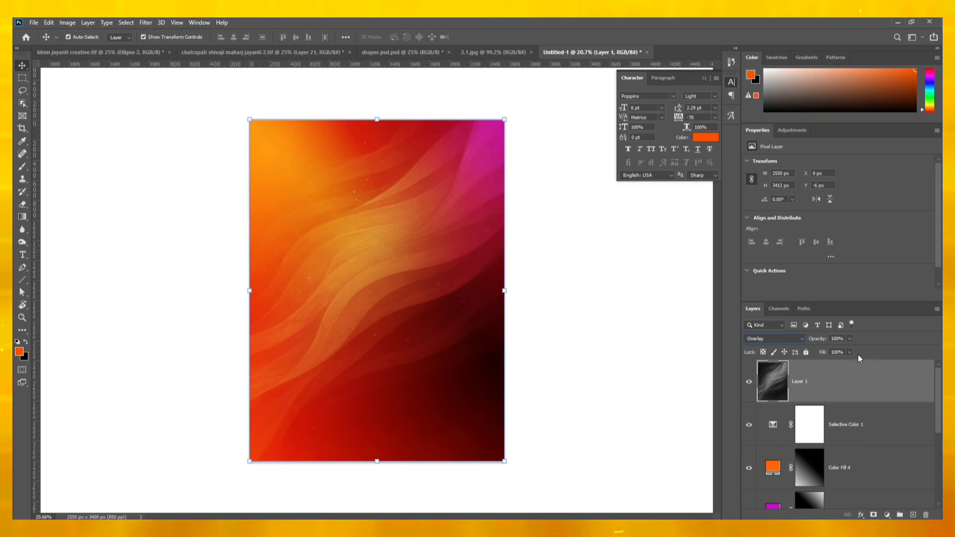
drag(847, 362, 786, 365)
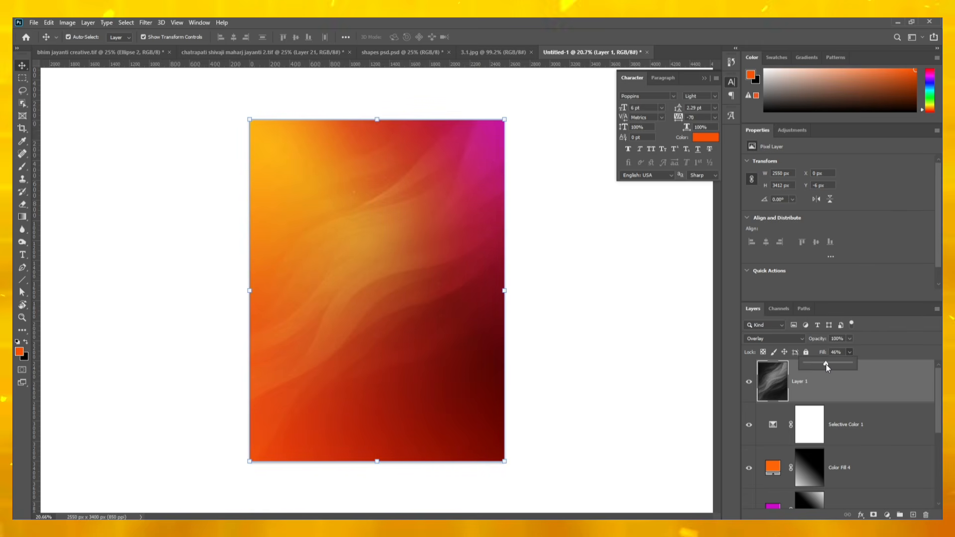
click(642, 315)
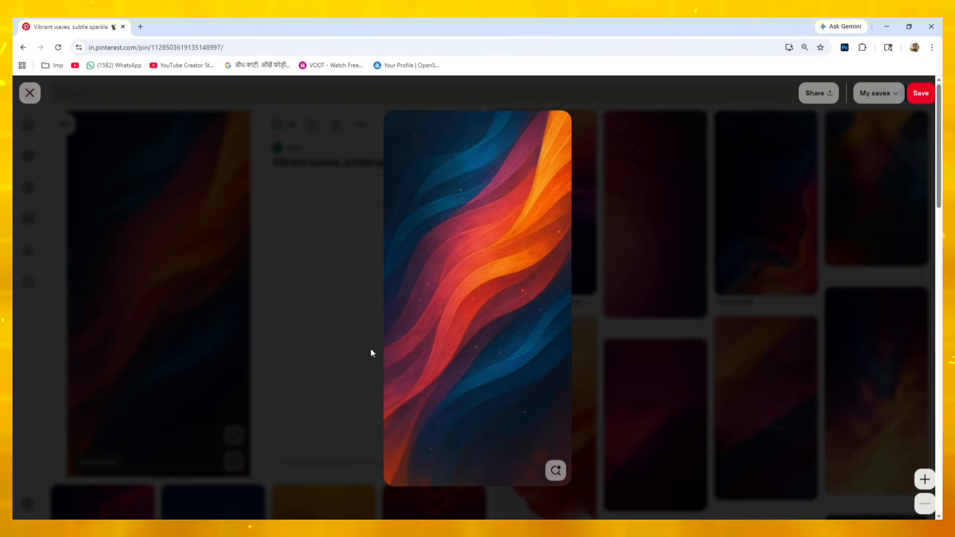
Step: Open the orange and red brushed texture pin on a white background and view its image enlarged
click(371, 352)
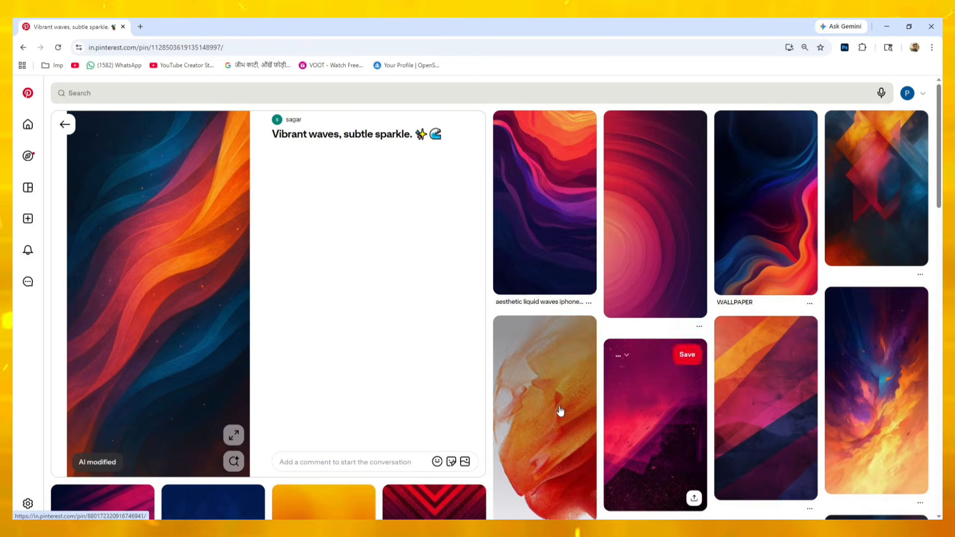
click(560, 411)
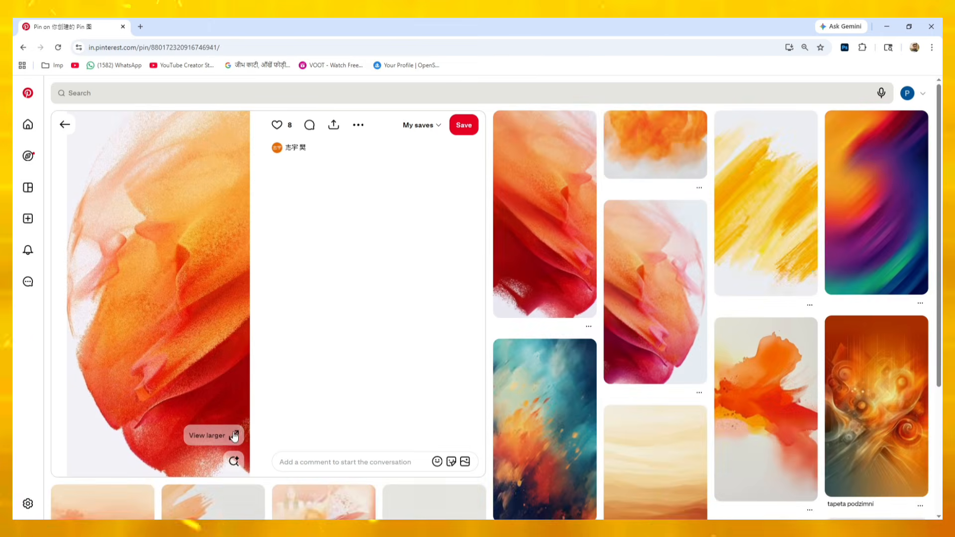
click(235, 437)
click(736, 262)
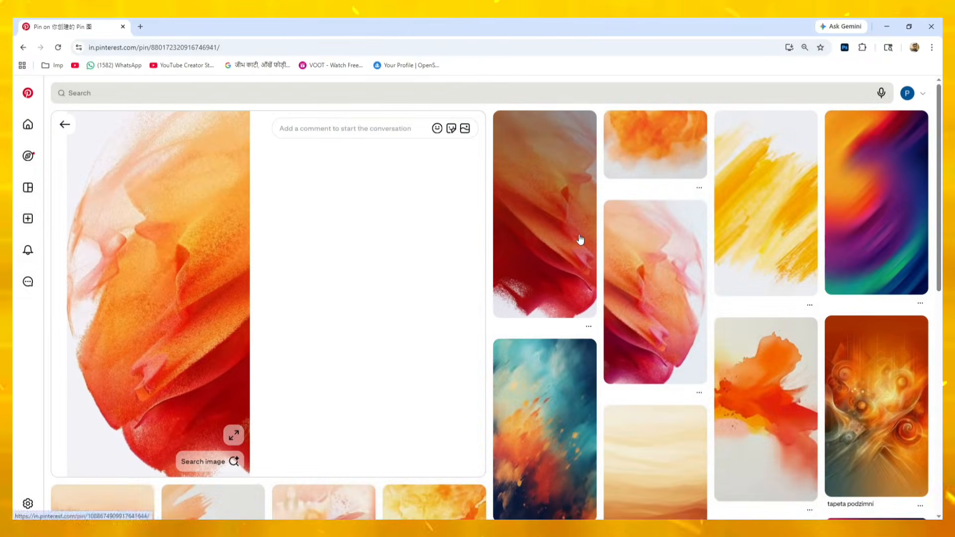
Step: Open the related orange-red petal texture pin, copy its enlarged image, and paste it into Untitled-1 in Photoshop
click(580, 240)
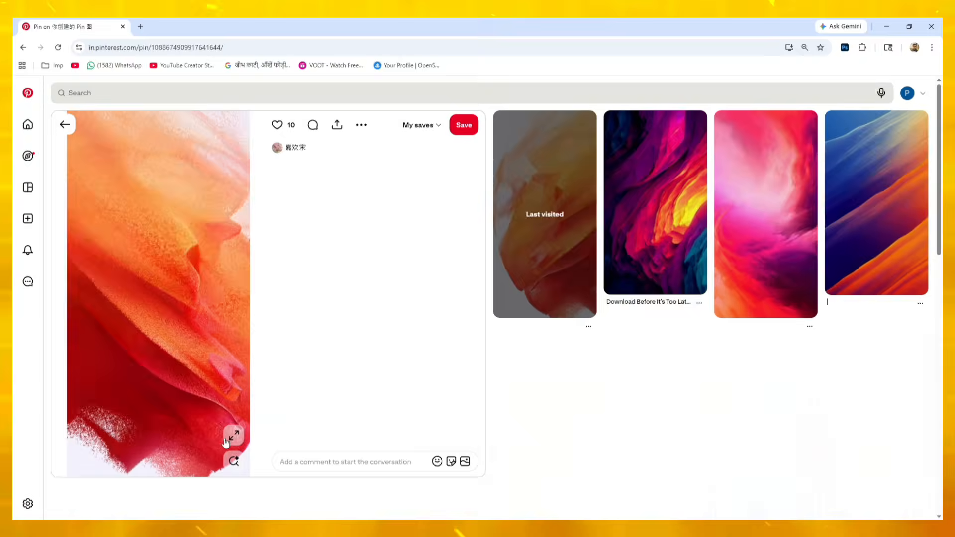
click(234, 436)
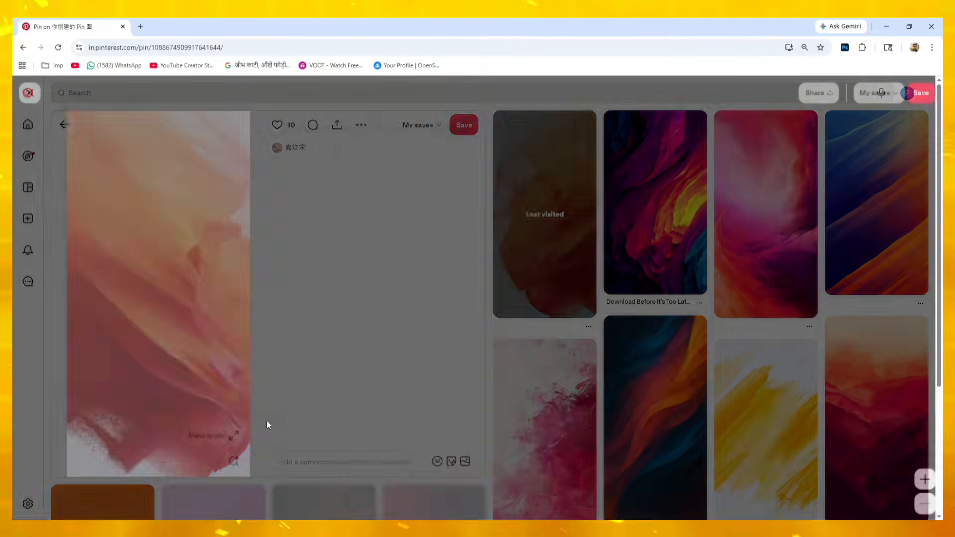
right_click(436, 304)
click(456, 343)
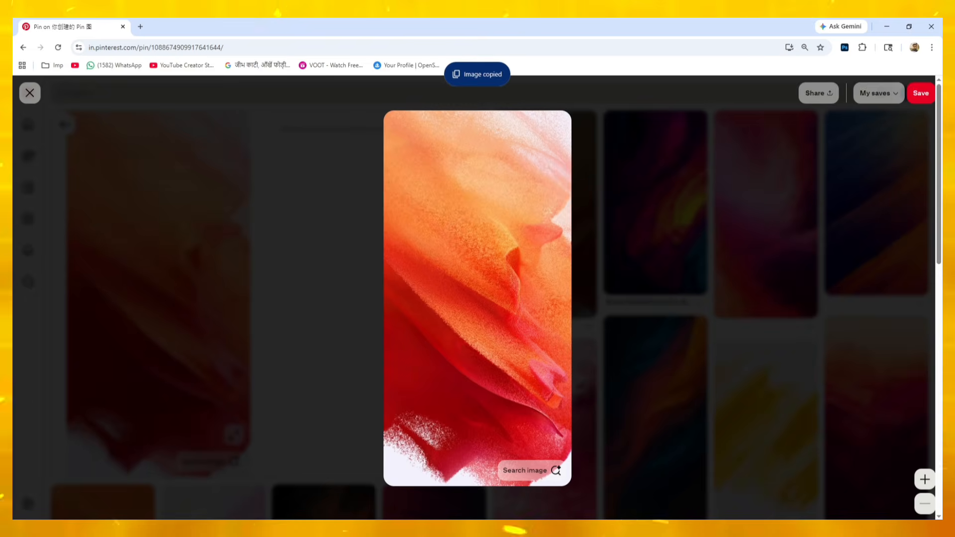
click(343, 529)
key(ctrl+v)
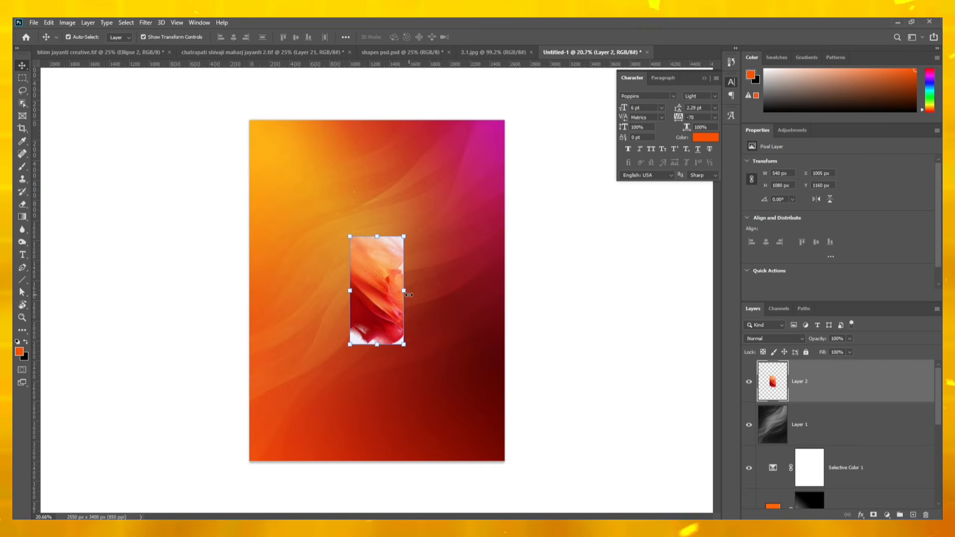
Step: Rotate the pasted texture 90° and scale it to about 2550 × 1652 px across the upper part of the page
drag(415, 231, 450, 348)
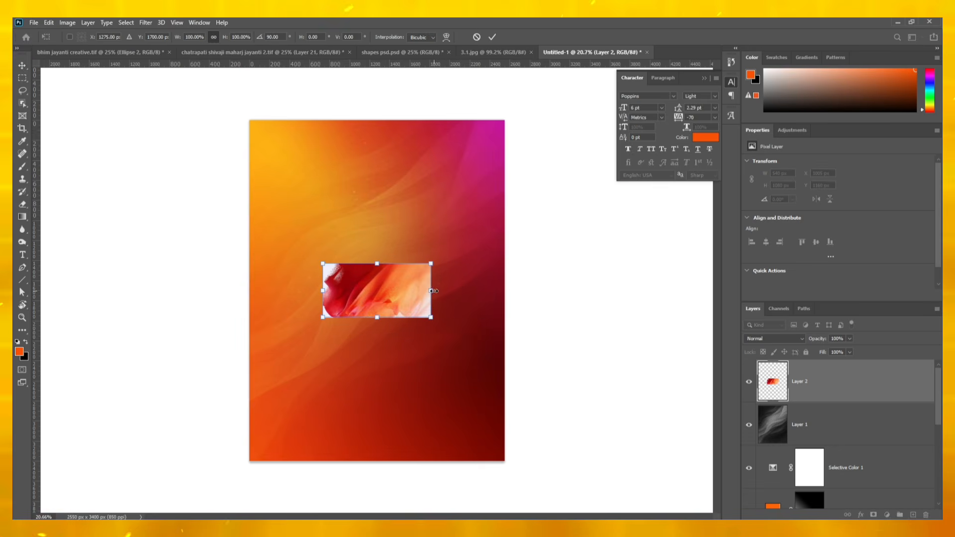
drag(431, 307, 460, 196)
drag(379, 249, 378, 288)
click(861, 411)
drag(818, 372, 818, 373)
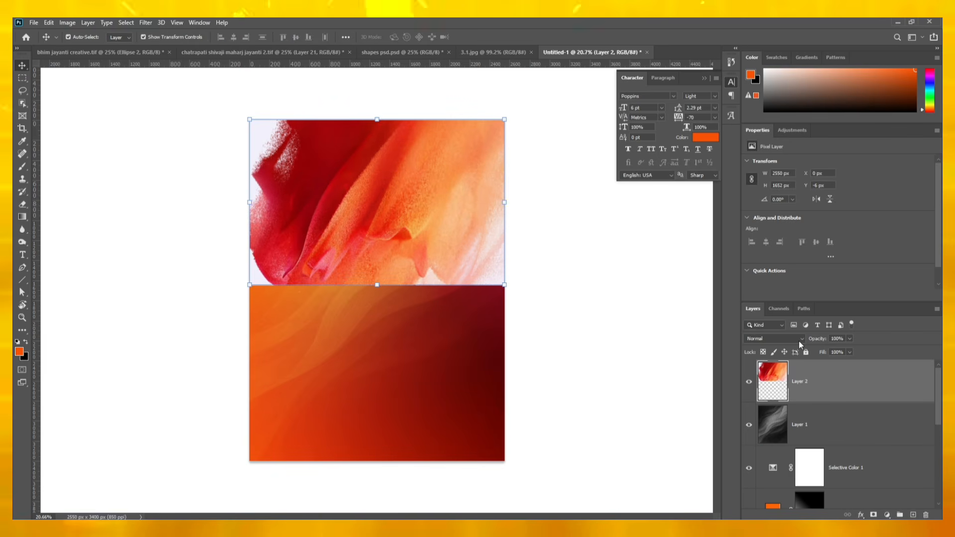
Step: Set the petal texture layer to Multiply with about 73% fill and stretch its height to 142.45%
click(799, 340)
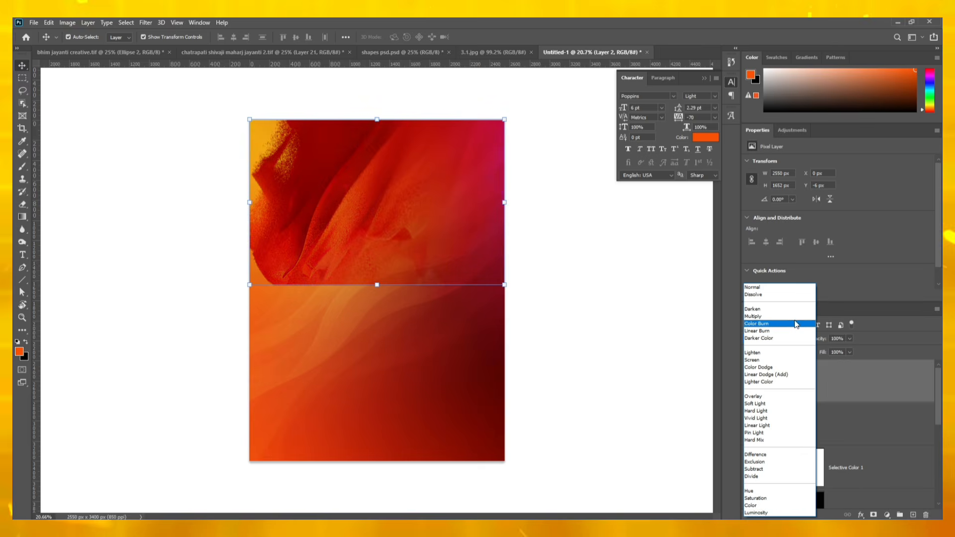
click(797, 321)
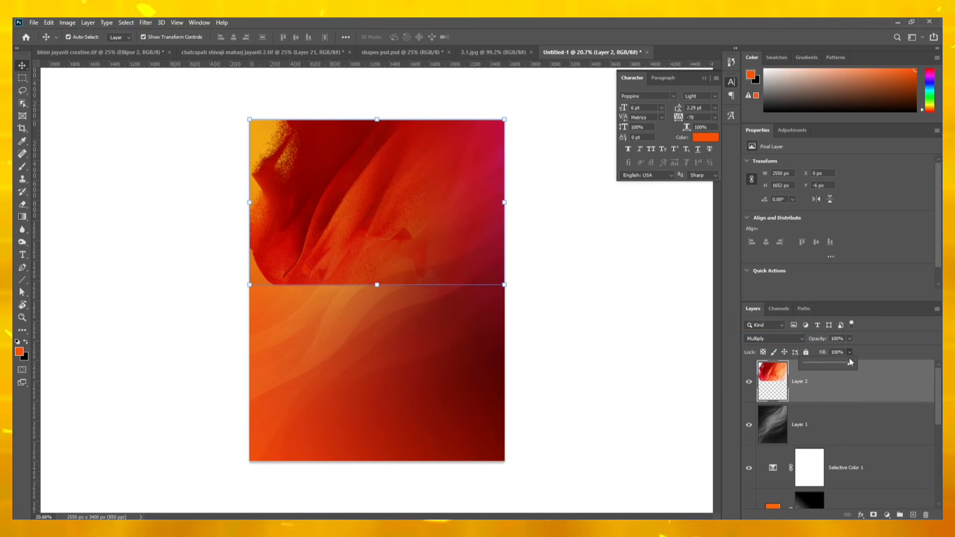
drag(804, 365, 838, 364)
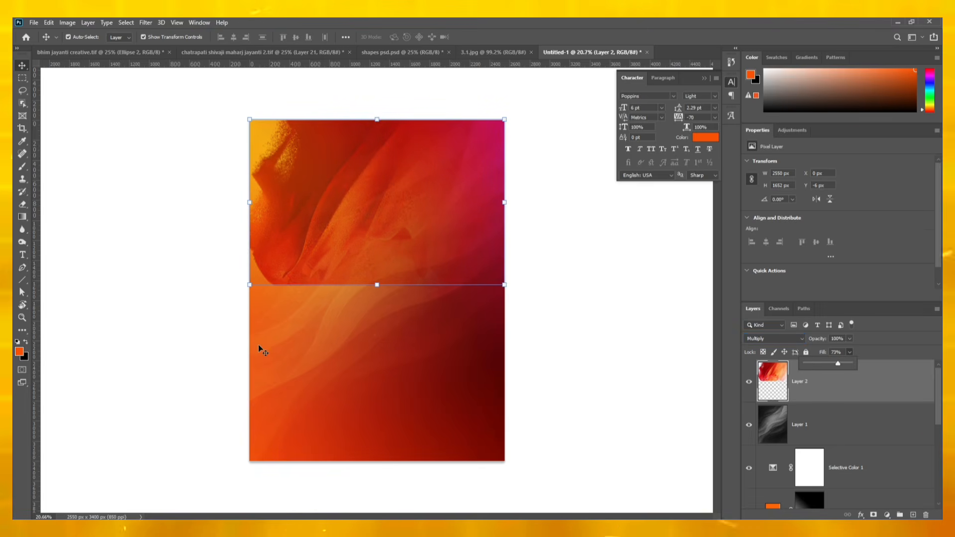
drag(361, 286, 378, 355)
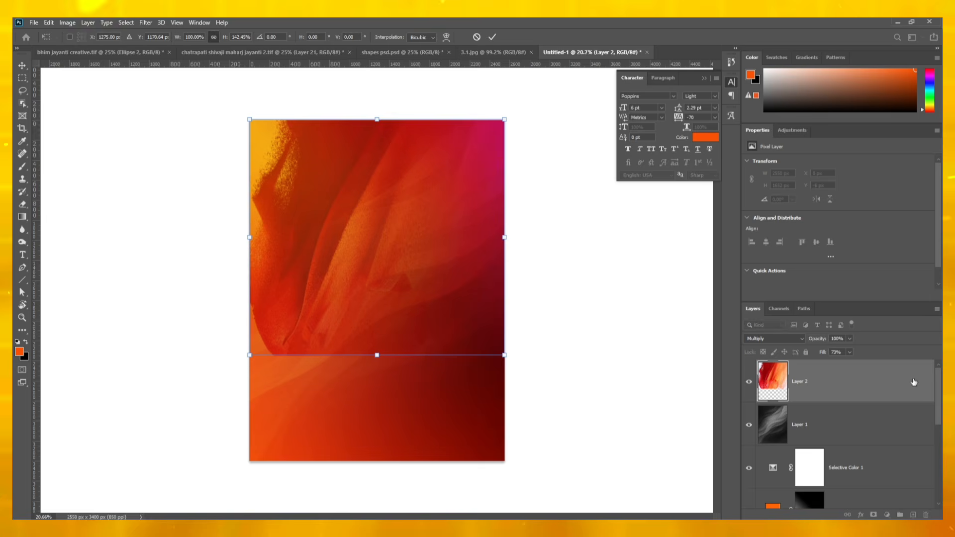
Step: Add a black layer mask to the petal texture and reveal its upper part with white linear gradients that fade downward
alt+click(873, 515)
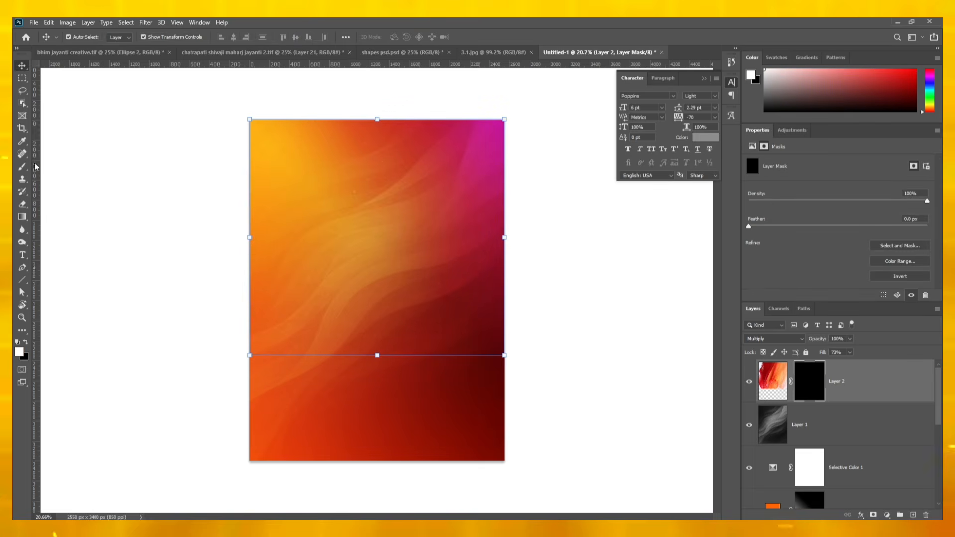
click(22, 216)
drag(368, 308, 369, 310)
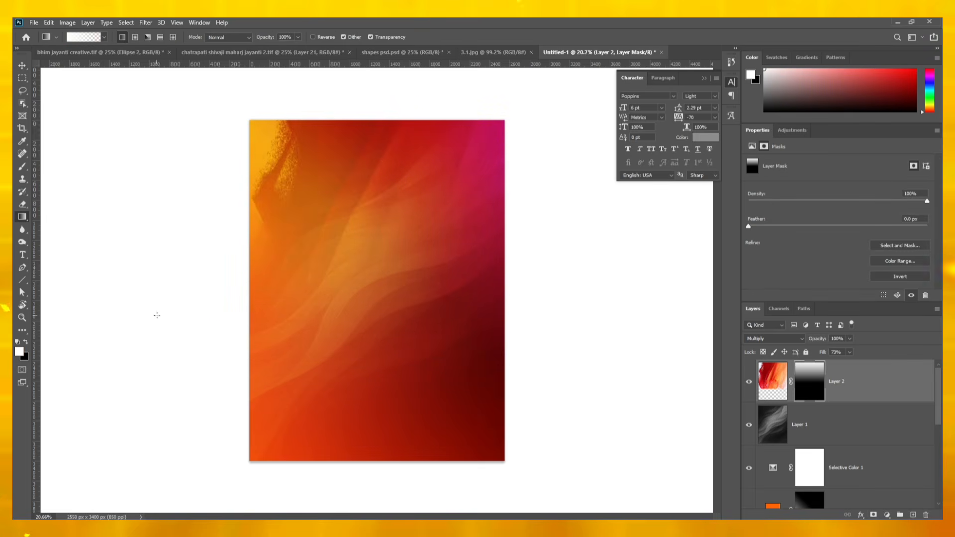
drag(396, 124, 396, 268)
drag(405, 97, 452, 317)
scroll(443, 274, up, 1)
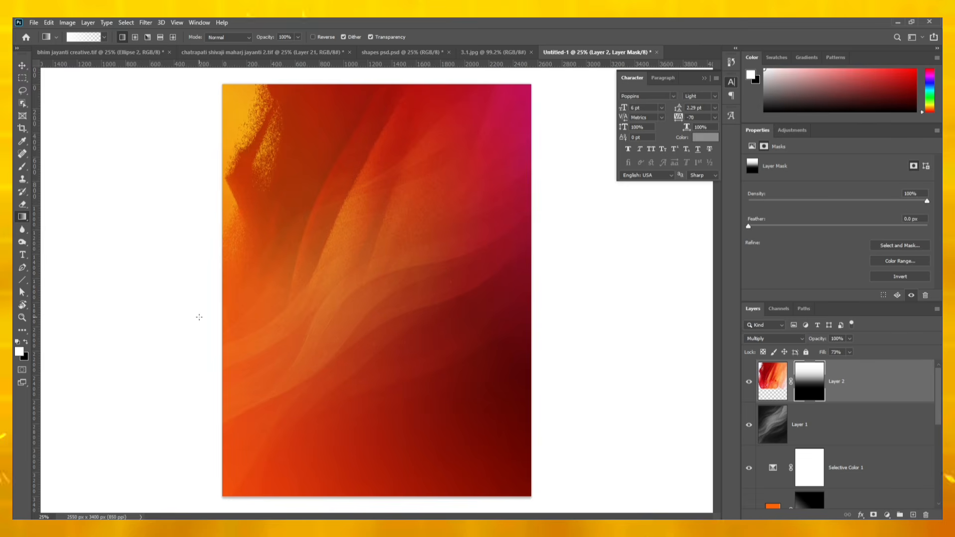
Step: Switch to the browser and search Google in a new tab for "naharashtra map png"
key(alt+Tab)
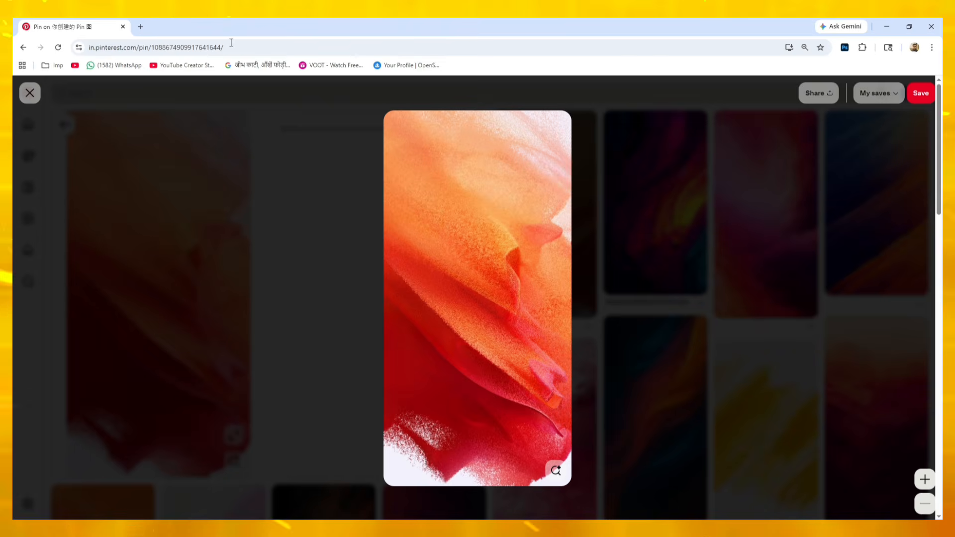
click(140, 26)
click(355, 221)
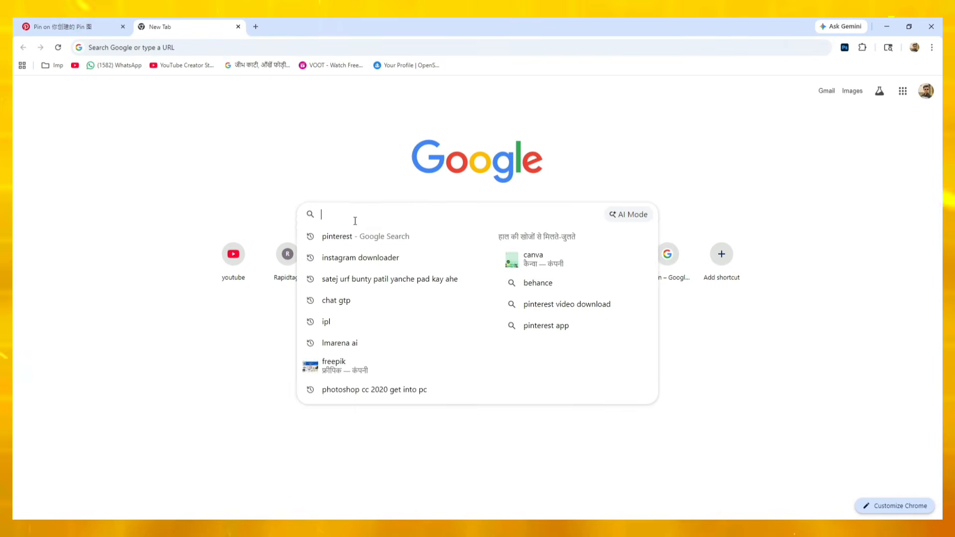
text(naharas)
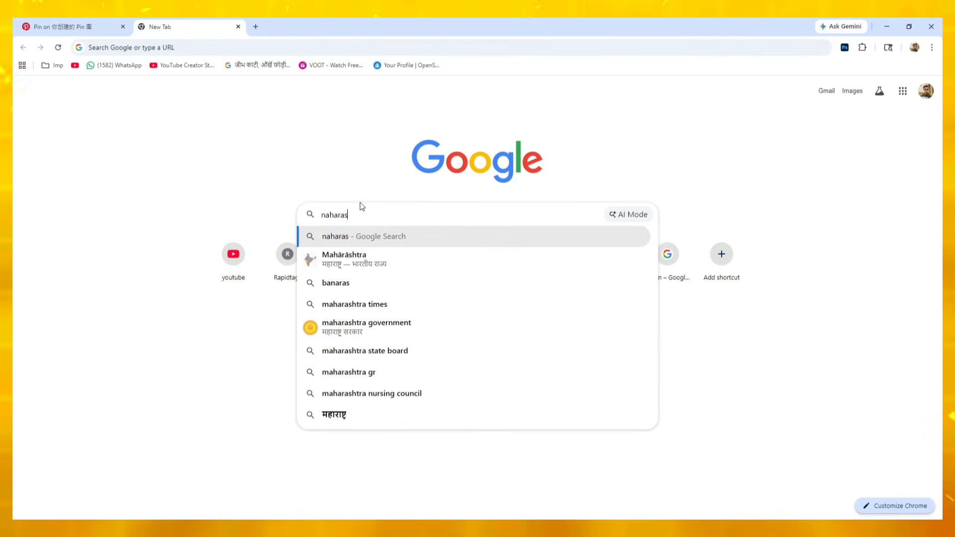
text(htra nao)
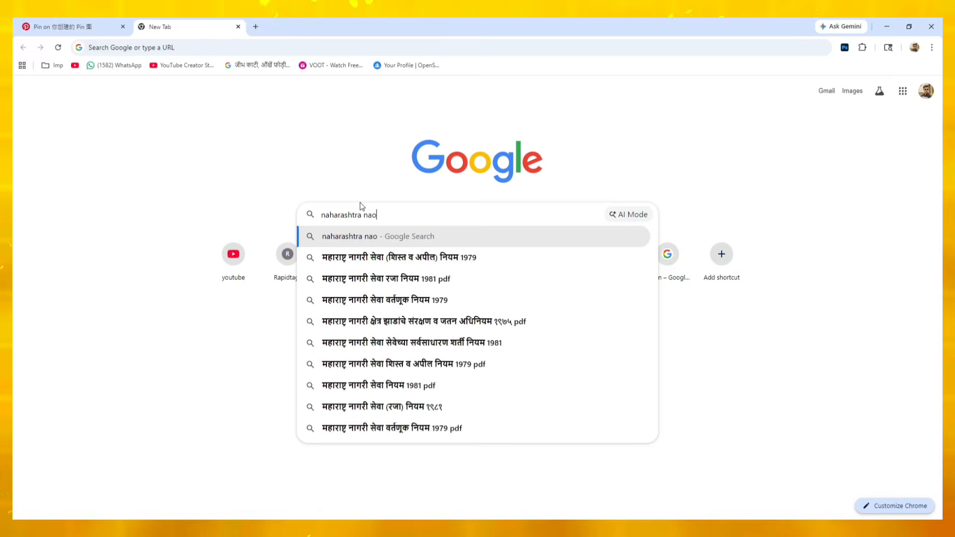
key(BackSpace)
key(BackSpace)
key(BackSpace)
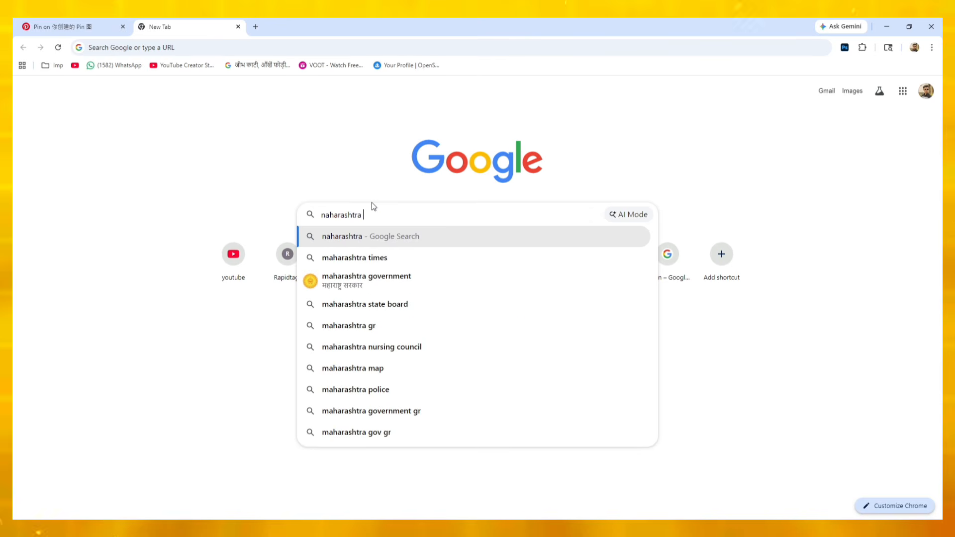
text(map png)
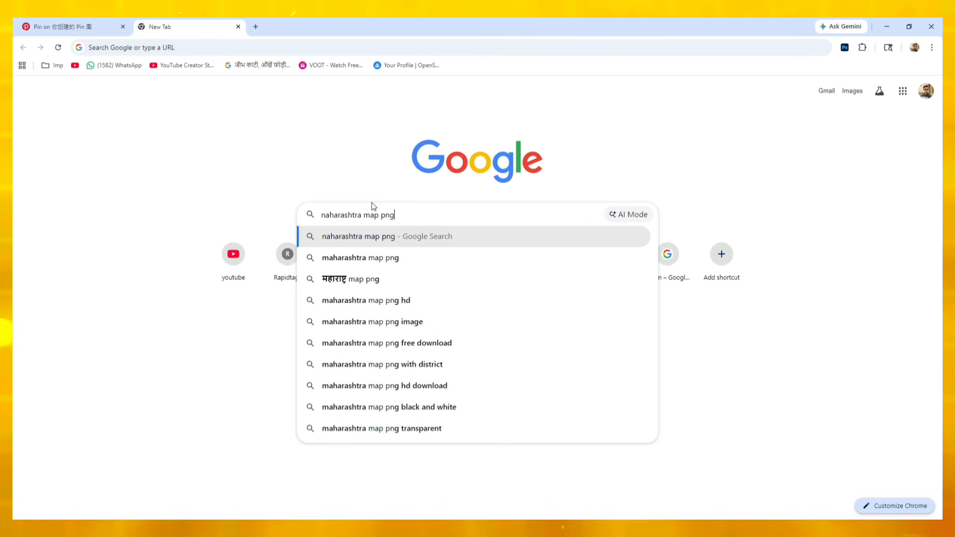
key(Return)
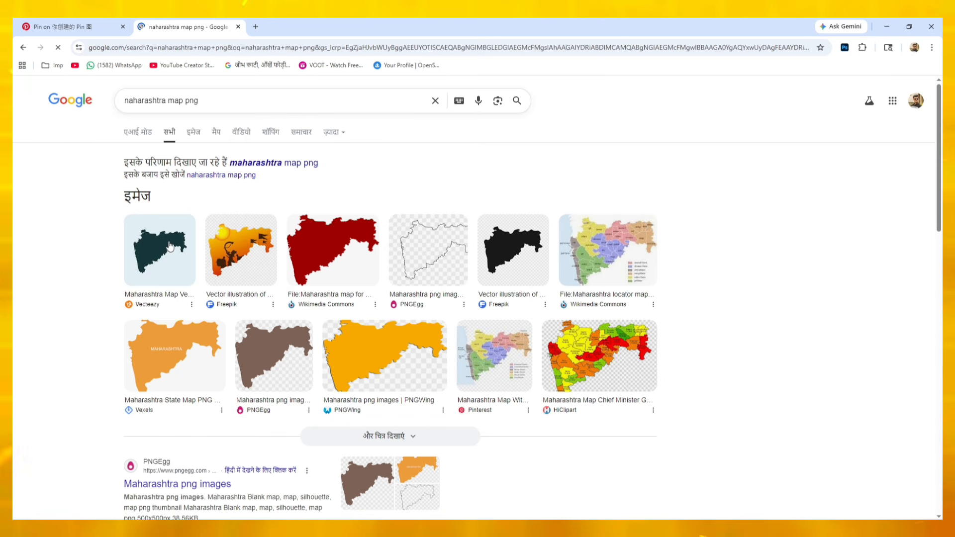
Step: Open the dark green Maharashtra map result on Vecteezy, download the free vector, and dismiss the Google sign-up prompt
click(170, 246)
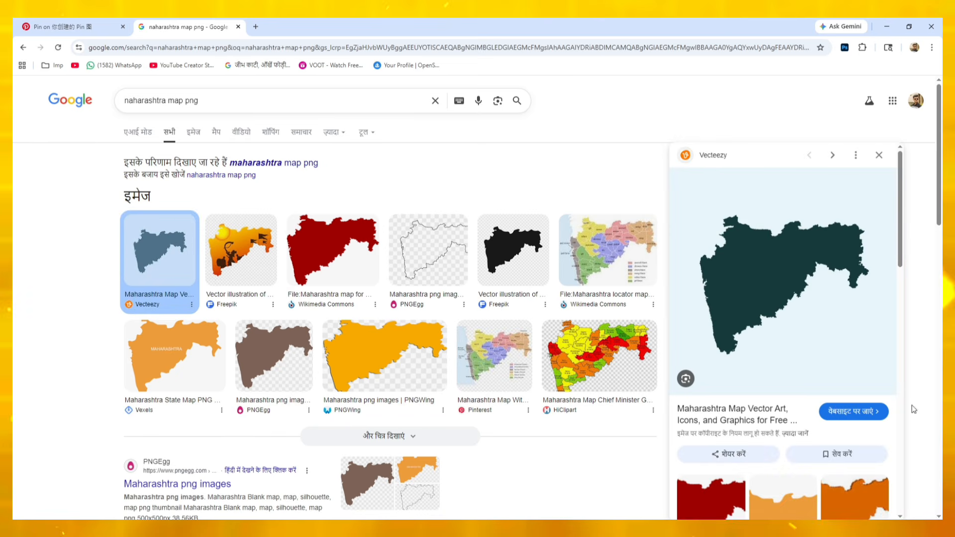
click(868, 415)
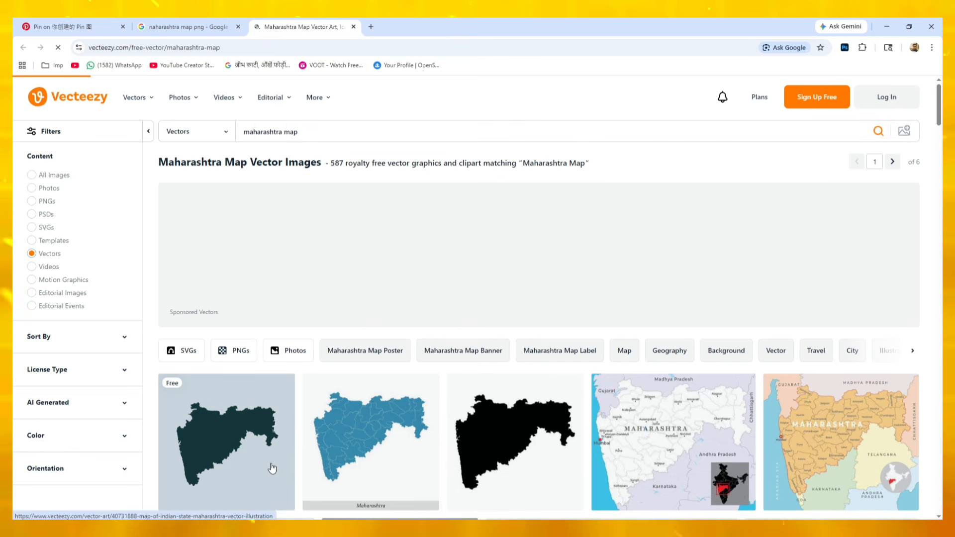
click(272, 469)
click(824, 241)
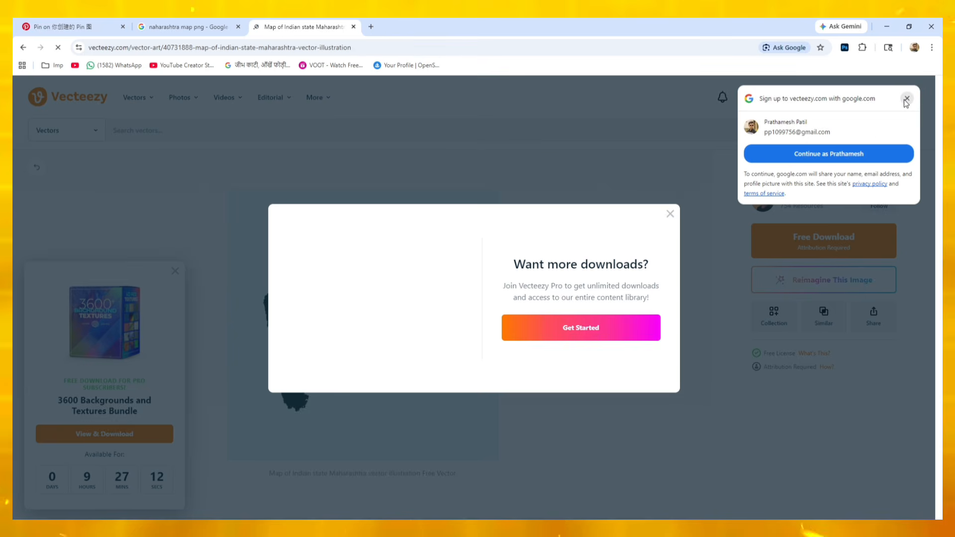
click(906, 99)
Step: Open the downloaded Maharashtra map zip in WinRAR, dismiss the licence reminder, and open its EPS file in Photoshop
click(896, 47)
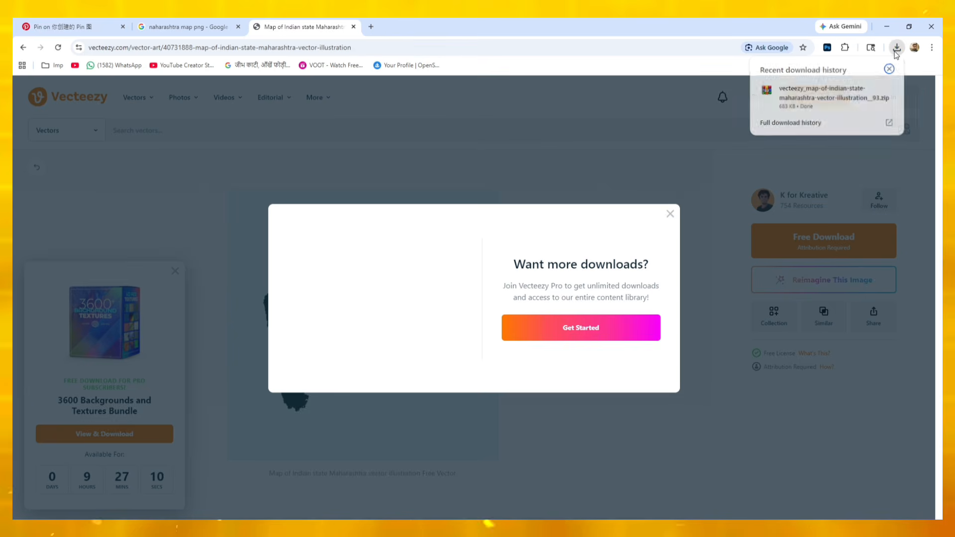
click(828, 92)
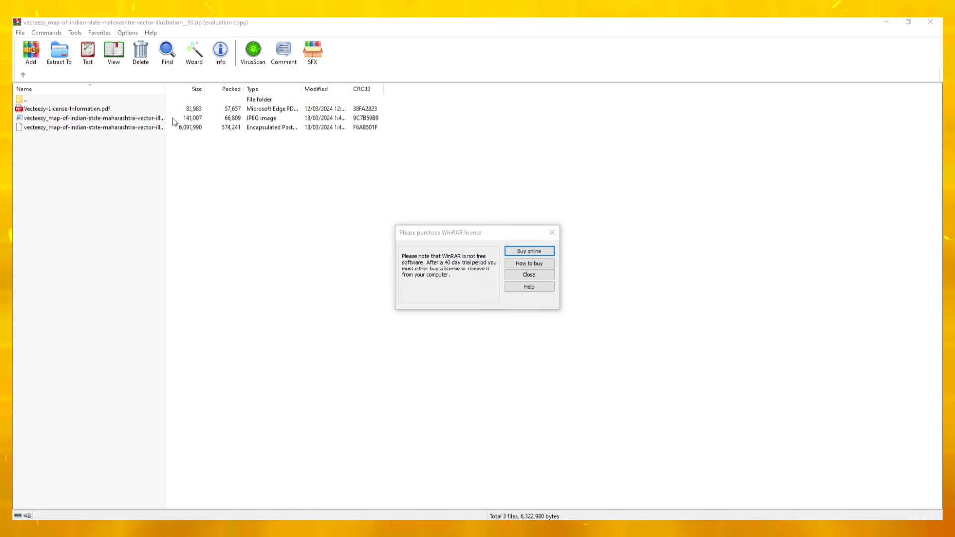
click(552, 275)
double_click(142, 126)
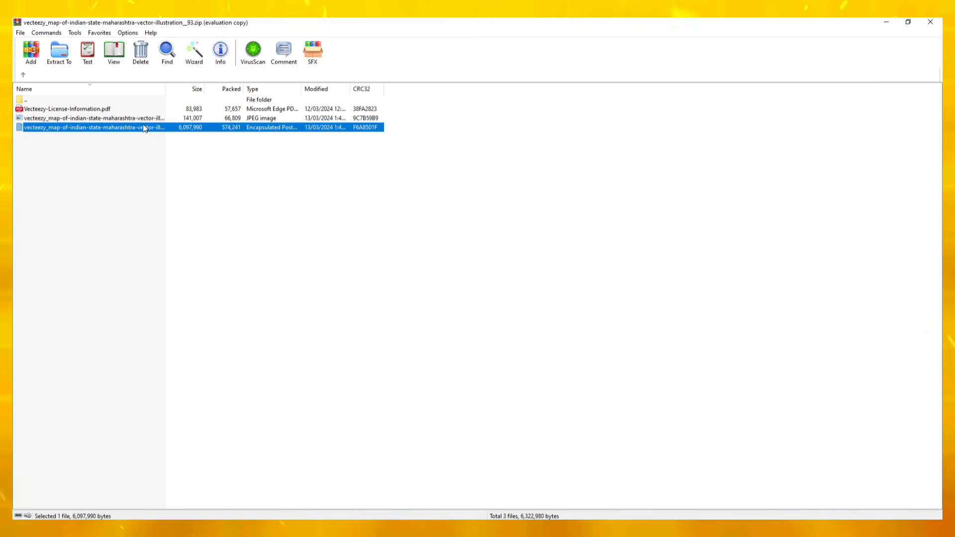
key(Escape)
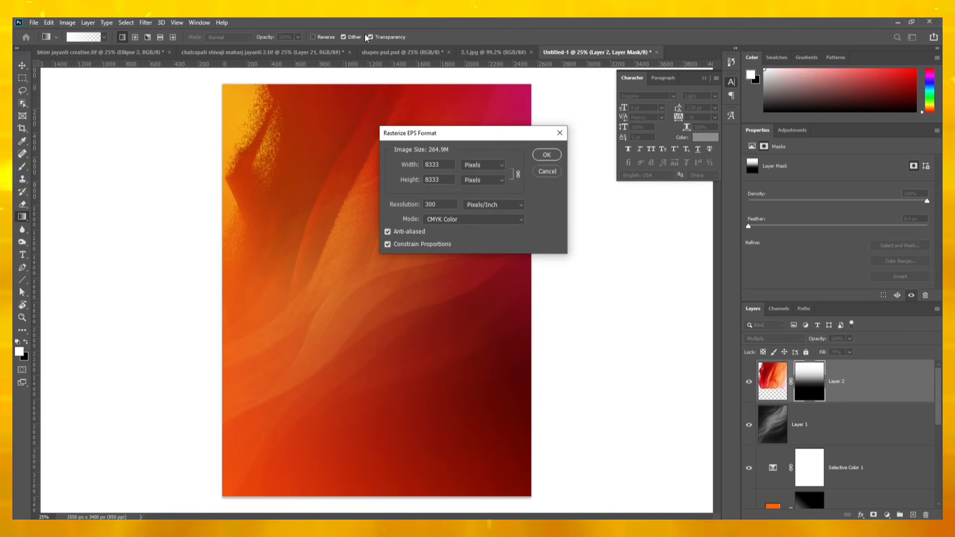
Step: Rasterize the map EPS with width and height units in inches and the mode set to RGB Color
click(483, 165)
click(475, 188)
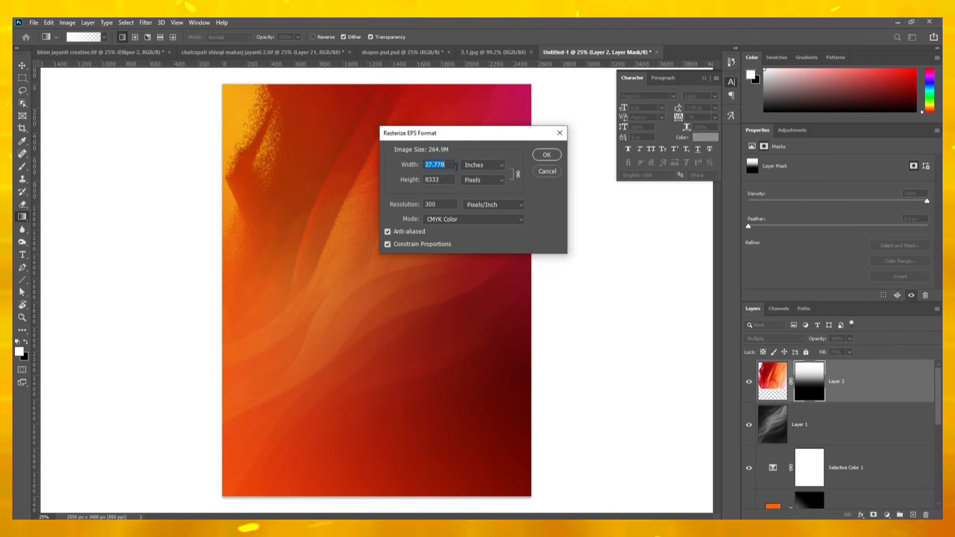
click(483, 180)
click(479, 207)
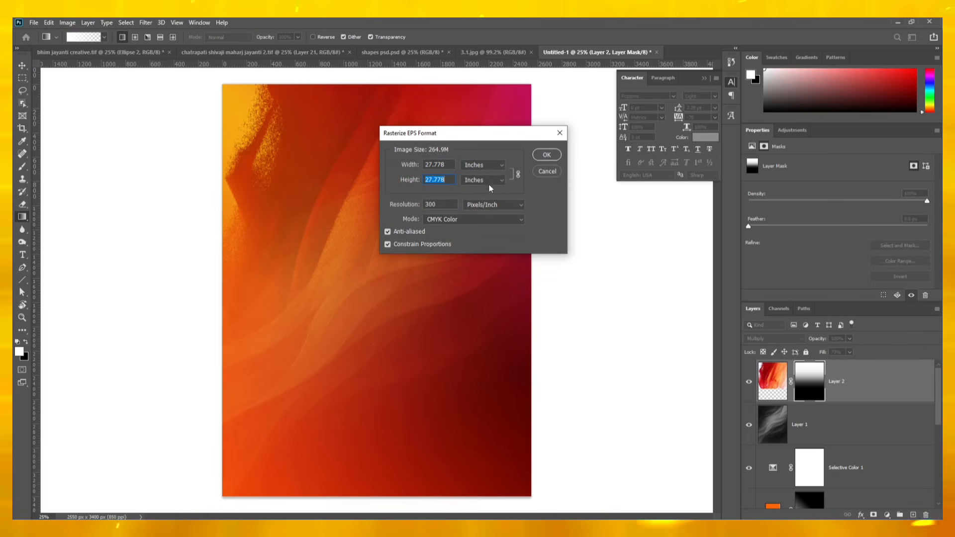
click(472, 220)
click(477, 232)
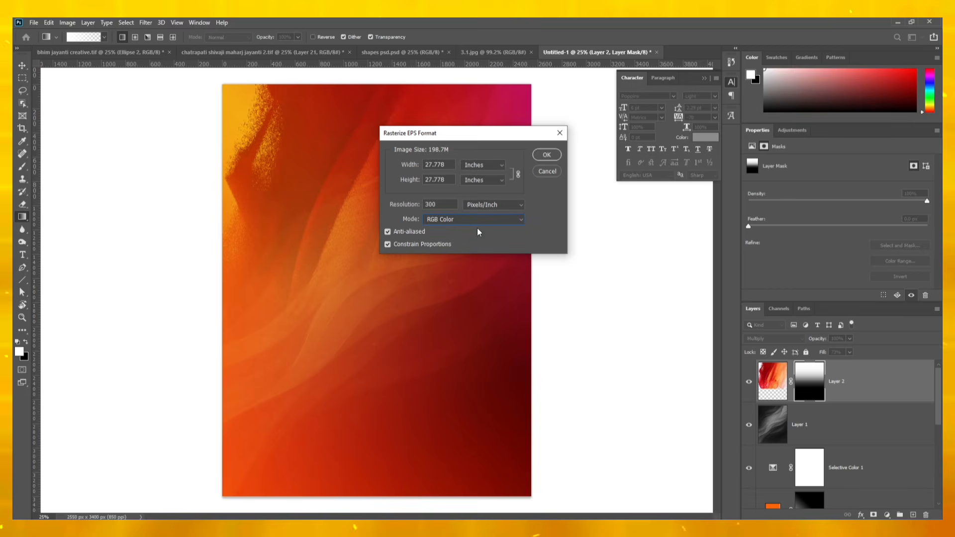
click(546, 155)
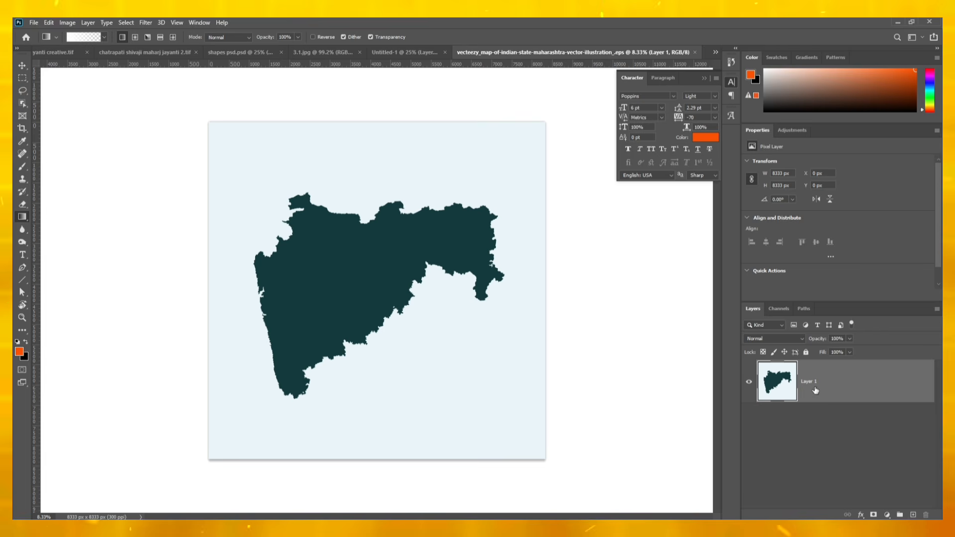
scroll(116, 224, up, 5)
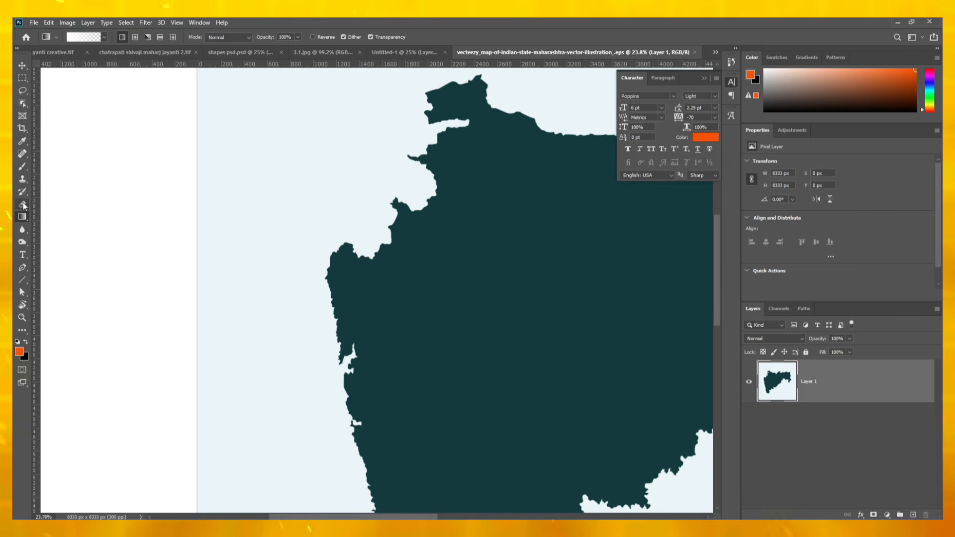
Step: Erase the pale background around the map shape with the Magic Eraser tool
right_click(23, 205)
click(54, 225)
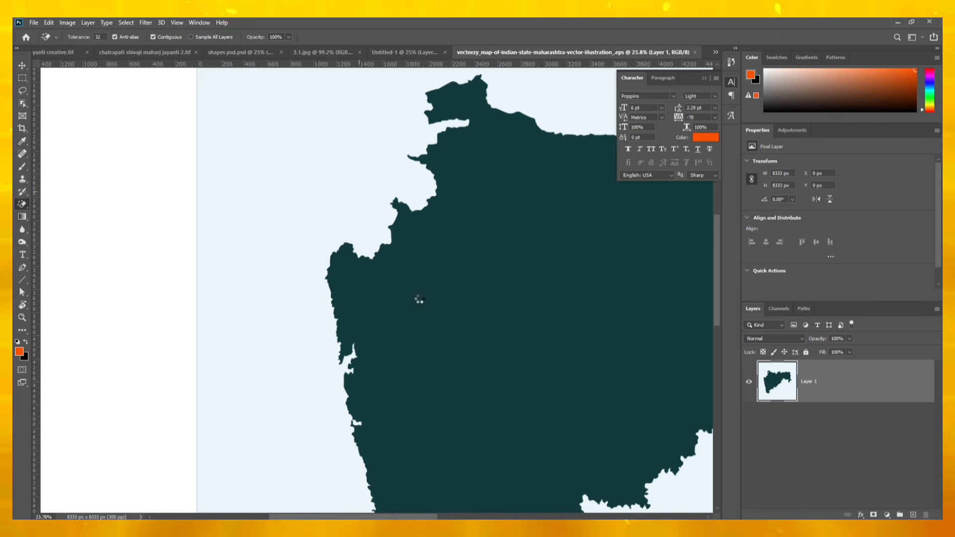
drag(444, 355, 332, 279)
scroll(409, 461, down, 2)
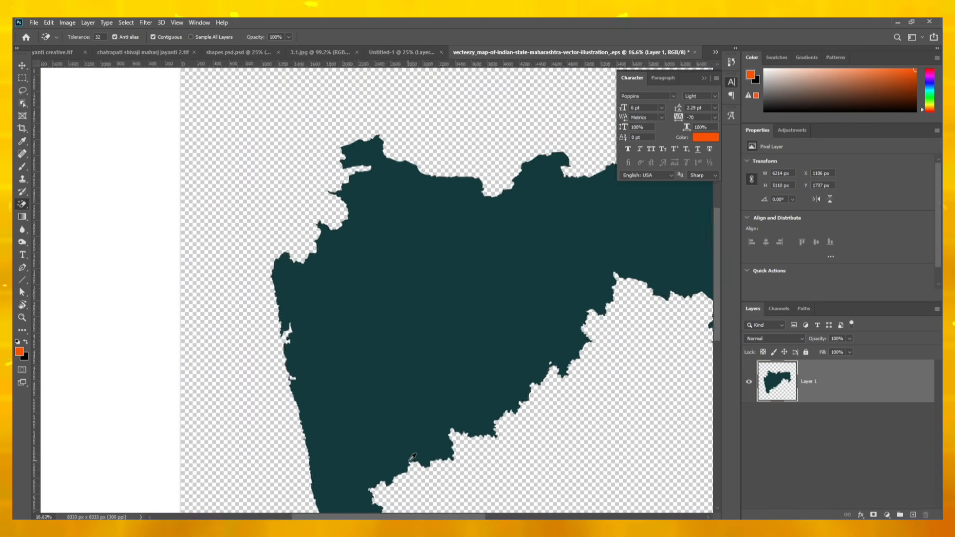
Step: Bring the cut-out map into the Untitled-1 poster and scale it to about 18%, placing it in the poster's upper middle
scroll(413, 457, down, 1)
drag(893, 388, 391, 179)
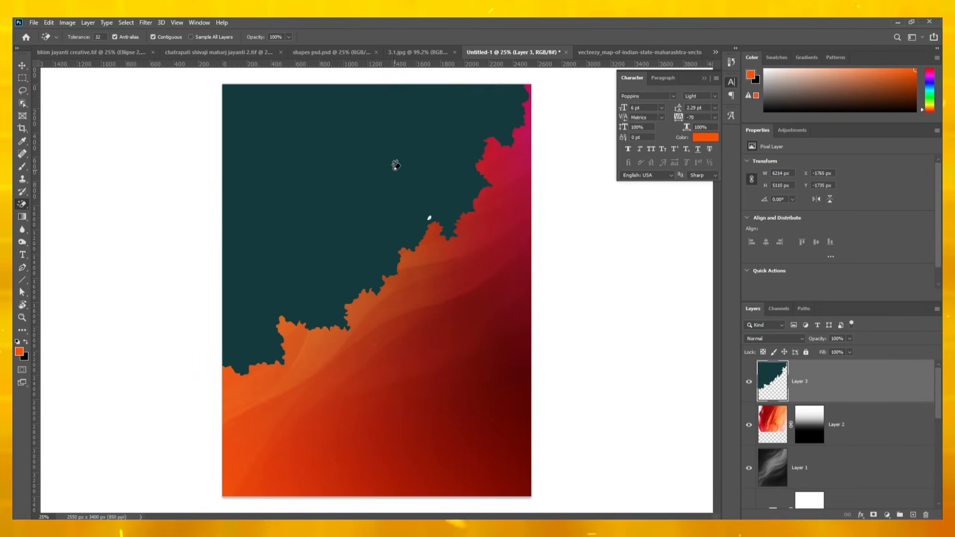
key(ctrl+t)
key(ctrl+0)
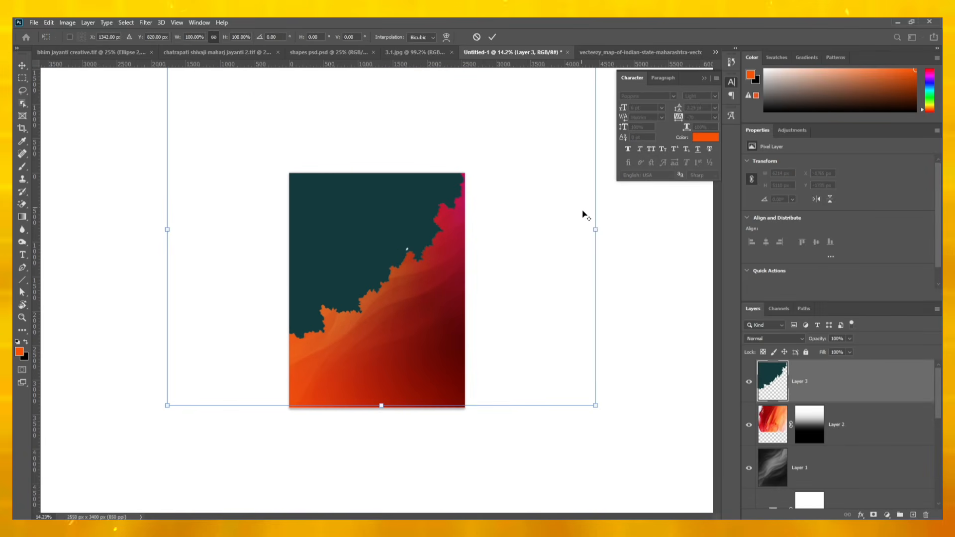
drag(582, 213, 376, 251)
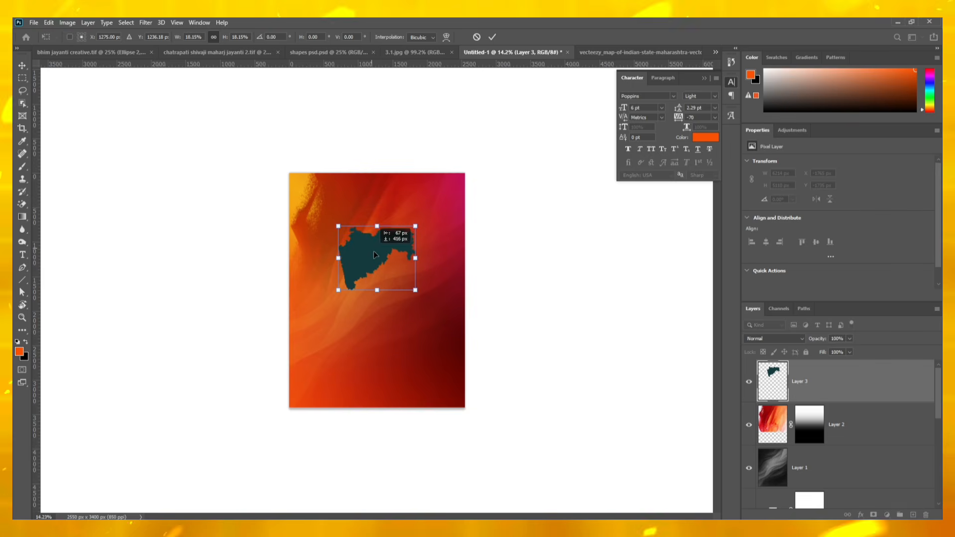
key(Return)
scroll(458, 290, up, 7)
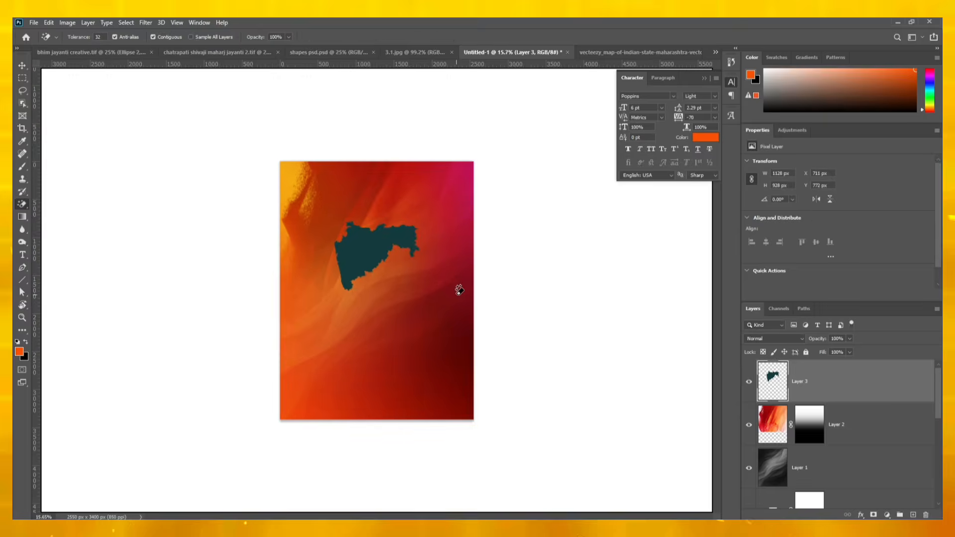
scroll(450, 280, down, 2)
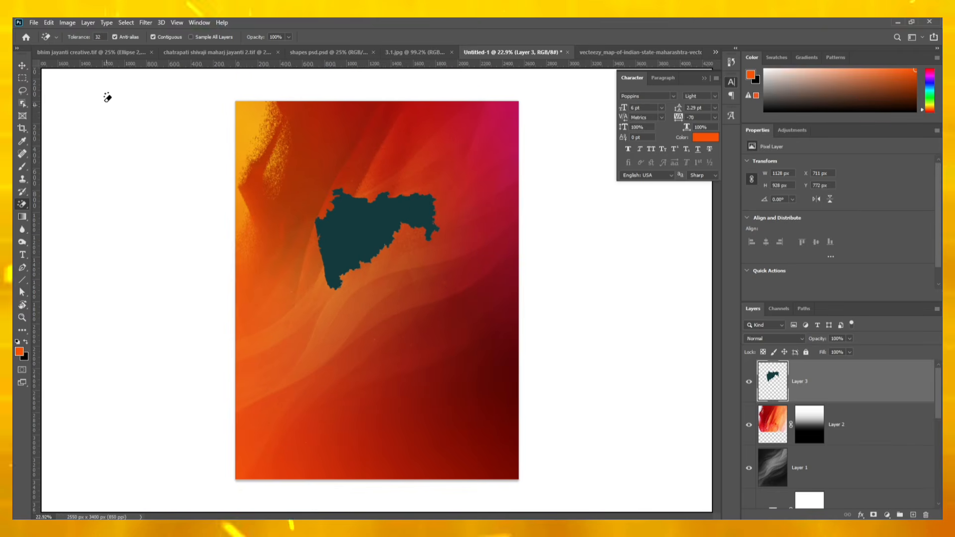
Step: Add a guide layout of 3 columns and 3 rows to the poster and lock the guides
click(176, 23)
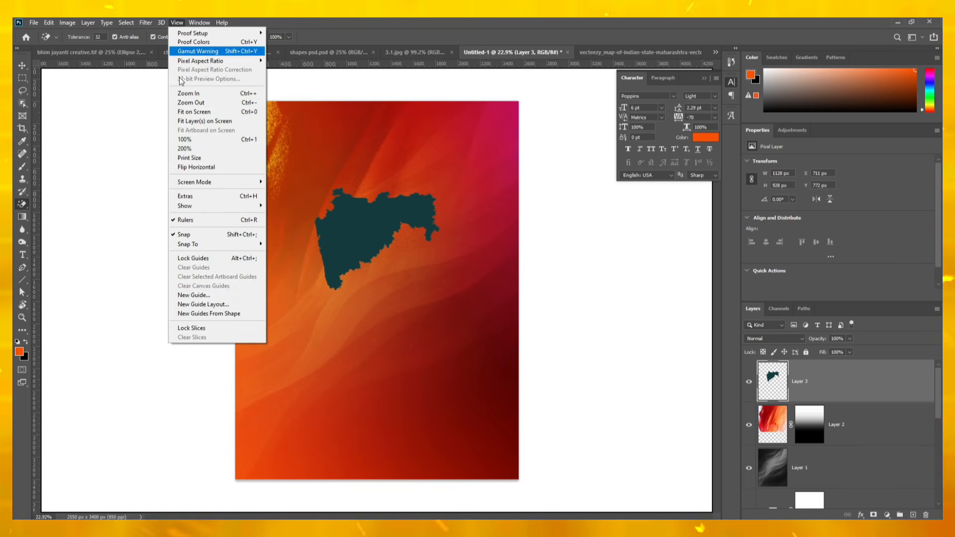
click(203, 305)
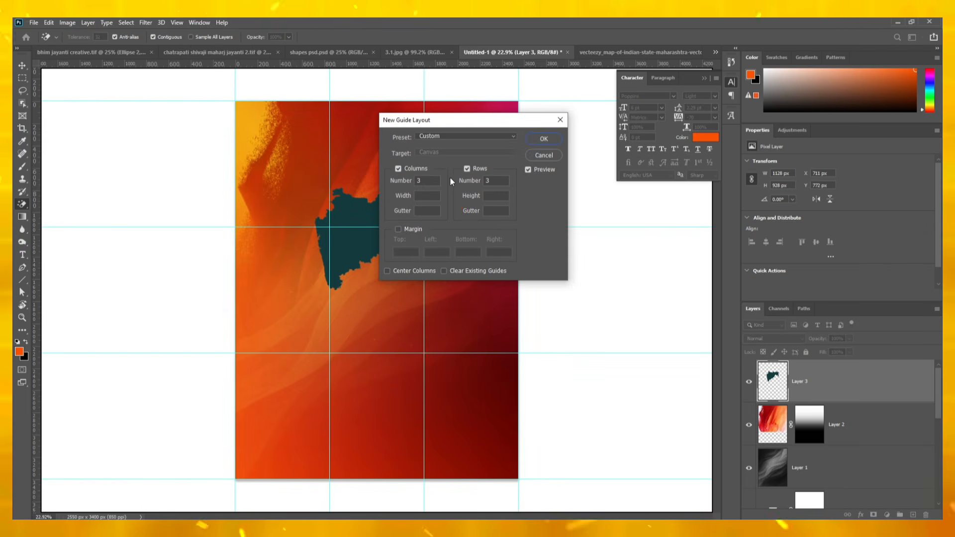
click(544, 139)
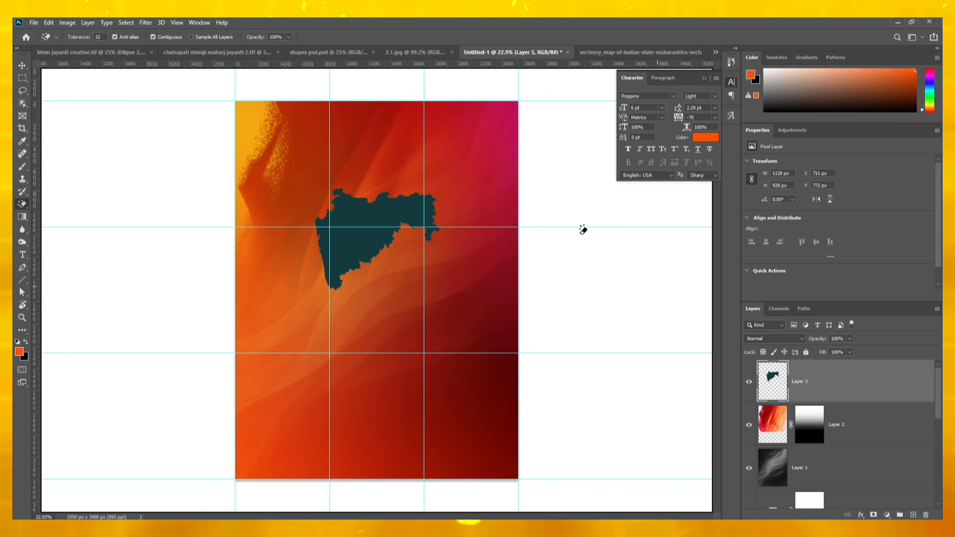
click(177, 22)
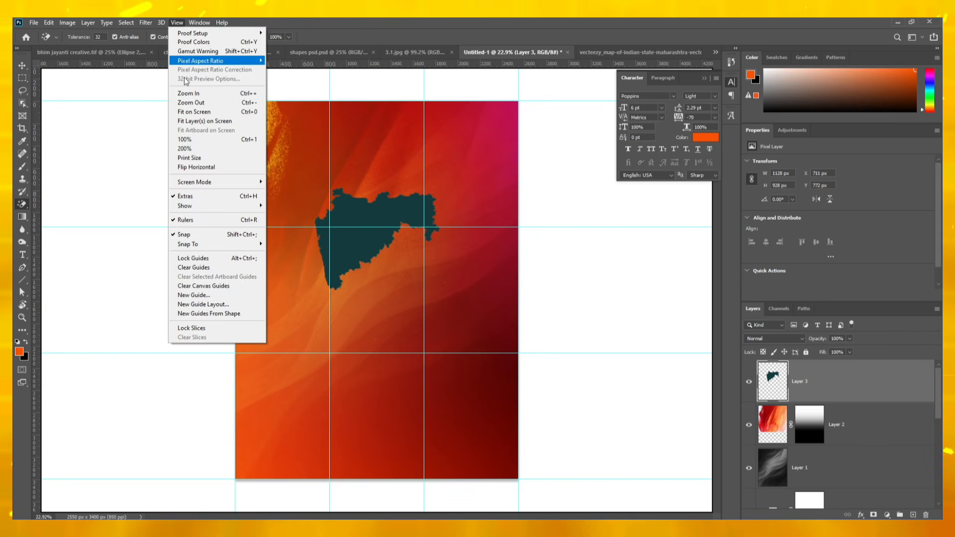
click(214, 257)
Step: Enlarge the map on the poster to about 151% from its centre
click(23, 66)
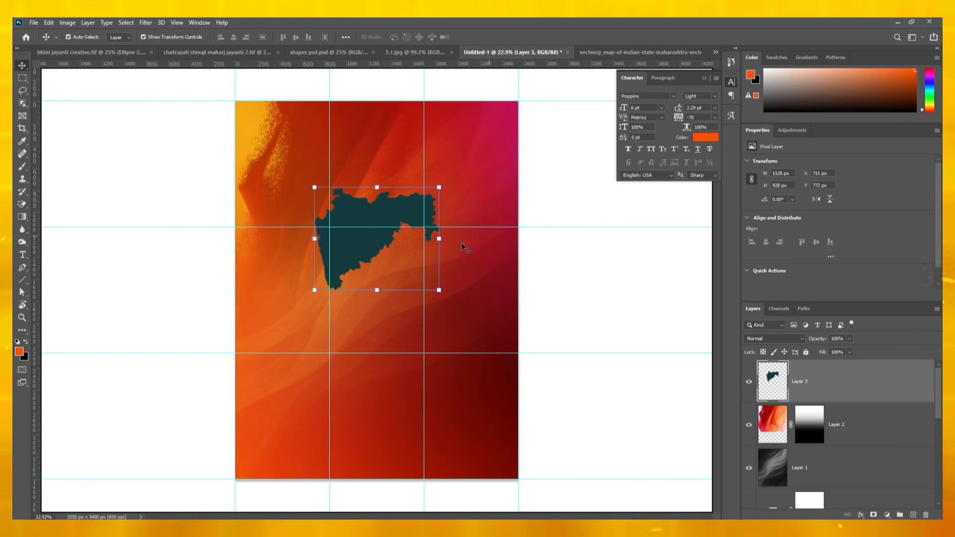
drag(445, 242, 476, 237)
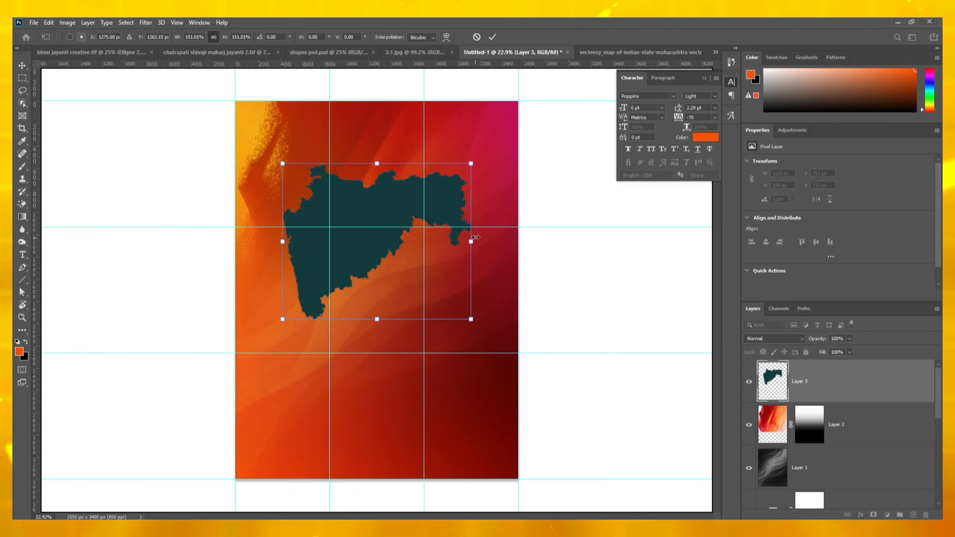
key(Return)
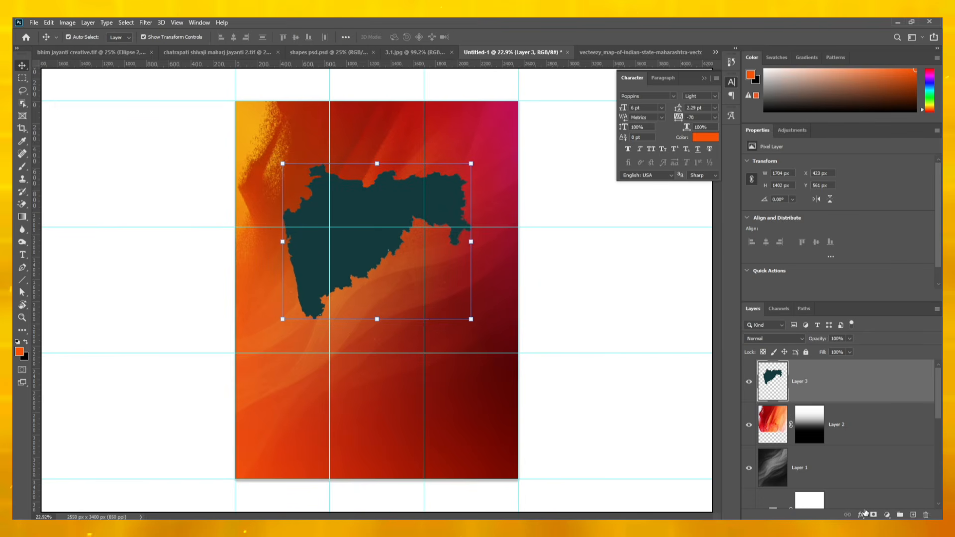
Step: Add a new layer clipped to the map layer and sample the yellow orange from the 3.1.jpg color wheel
click(913, 514)
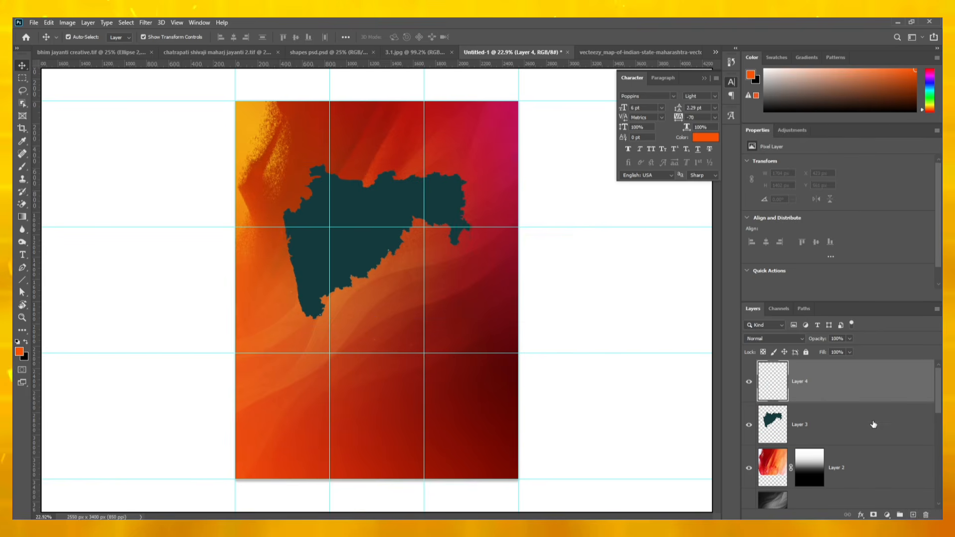
click(415, 52)
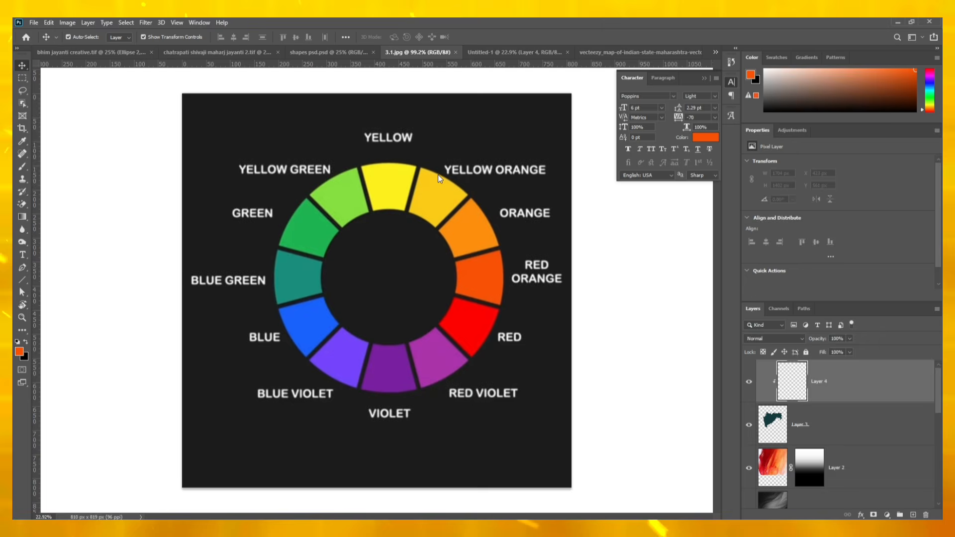
key(b)
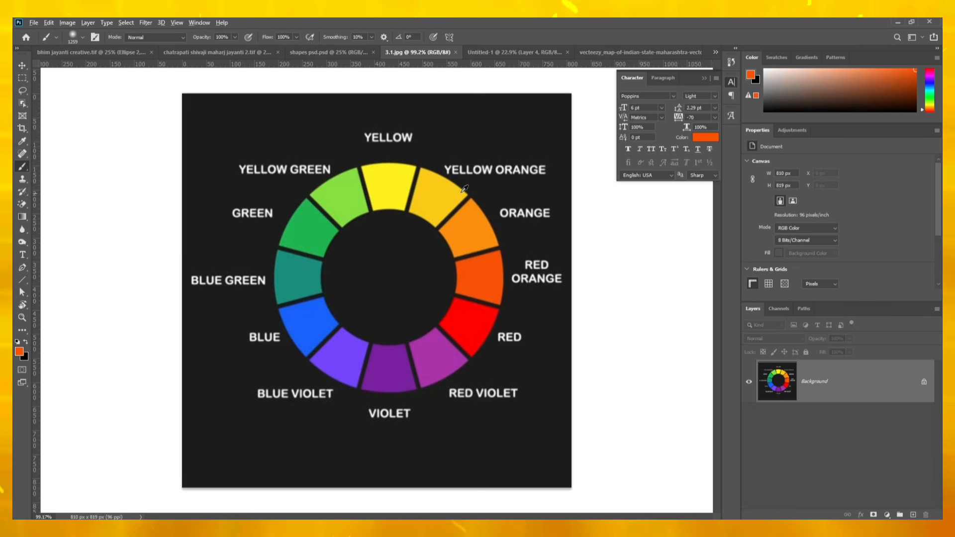
alt+click(388, 184)
click(532, 54)
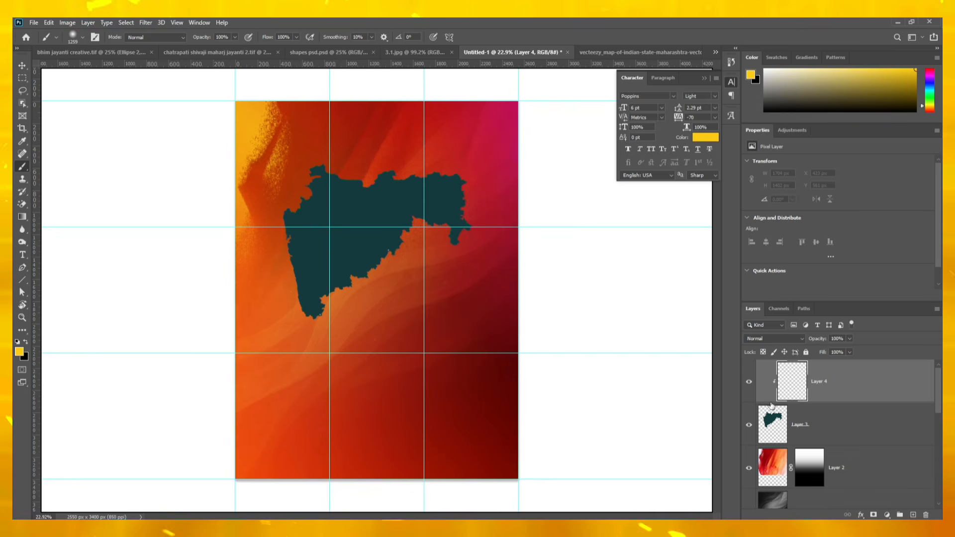
Step: Set the foreground to a pale yellow with Only Web Colors off, and apply gradients from the map's upper-right corner inward
click(19, 352)
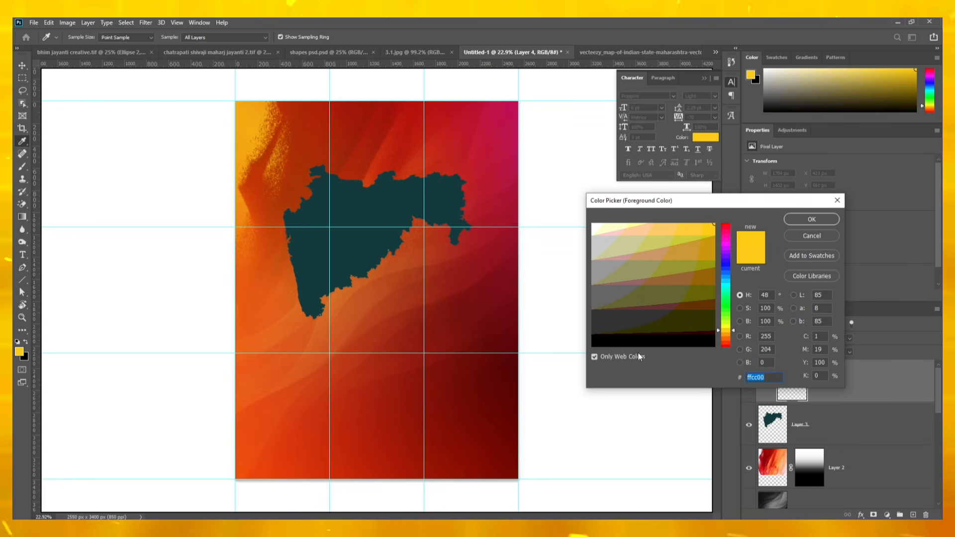
click(612, 360)
click(816, 222)
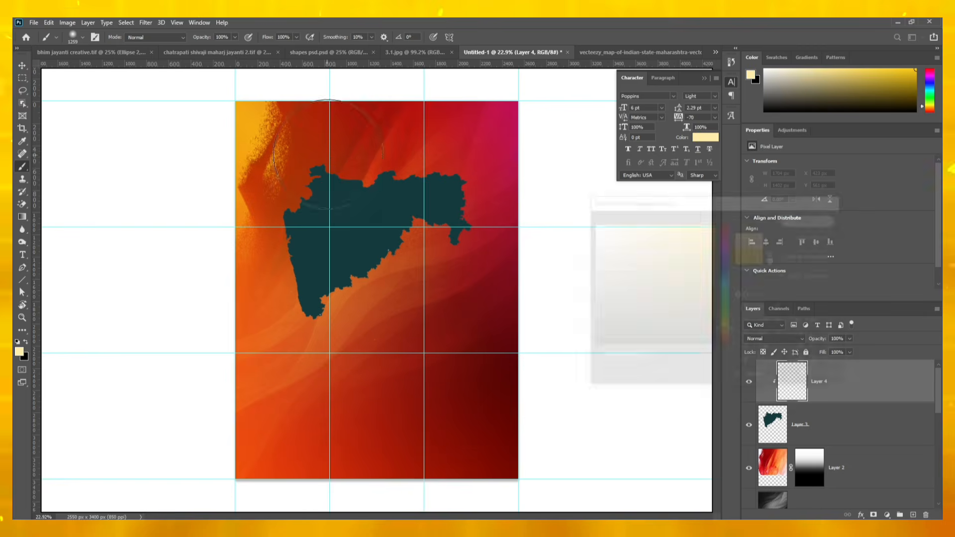
click(22, 216)
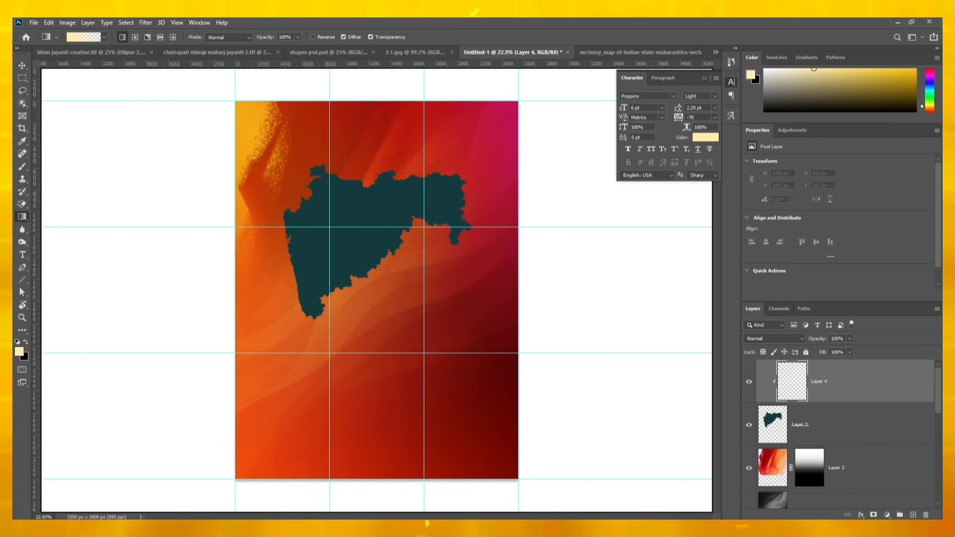
drag(466, 176, 364, 315)
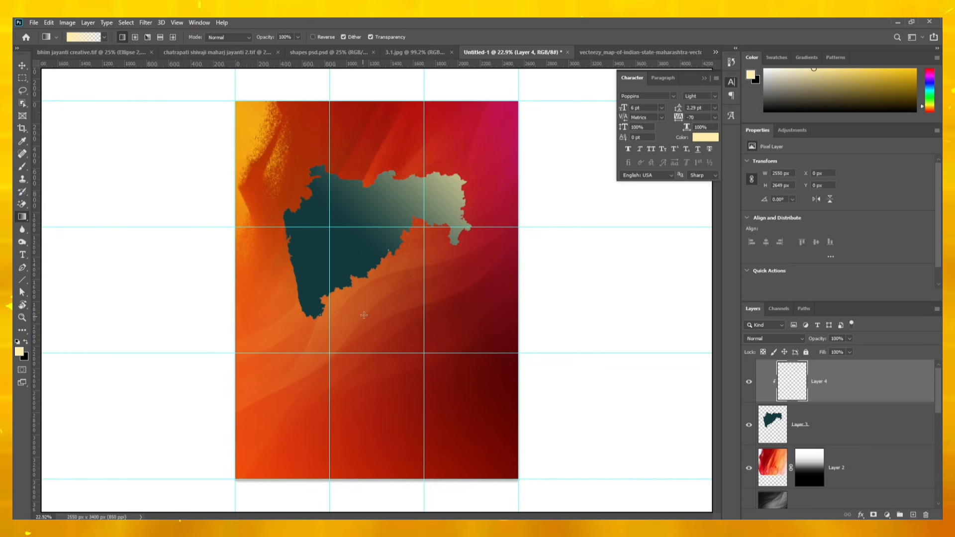
drag(396, 276, 397, 274)
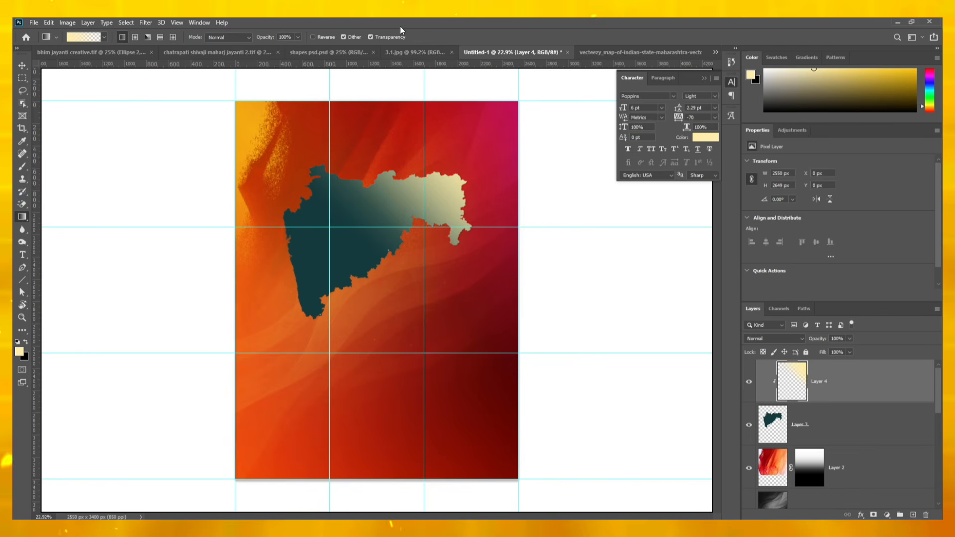
Step: Sample red orange from the color wheel and apply gradients across the map from its lower-left corner toward the upper right
click(417, 52)
alt+click(504, 269)
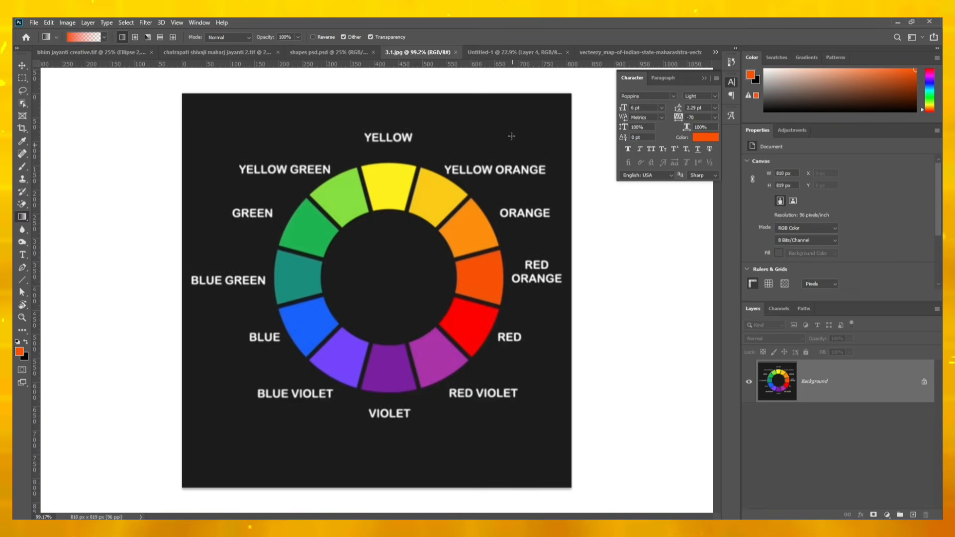
click(512, 52)
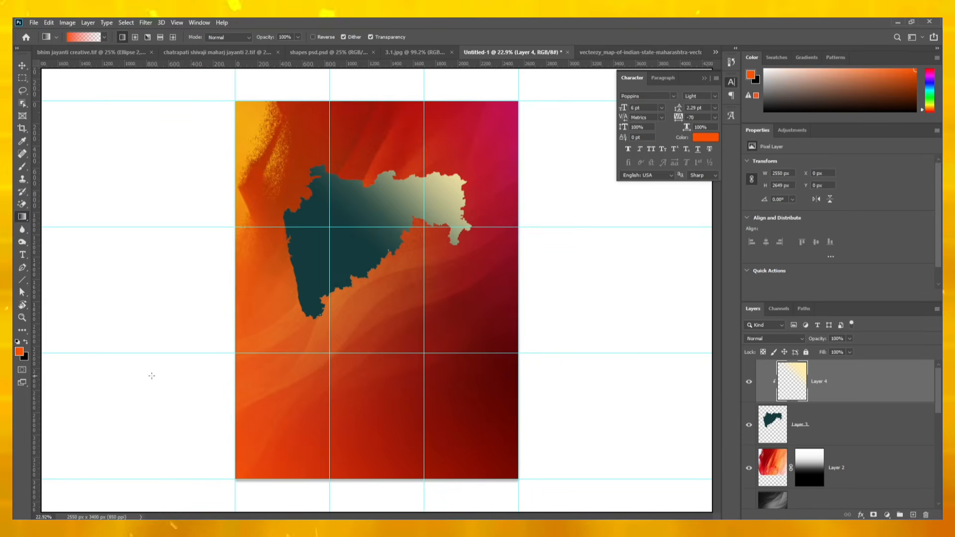
drag(282, 342, 445, 173)
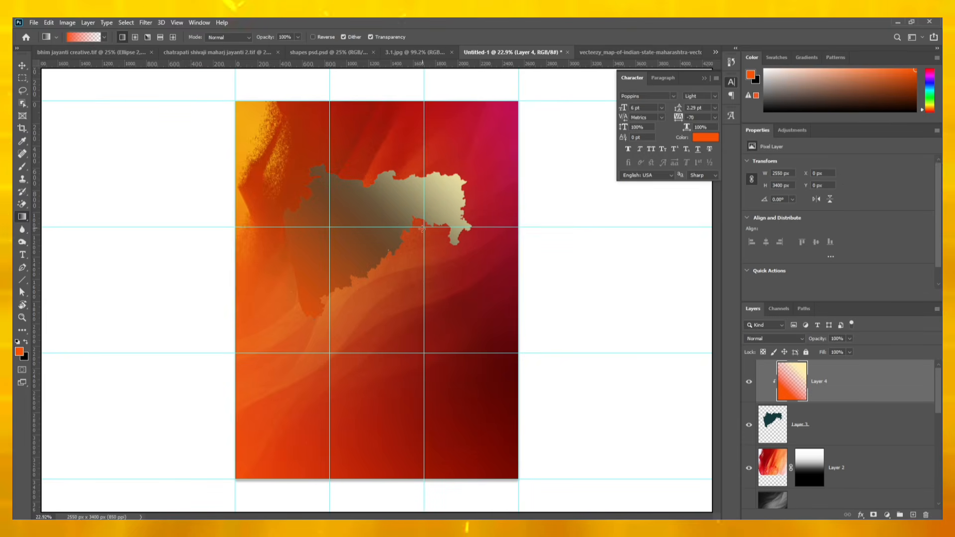
drag(274, 337, 452, 141)
key(ctrl+z)
Step: Sample yellow orange from the color wheel and apply gradients over the map's upper and right-hand areas on the clipped layer
click(415, 51)
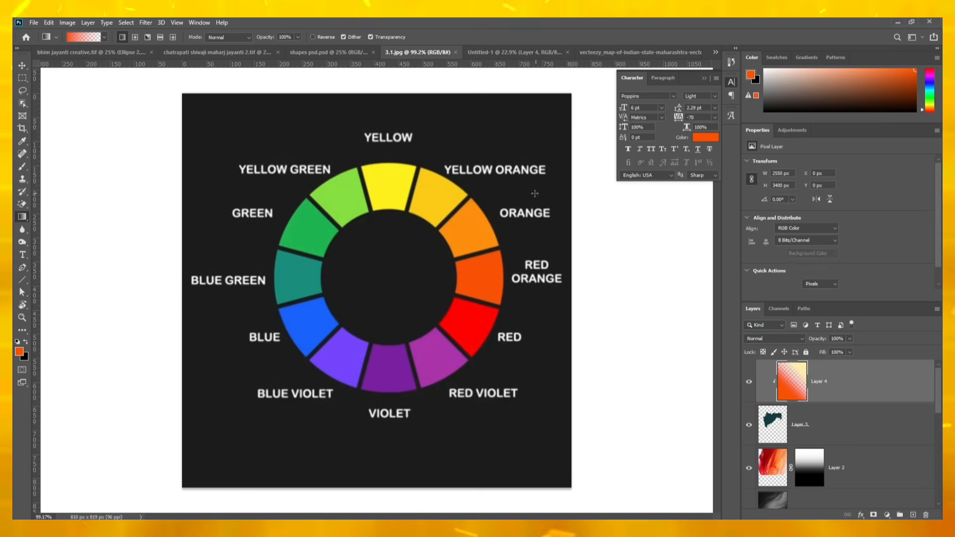
alt+click(467, 206)
click(512, 52)
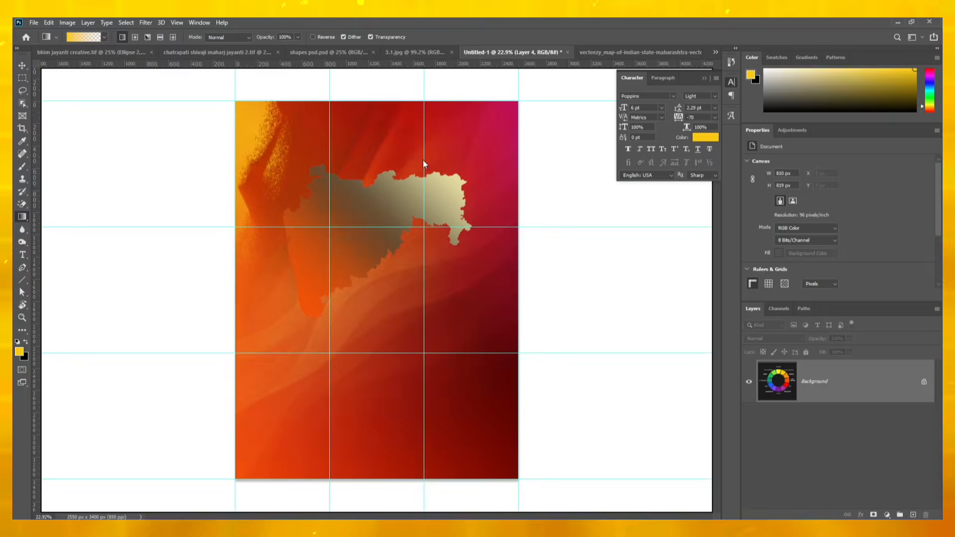
drag(378, 72, 378, 264)
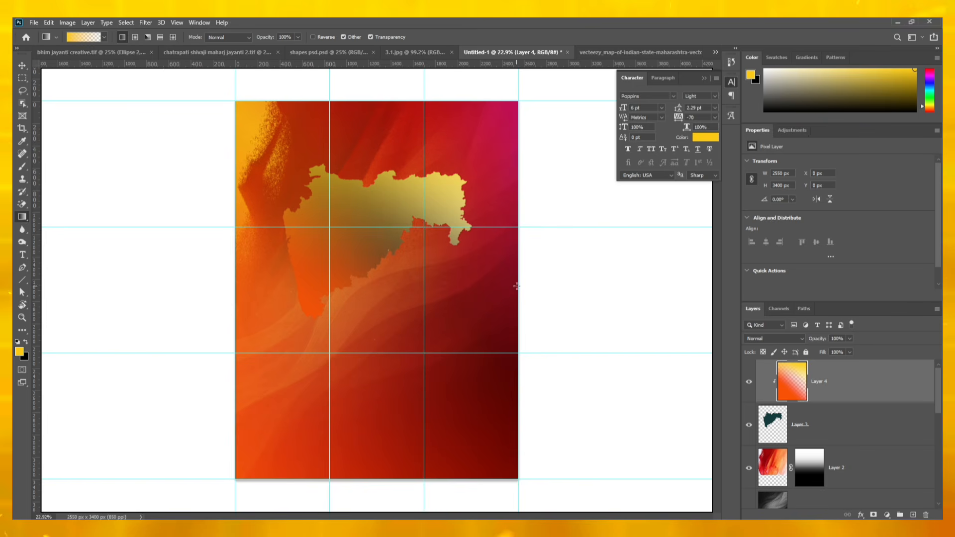
drag(311, 198, 425, 275)
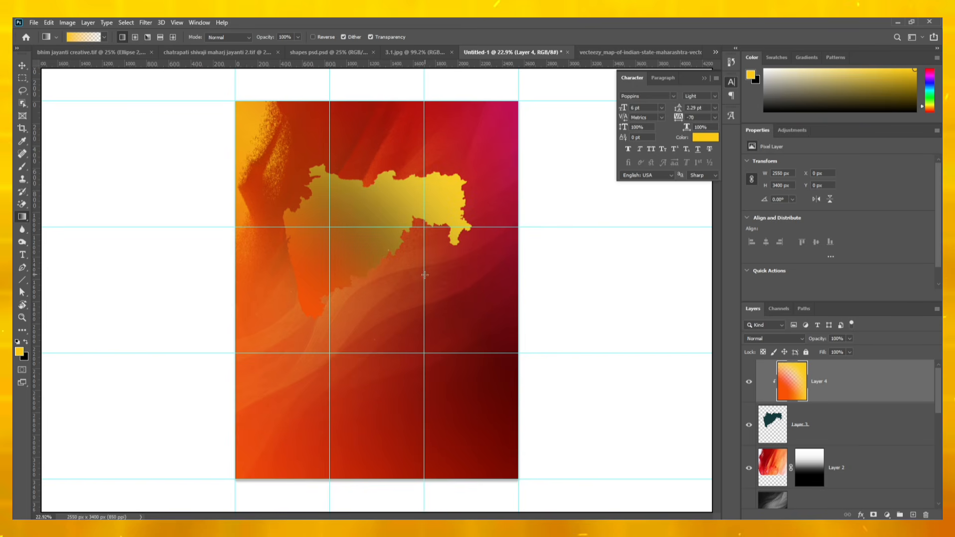
Step: Sample red from the color wheel and brush a large soft red glow onto the map's lower-right edge
click(418, 52)
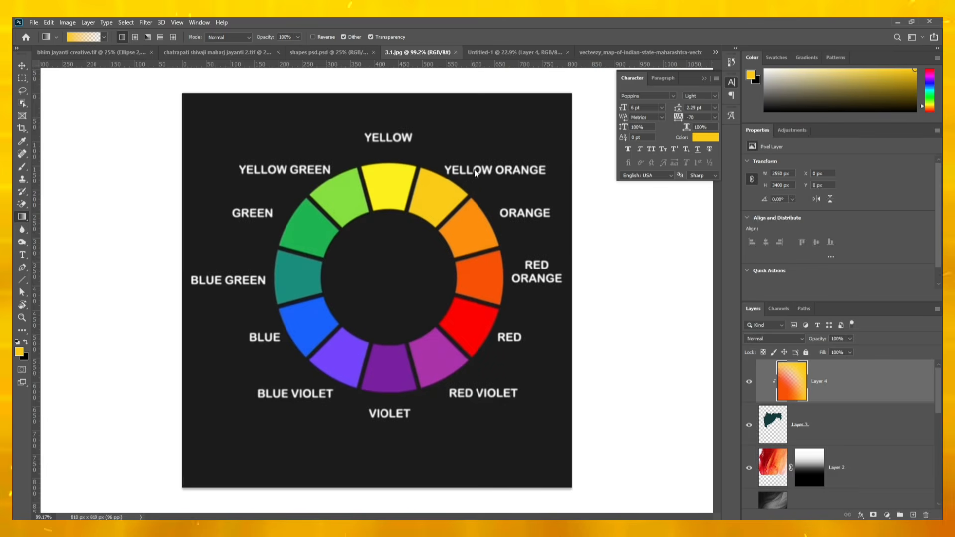
alt+click(485, 286)
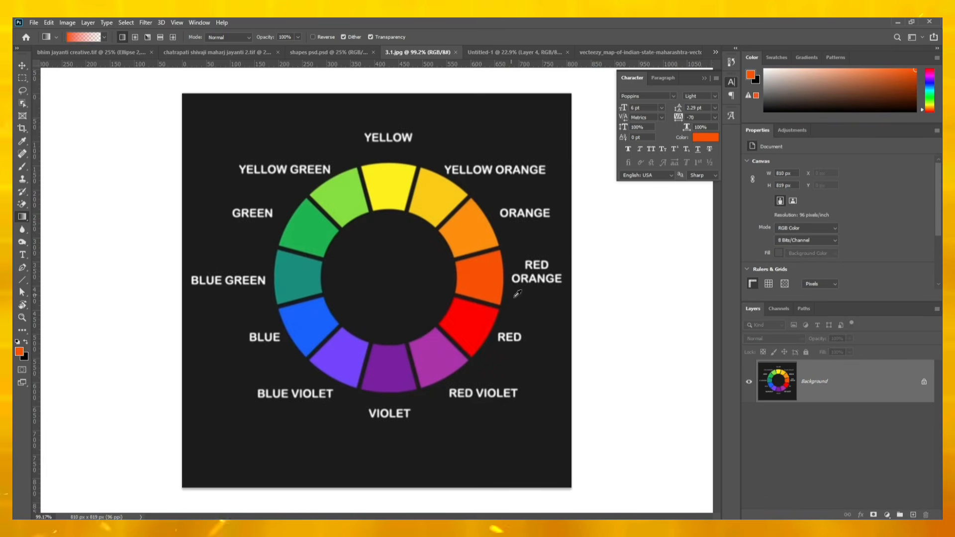
alt+click(481, 313)
click(512, 52)
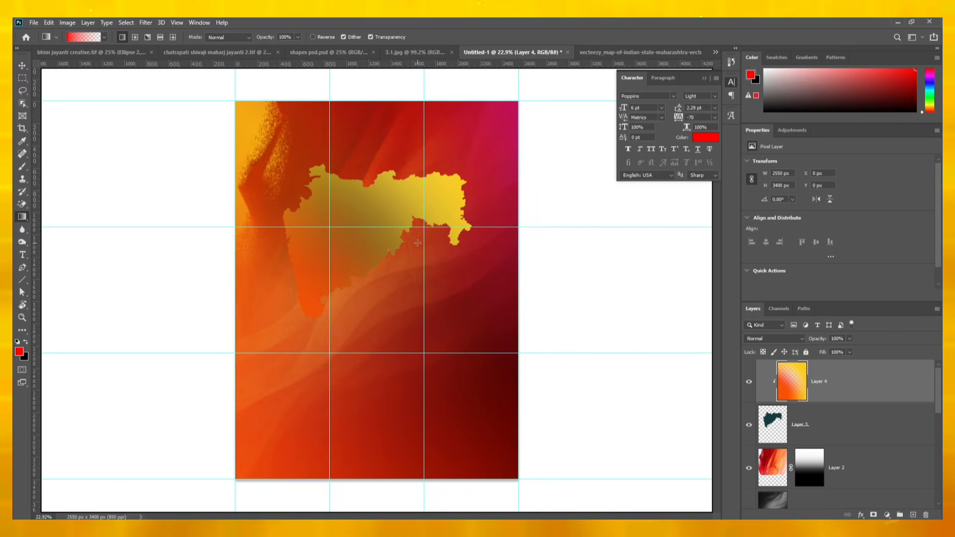
click(21, 166)
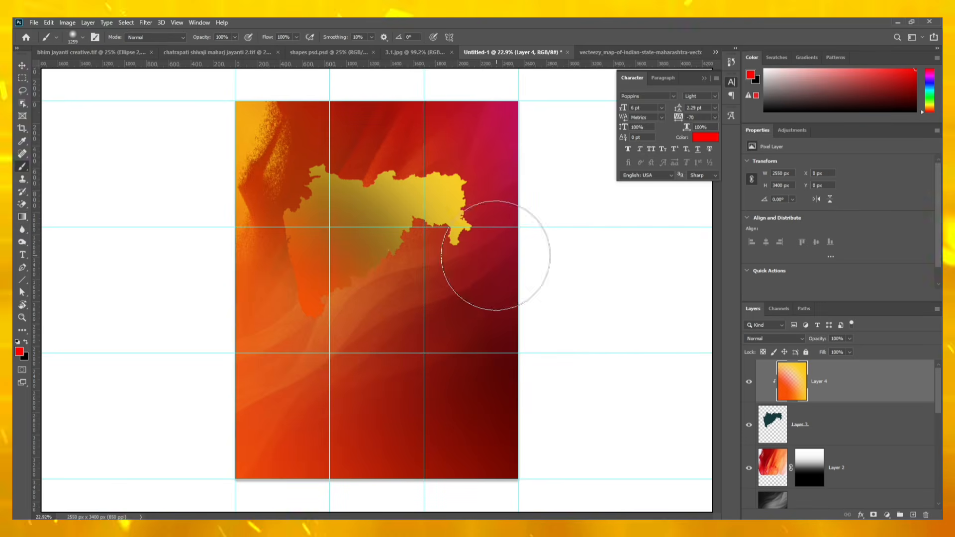
click(399, 269)
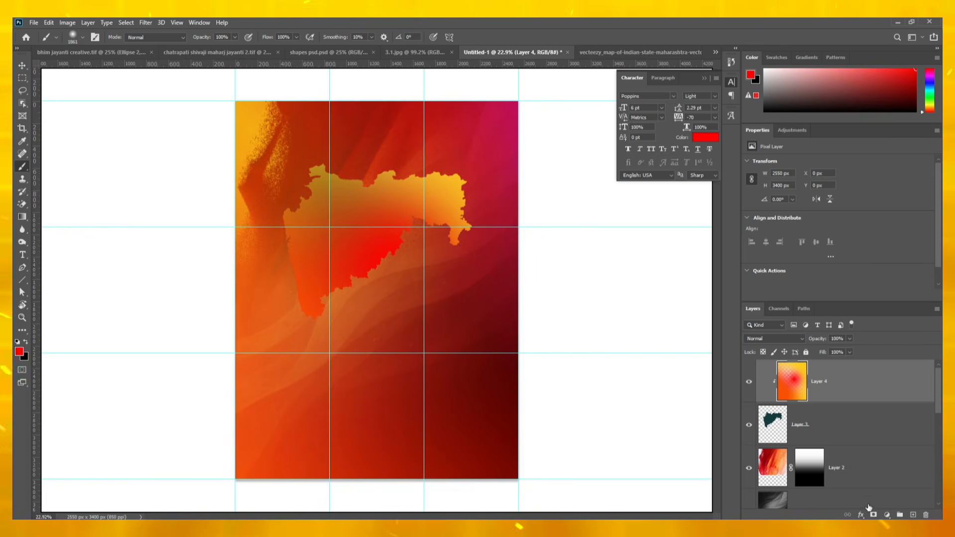
Step: Add an Exposure adjustment clipped to the map with Exposure at +2.31 and Gamma Correction at 2.28
click(887, 515)
click(877, 395)
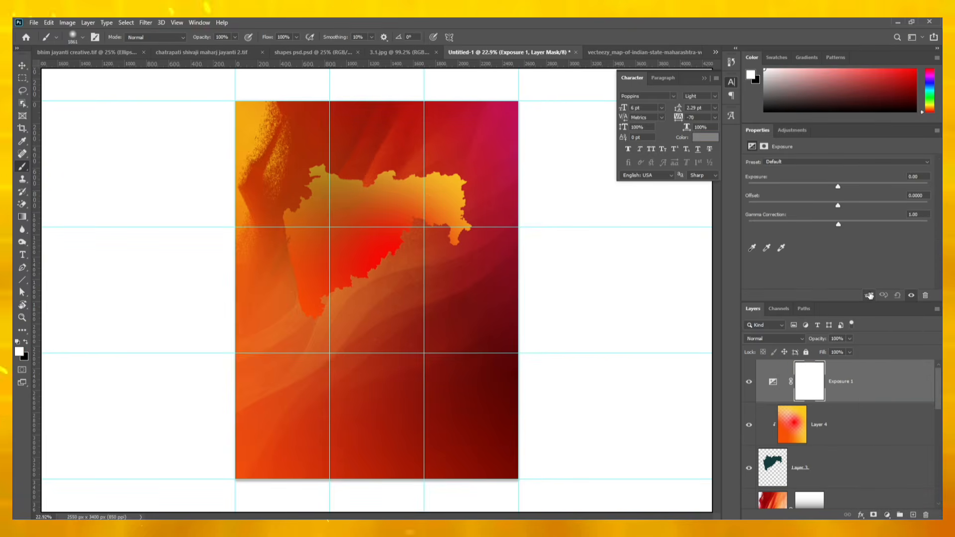
click(869, 295)
drag(838, 186, 868, 186)
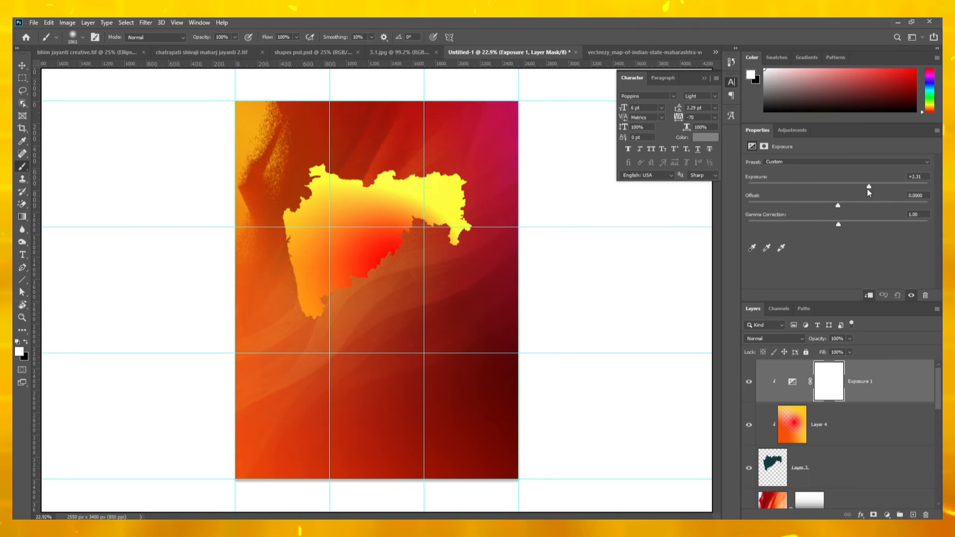
drag(839, 224, 775, 237)
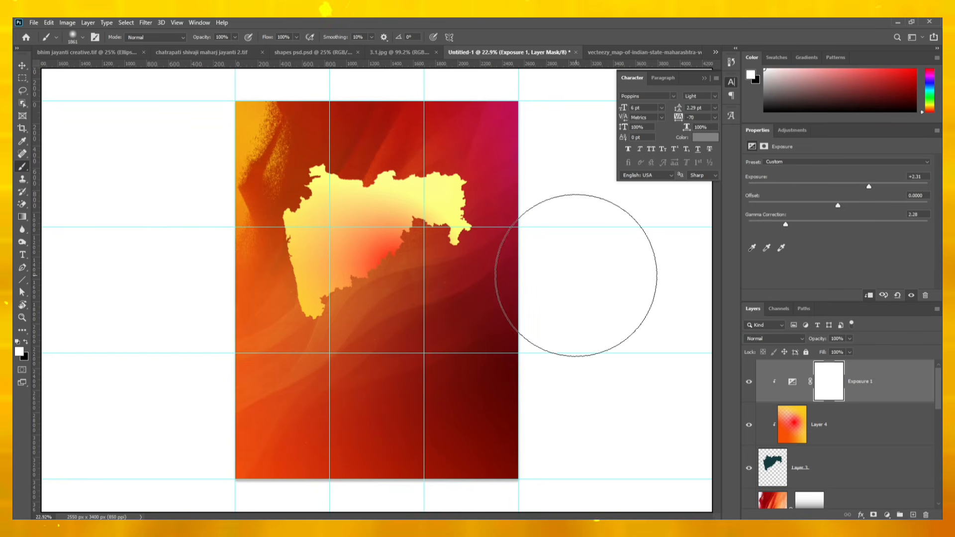
click(22, 65)
click(426, 196)
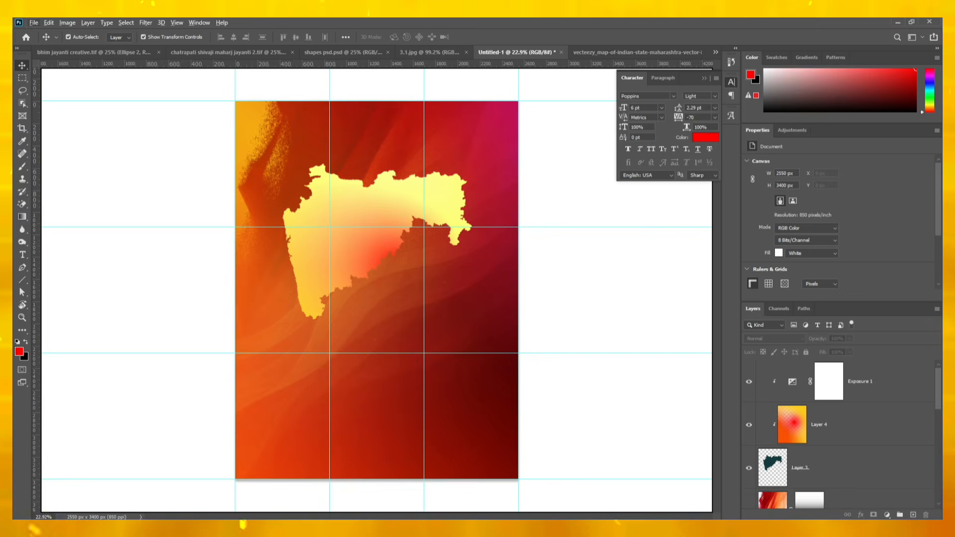
Step: Switch to Pinterest in the browser, enlarge the beige-brown watercolor texture from the home feed, and copy the image
mouse_move(305, 528)
click(299, 497)
click(93, 25)
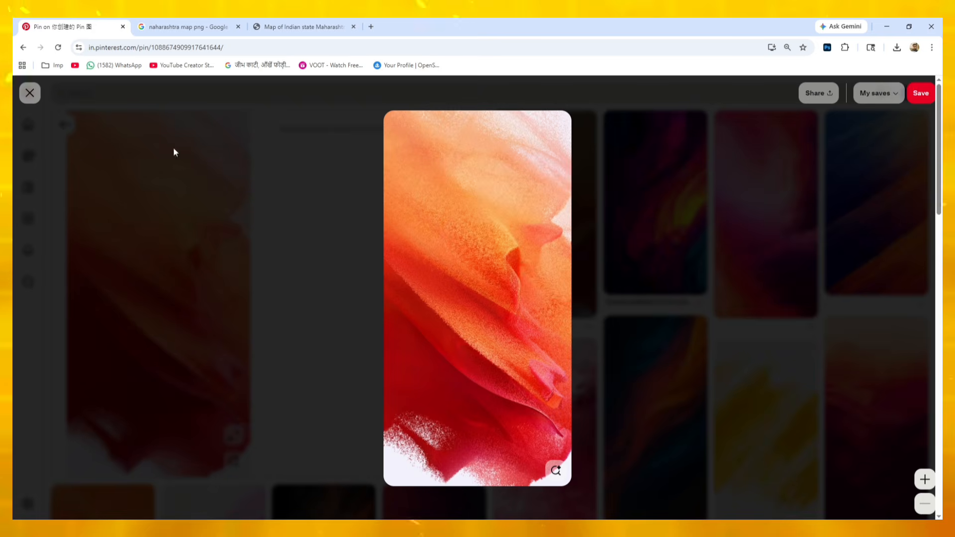
click(173, 148)
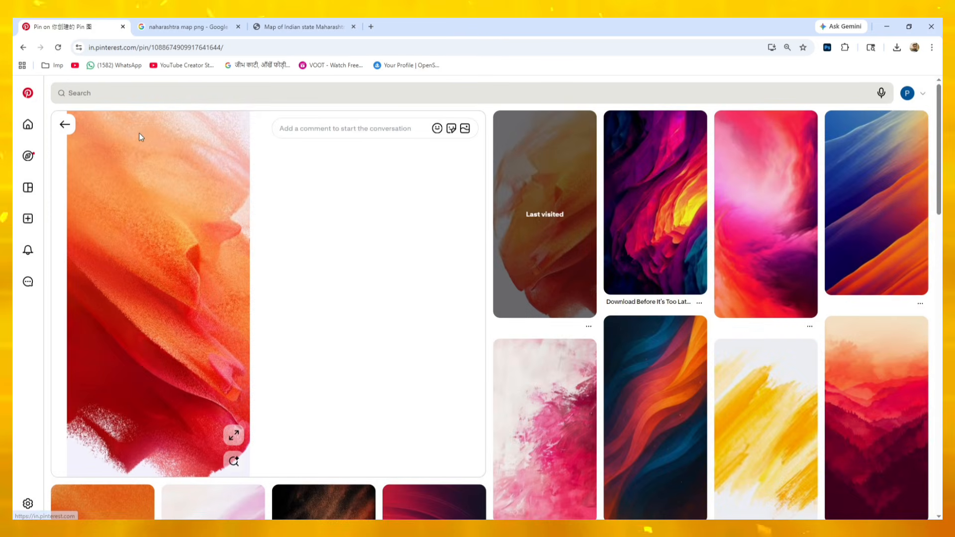
click(28, 125)
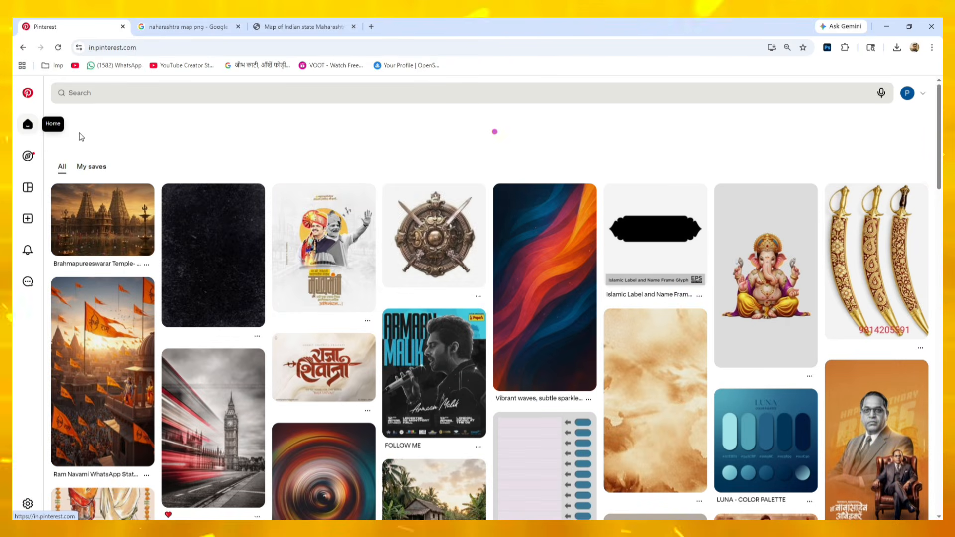
click(642, 400)
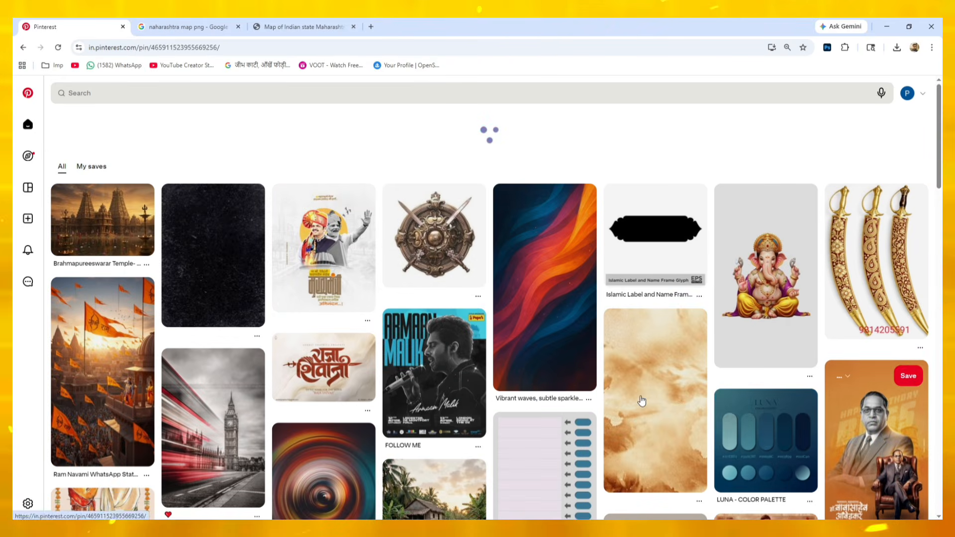
click(238, 433)
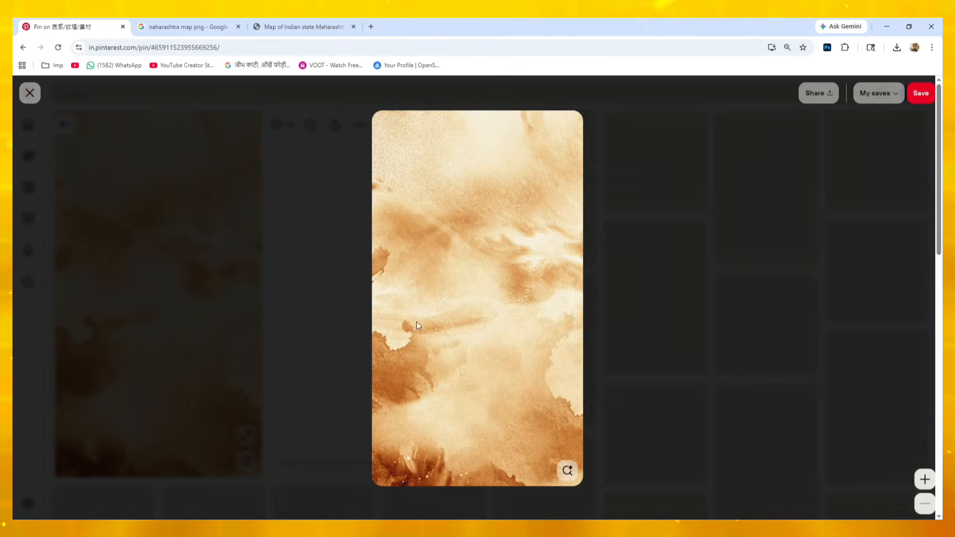
right_click(460, 308)
click(498, 341)
Step: Switch back to Photoshop, paste the watercolor texture into the poster, rotate it -90°, and position it over the map
key(alt+Tab)
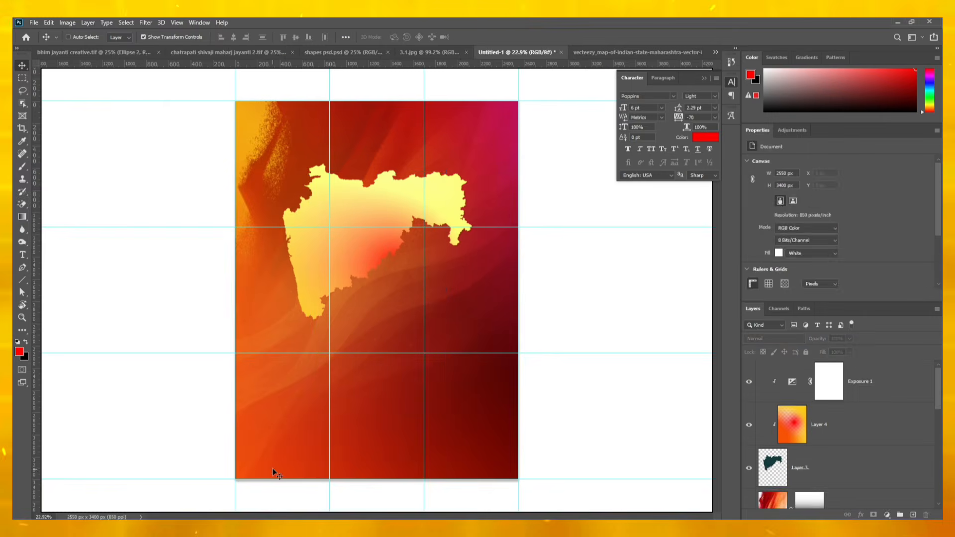
key(ctrl+v)
drag(470, 403, 526, 200)
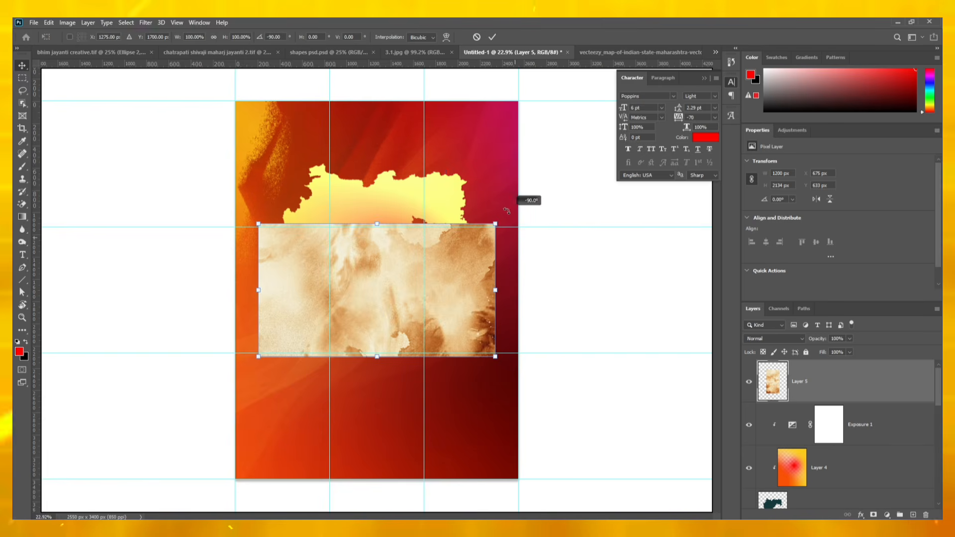
drag(454, 320, 451, 260)
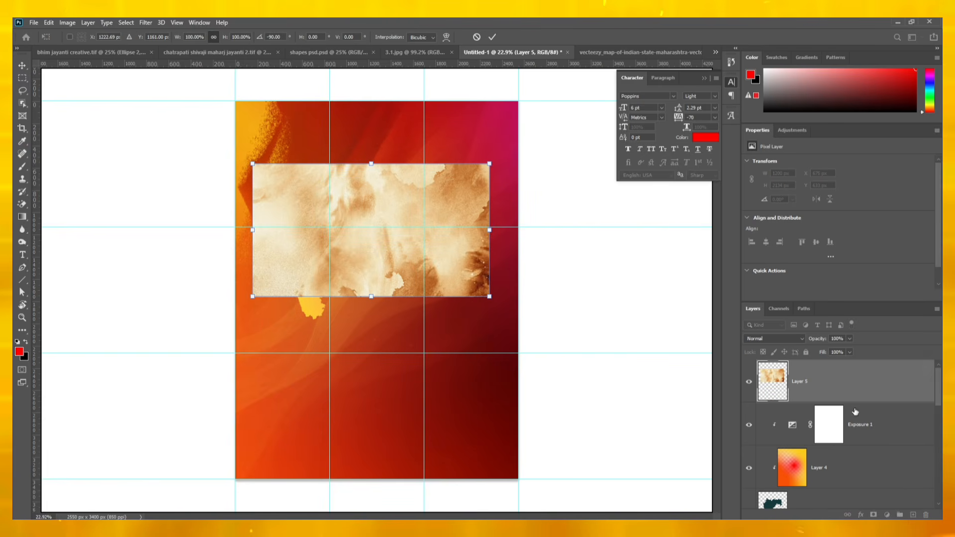
key(Return)
key(ctrl+0)
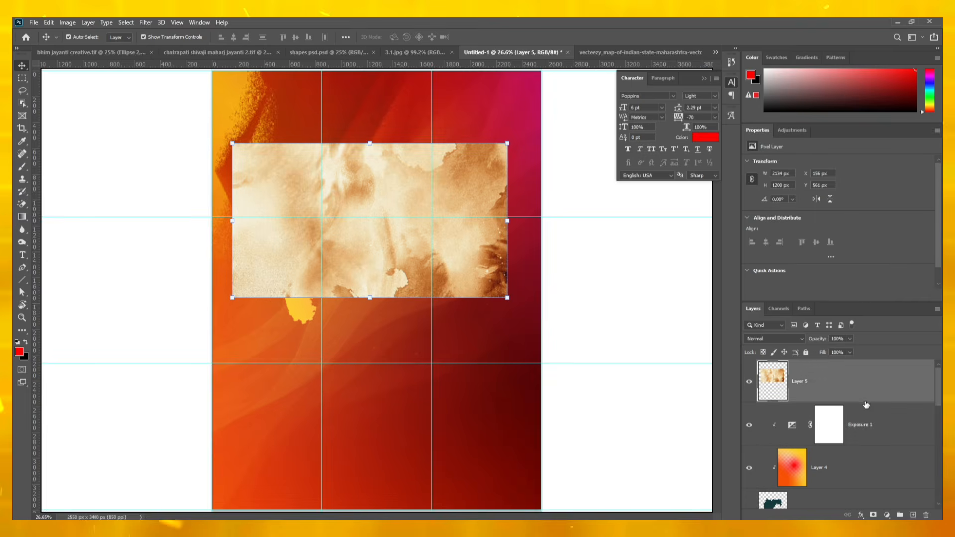
Step: Clip the watercolor texture to the map, stretch it to about 1402 px high, and set its blend mode to Overlay
alt+click(862, 399)
drag(370, 299, 371, 324)
click(774, 339)
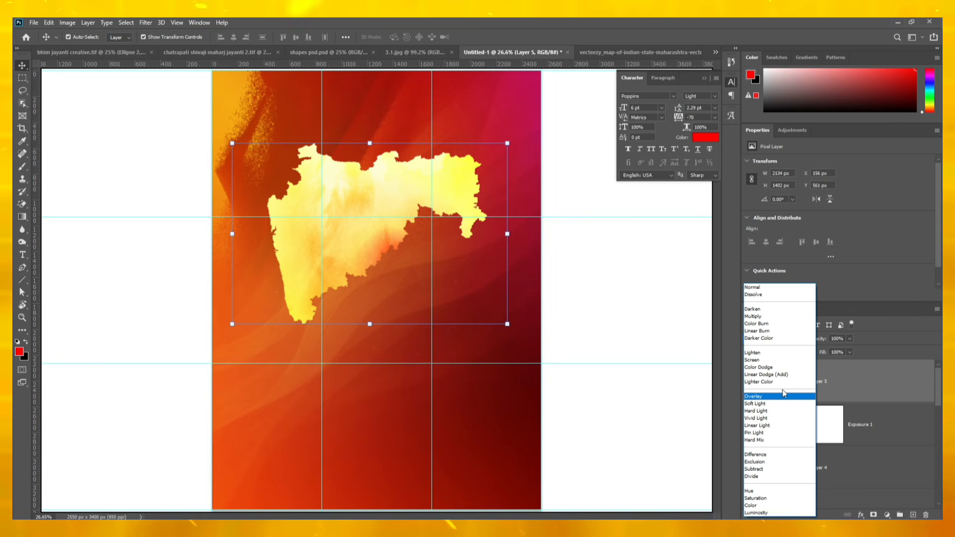
click(608, 297)
click(795, 339)
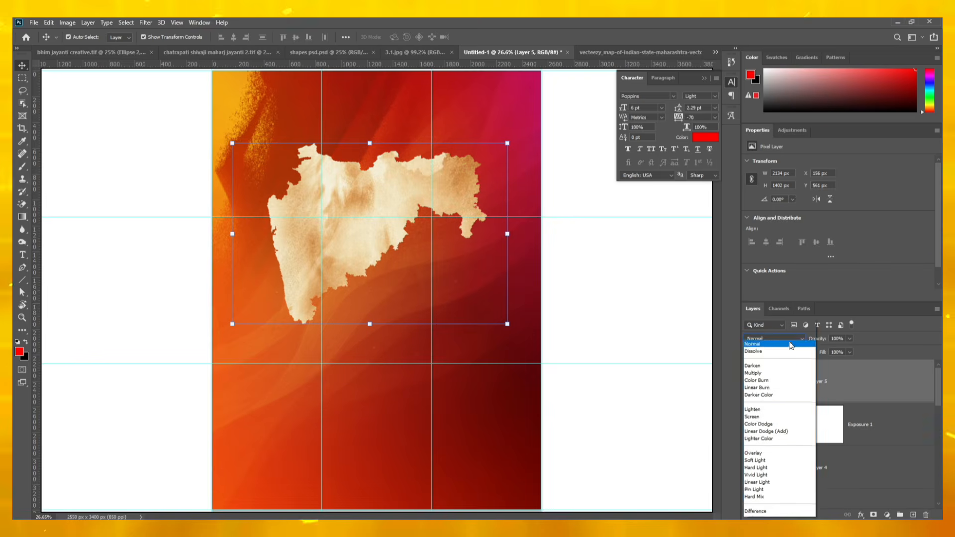
click(781, 397)
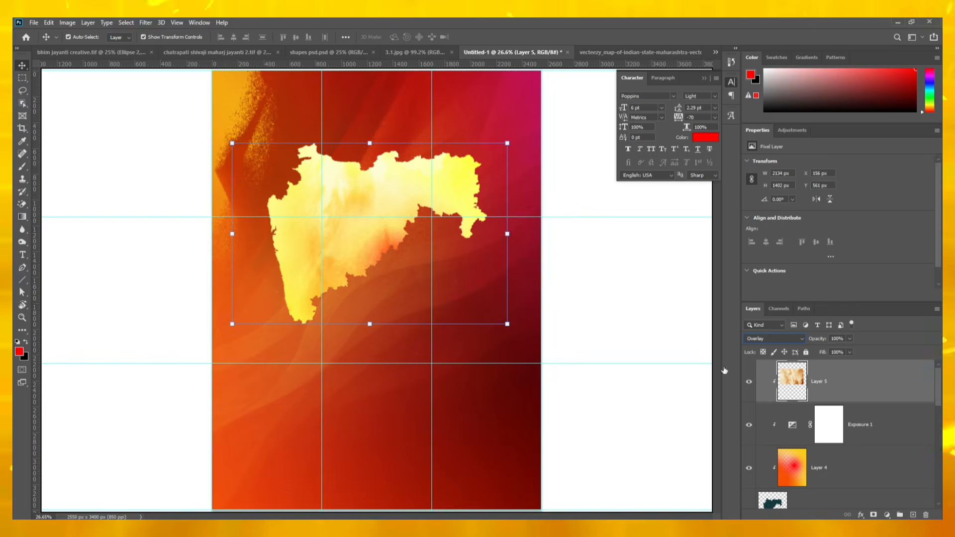
click(628, 307)
scroll(200, 144, down, 3)
scroll(200, 144, up, 2)
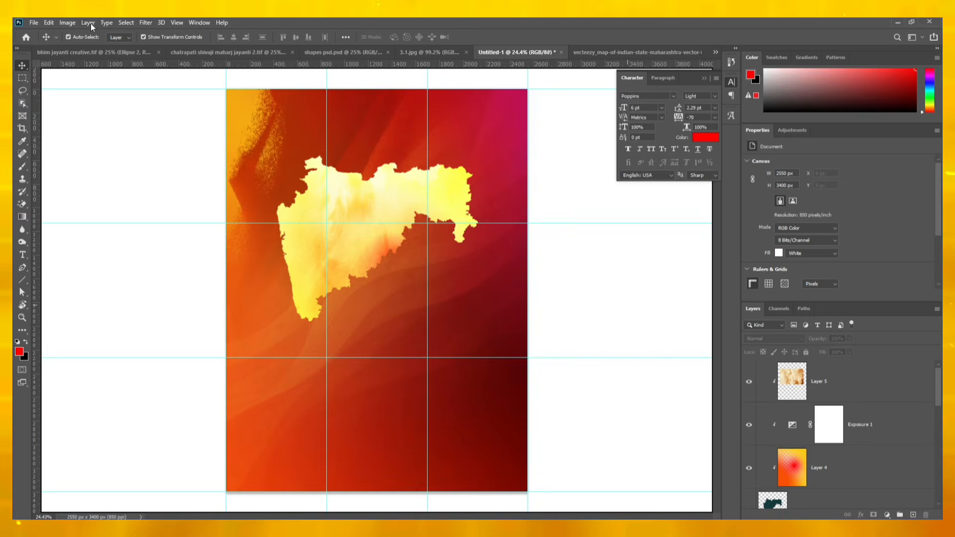
Step: Switch to the chatrapati shivaji maharj jayanti 2.tif document and hide the full-poster composite layers 21, 20 and 19
click(327, 54)
click(269, 52)
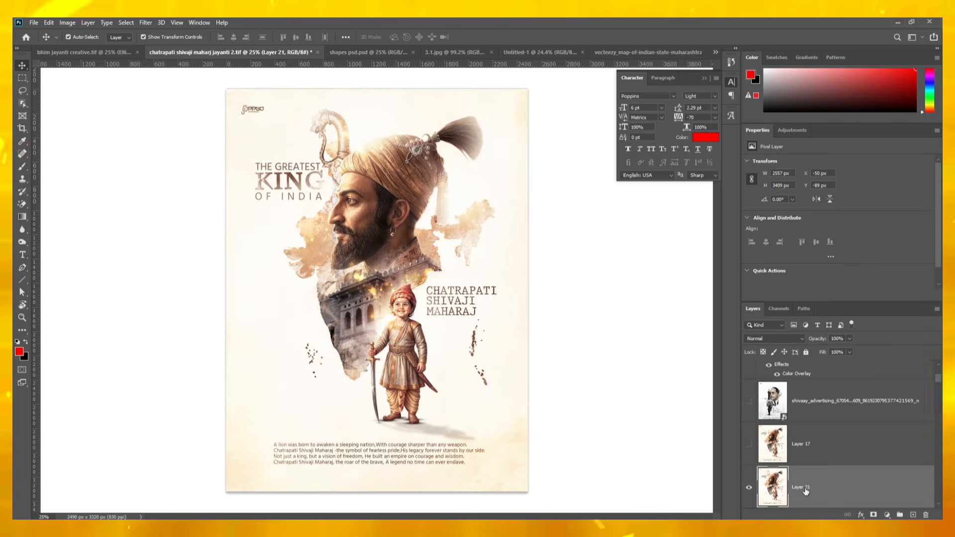
click(749, 488)
click(397, 205)
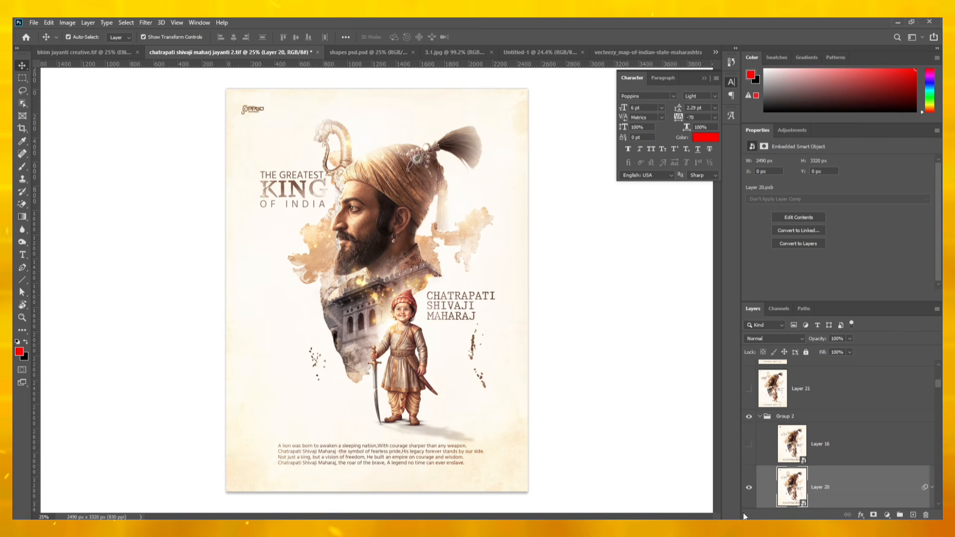
click(355, 214)
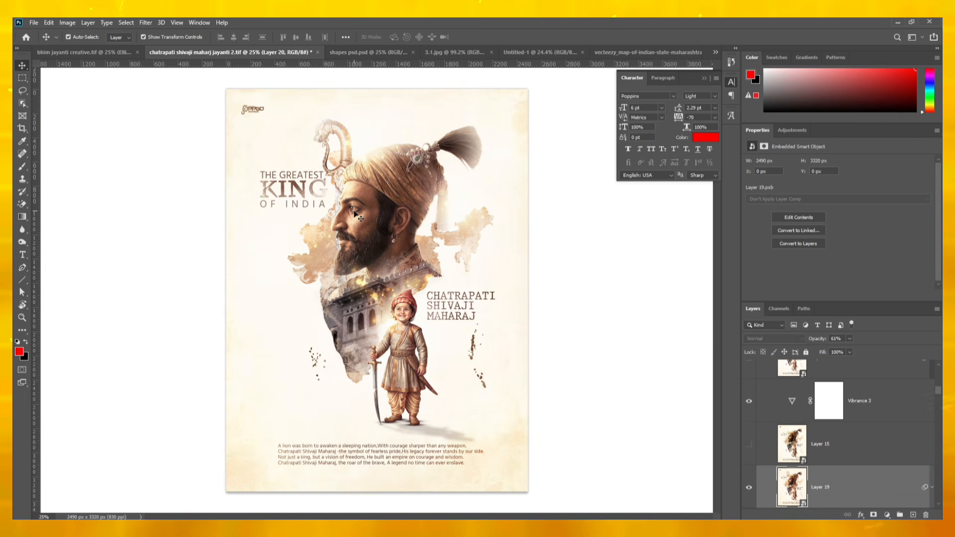
click(750, 488)
click(387, 304)
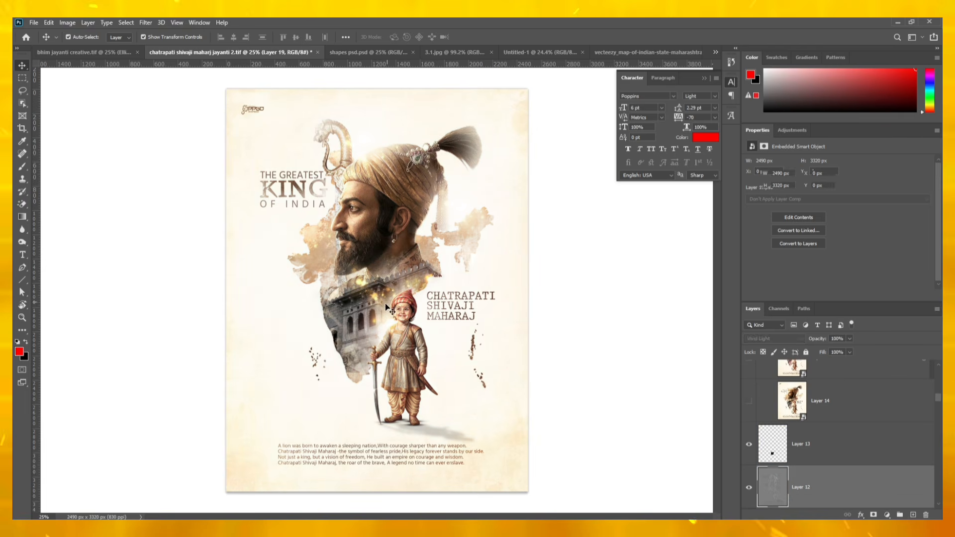
Step: Hide Layer 12 and the Layer 4 glow copies, and locate the Shivaji Maharaj portrait layer with its clipped Inner Shadow layers
scroll(809, 445, down, 1)
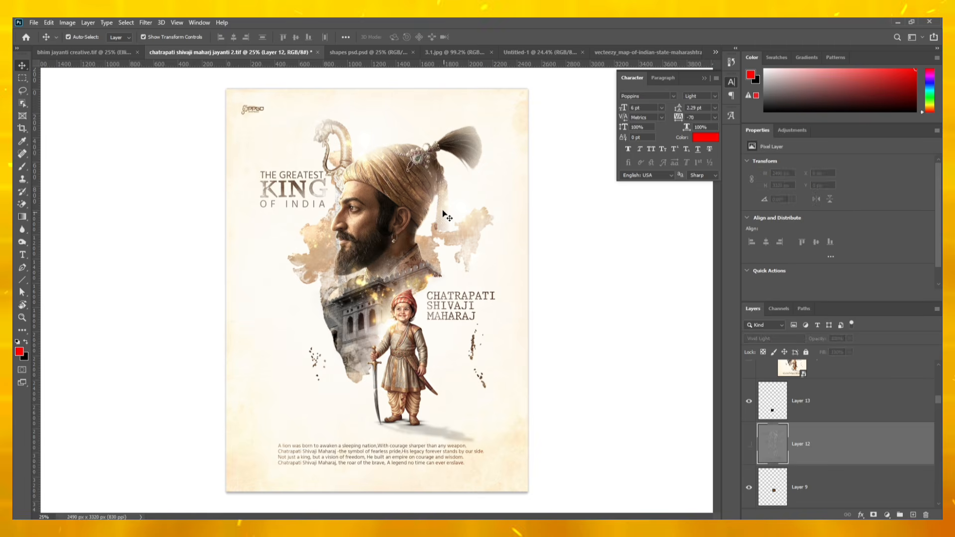
click(410, 199)
click(749, 487)
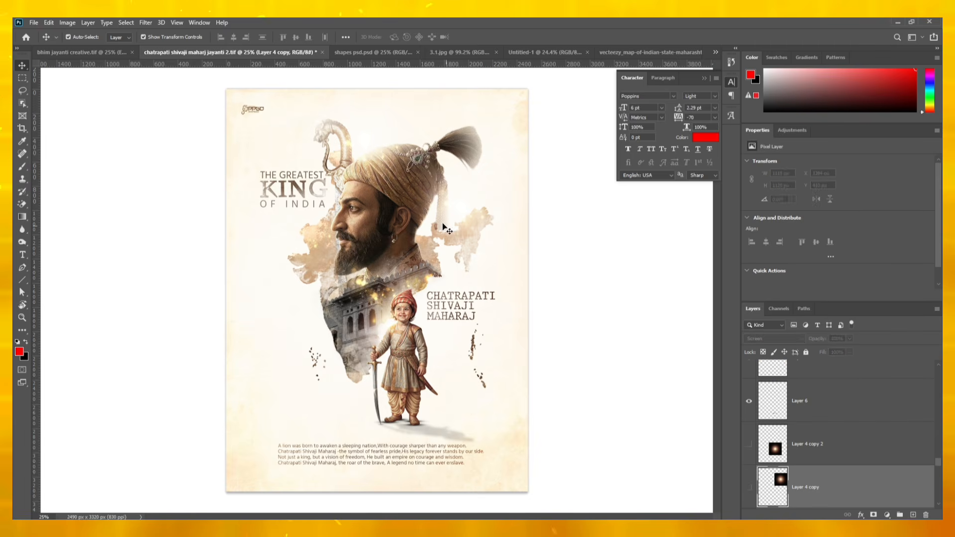
click(371, 155)
scroll(836, 443, down, 4)
scroll(826, 440, down, 4)
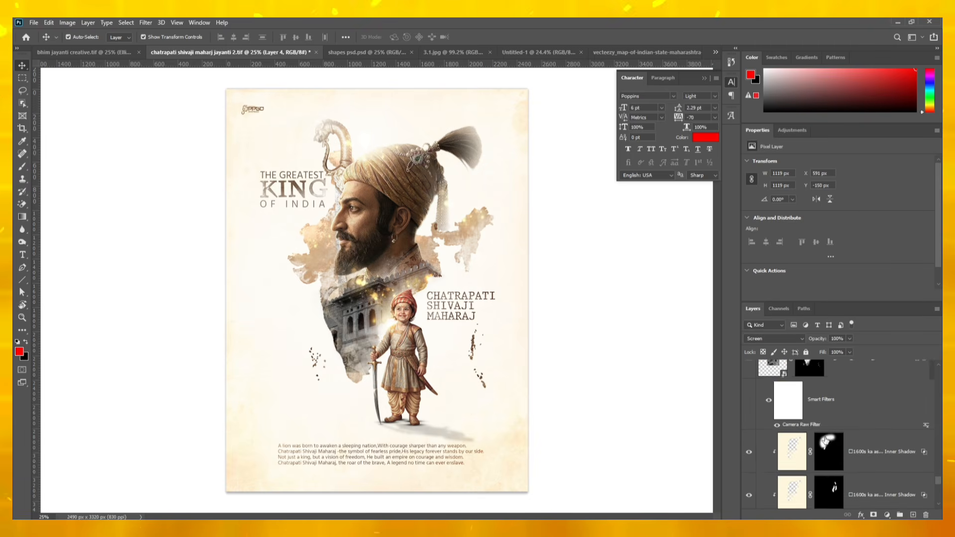
Step: Copy the portrait and its two clipped Inner Shadow layers into the Untitled-1 poster, scaled to about 81% and placed over the map
click(847, 458)
scroll(862, 442, up, 1)
drag(863, 442, 385, 179)
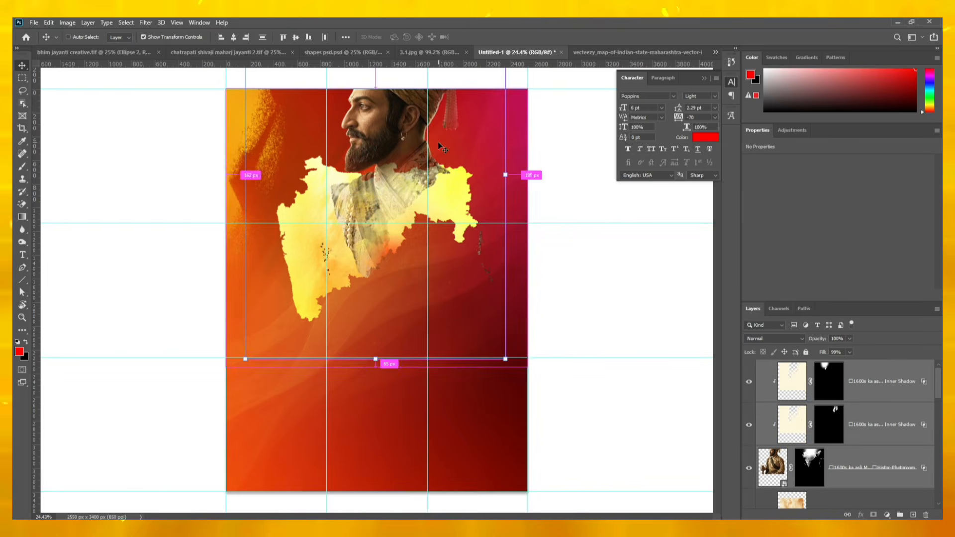
drag(408, 125, 380, 167)
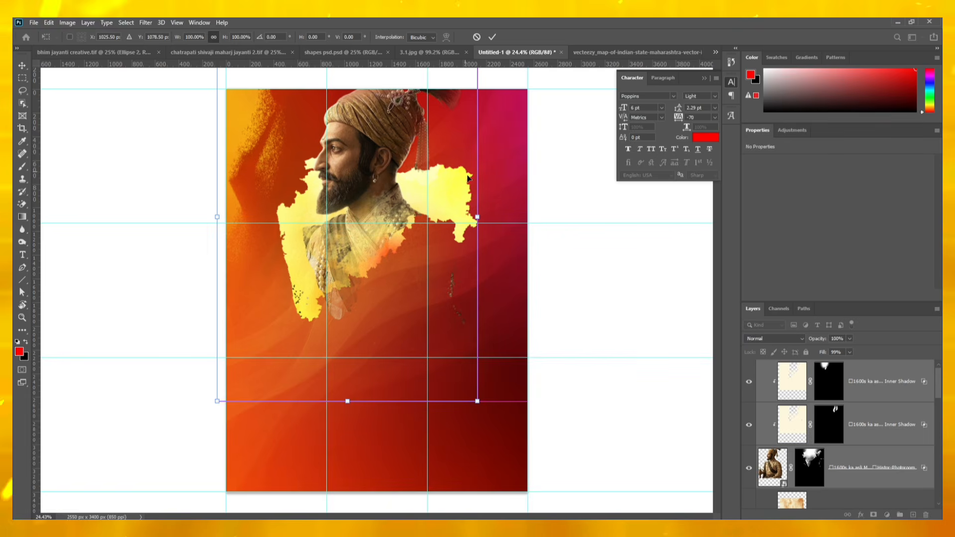
drag(478, 217, 441, 207)
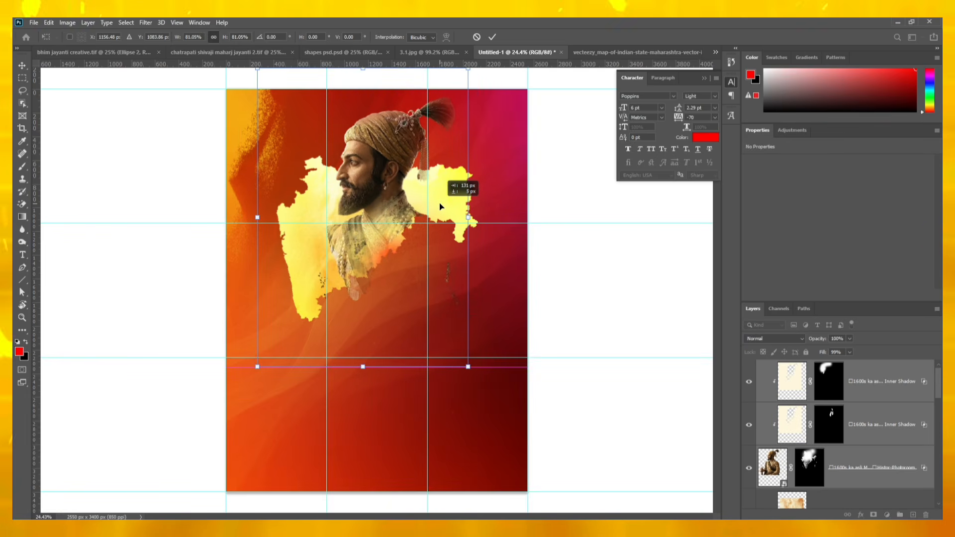
key(Return)
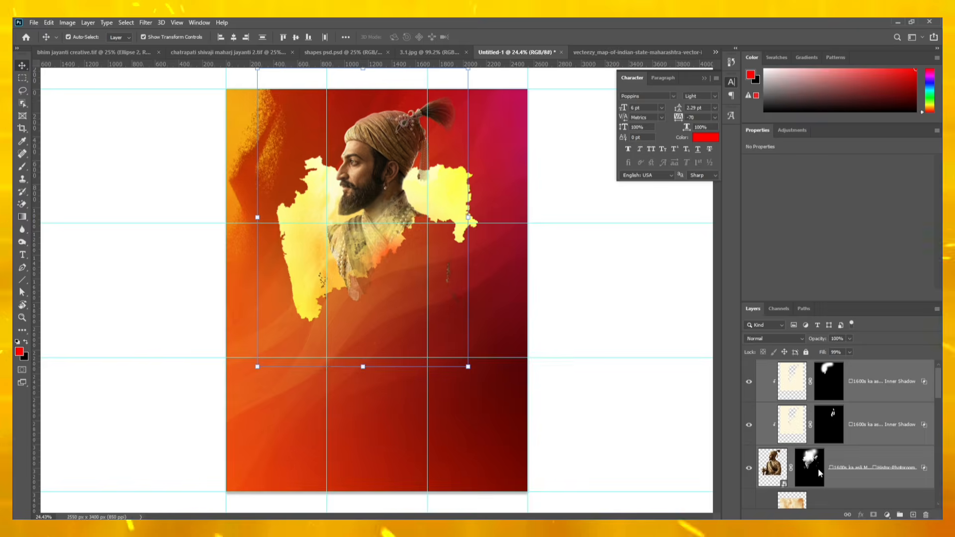
Step: Delete the layer mask from the Shivaji Maharaj portrait layer
right_click(818, 468)
click(812, 465)
click(811, 463)
right_click(810, 463)
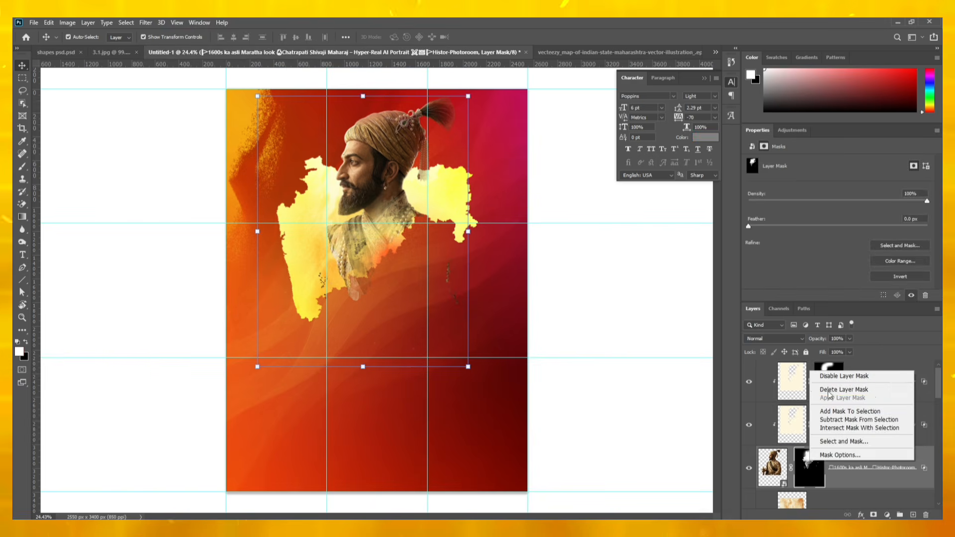
click(827, 392)
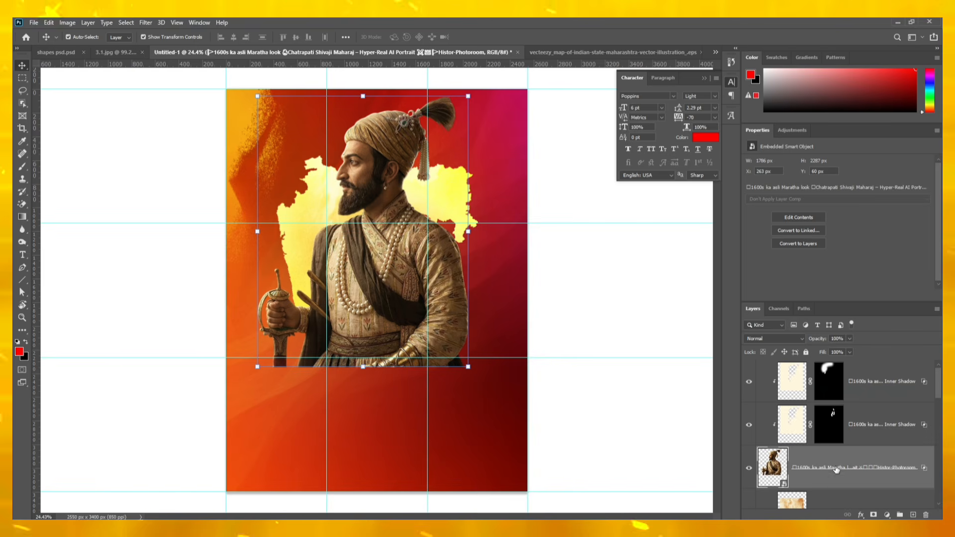
Step: Convert the portrait and its two Inner Shadow layers into one smart object and clip it to the Maharashtra map
scroll(838, 453, down, 1)
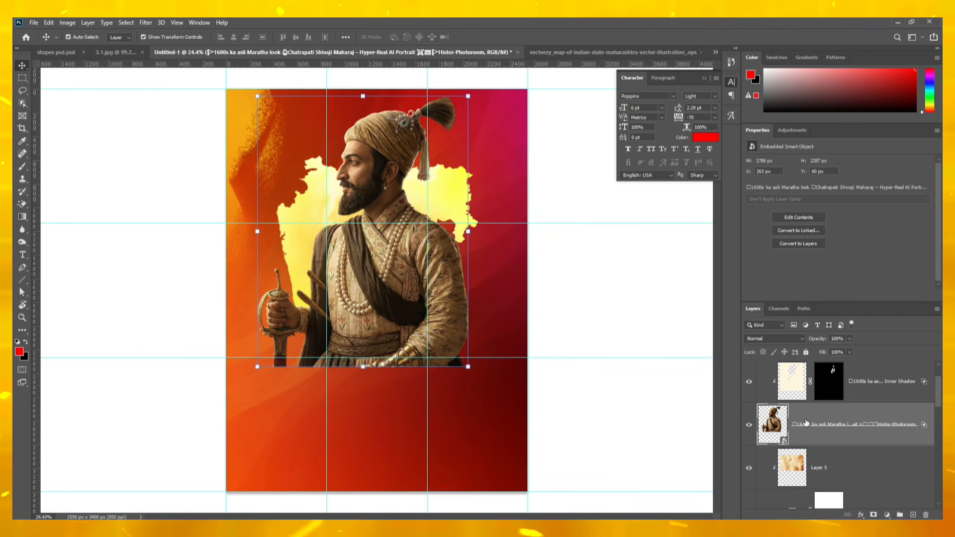
scroll(839, 436, up, 1)
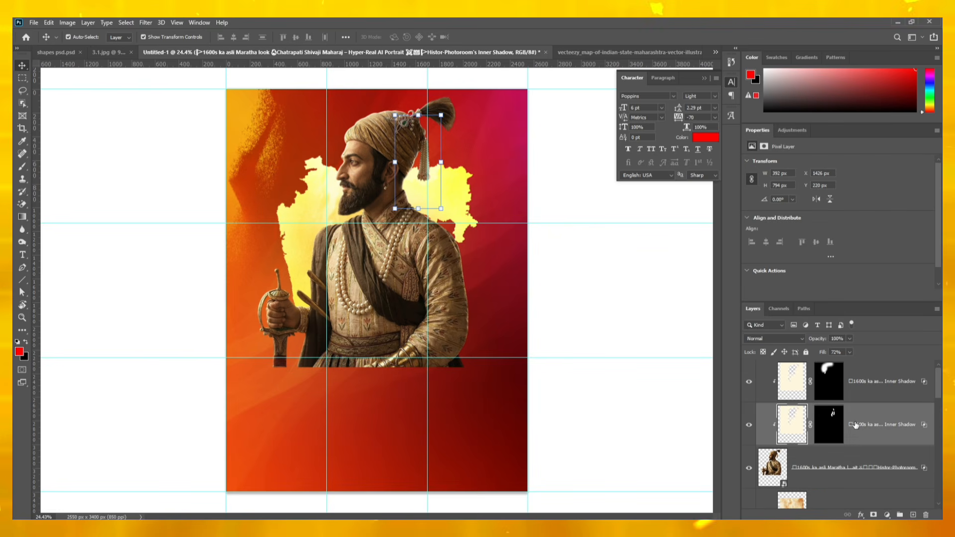
scroll(853, 423, down, 1)
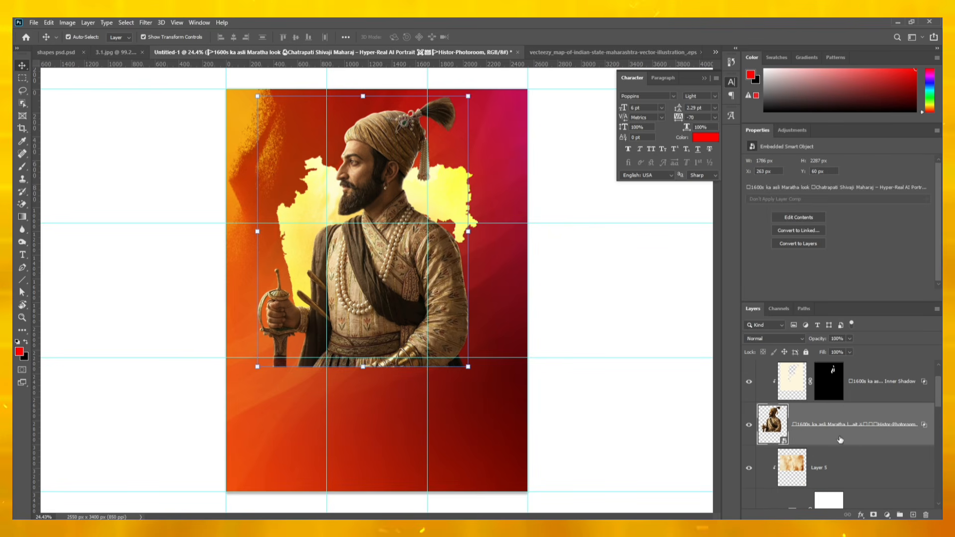
scroll(857, 430, up, 1)
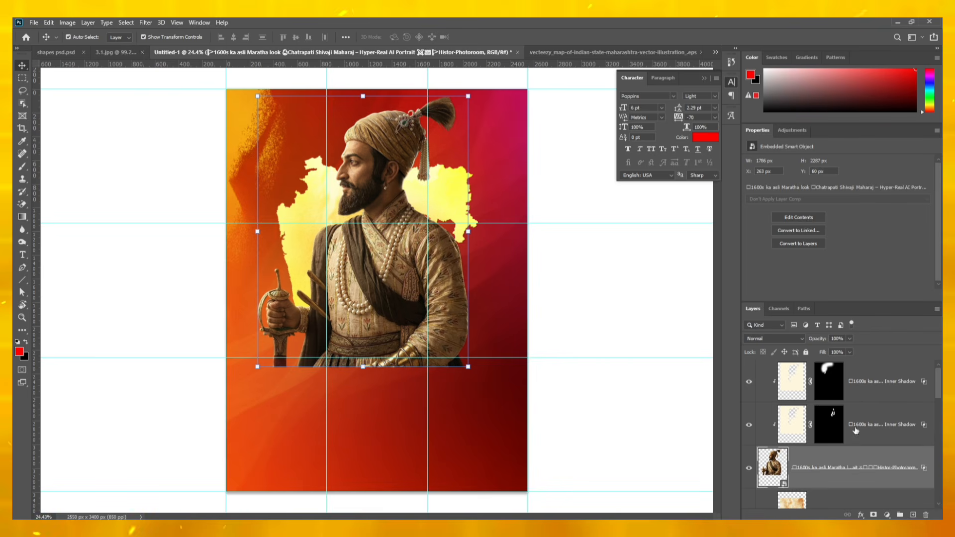
shift+click(870, 391)
right_click(869, 390)
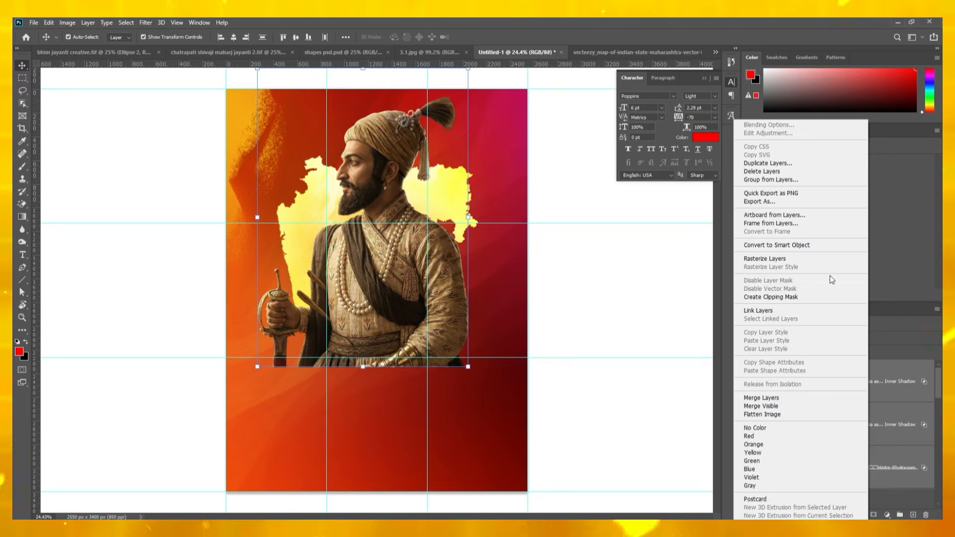
click(811, 247)
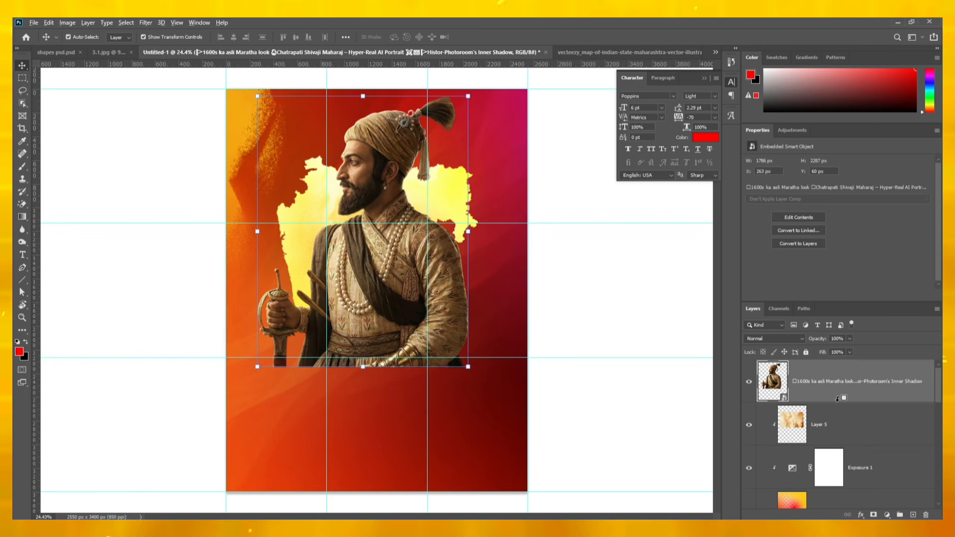
alt+click(838, 401)
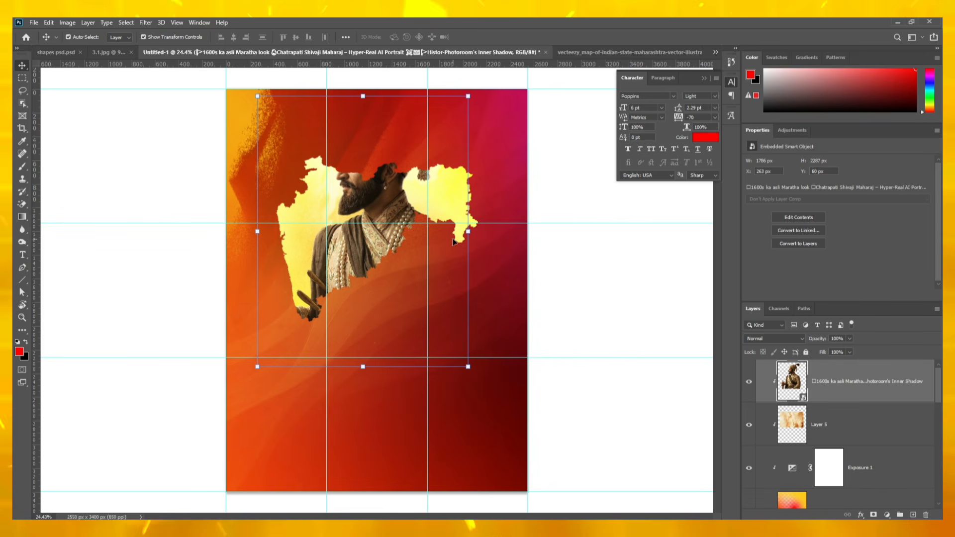
Step: Duplicate the clipped portrait unclipped, hide the copy with a black layer mask, and paint white on the mask to reveal the head and turban
key(ctrl+j)
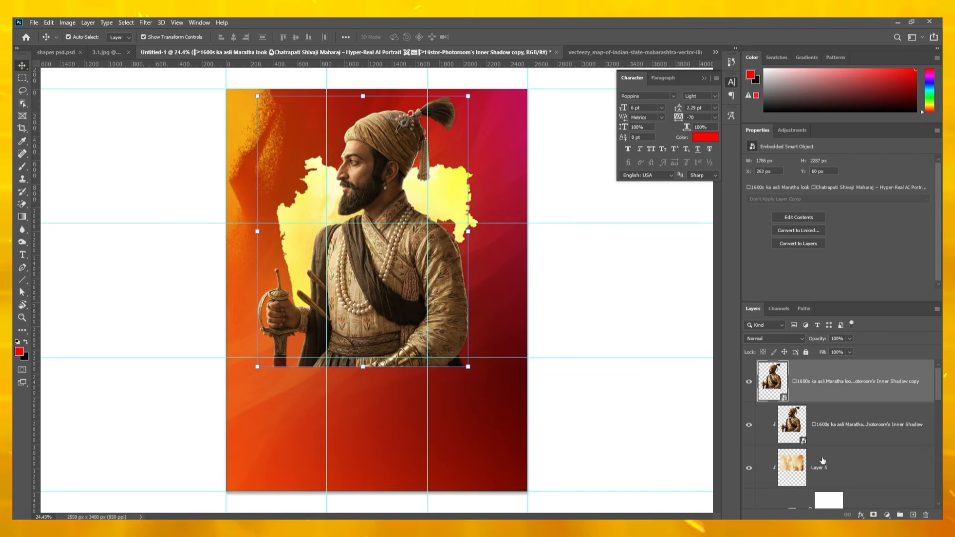
alt+click(874, 515)
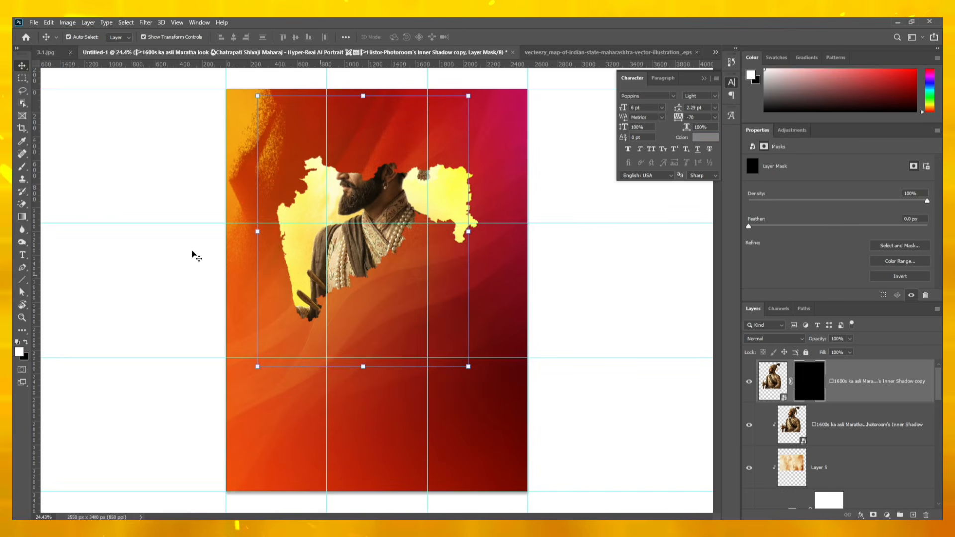
click(23, 167)
drag(343, 160, 304, 163)
mouse_move(345, 148)
mouse_down()
mouse_move(370, 150)
mouse_move(408, 155)
mouse_move(317, 125)
mouse_move(426, 120)
mouse_move(448, 160)
mouse_up()
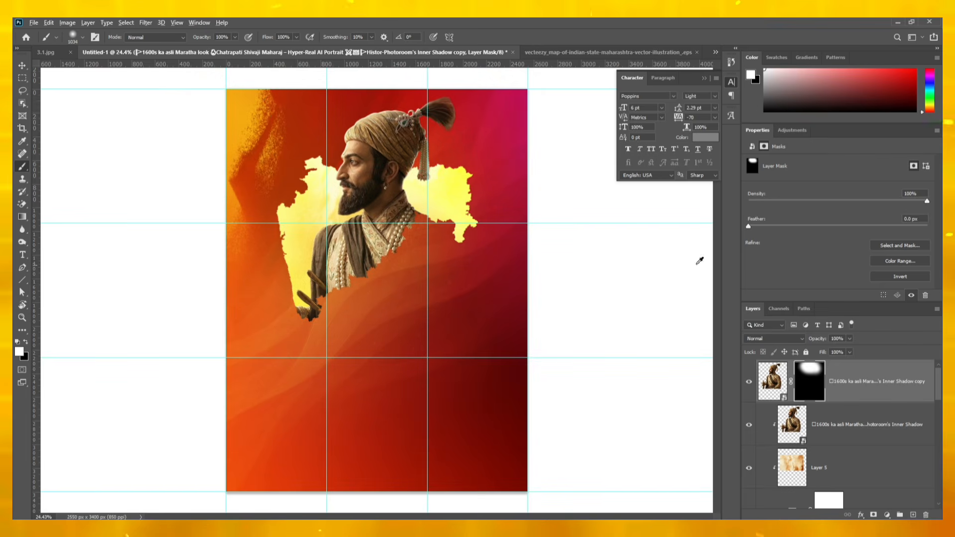
scroll(354, 240, up, 3)
scroll(353, 240, down, 2)
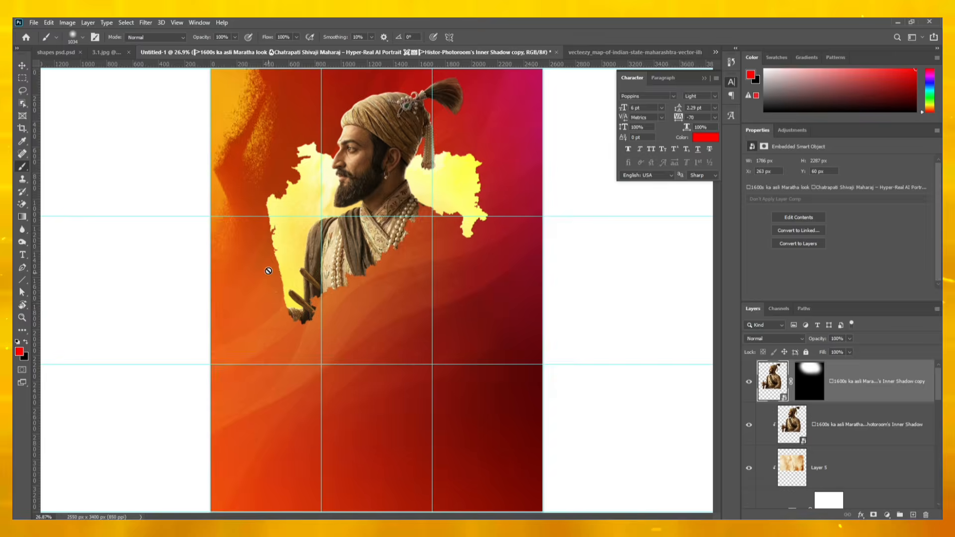
scroll(297, 216, down, 1)
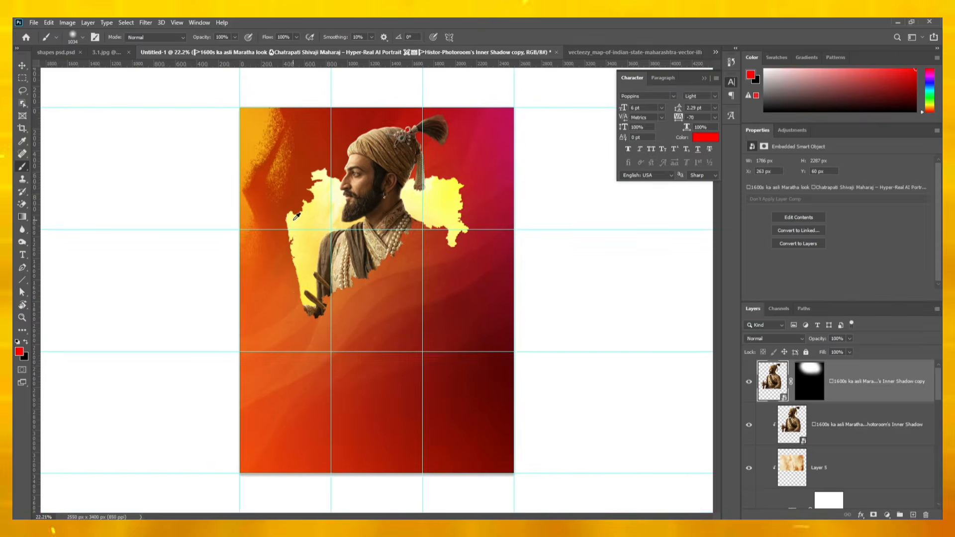
scroll(297, 216, up, 1)
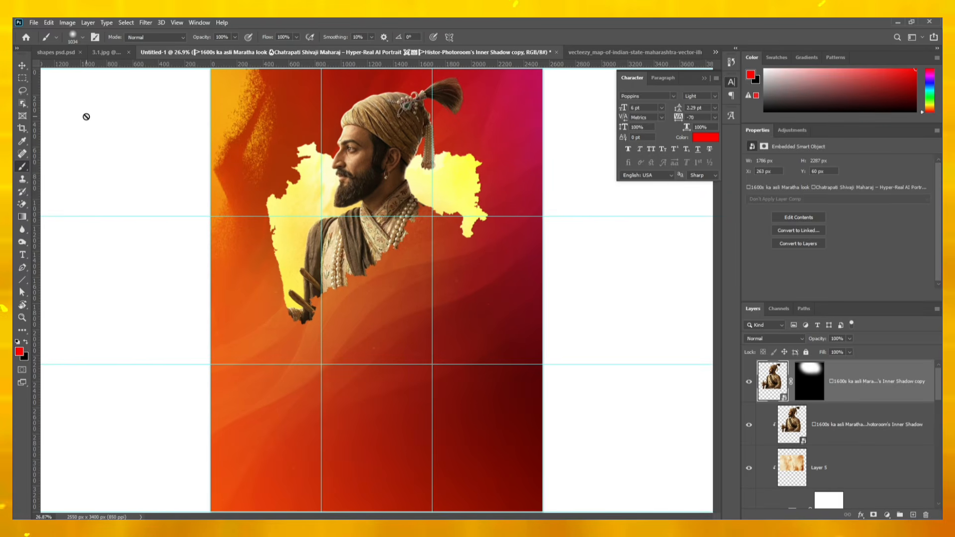
key(v)
click(69, 112)
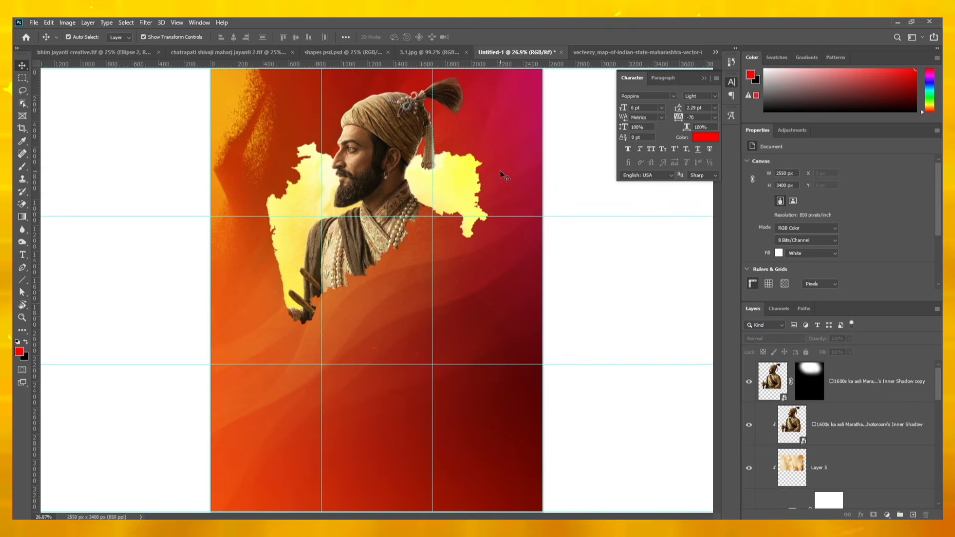
scroll(431, 173, up, 1)
scroll(858, 478, down, 2)
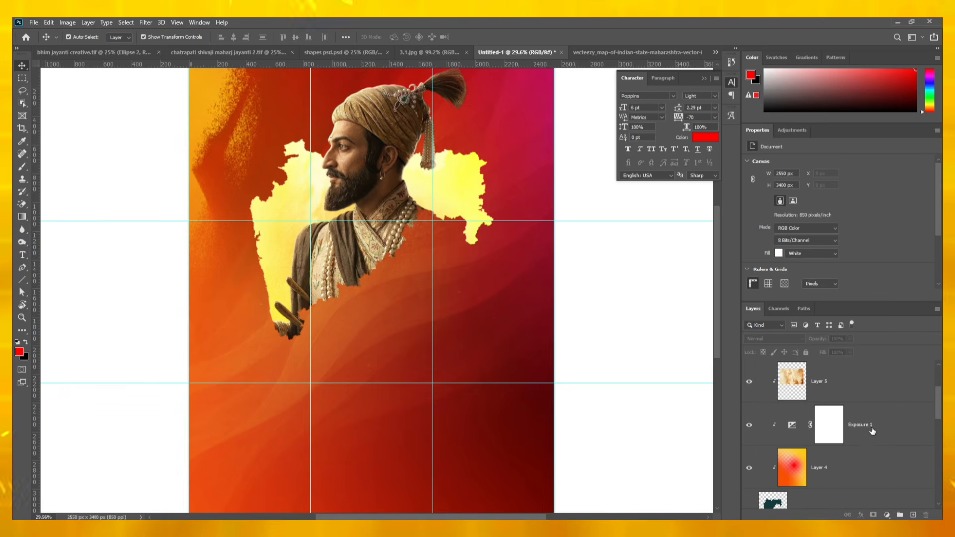
scroll(873, 437, down, 1)
click(879, 472)
key(ctrl+shift+alt+n)
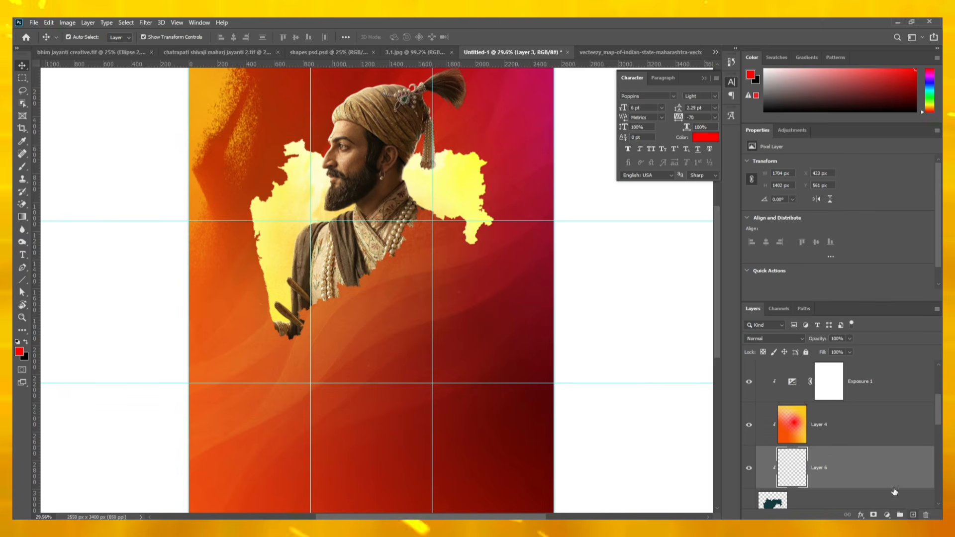
key(ctrl+z)
Step: Add a new layer above Layer 2 and paint a large soft white glow behind the head with the Brush tool
scroll(881, 475, down, 2)
click(883, 432)
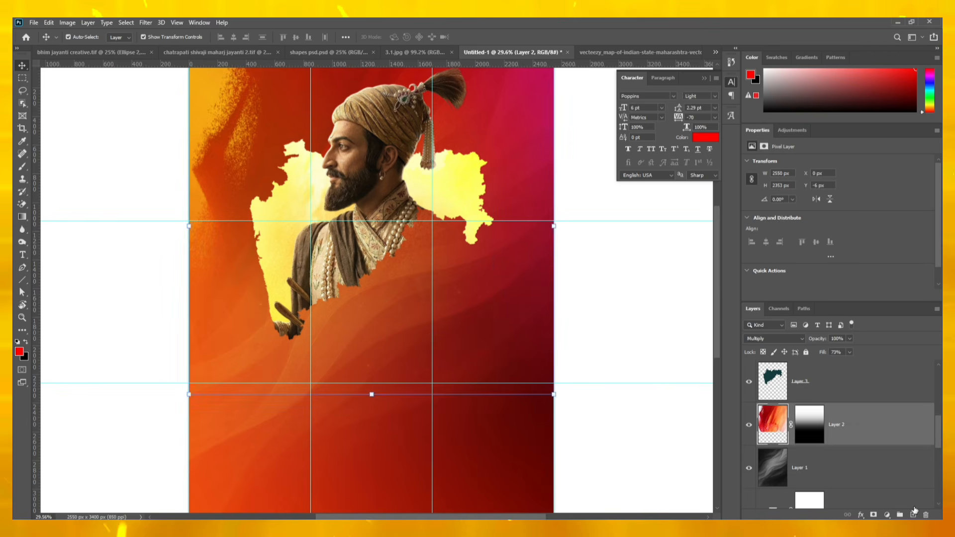
click(914, 513)
click(25, 169)
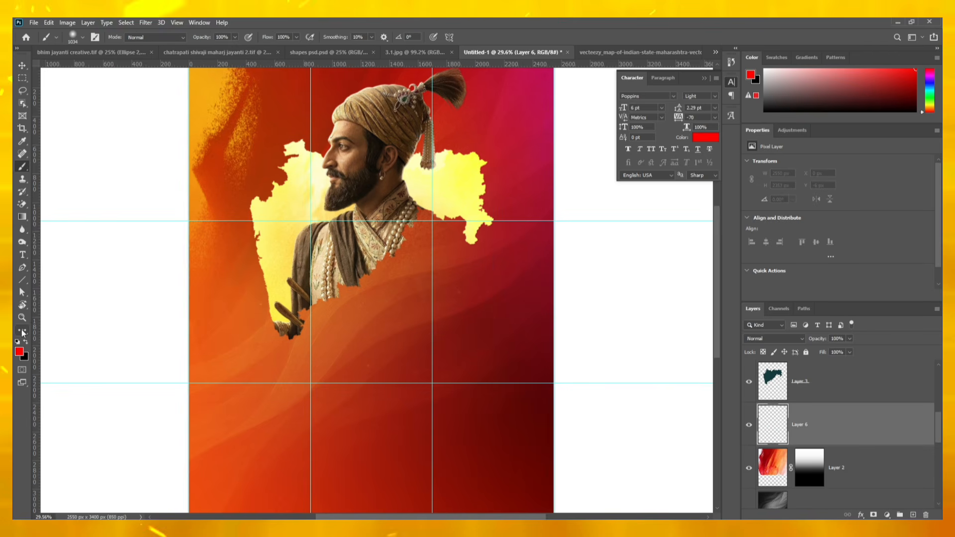
click(18, 342)
click(26, 342)
mouse_move(390, 150)
mouse_down()
mouse_move(421, 152)
mouse_move(394, 172)
mouse_up()
scroll(387, 158, down, 3)
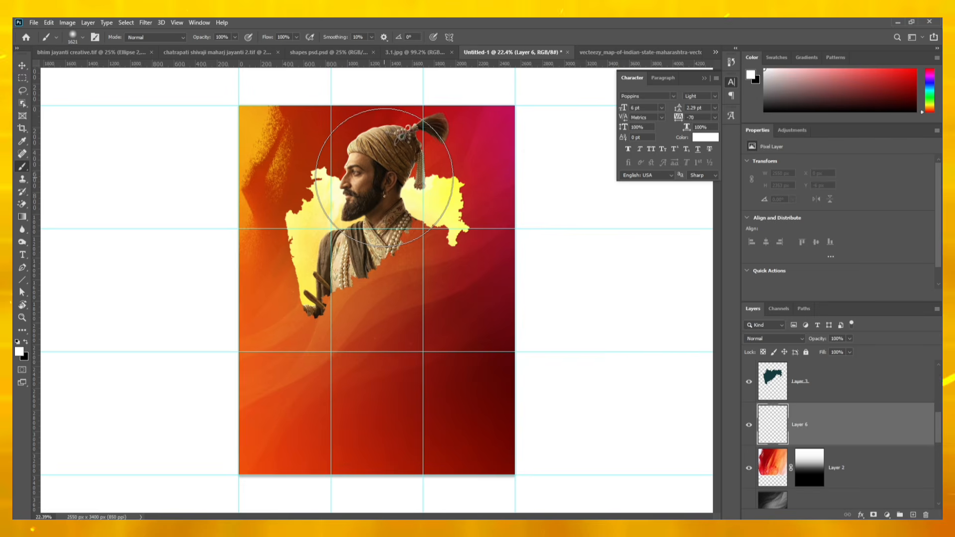
click(384, 178)
Step: Set the white glow layer's blend mode to Color Dodge and its fill to 42%
click(774, 339)
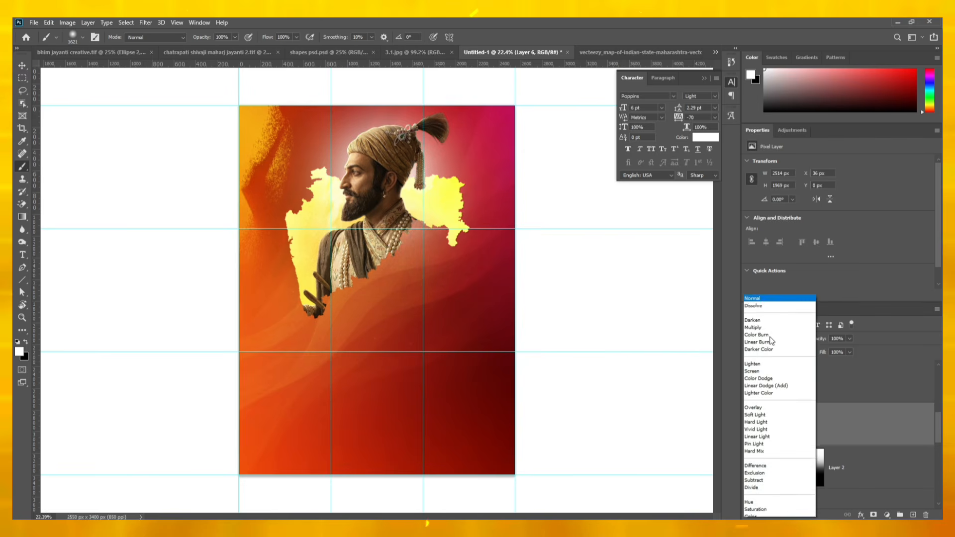
click(767, 368)
click(850, 351)
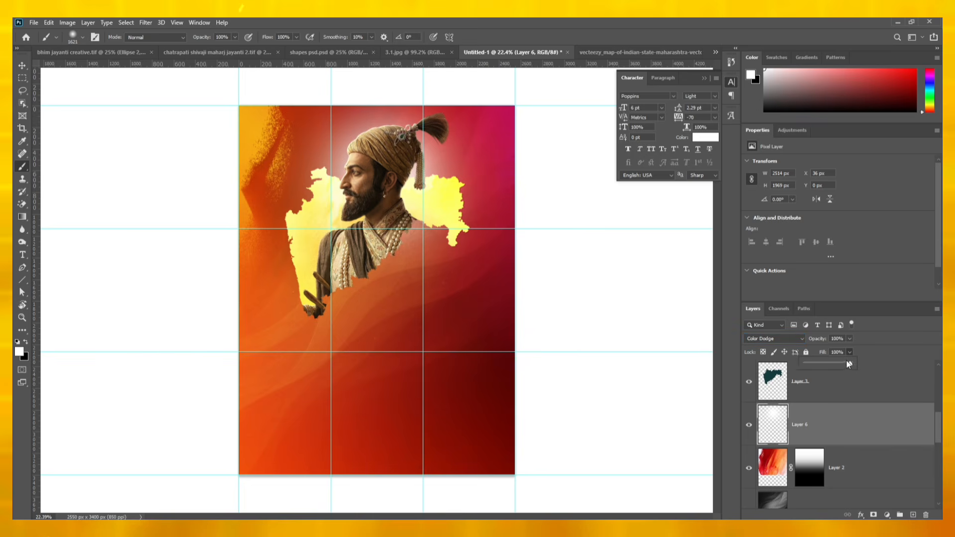
mouse_move(847, 362)
mouse_down()
mouse_move(812, 363)
mouse_move(821, 366)
mouse_up()
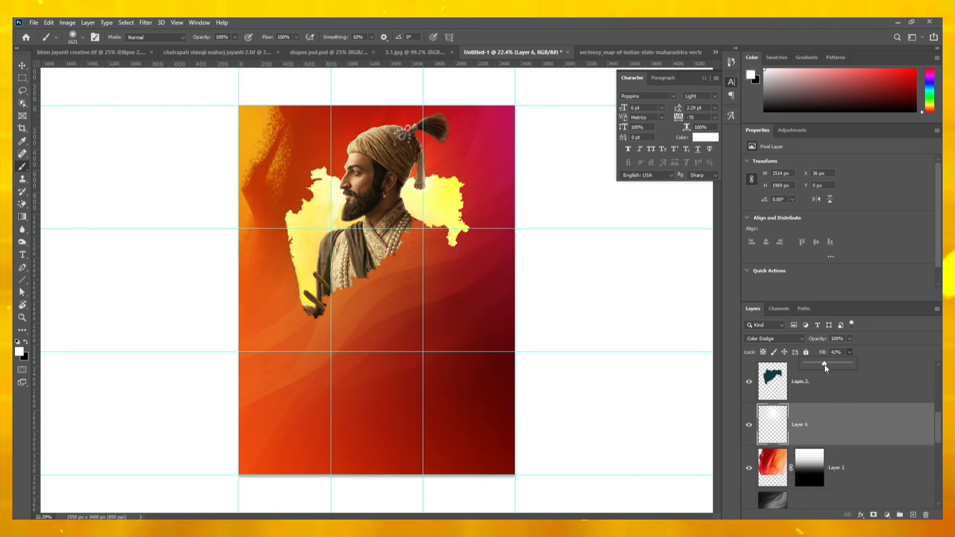
click(22, 66)
click(154, 145)
scroll(428, 246, up, 3)
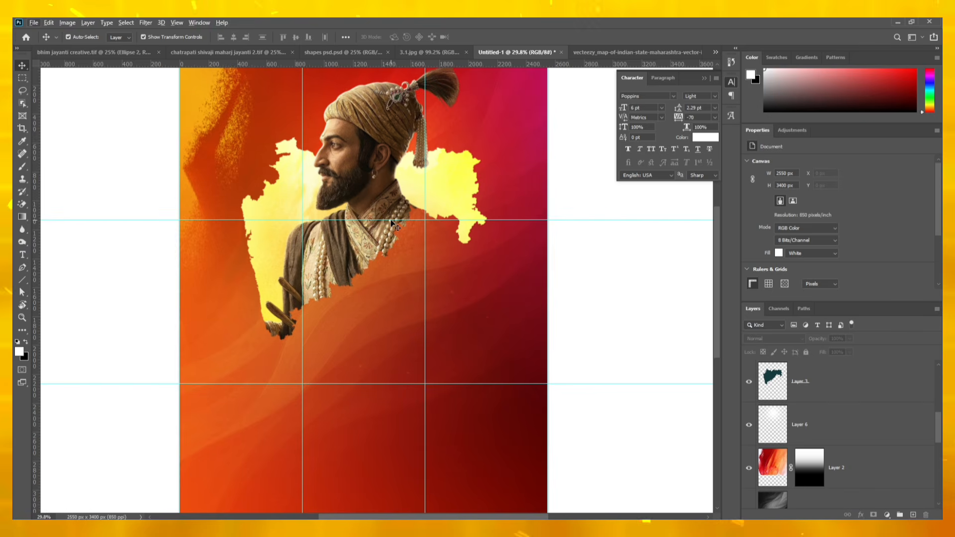
scroll(380, 231, down, 2)
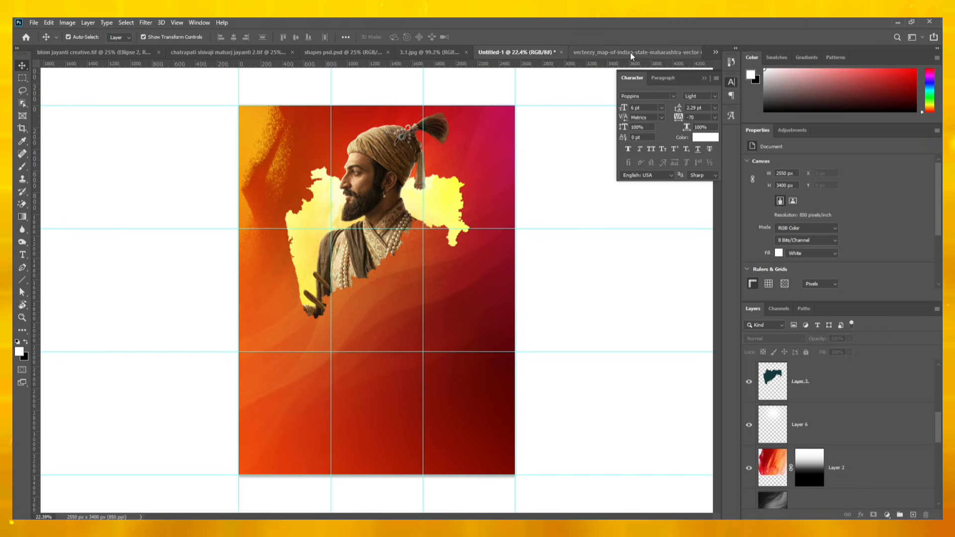
Step: Place a white text line over the portrait's lower edge in DG-Shivay Regular at 23 pt with tracking -20
click(22, 262)
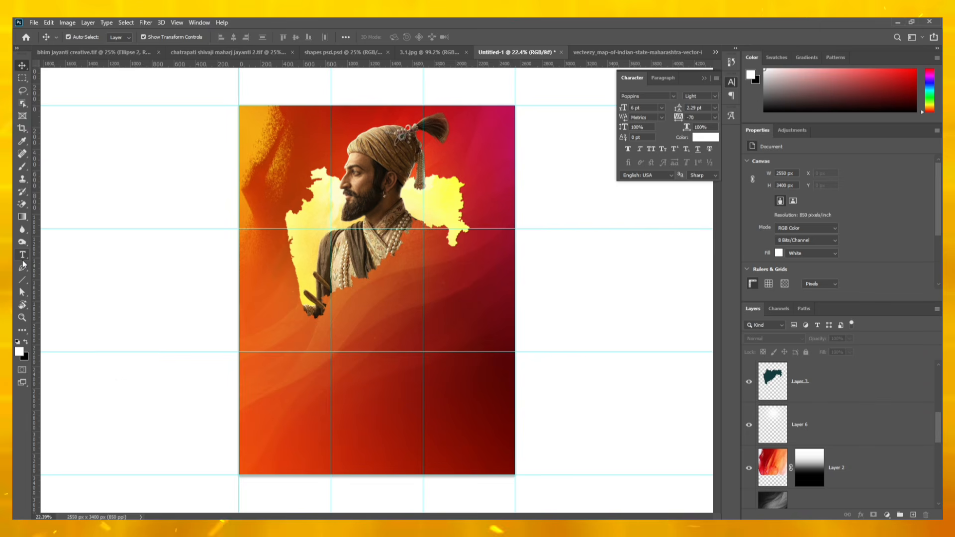
click(373, 289)
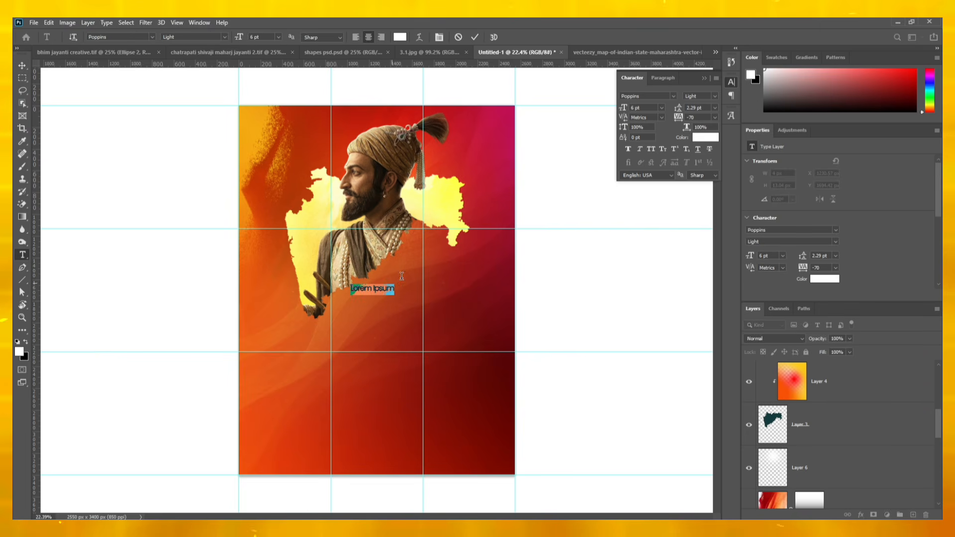
drag(628, 108, 647, 106)
click(648, 96)
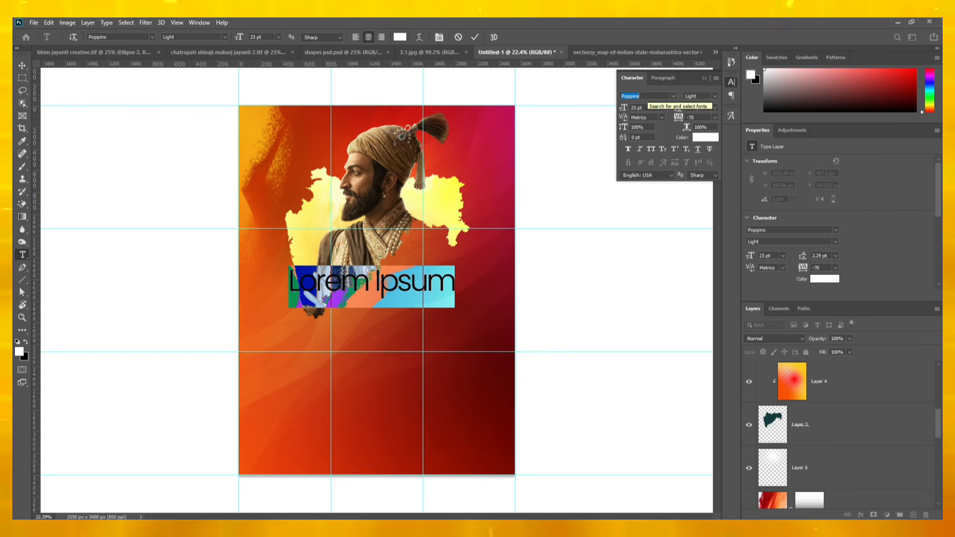
text(dg shi)
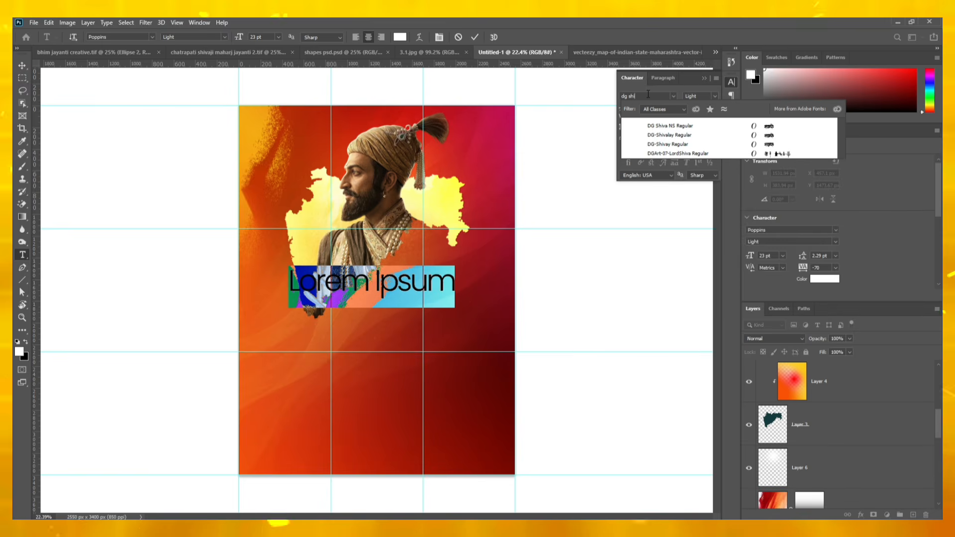
click(732, 143)
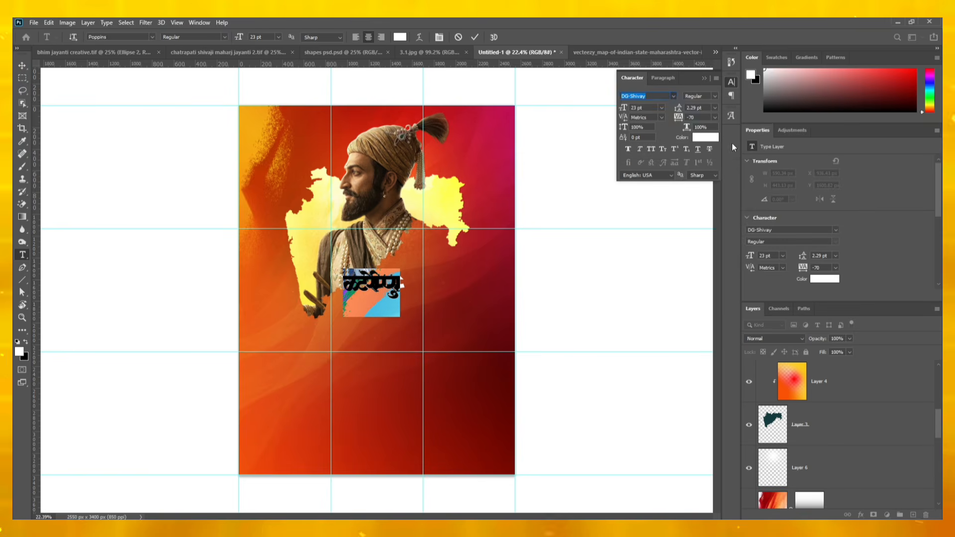
click(715, 117)
click(704, 175)
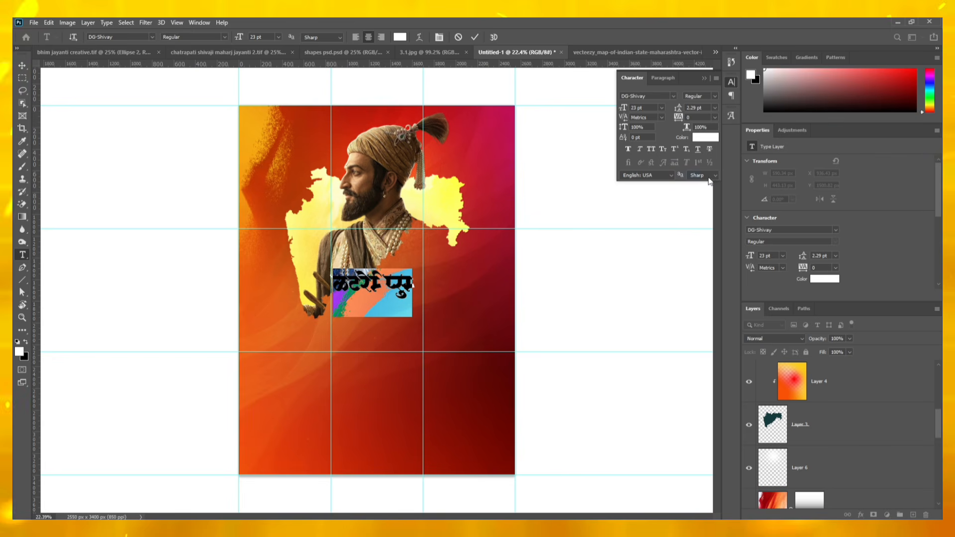
drag(678, 115, 679, 118)
Step: Replace the placeholder text in the new text layer with "महारा"
scroll(807, 420, up, 5)
double_click(781, 383)
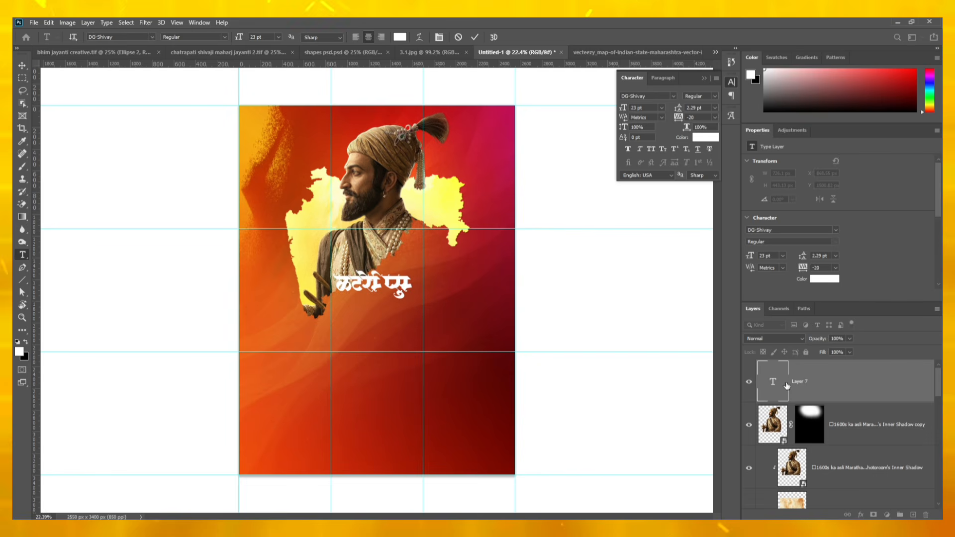
text(महा)
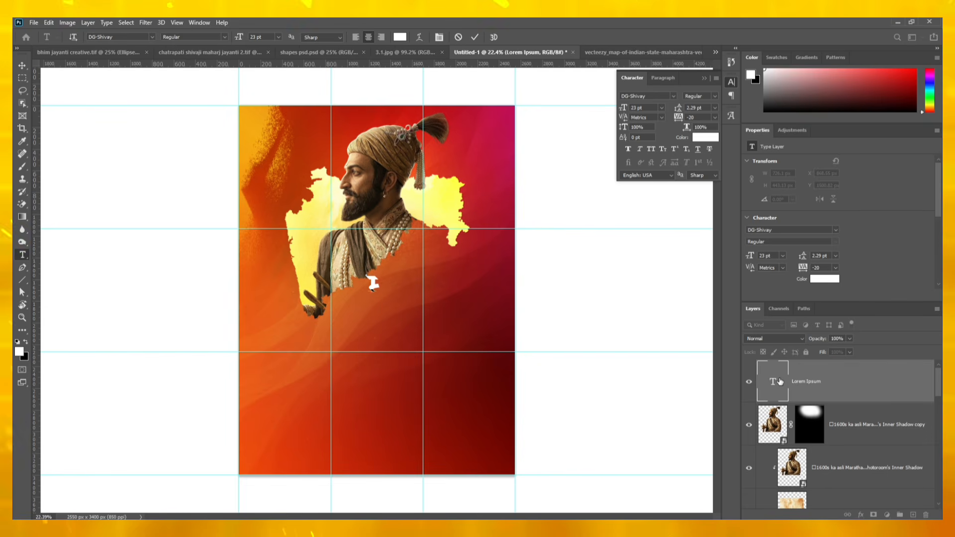
text(र)
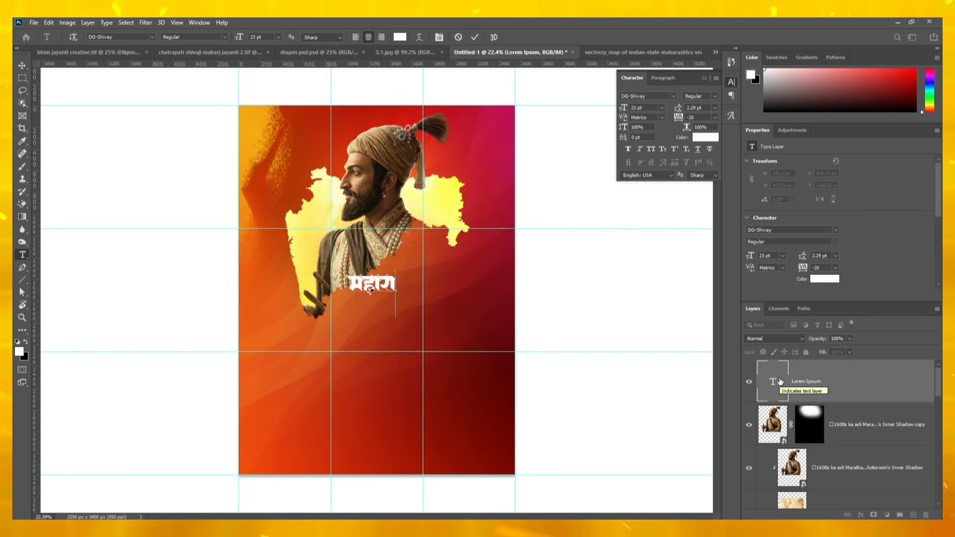
Step: Complete the title as "महाराष्ट्र" by inserting the missing characters from the DG-Shivay font's glyph set
click(729, 117)
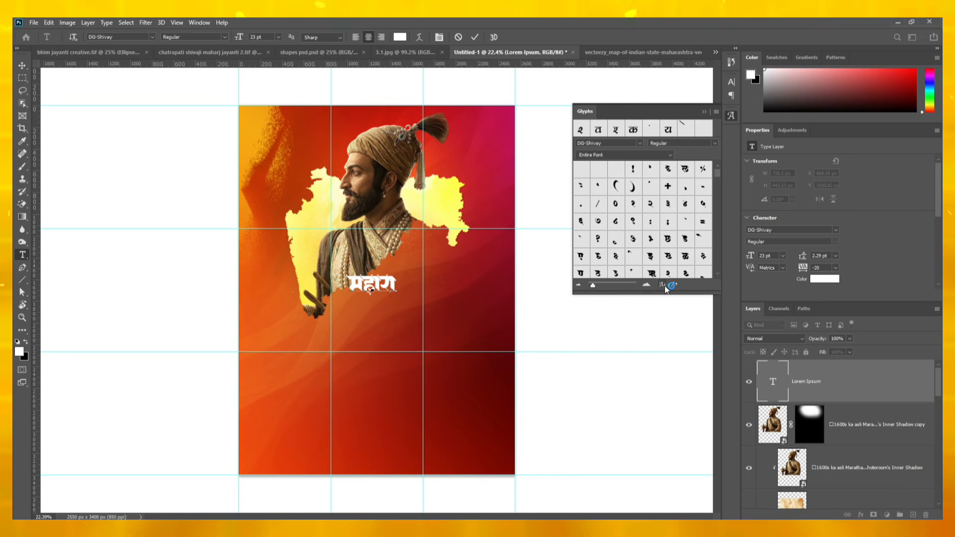
drag(660, 294, 659, 364)
scroll(654, 343, down, 2)
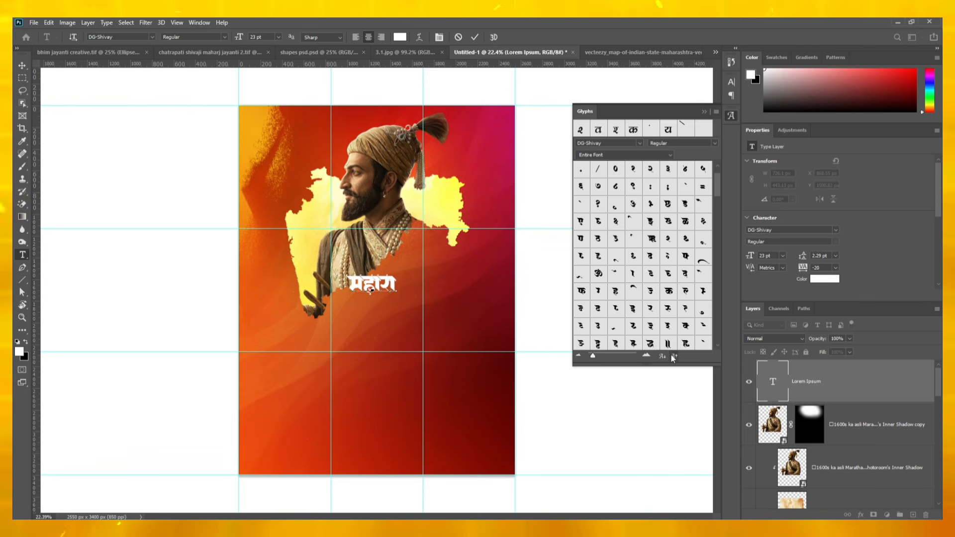
drag(593, 355, 598, 358)
scroll(654, 315, down, 3)
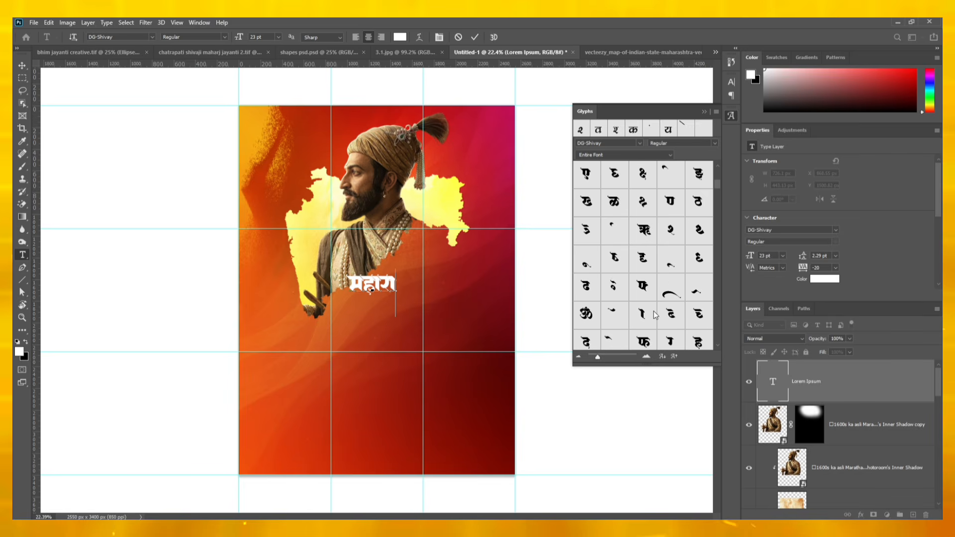
double_click(618, 265)
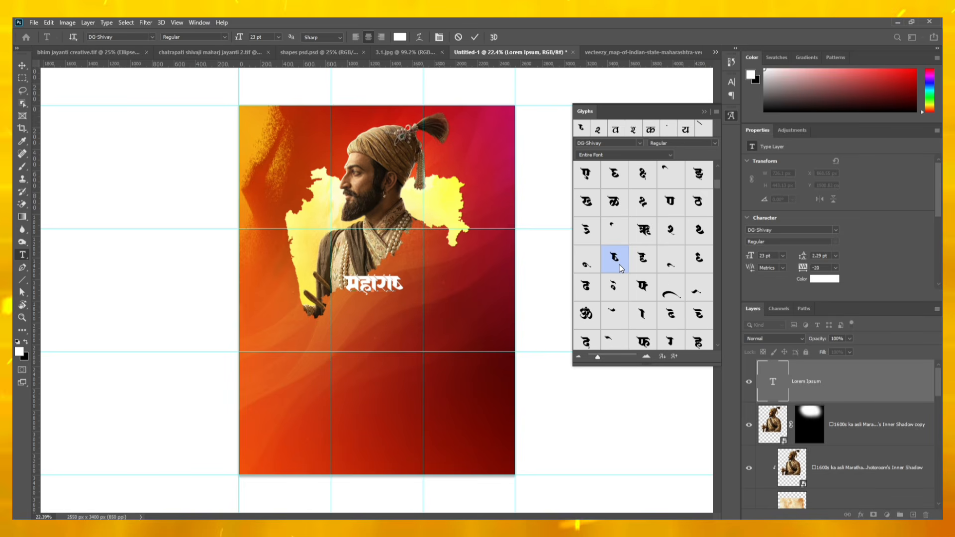
double_click(621, 268)
double_click(698, 287)
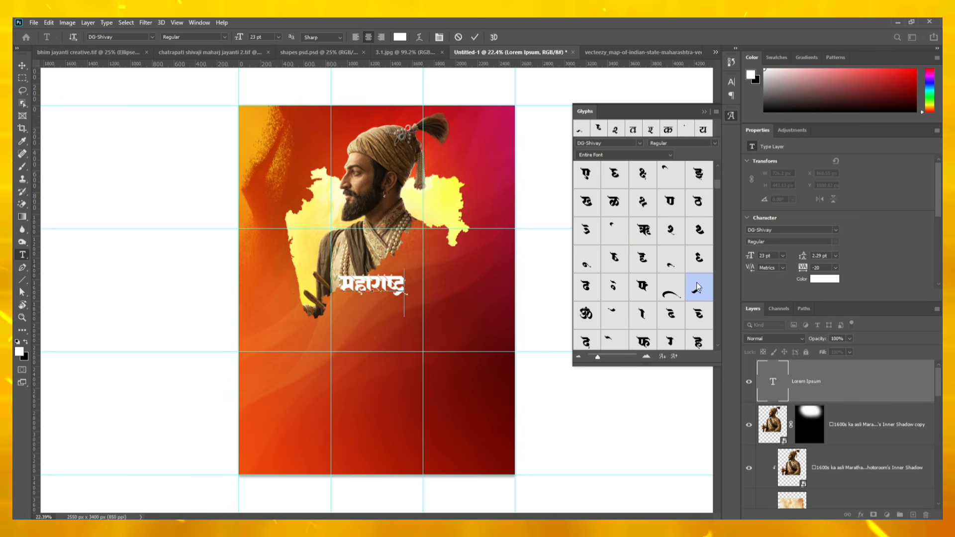
click(23, 66)
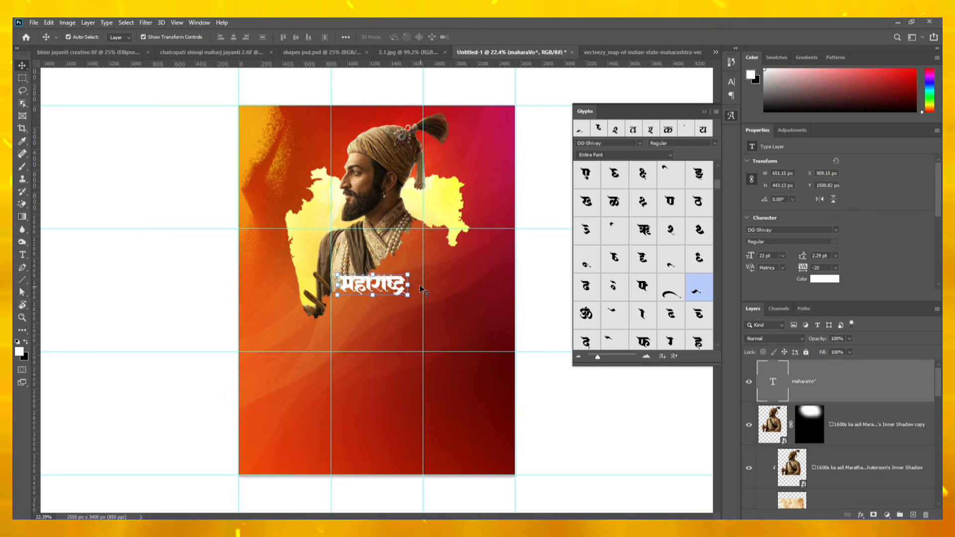
Step: Scale the title up to about 210% and centre it horizontally on the poster over the portrait's lower edge
mouse_move(412, 286)
mouse_down()
mouse_move(450, 285)
mouse_move(434, 291)
mouse_move(449, 298)
mouse_move(427, 293)
mouse_up()
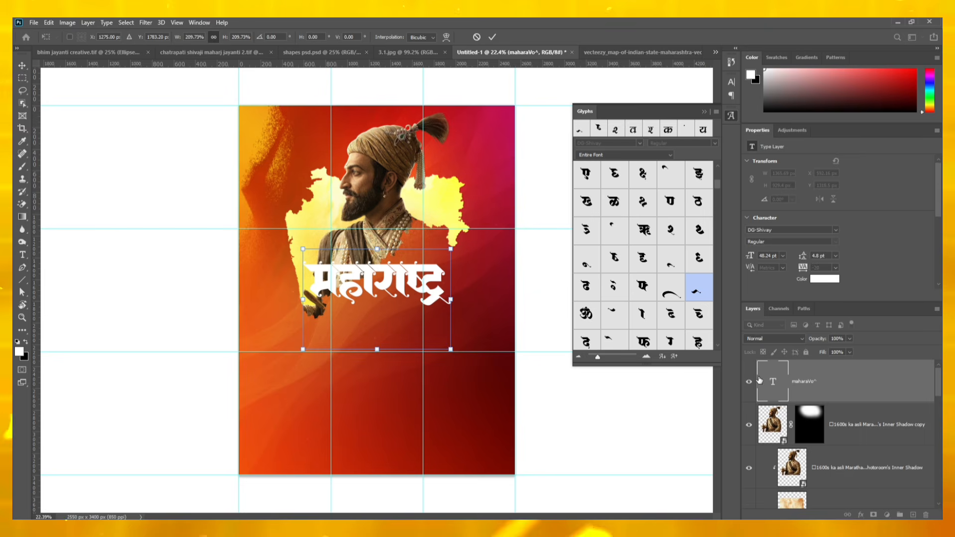
key(Return)
scroll(314, 254, up, 3)
scroll(342, 268, up, 2)
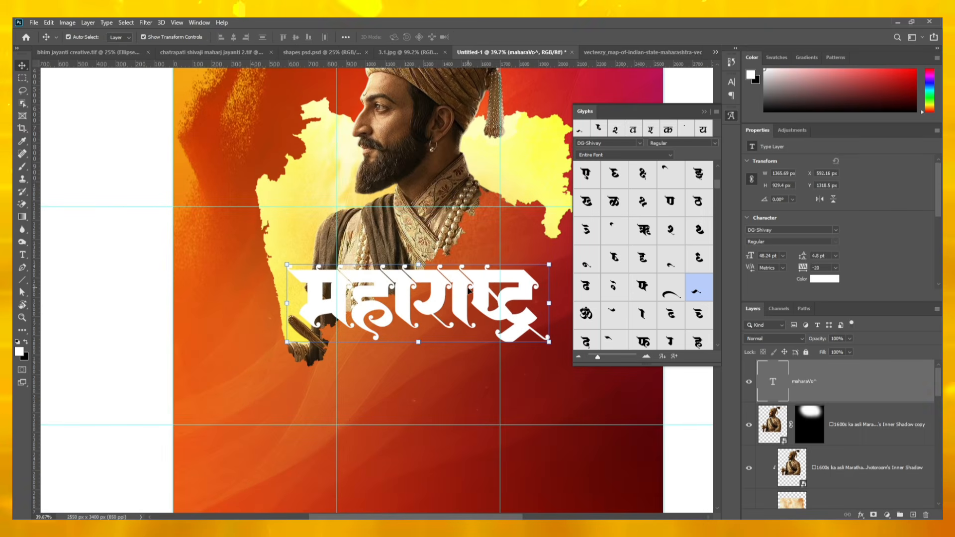
scroll(412, 287, down, 4)
scroll(473, 299, up, 3)
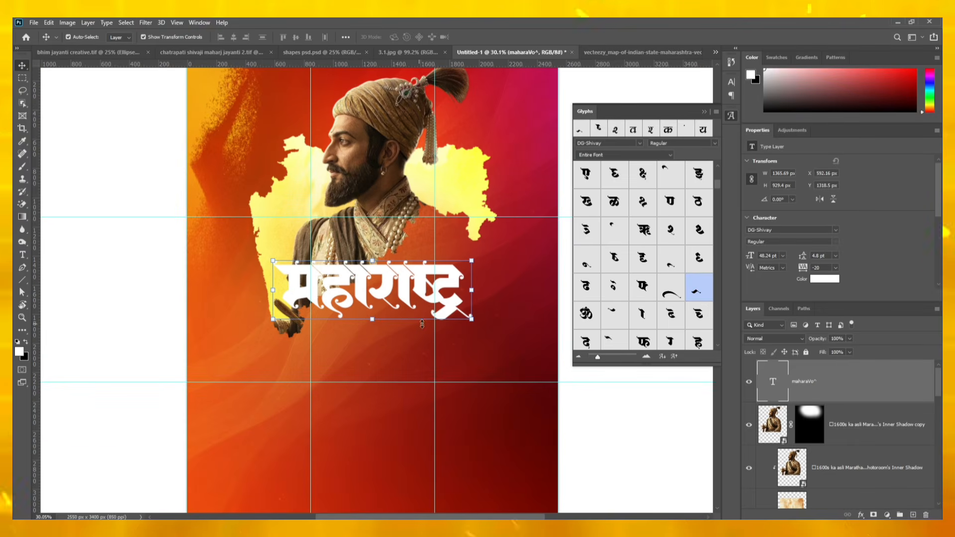
Step: Set the title's tracking to -40 and enlarge the text slightly to 49.75 pt
double_click(781, 369)
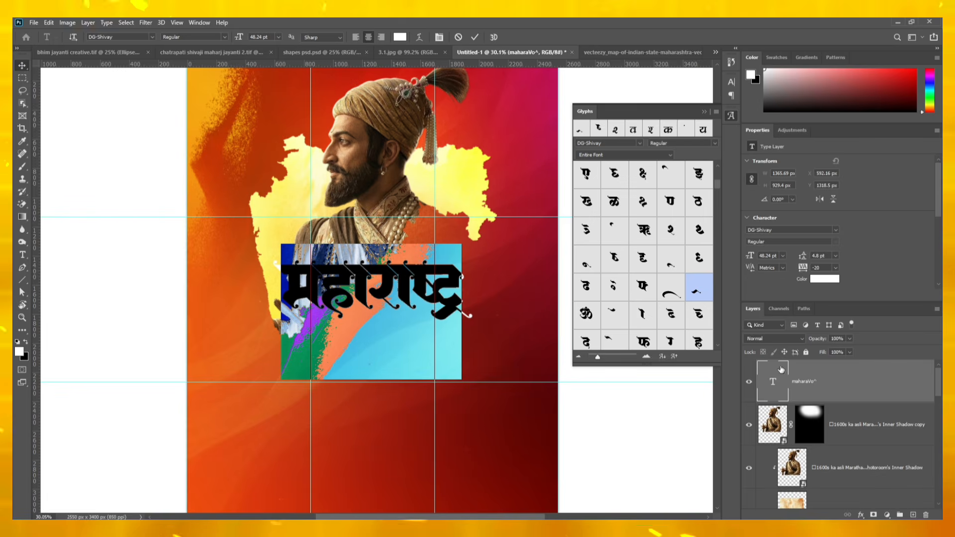
click(732, 85)
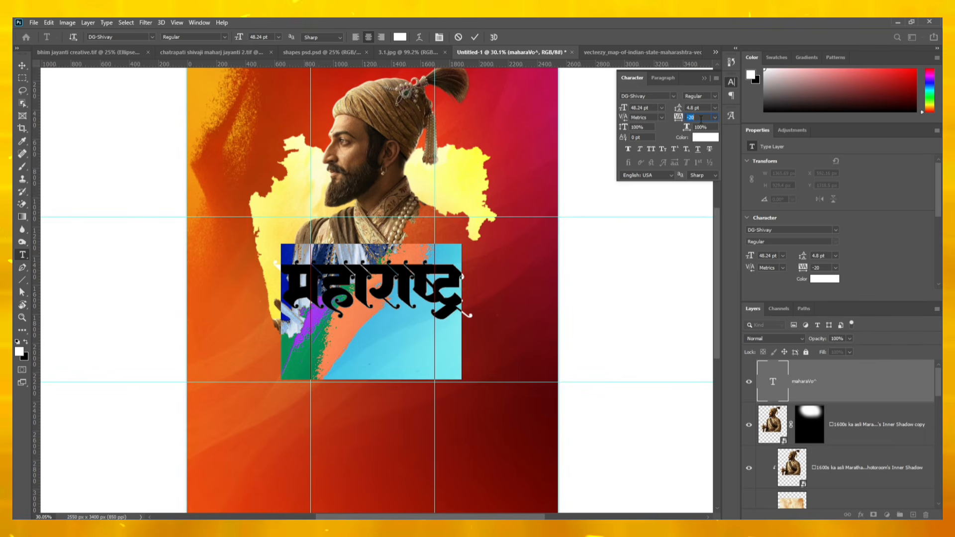
key(Down)
key(Down)
key(ctrl+Return)
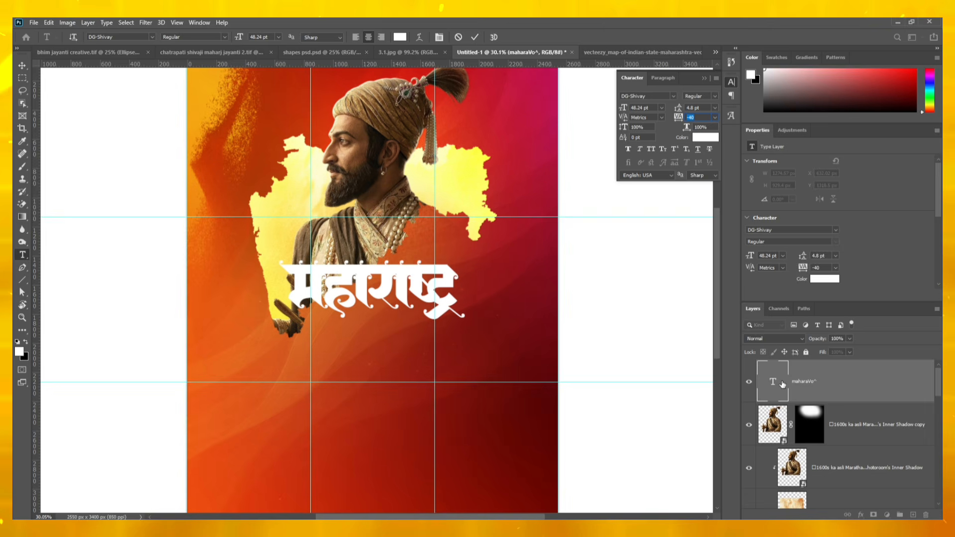
key(v)
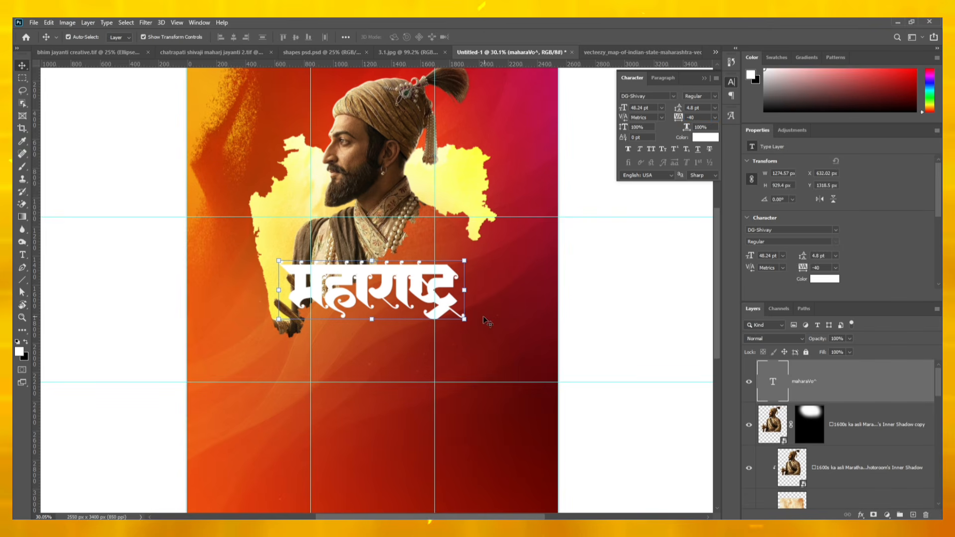
drag(465, 291, 470, 293)
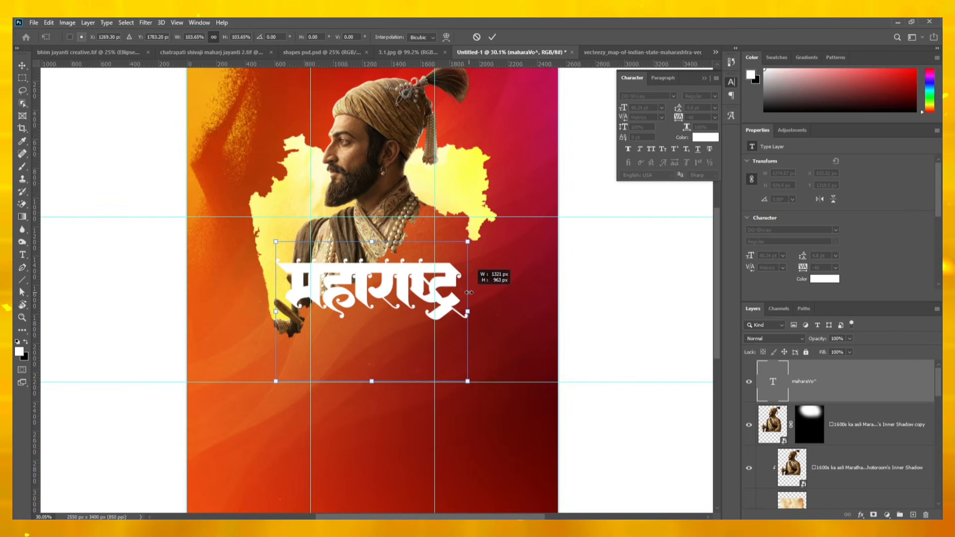
key(Return)
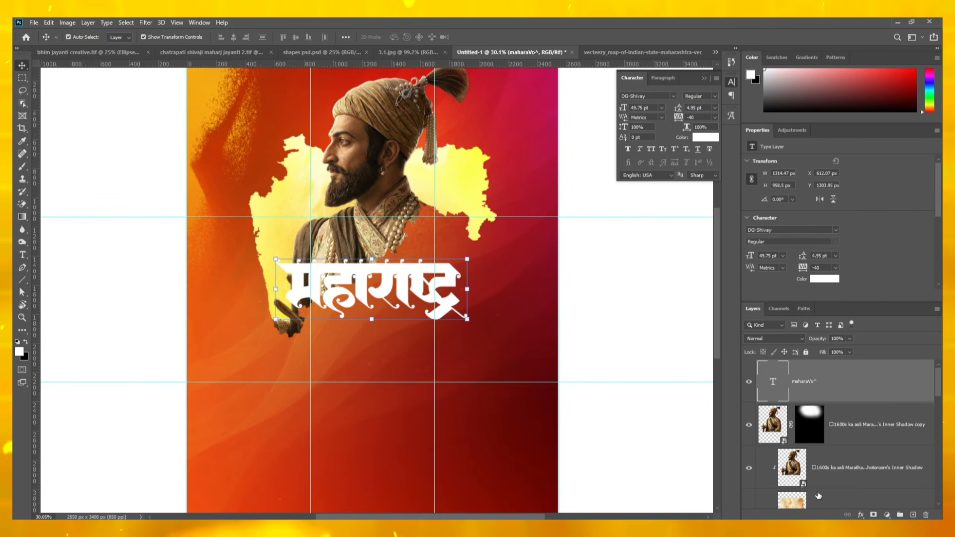
Step: Duplicate the title text layer and hide the copy
key(ctrl+j)
click(750, 382)
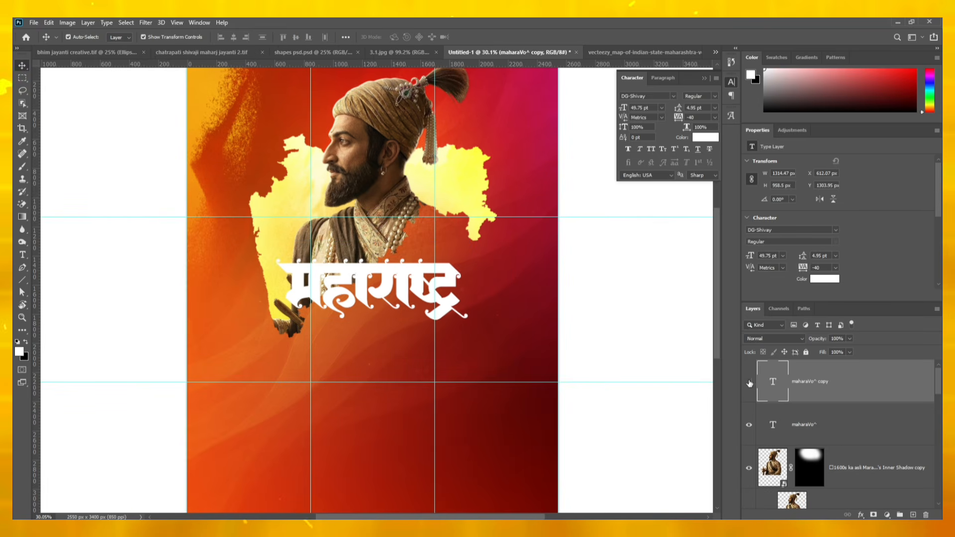
Step: Add a 29 px dark purple outside Stroke effect to the original title layer
click(795, 431)
right_click(855, 412)
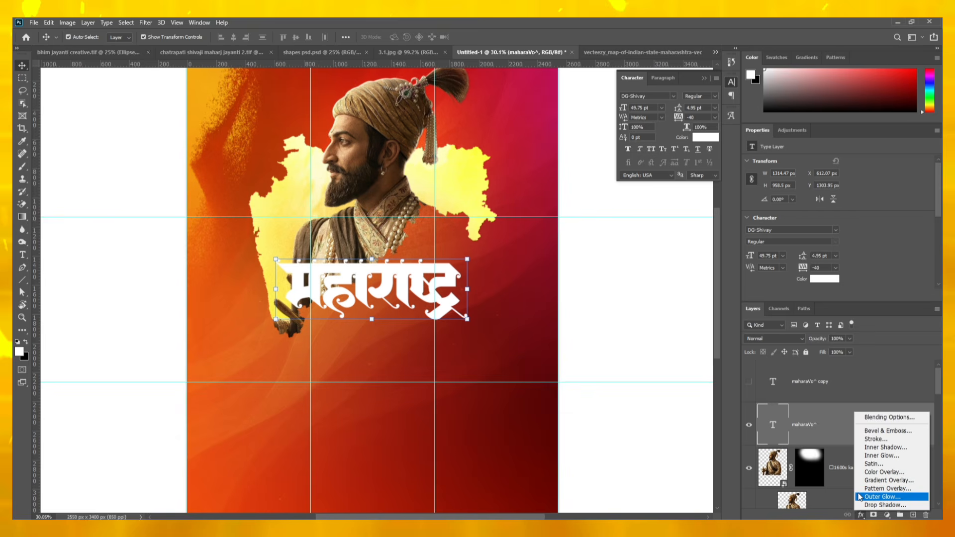
click(863, 440)
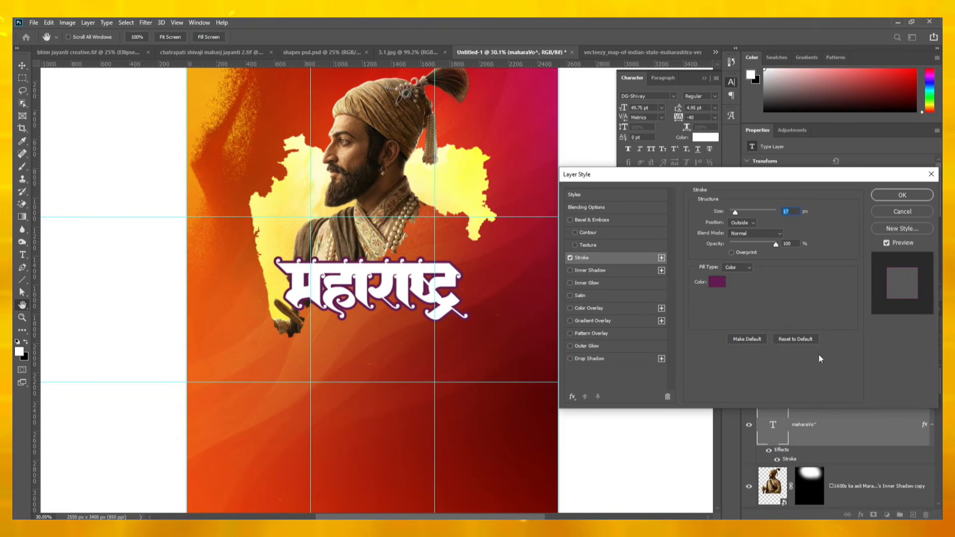
drag(737, 214, 739, 213)
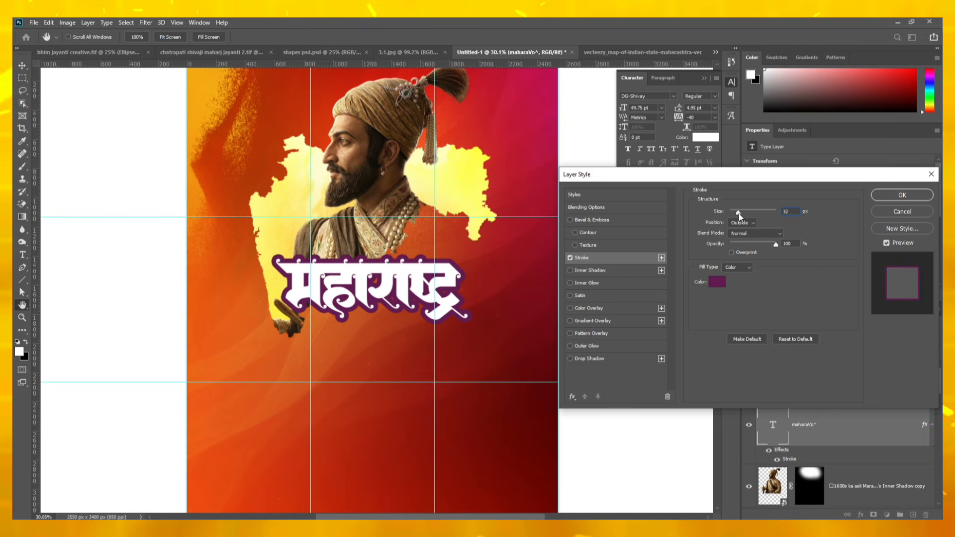
drag(739, 214, 738, 213)
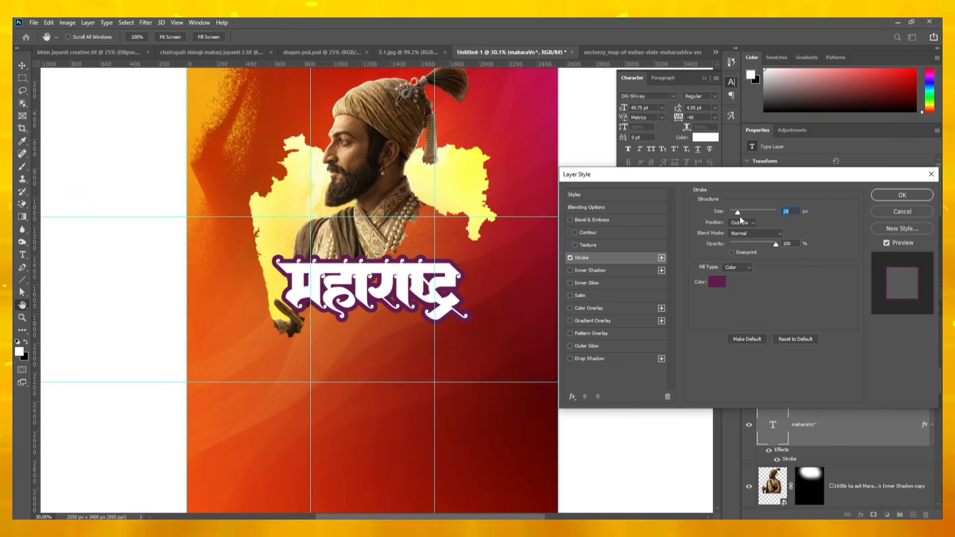
click(904, 196)
Step: Rasterize the type of the stroked title layer and switch to the Brush tool
scroll(374, 284, up, 13)
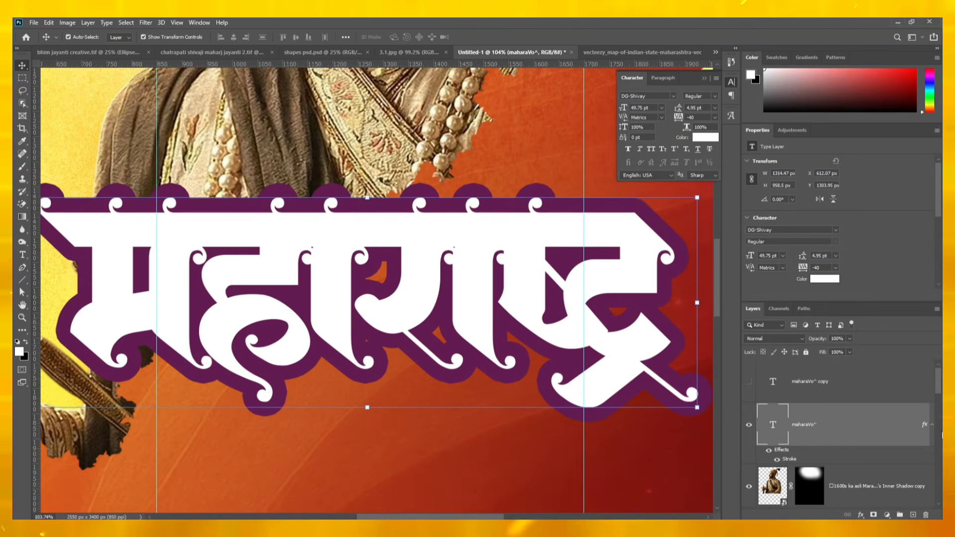
right_click(889, 437)
click(821, 239)
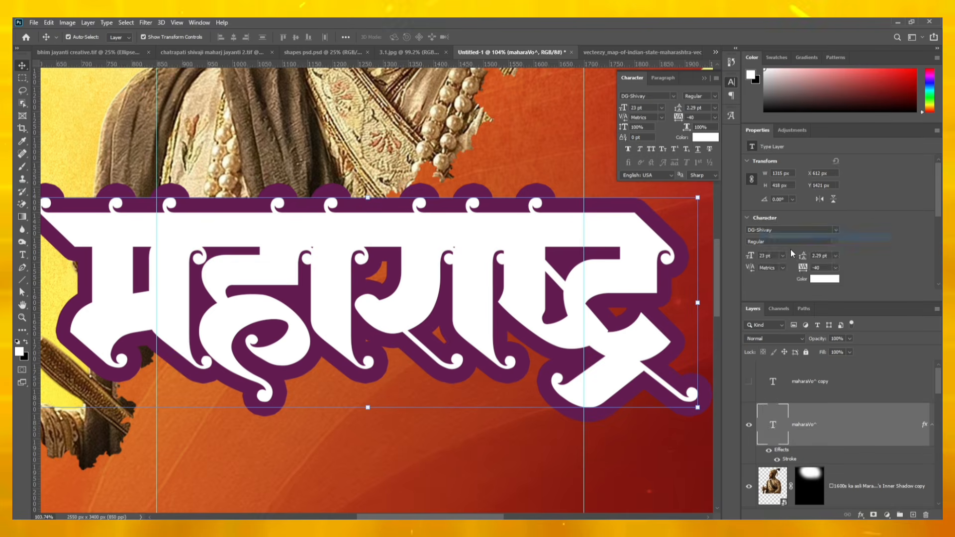
click(22, 167)
drag(374, 269, 15, 276)
drag(396, 283, 385, 284)
click(383, 270)
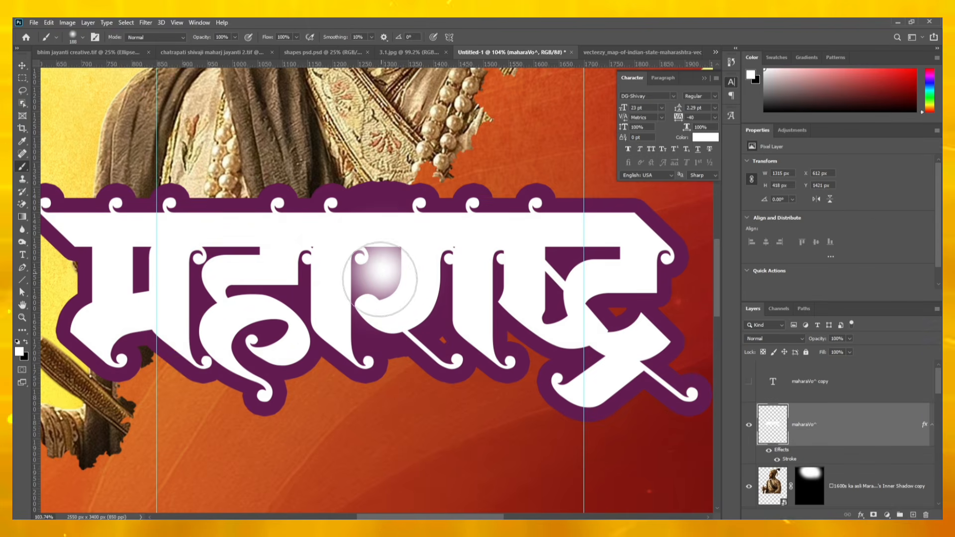
key(ctrl+z)
Step: Set the brush hardness to 100% and paint white over the background gaps showing between the stroked title's letters
right_click(406, 291)
drag(492, 300, 519, 301)
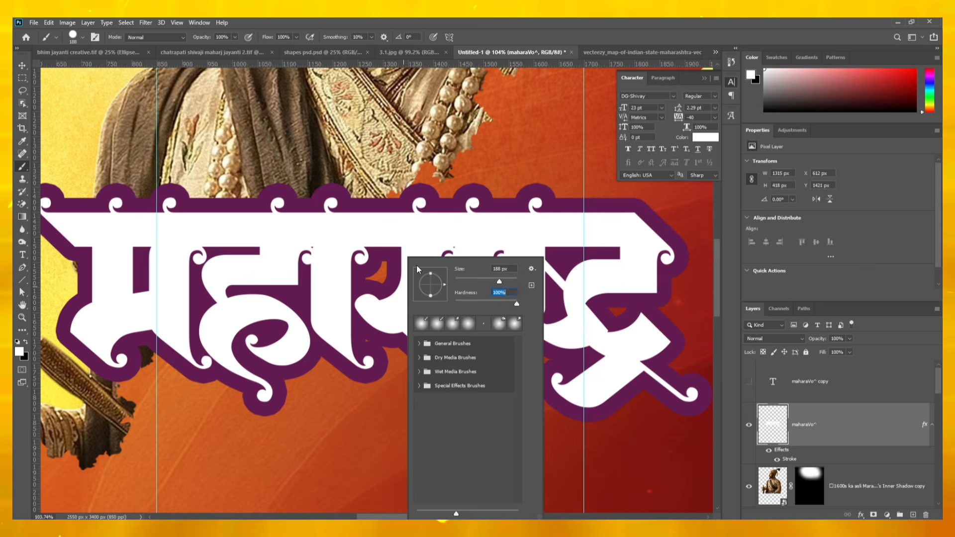
drag(389, 263, 361, 265)
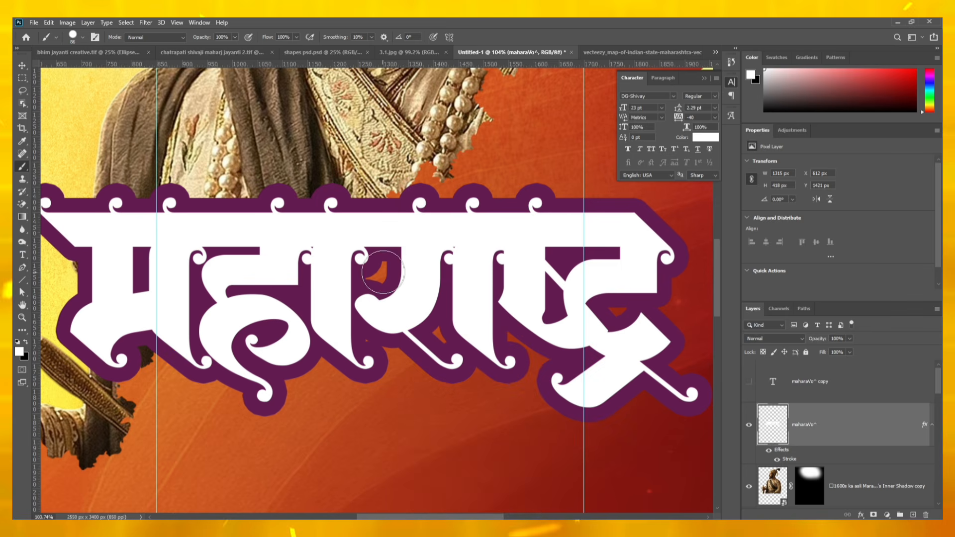
click(432, 323)
drag(355, 322, 363, 325)
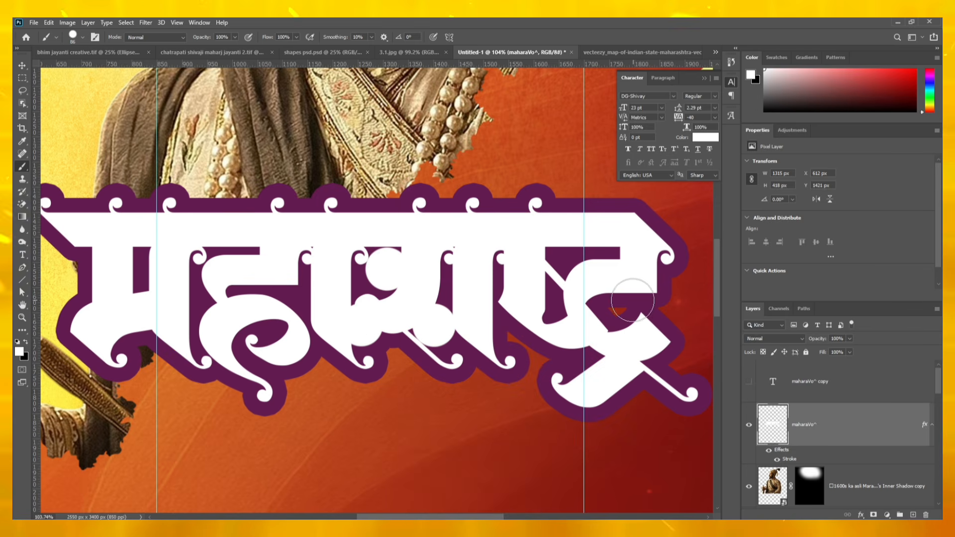
click(619, 306)
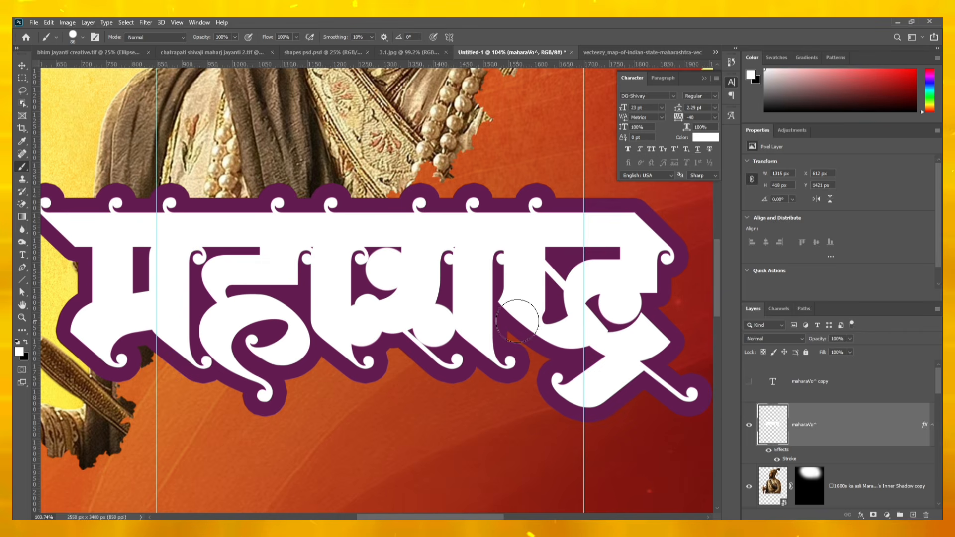
Step: Convert the stroked title layer to a smart object and clip a new empty layer to it
scroll(518, 320, down, 5)
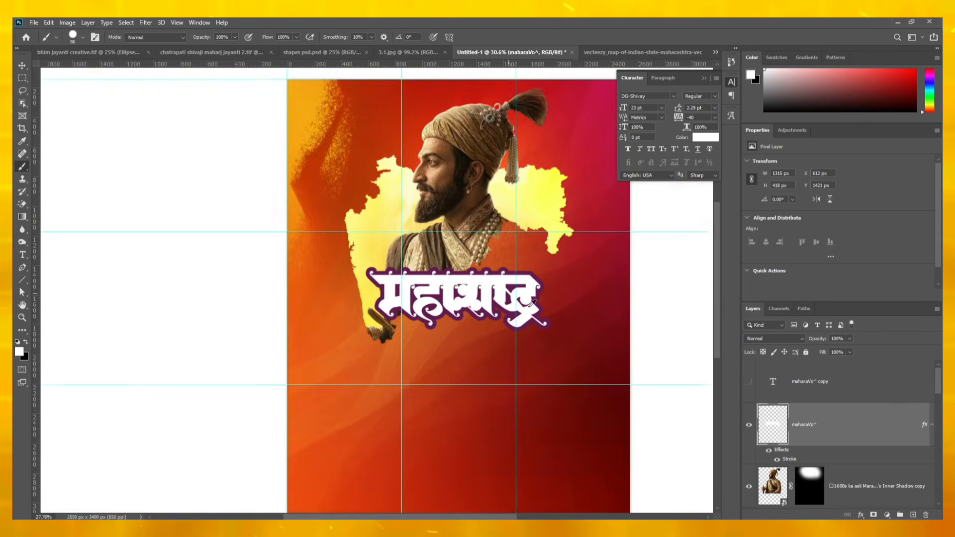
scroll(532, 302, down, 1)
right_click(809, 428)
click(841, 149)
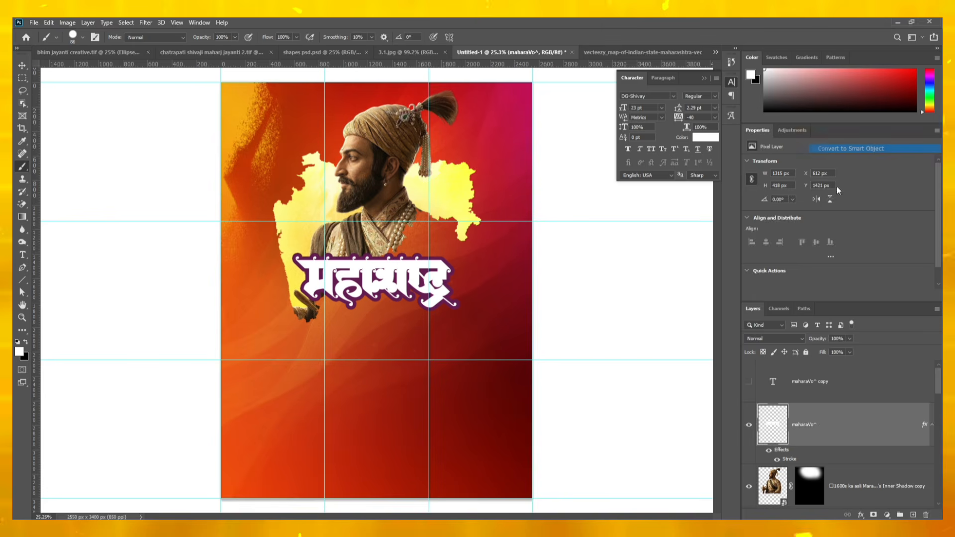
click(913, 515)
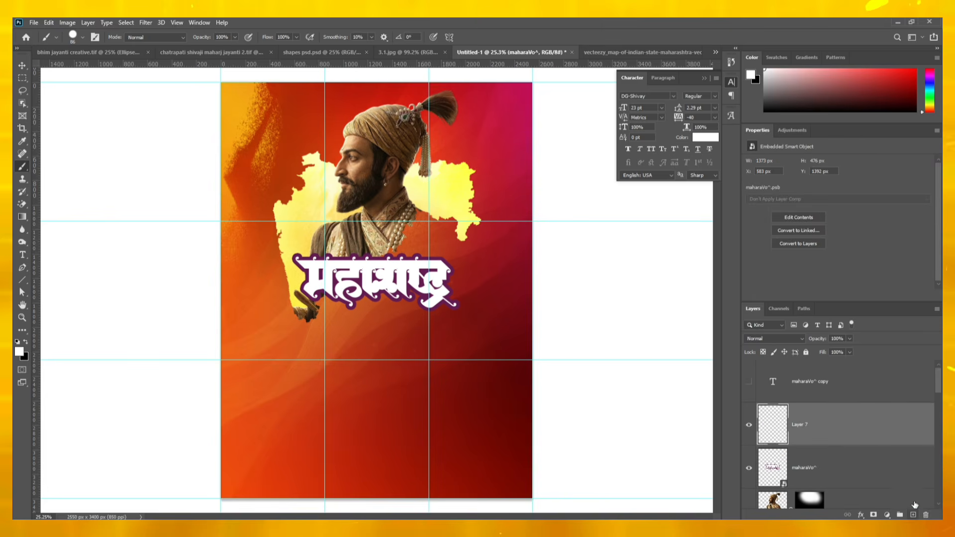
alt+click(883, 443)
Step: Sample dark red from the background and draw foreground-to-transparent gradients over the title's right end on the clipped layer
scroll(508, 391, down, 2)
scroll(487, 367, up, 3)
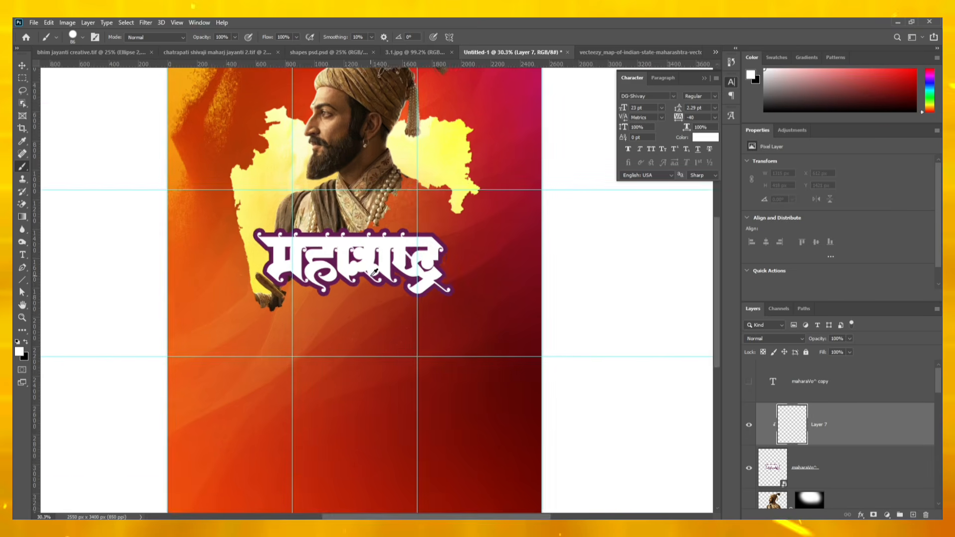
scroll(375, 272, down, 2)
scroll(238, 337, up, 1)
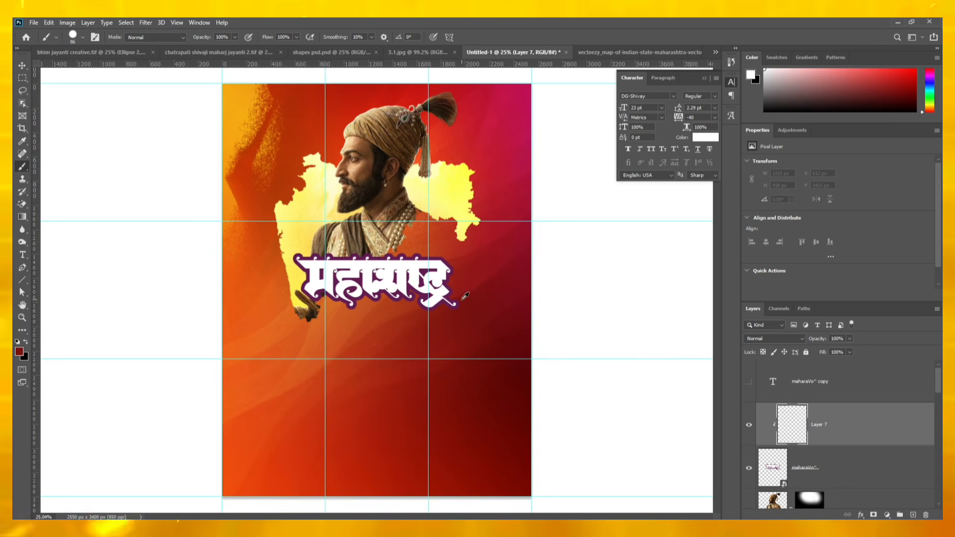
alt+click(479, 304)
key(g)
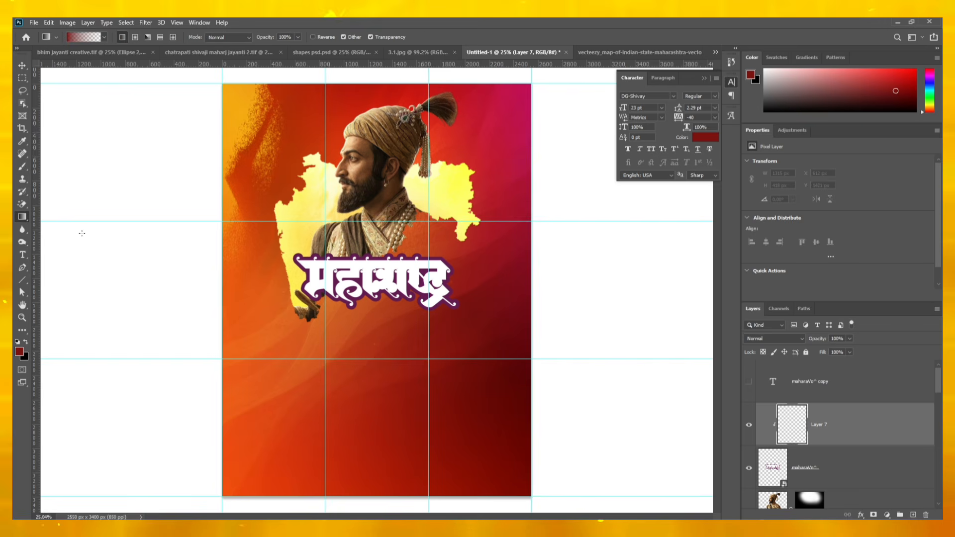
drag(475, 237, 474, 237)
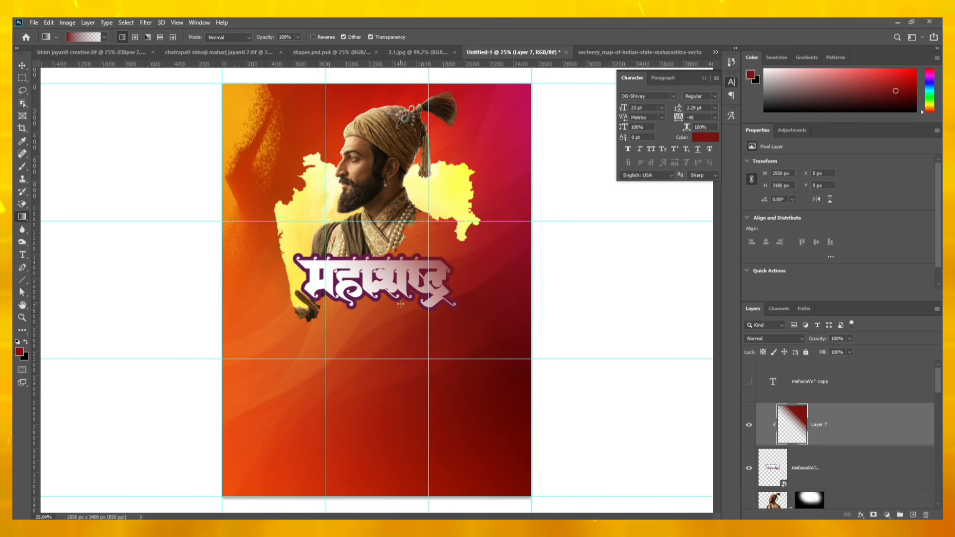
drag(401, 304, 417, 301)
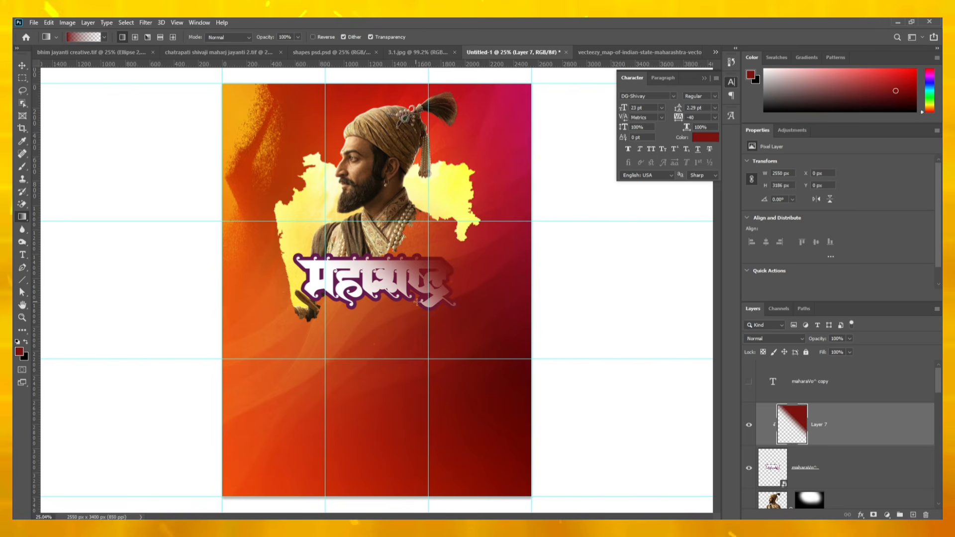
Step: Sample reds from the background and draw foreground-to-transparent gradients over the title outline on the clipped layer, undoing the last one
alt+click(227, 174)
drag(341, 259, 369, 211)
alt+click(375, 98)
alt+click(512, 311)
drag(376, 326, 377, 224)
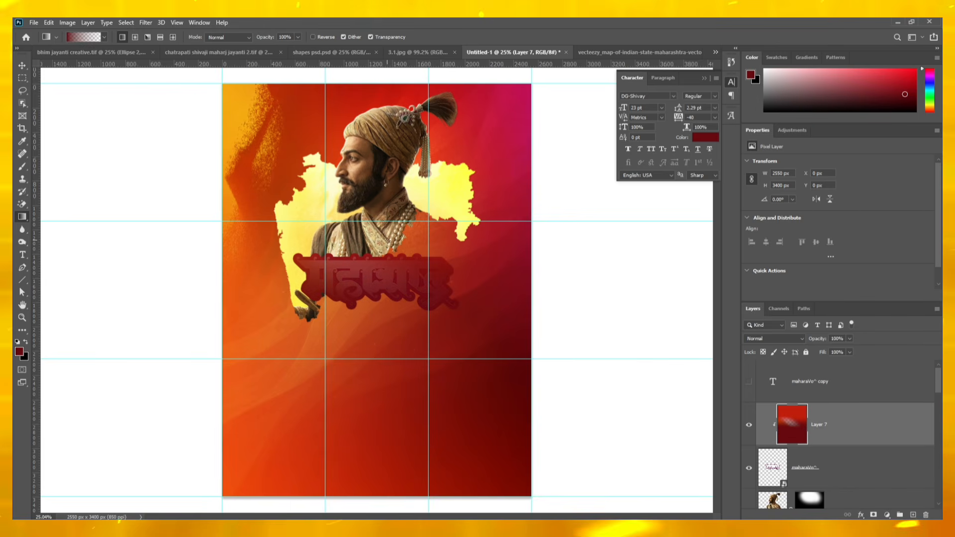
alt+click(344, 466)
drag(309, 286, 376, 275)
key(ctrl+z)
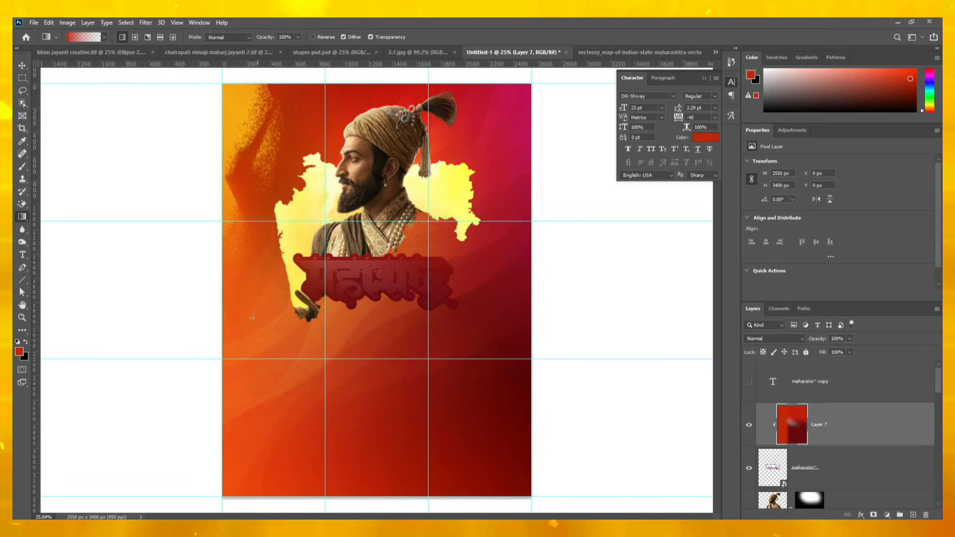
Step: Switch to the Brush tool, sample orange from the background, set hardness to 0%, and try a dab over the title outline
click(27, 171)
alt+click(232, 145)
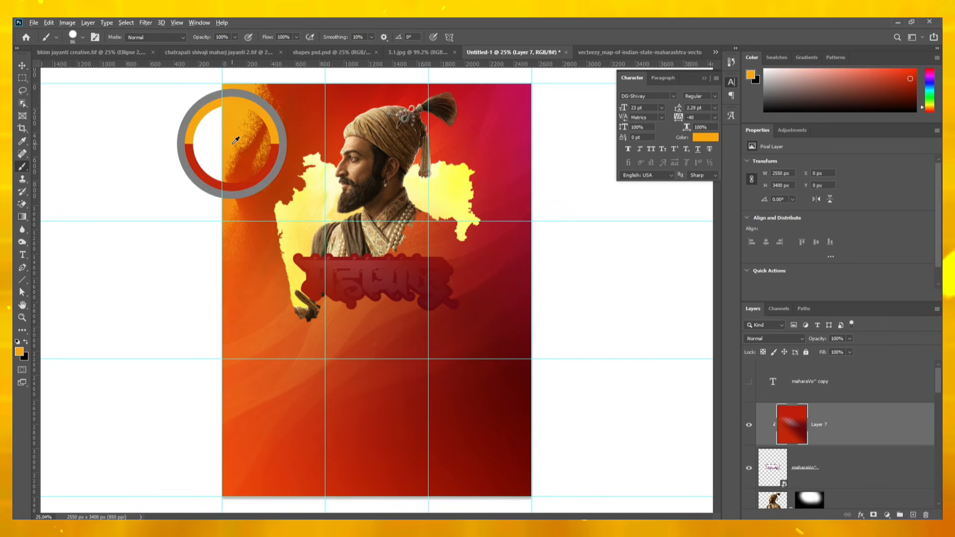
right_click(380, 305)
click(430, 304)
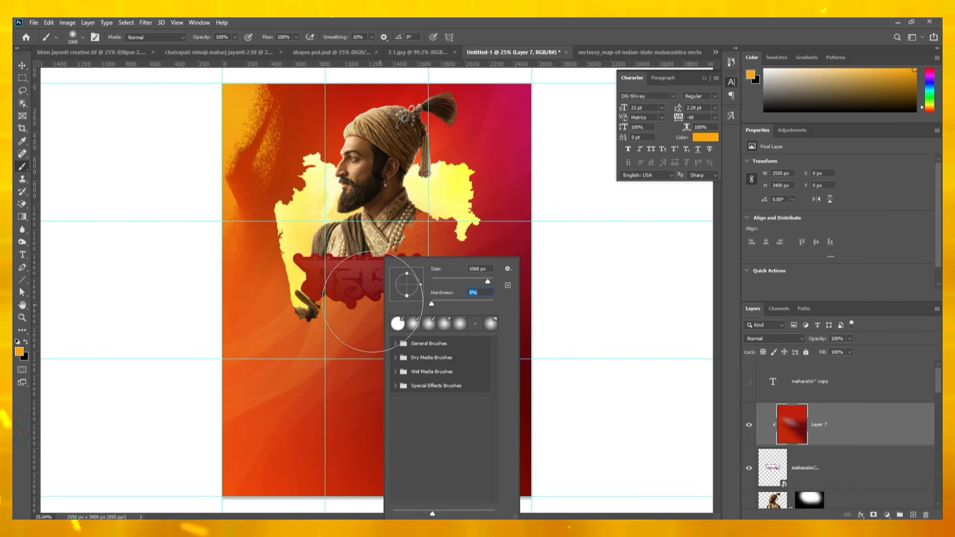
click(371, 303)
click(382, 304)
key(ctrl+z)
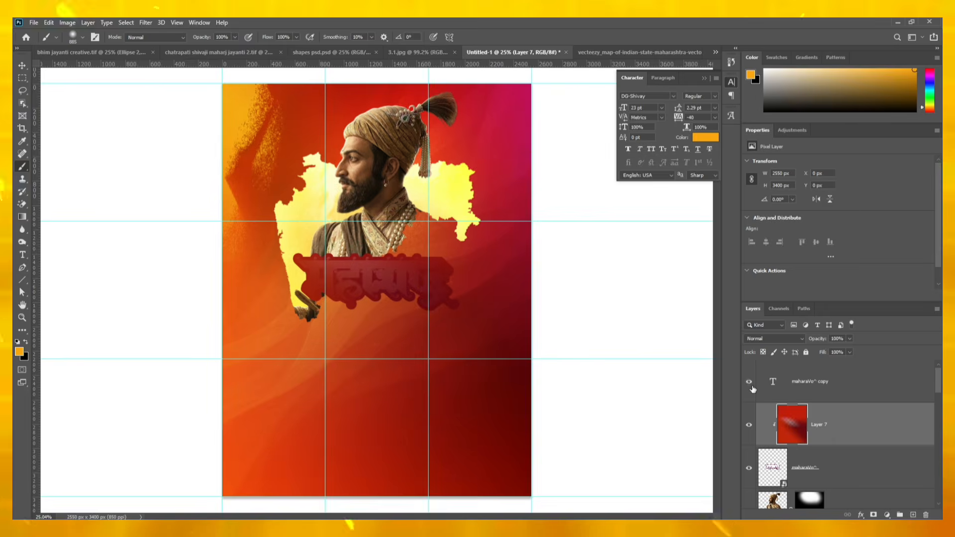
Step: Show the white title text layer and dab soft orange on the left end of its outline on the clipped layer
click(749, 382)
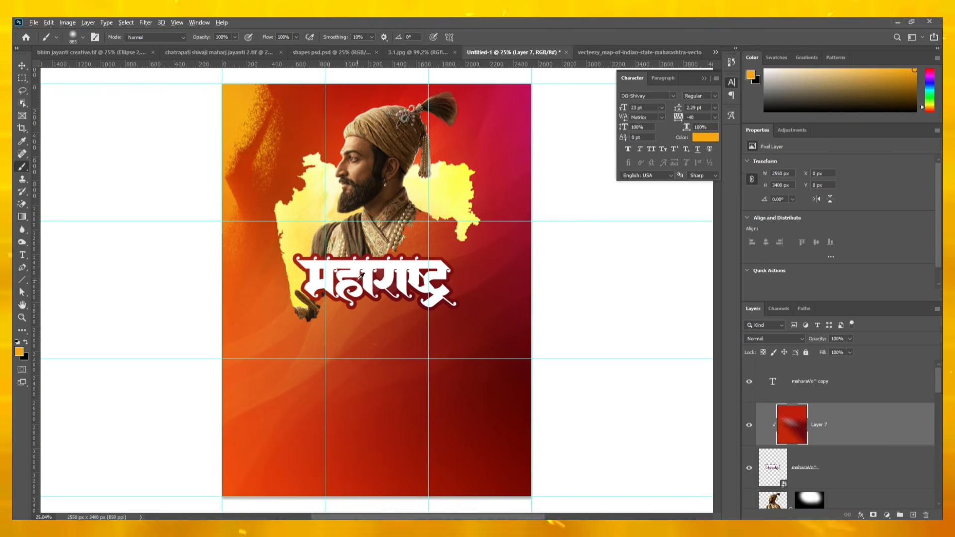
scroll(379, 314, up, 3)
click(383, 348)
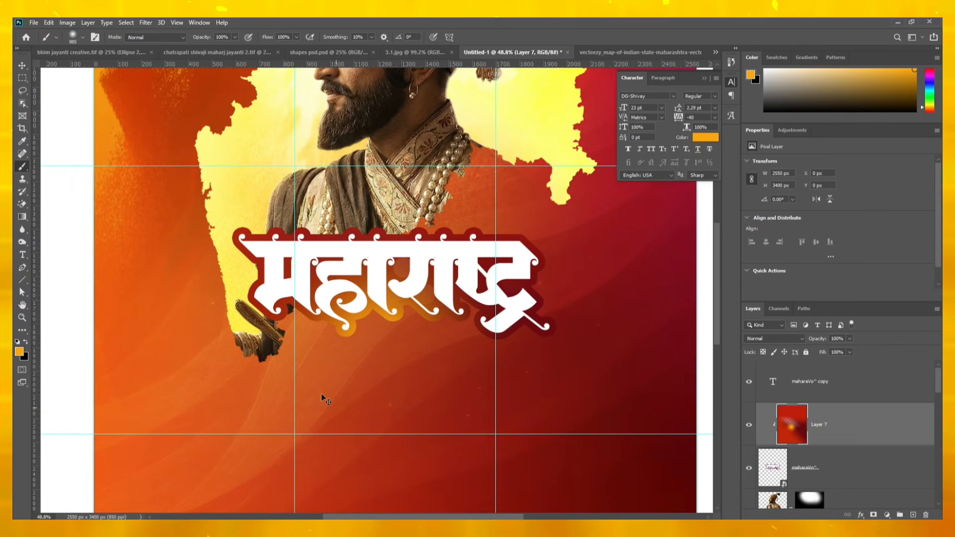
key(ctrl+z)
click(177, 251)
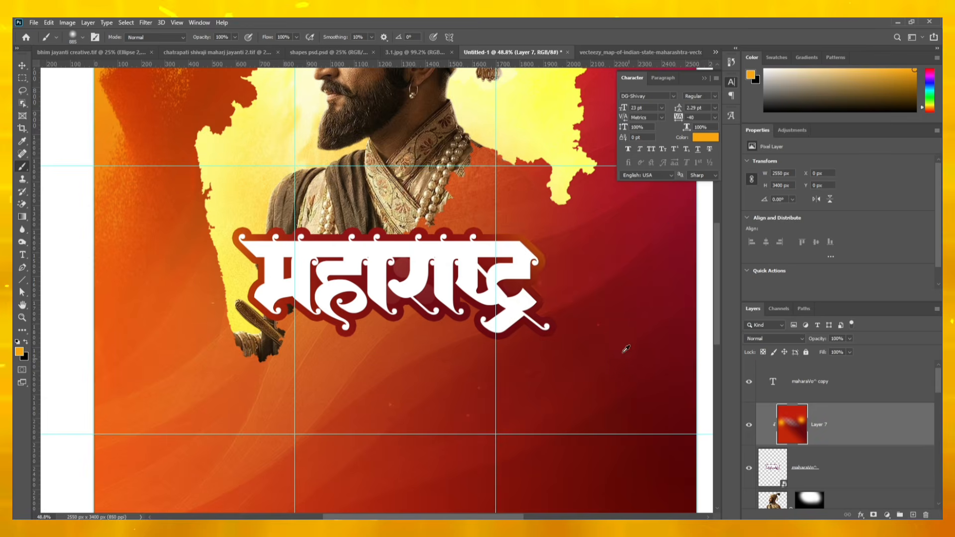
scroll(621, 338, down, 3)
scroll(542, 322, down, 2)
scroll(512, 310, up, 2)
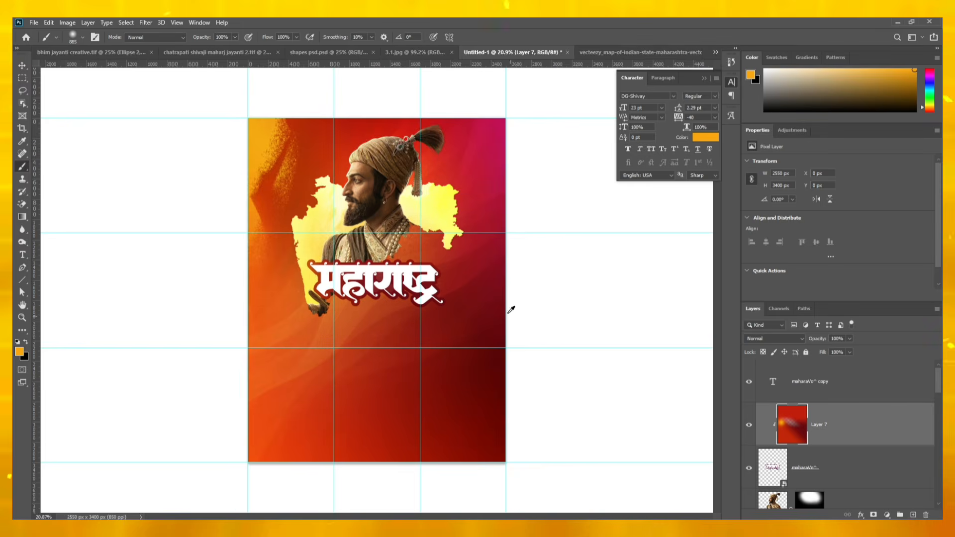
Step: Add a text layer reading "जय" in the Infinity-47 font above the title's right part
click(21, 256)
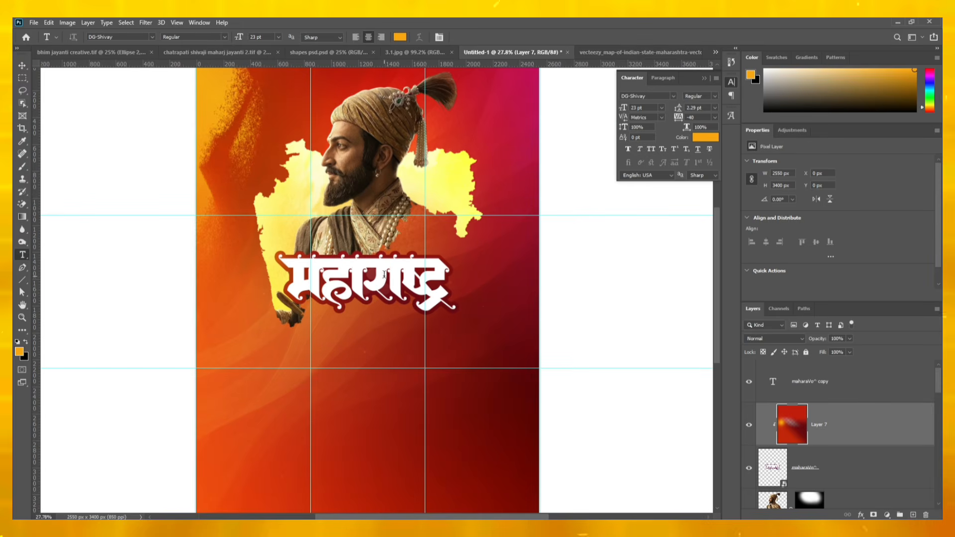
click(423, 236)
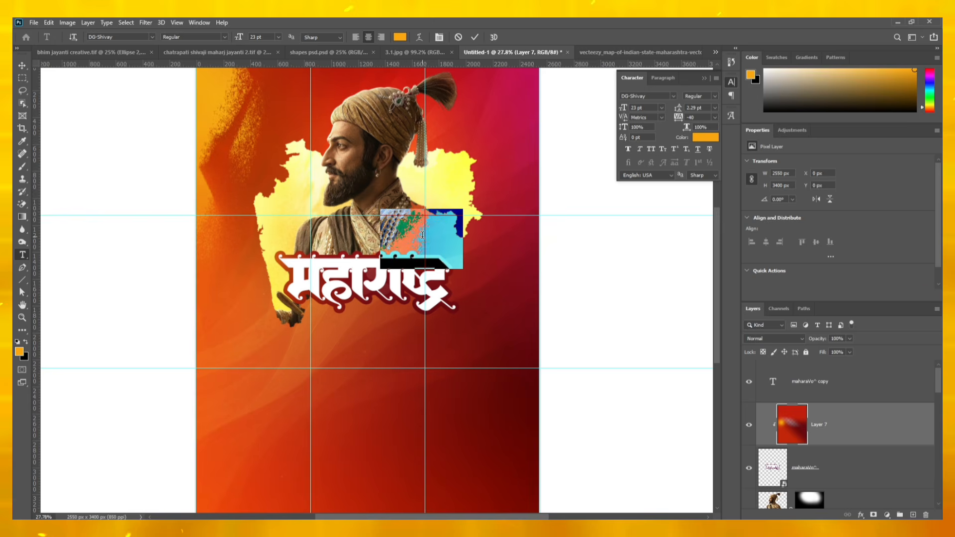
click(652, 96)
text(infi)
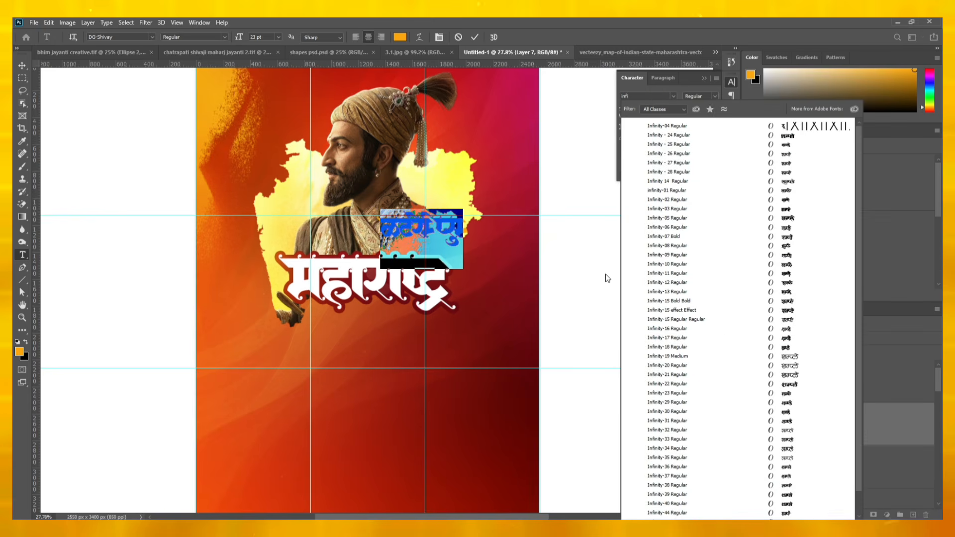
scroll(711, 463, down, 1)
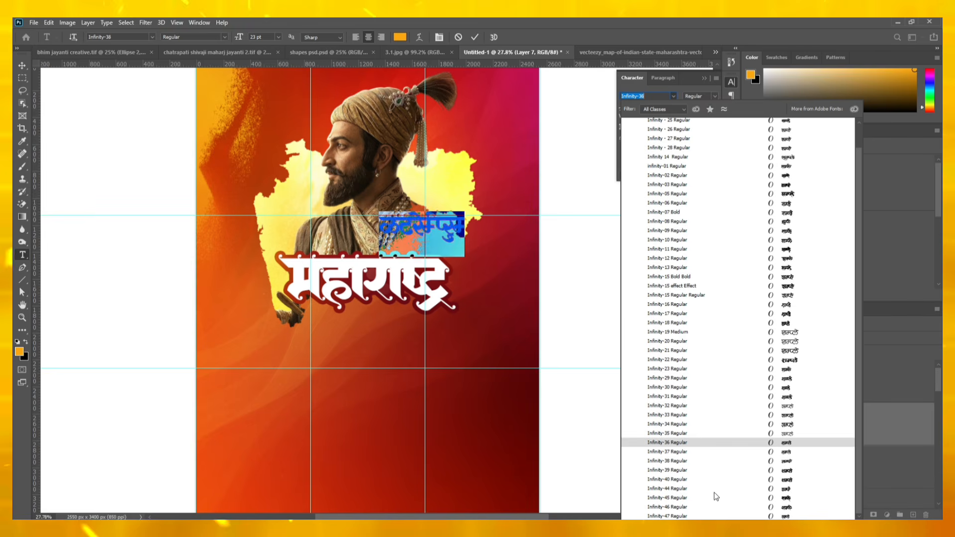
click(699, 516)
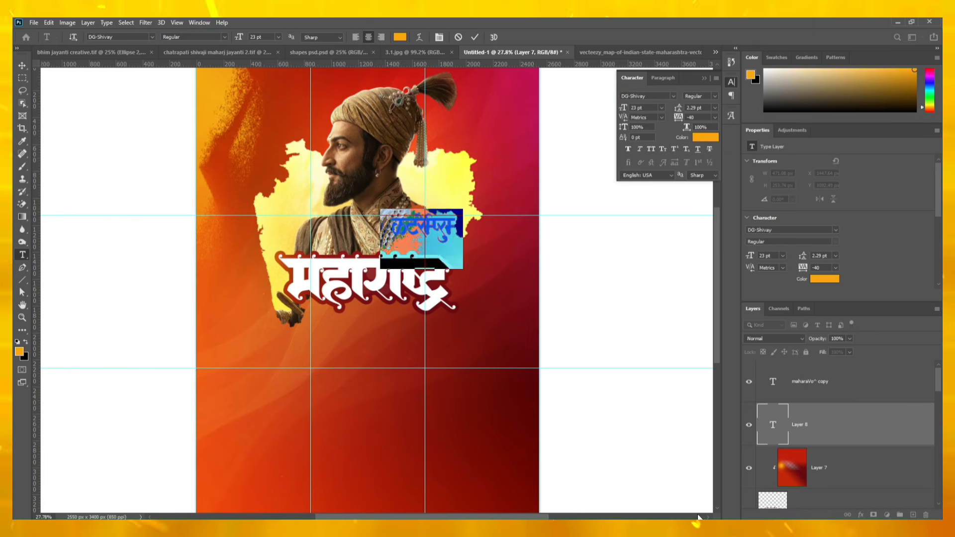
text(j)
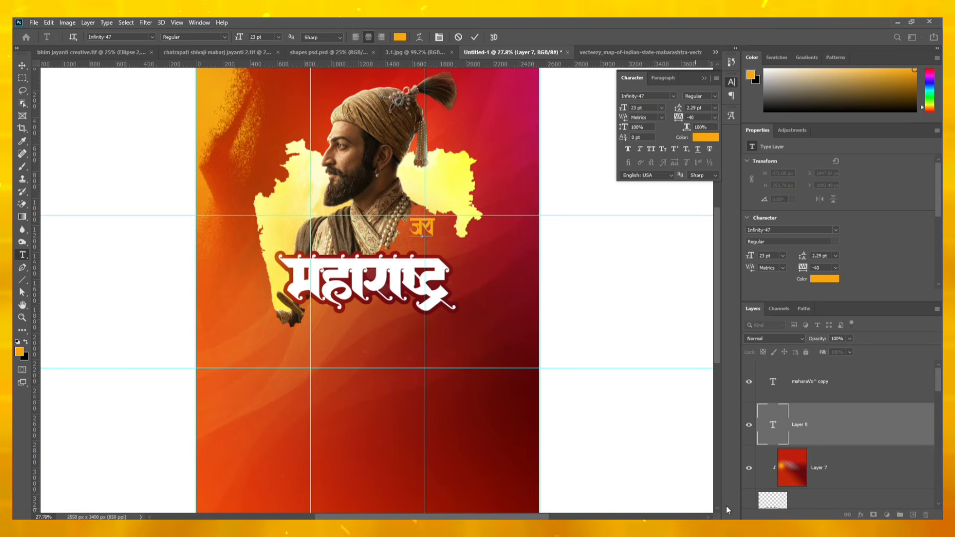
click(22, 67)
Step: Enlarge the "जय" text to about 40.24 pt, set its tracking to -20, and fit it just above the title's right end
scroll(413, 200, up, 5)
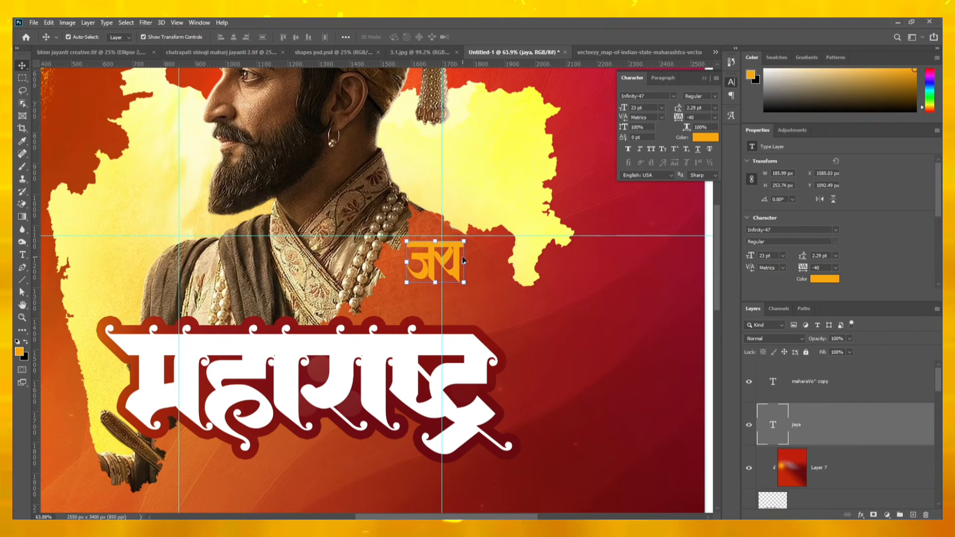
drag(460, 267, 494, 290)
key(ctrl+t)
key(Return)
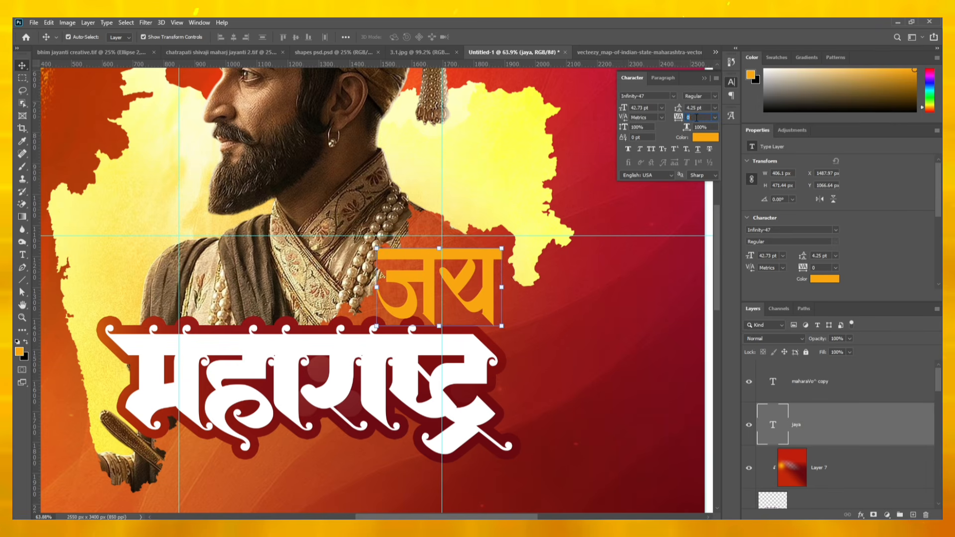
click(22, 66)
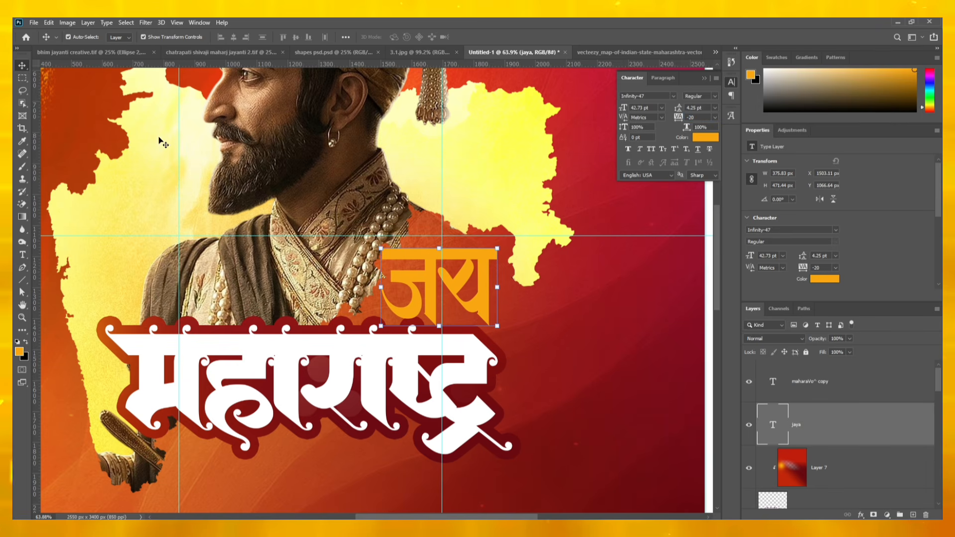
drag(482, 288, 498, 284)
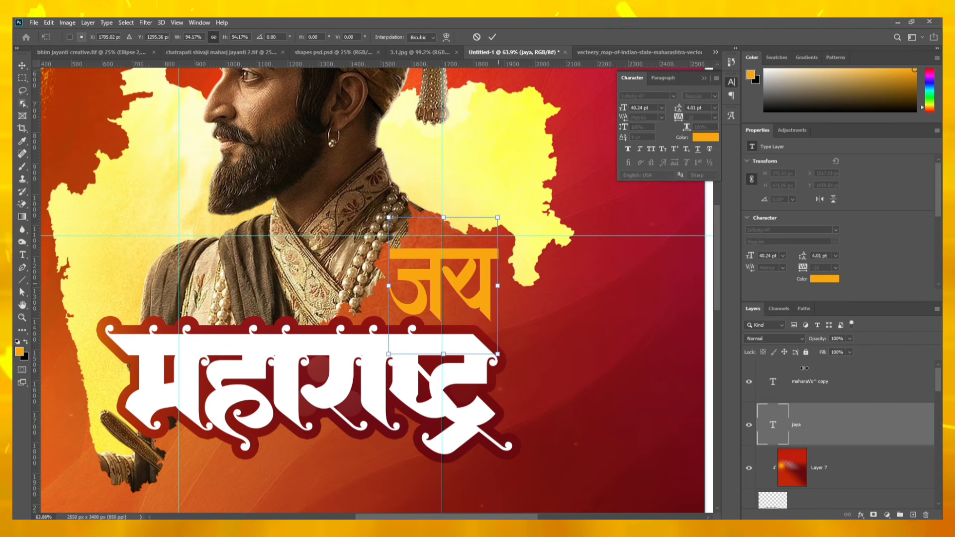
click(787, 426)
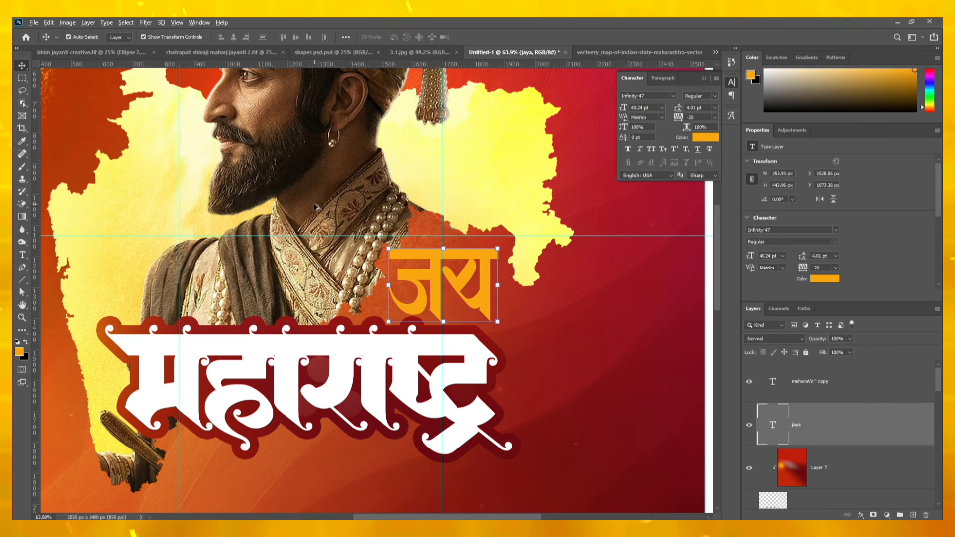
Step: Change the "जय" text color to white
scroll(315, 207, down, 6)
double_click(774, 433)
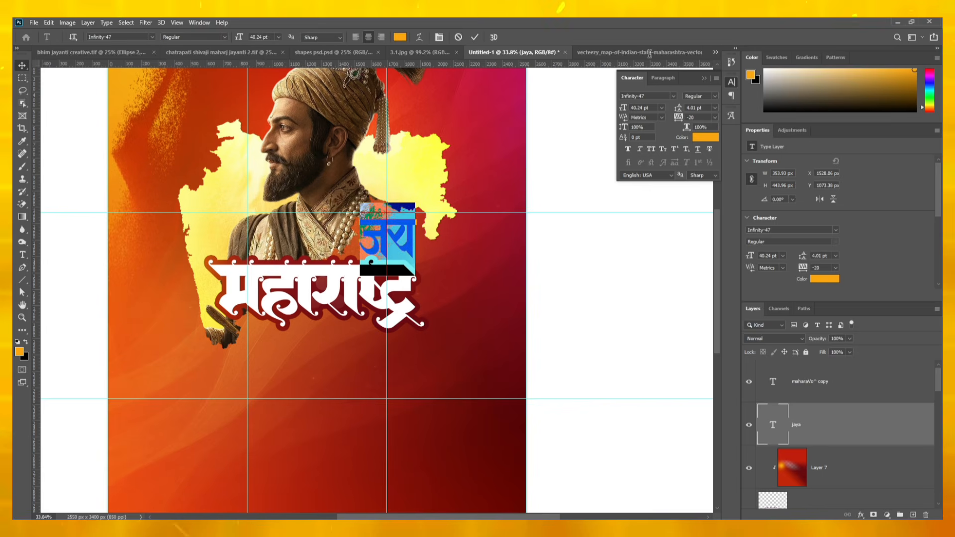
click(650, 54)
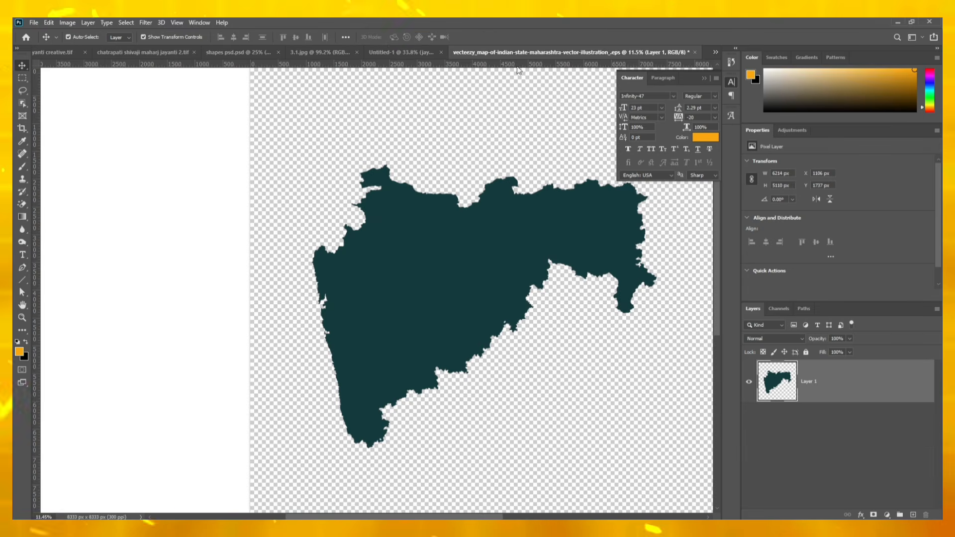
click(378, 52)
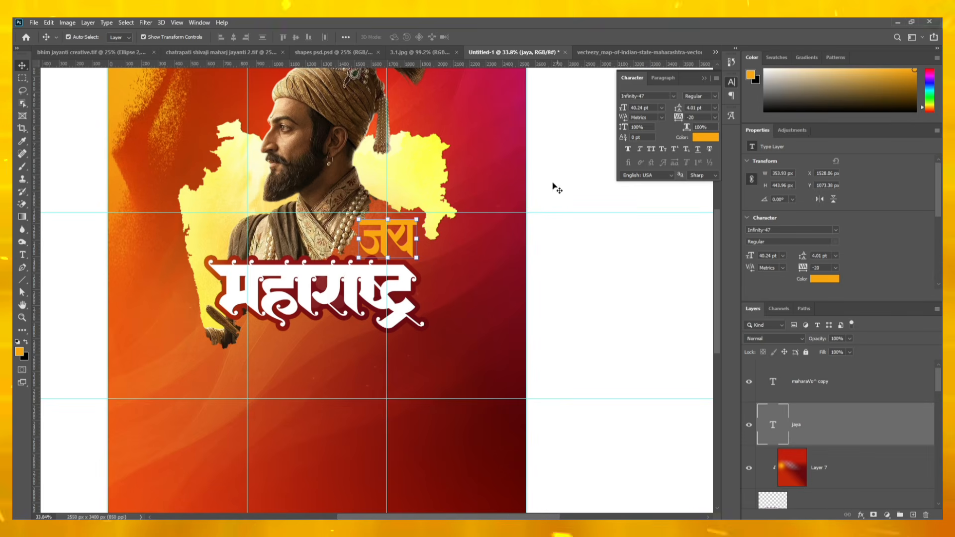
click(714, 137)
drag(647, 244, 531, 167)
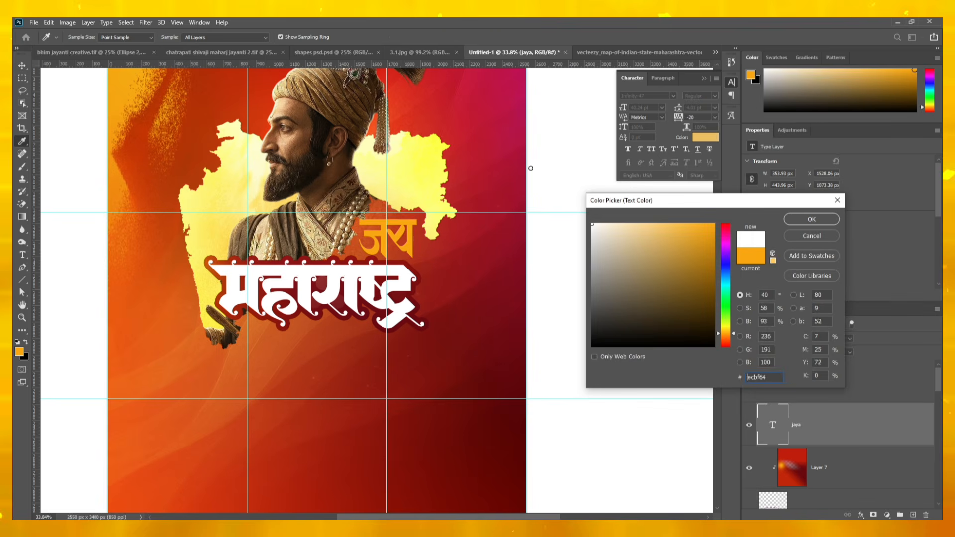
click(824, 222)
click(572, 332)
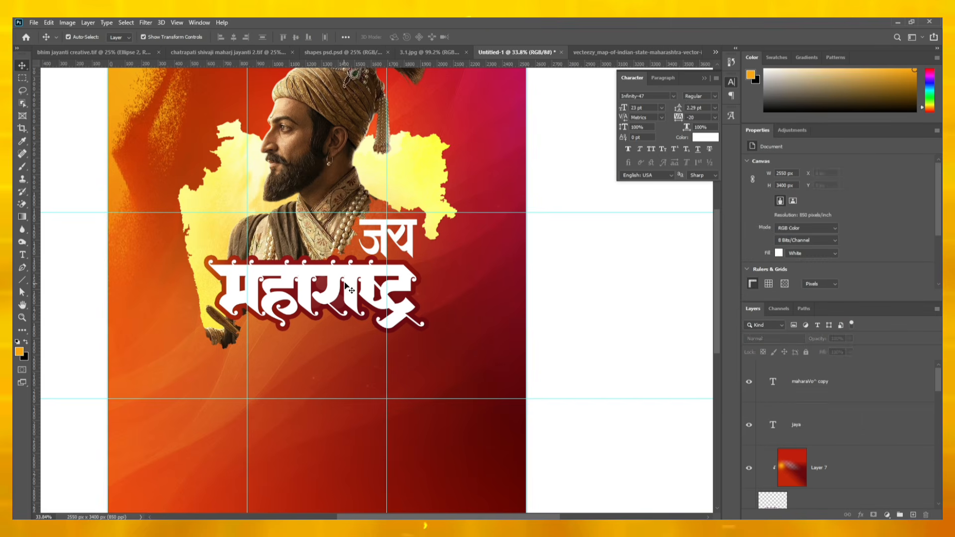
Step: Select the white title text layer, sample yellow-orange from the color wheel in 3.1.jpg, and return to the poster document
click(398, 289)
click(584, 52)
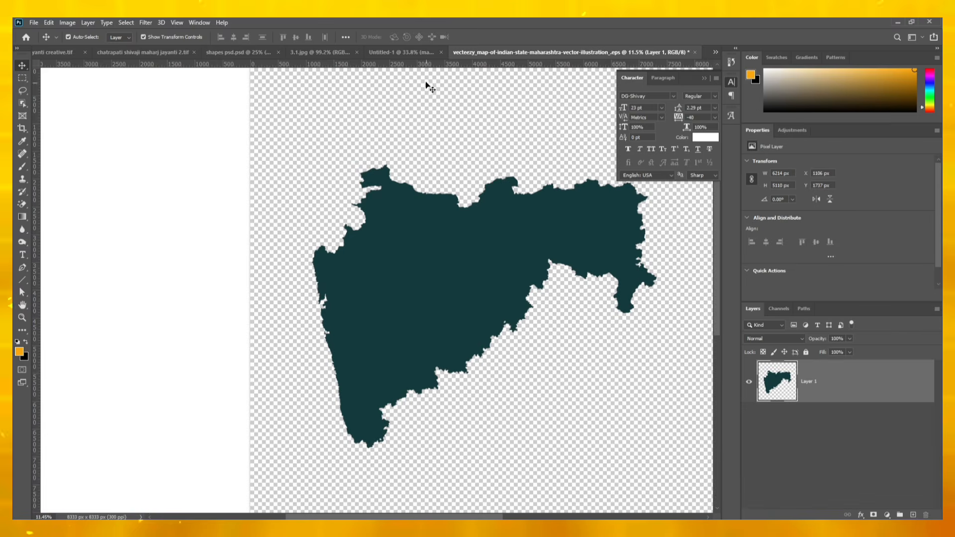
click(401, 52)
click(320, 53)
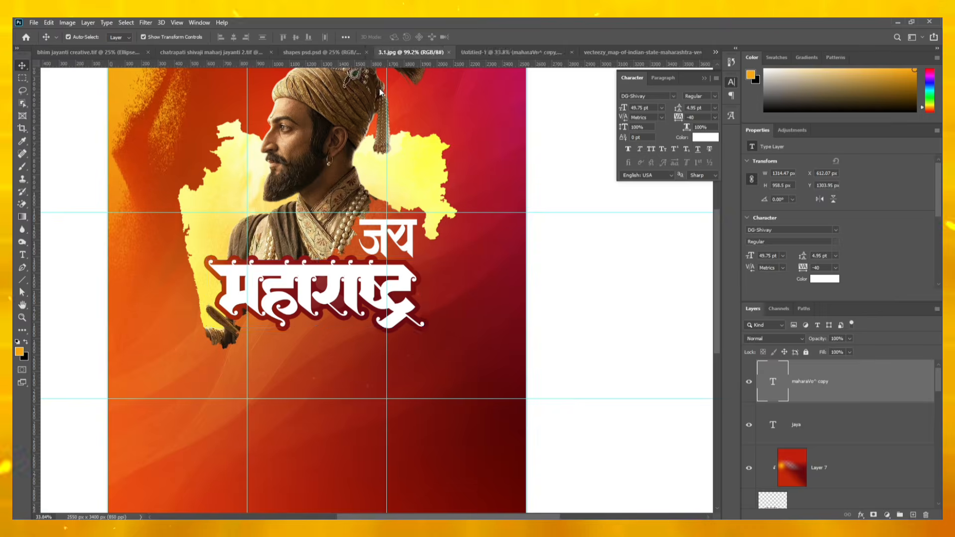
click(24, 169)
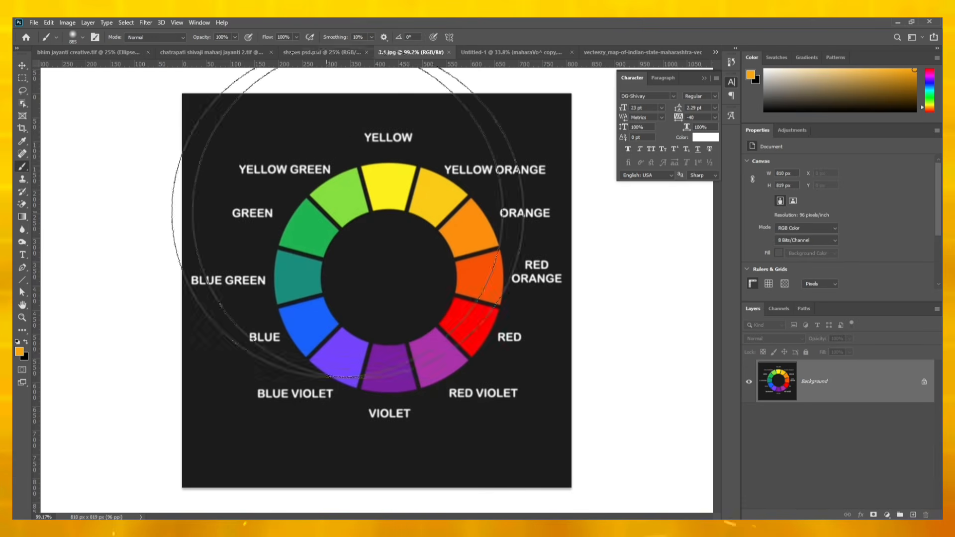
alt+click(436, 187)
click(513, 52)
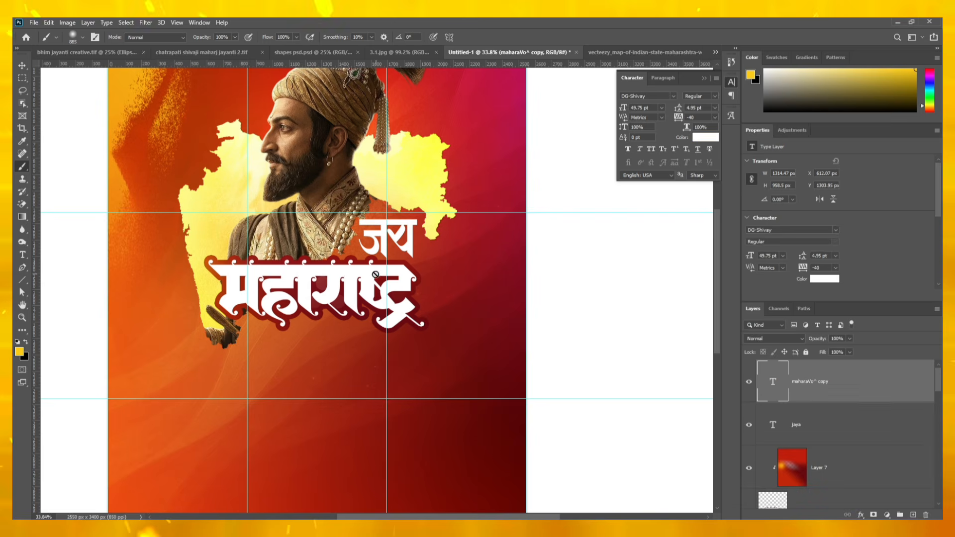
Step: Clip a new empty layer to the white title text and dab yellow-orange over its right end with a large soft brush
click(22, 66)
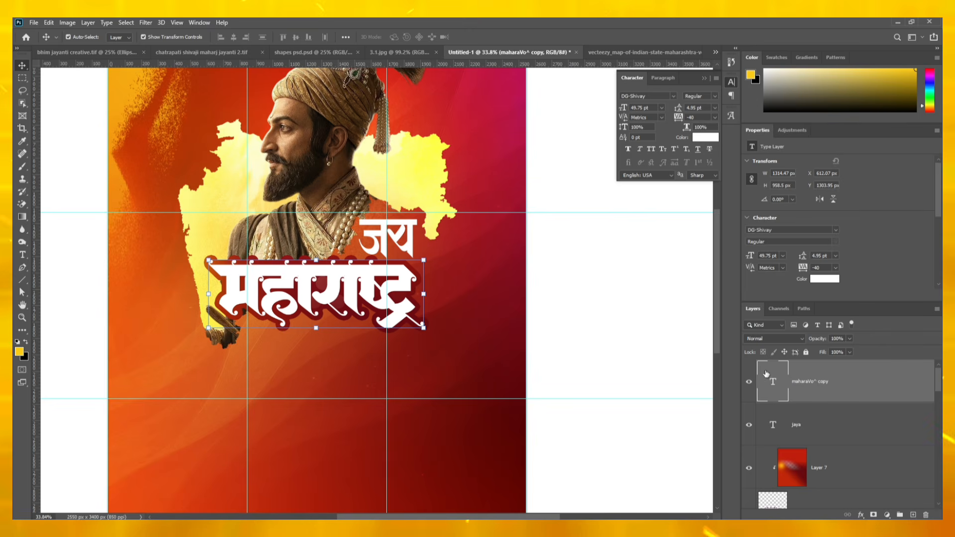
click(913, 515)
key(ctrl+alt+g)
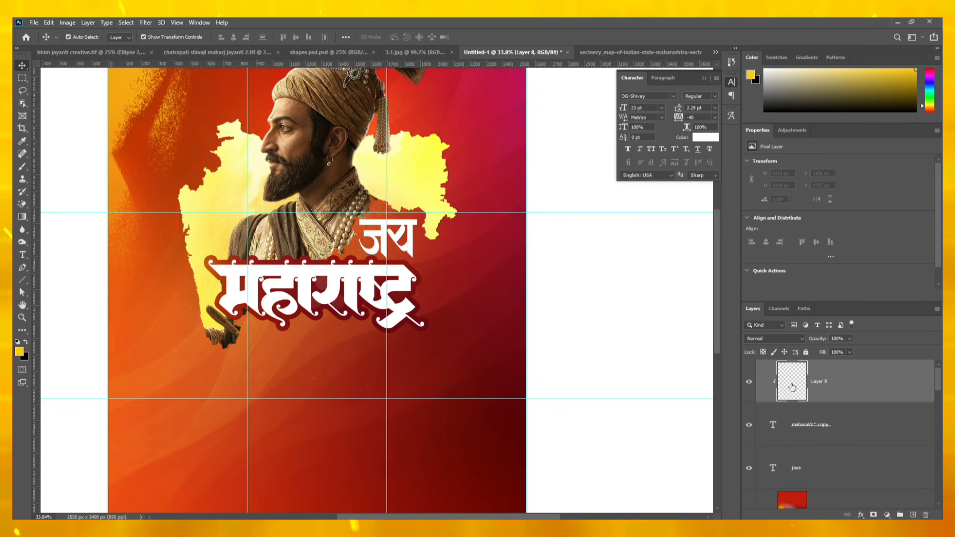
click(22, 167)
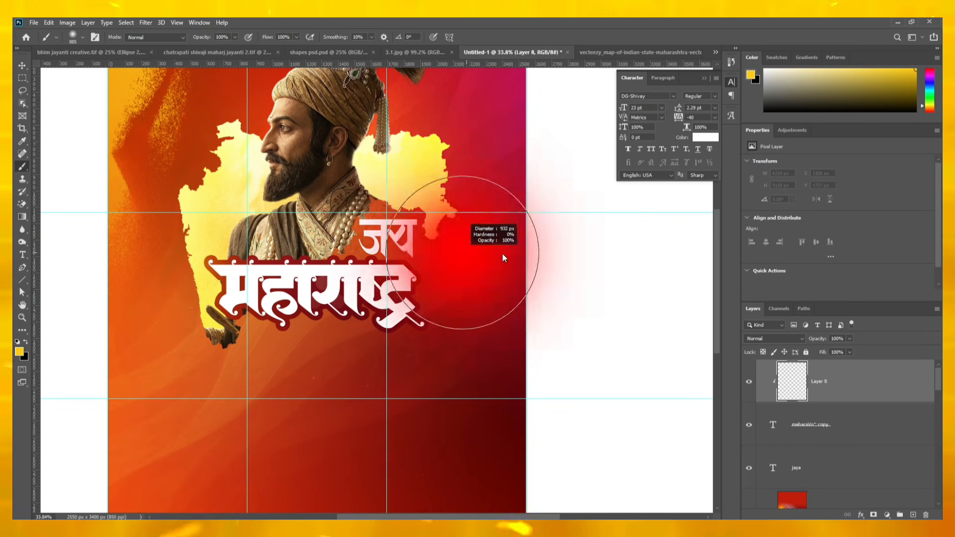
click(452, 215)
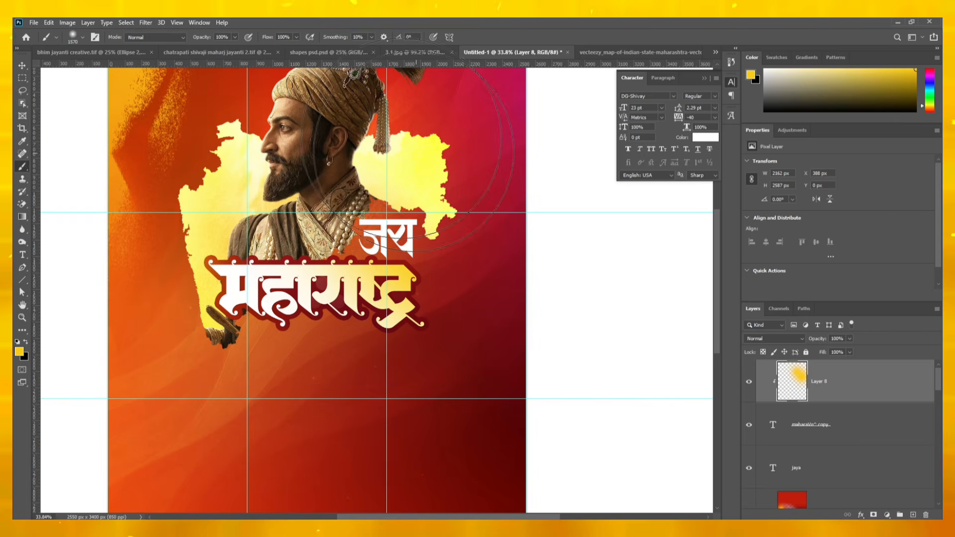
Step: Sample orange from the color wheel in 3.1.jpg and dab it over the title text's left end on the clipped layer
click(415, 52)
alt+click(465, 240)
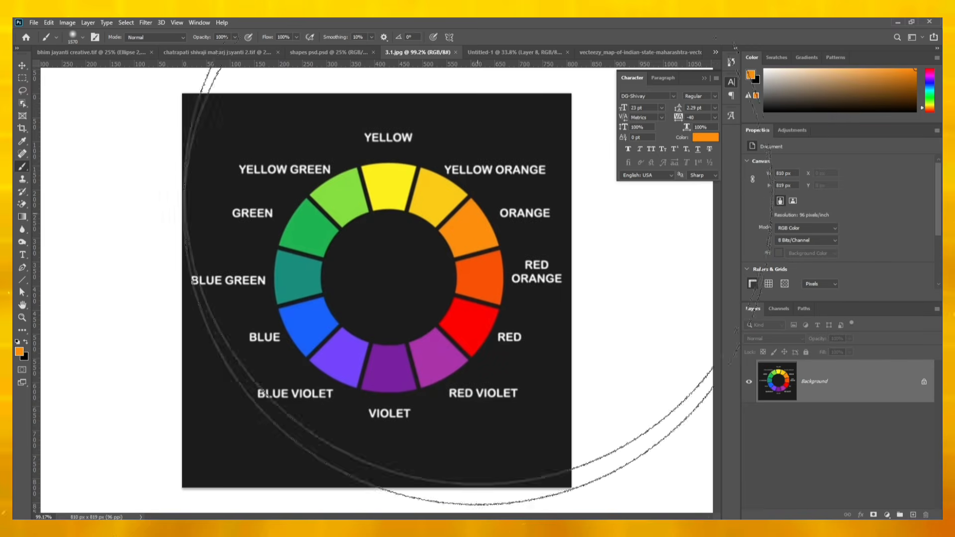
click(503, 52)
click(164, 197)
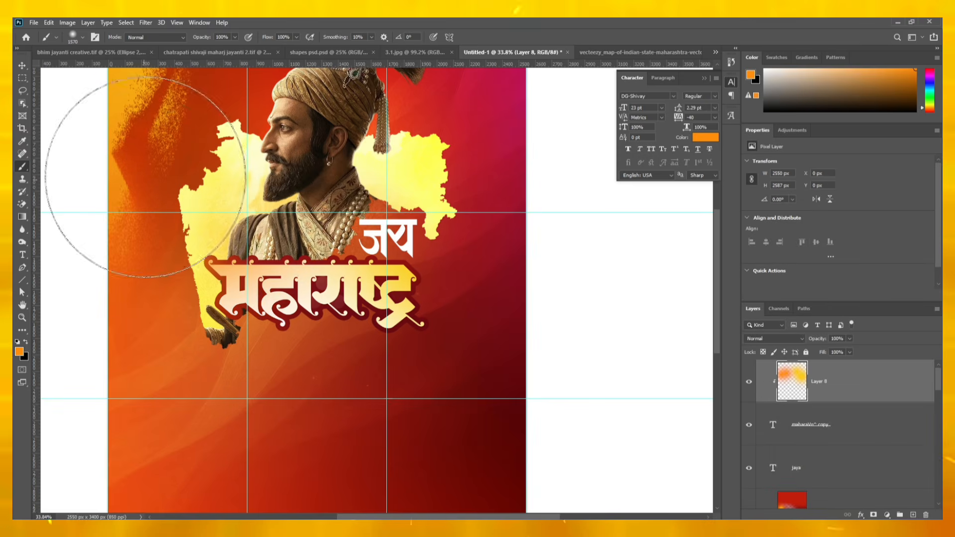
Step: Dab orange over the title's left end, then sample red-orange from the color wheel in 3.1.jpg and dab it over the title's lower middle
click(142, 223)
click(418, 55)
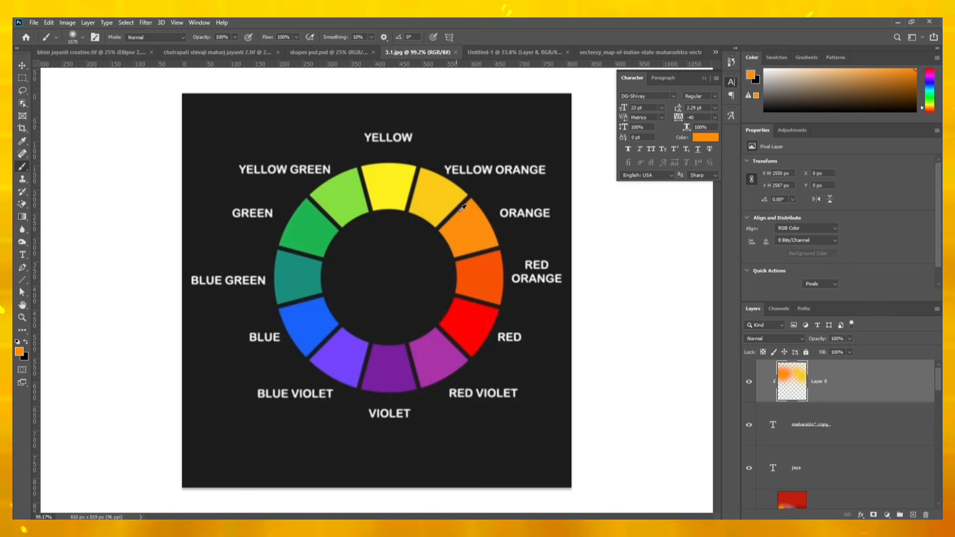
alt+click(479, 277)
click(493, 56)
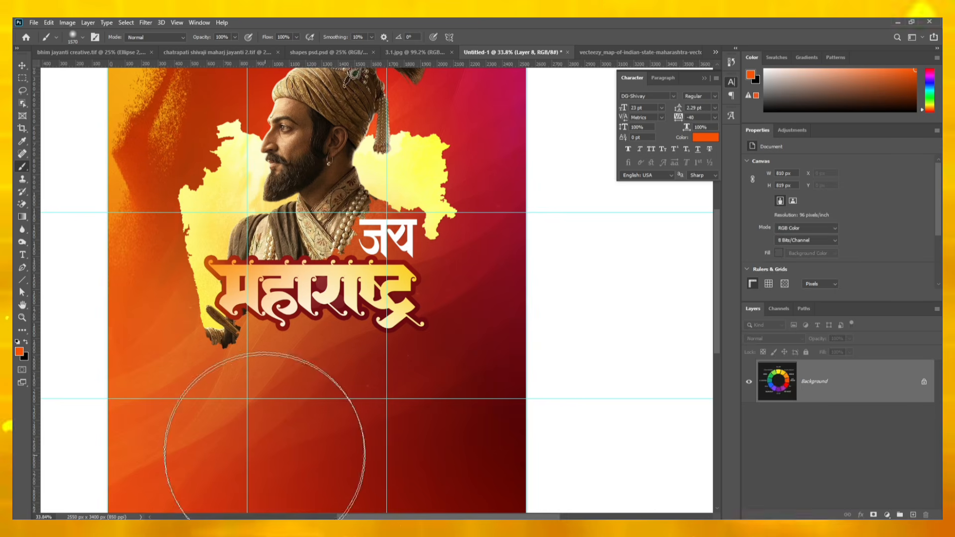
click(283, 396)
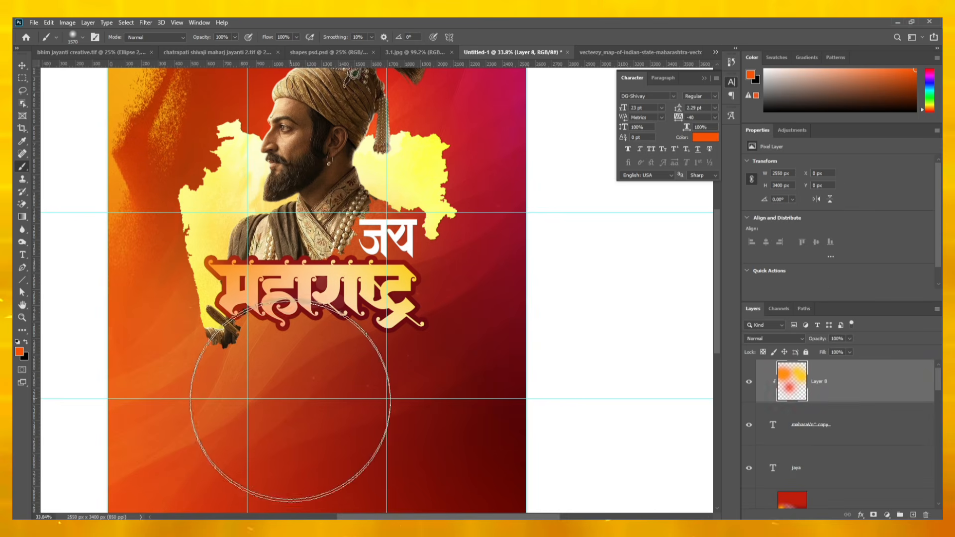
Step: Sample red from the color wheel in 3.1.jpg and dab it softly along the upper and lower edges of the title text
click(416, 52)
alt+click(496, 310)
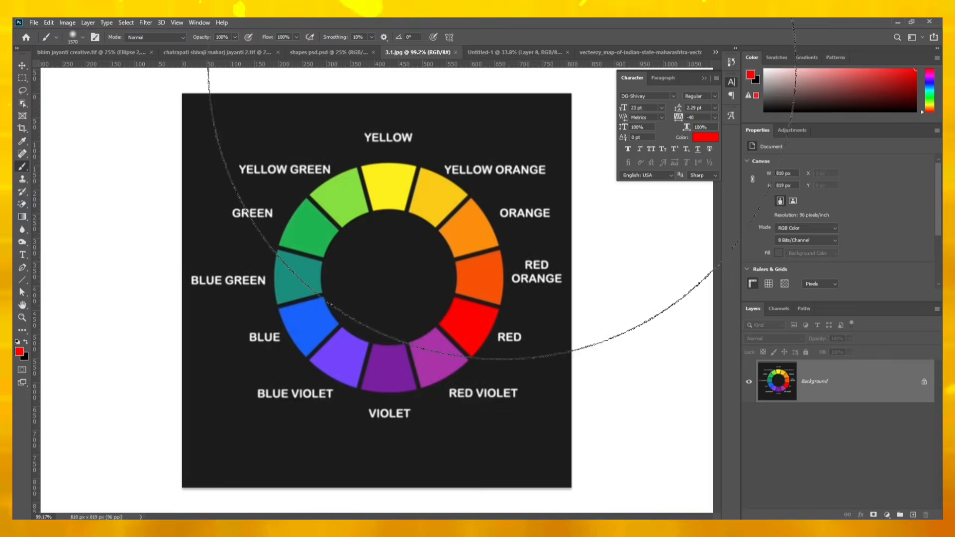
click(503, 53)
click(336, 179)
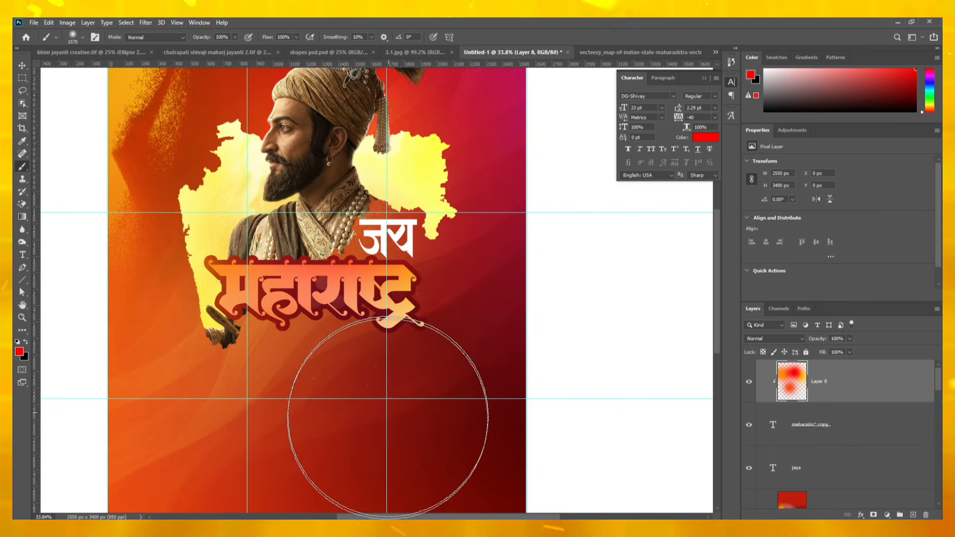
click(386, 423)
click(260, 433)
scroll(397, 292, up, 1)
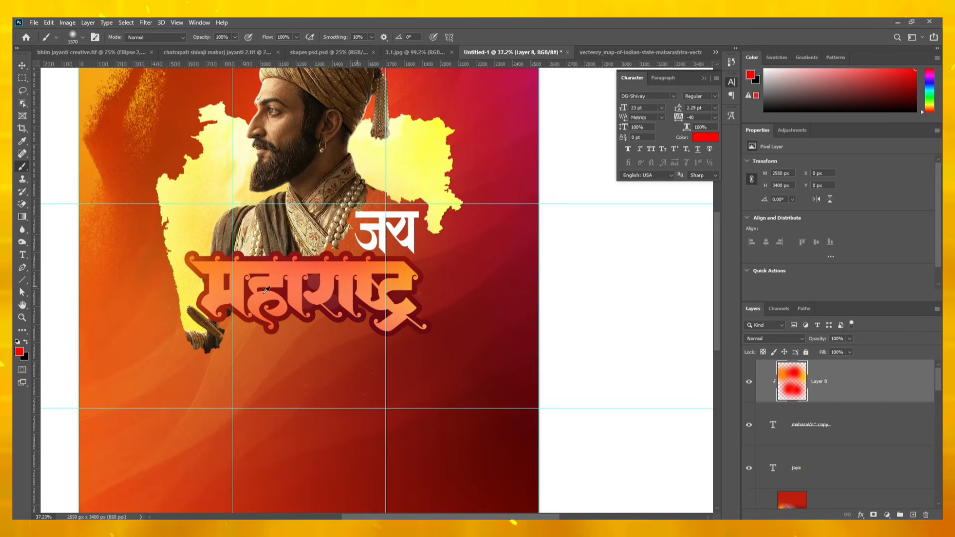
scroll(180, 298, down, 2)
scroll(183, 296, up, 3)
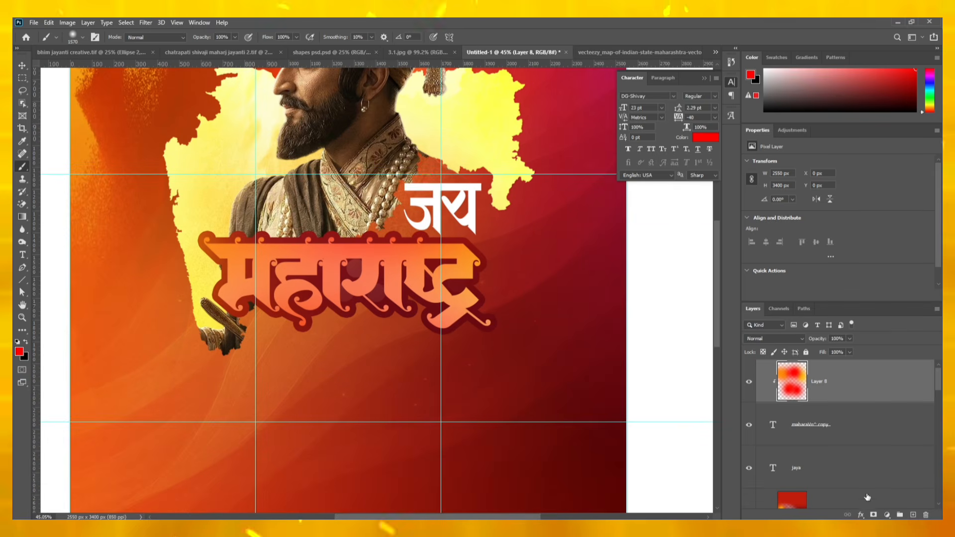
Step: Add a Vibrance adjustment clipped to the title text, with Vibrance +54 and Saturation +26
click(888, 515)
click(875, 414)
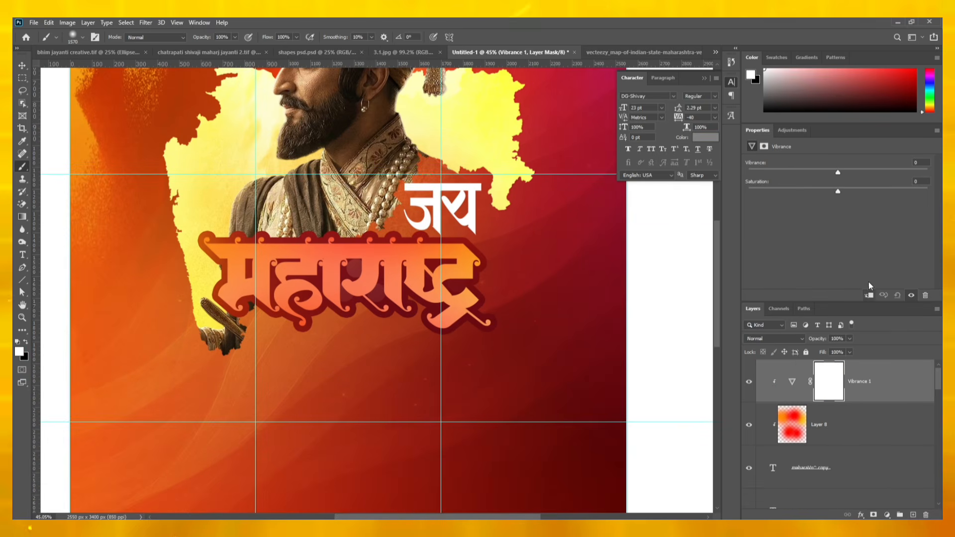
drag(853, 195, 886, 173)
Step: Add an Exposure adjustment clipped to the title text, with Exposure +1.33 and Gamma Correction 0.90
click(887, 515)
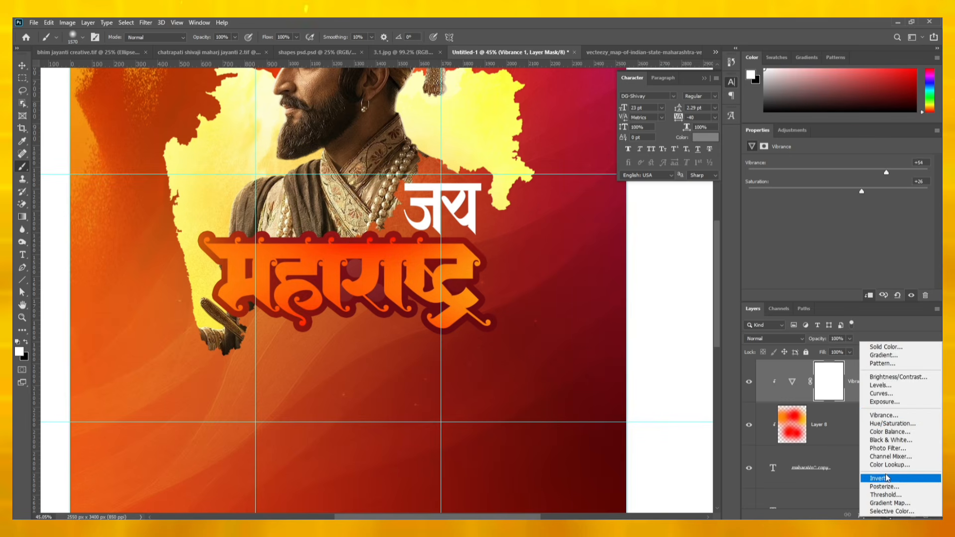
click(875, 404)
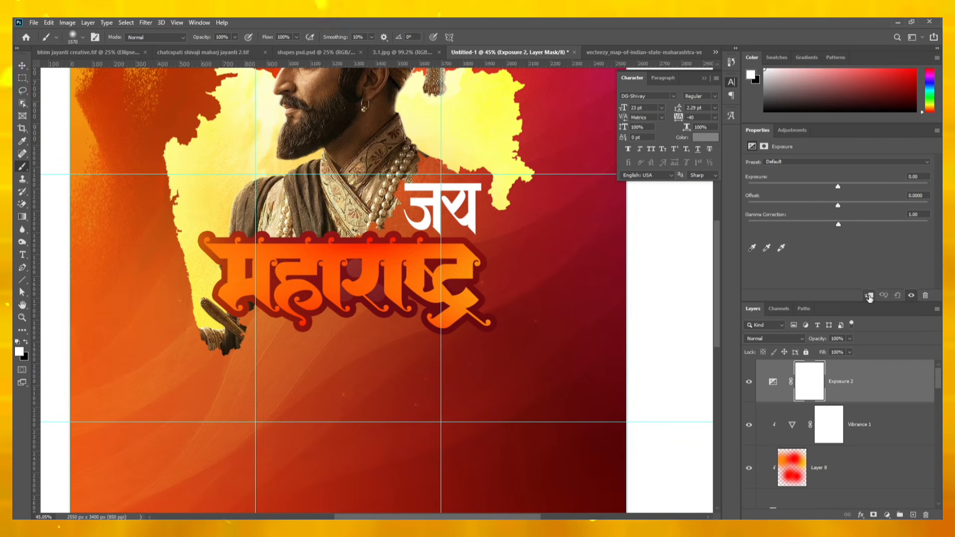
drag(839, 186, 852, 184)
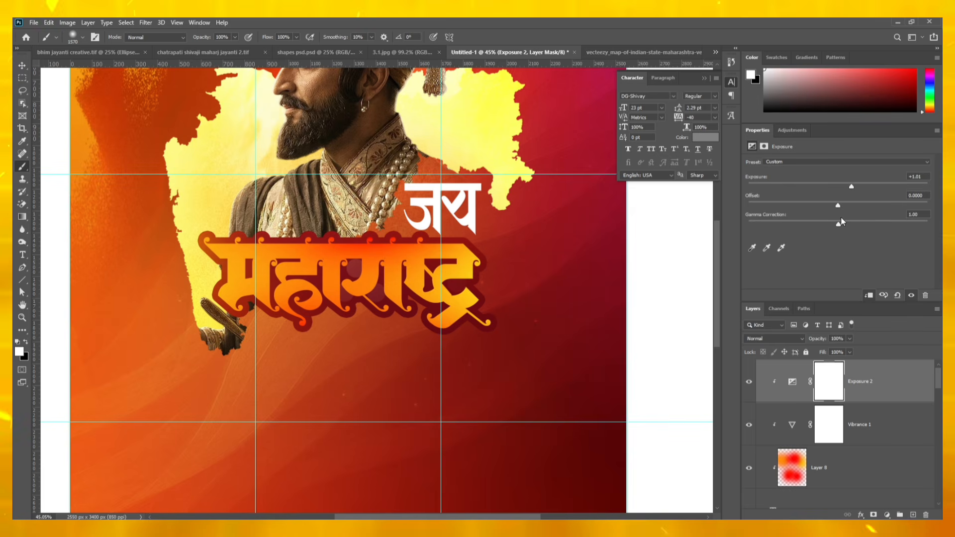
drag(839, 225, 845, 226)
drag(849, 186, 856, 186)
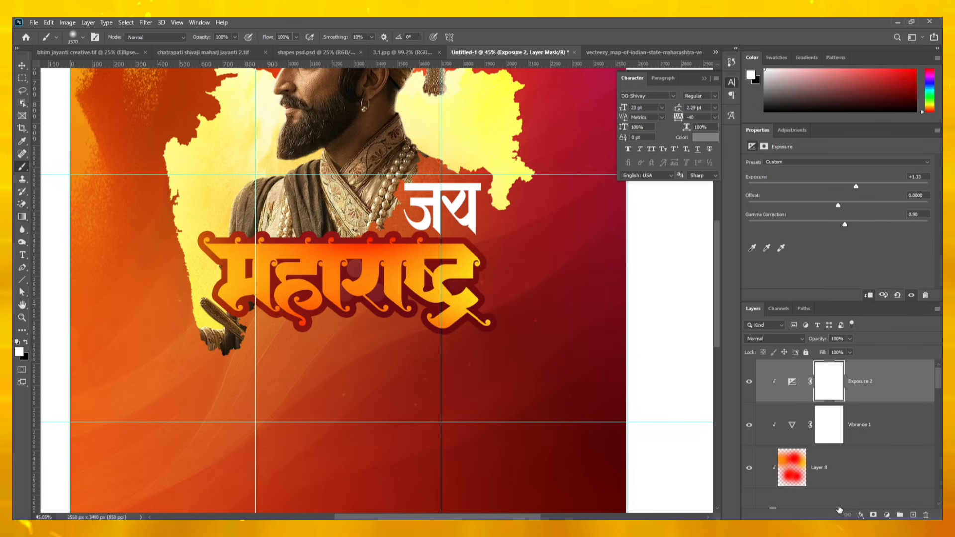
Step: Give the upper महाराष्ट्र text layer a white Color Dodge Inner Glow with 33% opacity and 16 px size
scroll(814, 437, down, 2)
click(836, 428)
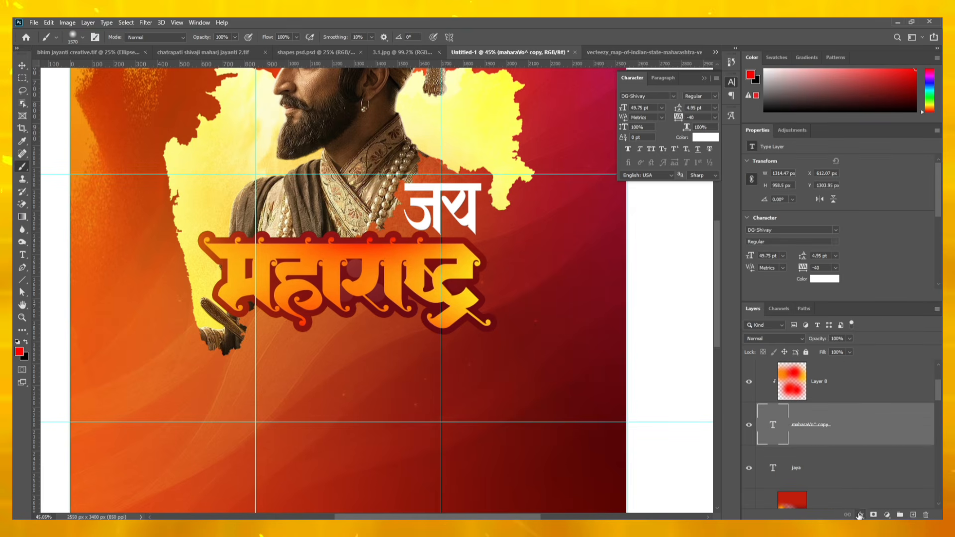
click(861, 515)
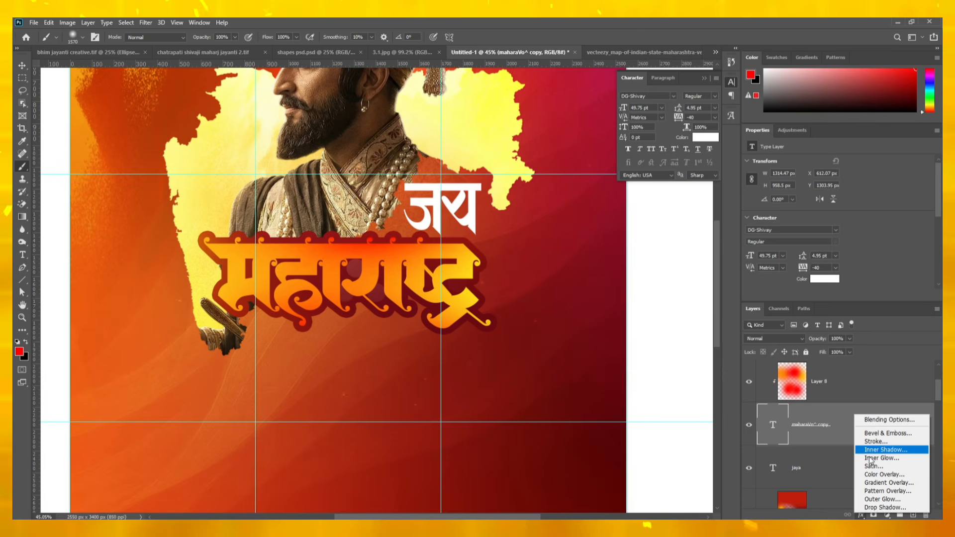
click(871, 459)
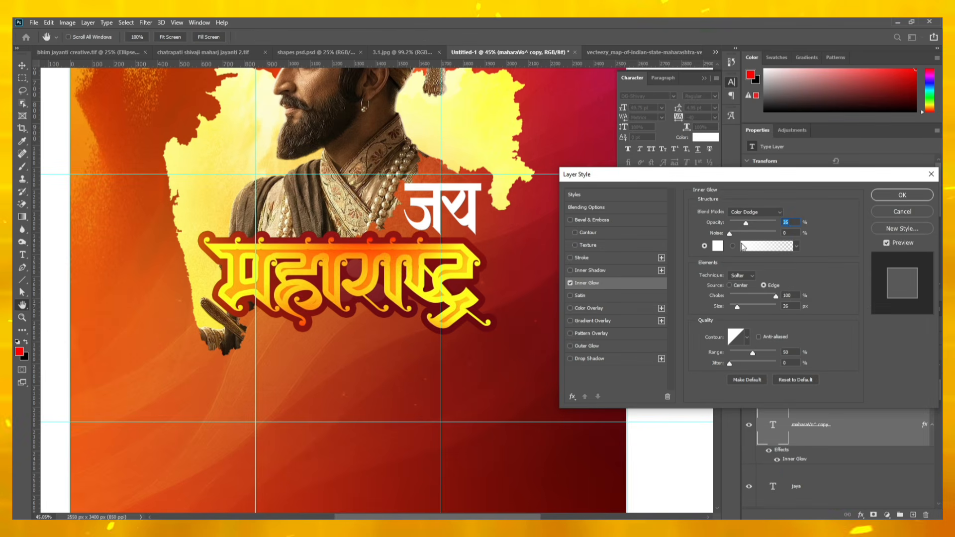
drag(746, 225, 745, 225)
drag(736, 306, 736, 303)
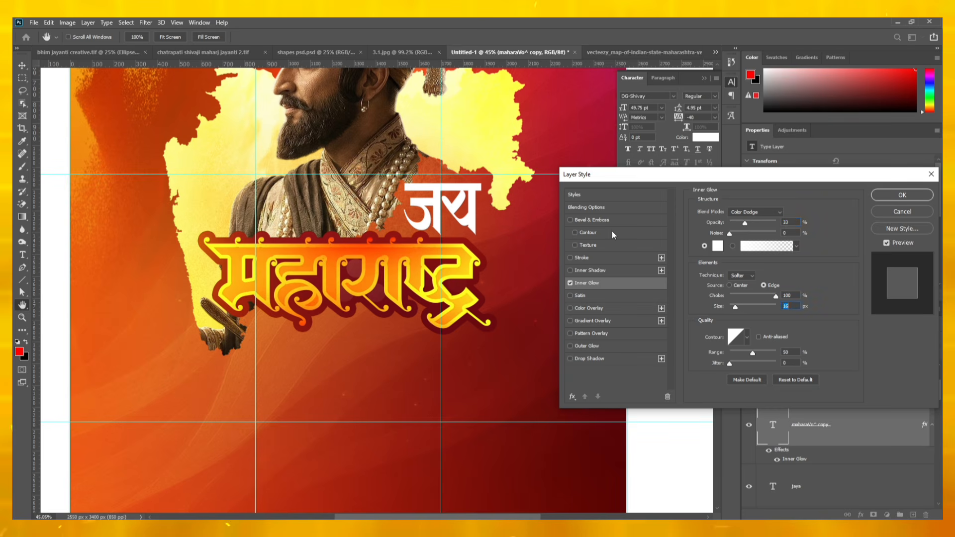
Step: Add a smooth Emboss-style Bevel & Emboss to the same title text layer with a size of 68 px
click(637, 219)
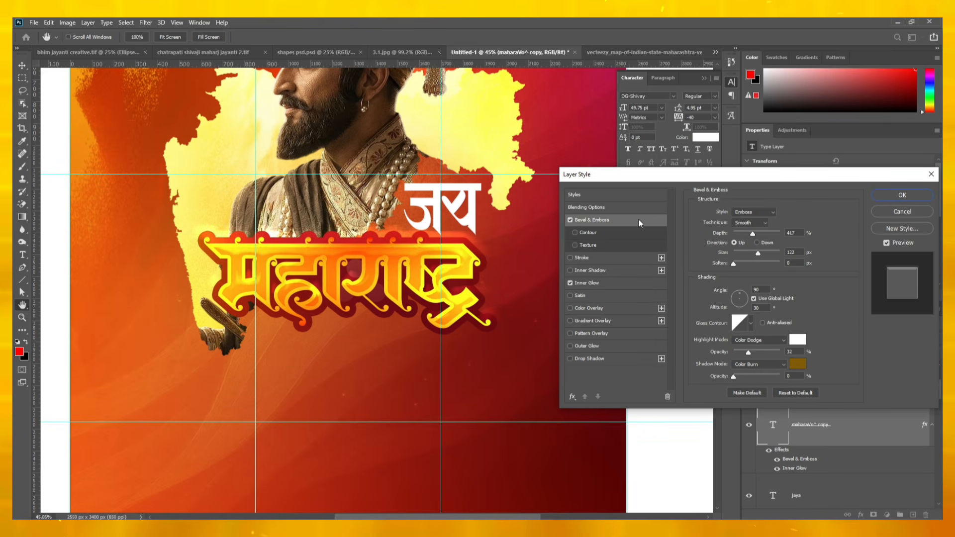
drag(750, 253, 748, 253)
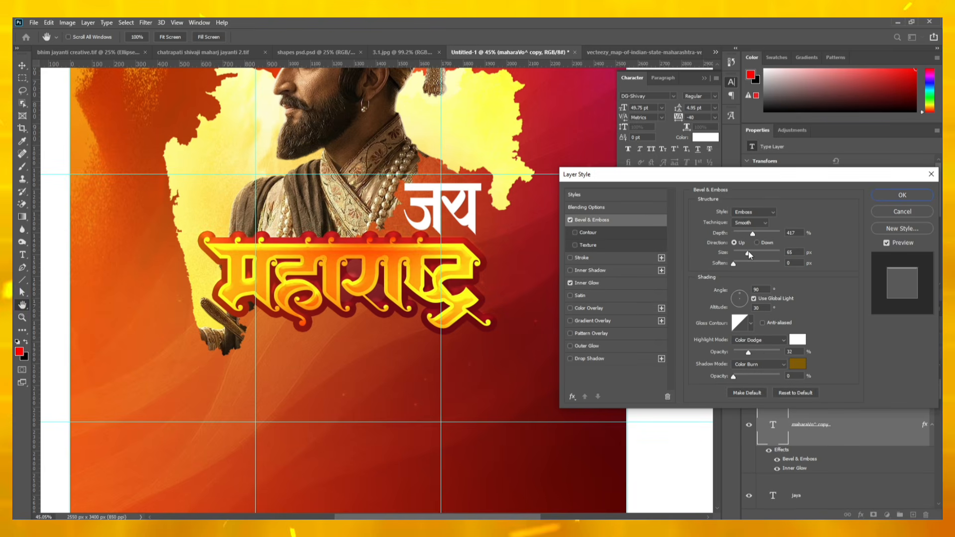
click(902, 195)
key(b)
Step: Brighten the title's Exposure adjustment to Exposure +2.16 and Gamma Correction 0.93
scroll(821, 397, up, 2)
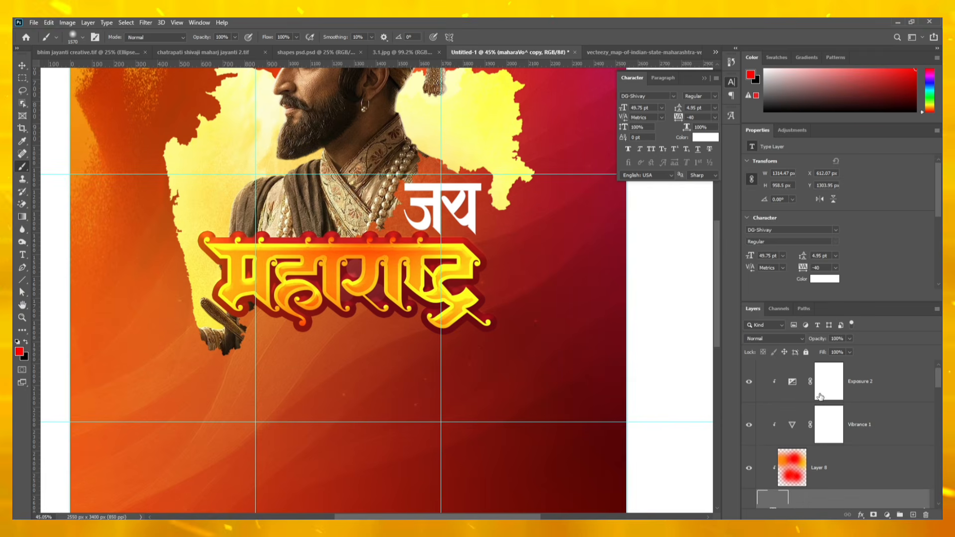
click(821, 397)
drag(856, 188, 868, 189)
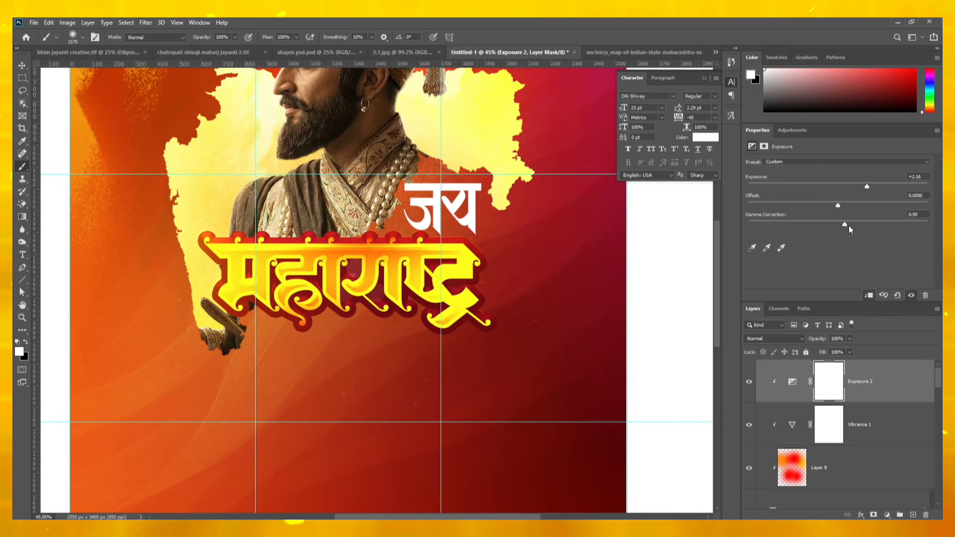
mouse_move(849, 226)
mouse_down()
mouse_move(860, 228)
mouse_move(843, 231)
mouse_up()
scroll(413, 241, down, 5)
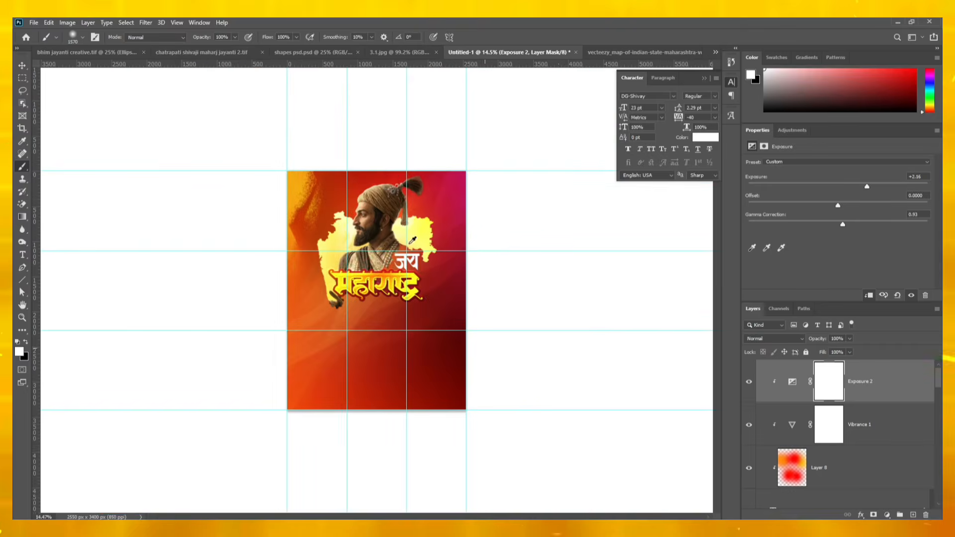
Step: Copy the Bevel & Emboss effect from the महाराष्ट्र text layer to the जय text layer
scroll(410, 244, up, 2)
click(22, 66)
scroll(275, 189, up, 1)
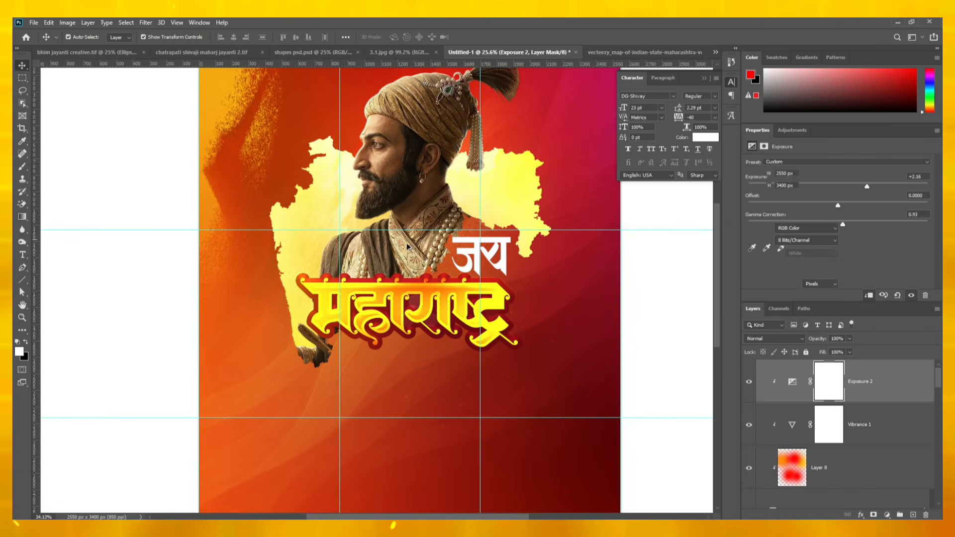
click(478, 254)
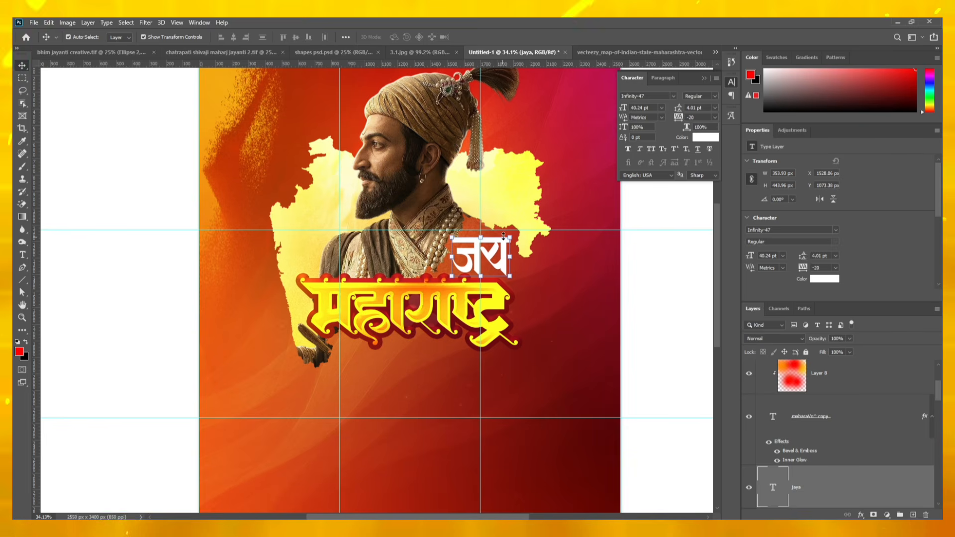
scroll(843, 457, down, 1)
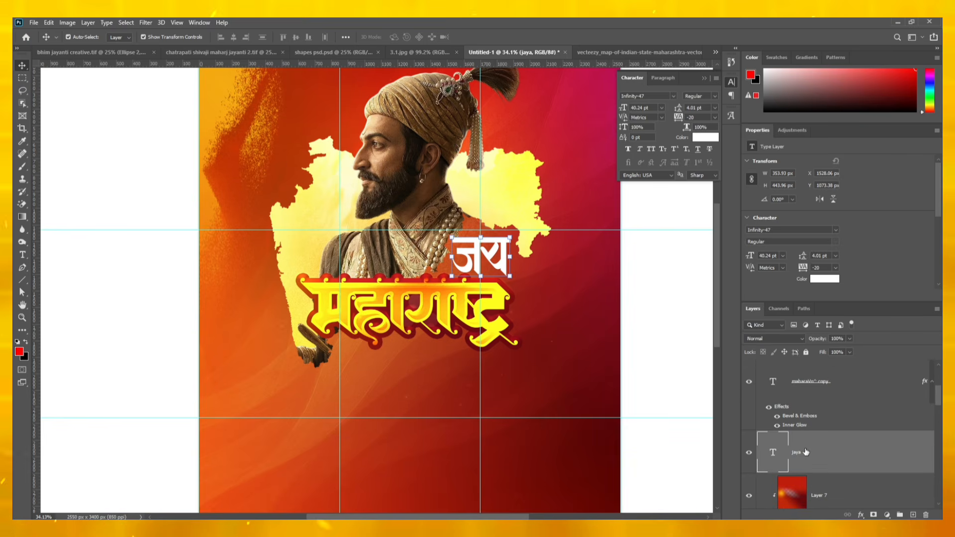
drag(799, 418, 798, 454)
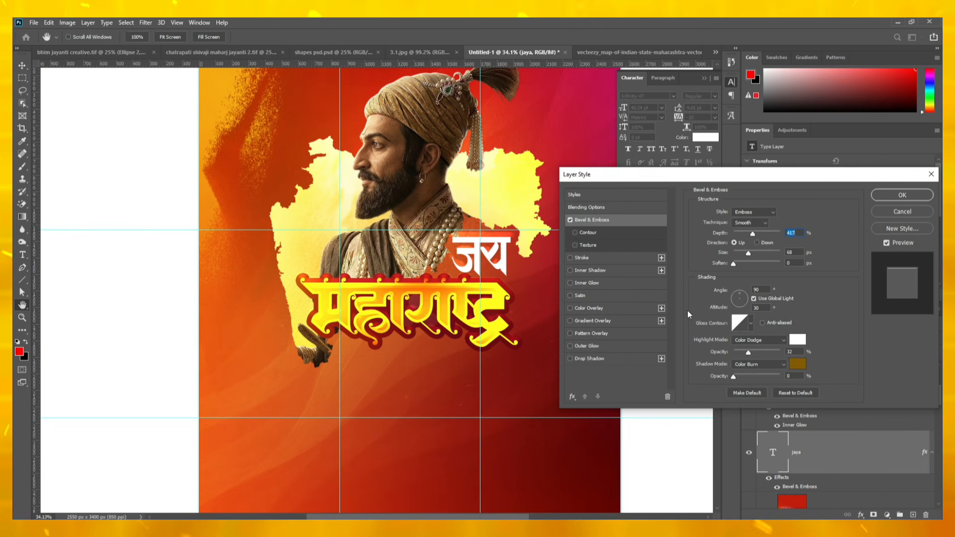
Step: Set the जय text's bevel size to 40 px and add a black Drop Shadow with 22% opacity and 37 px distance
double_click(798, 486)
drag(750, 253, 744, 252)
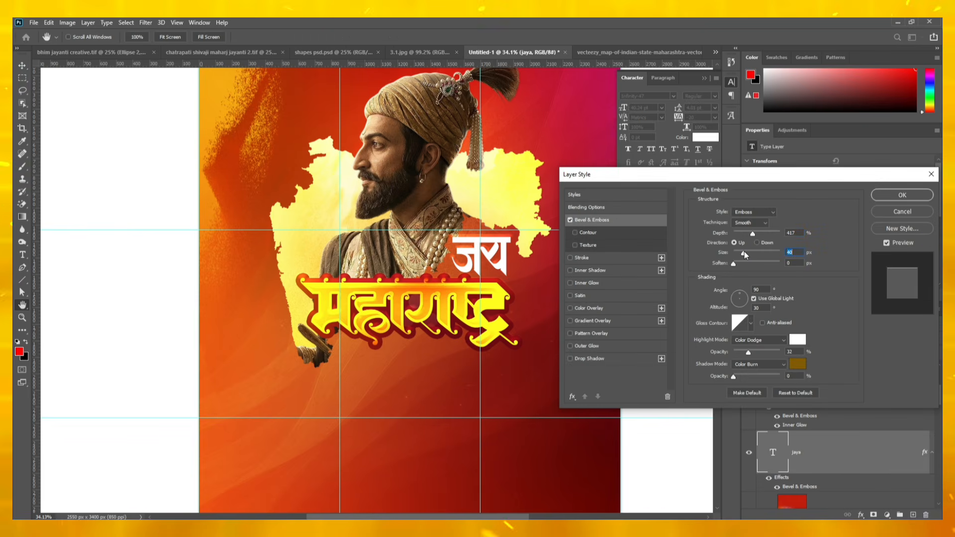
click(595, 359)
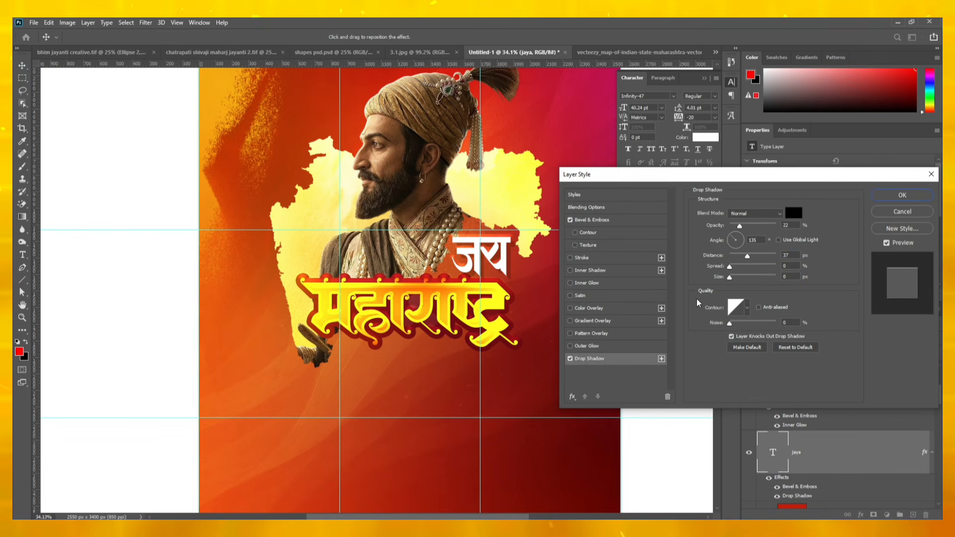
click(903, 195)
Step: Add a black Drop Shadow with 22% opacity, 135° angle and 37 px distance to the upper महाराष्ट्र text layer
click(493, 298)
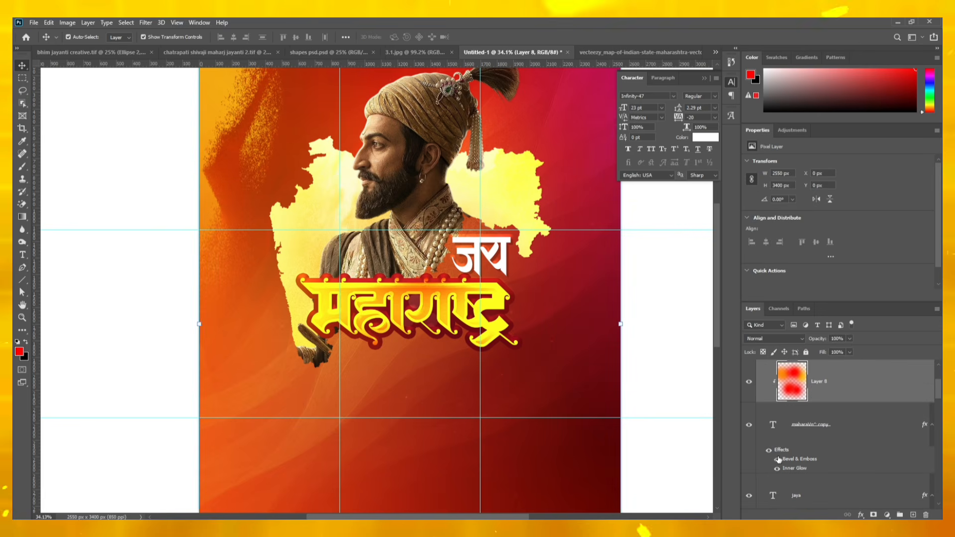
click(800, 472)
click(861, 515)
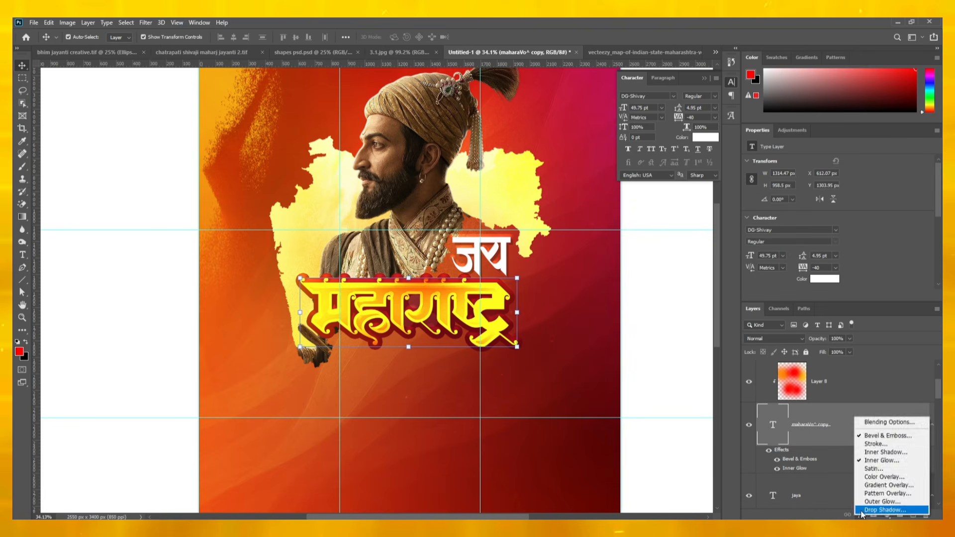
click(870, 511)
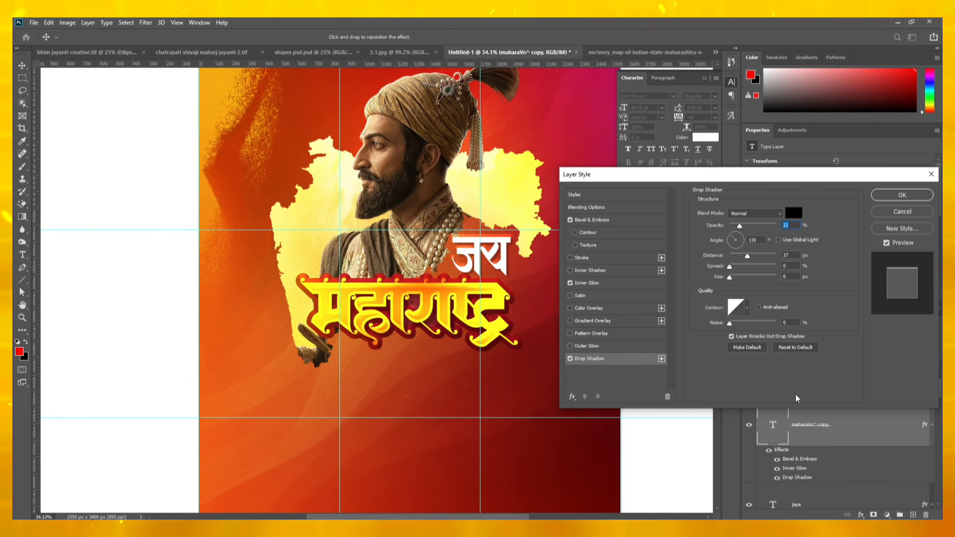
click(892, 195)
click(682, 299)
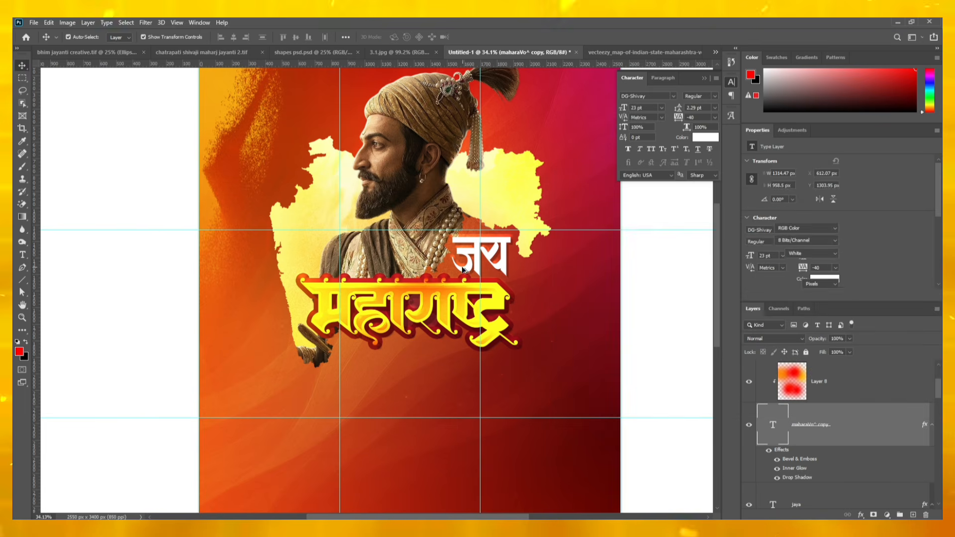
Step: Add a new text layer centred below the महाराष्ट्र title and set its font to Poppins Light
scroll(458, 271, down, 3)
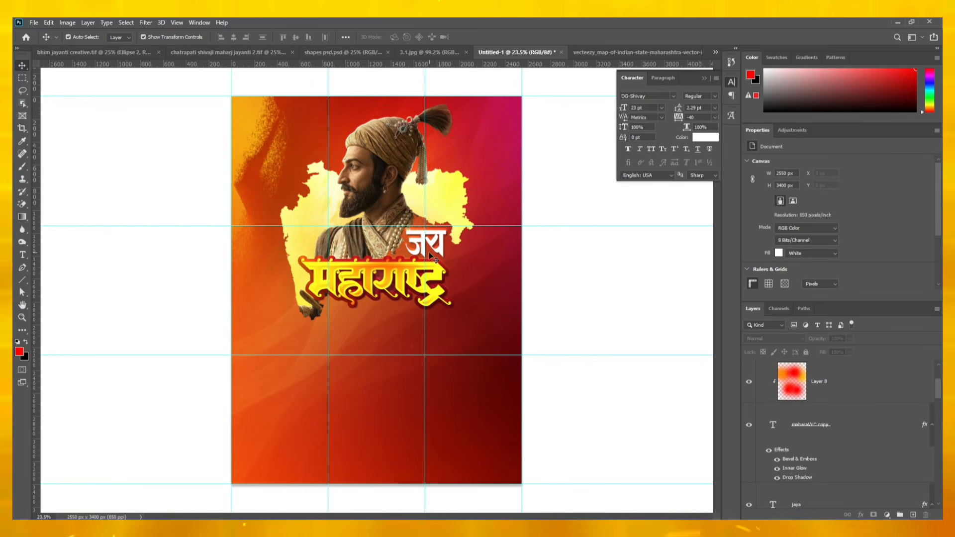
key(t)
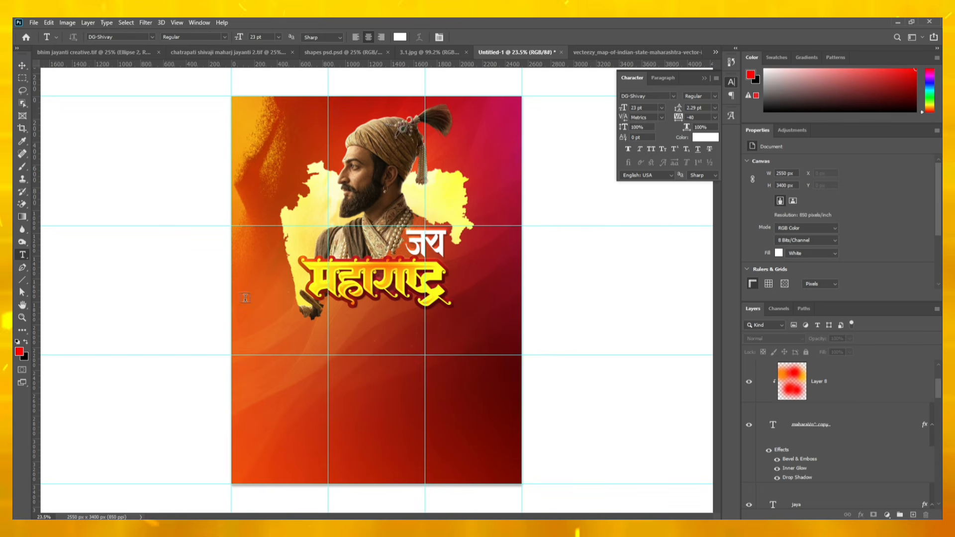
click(378, 371)
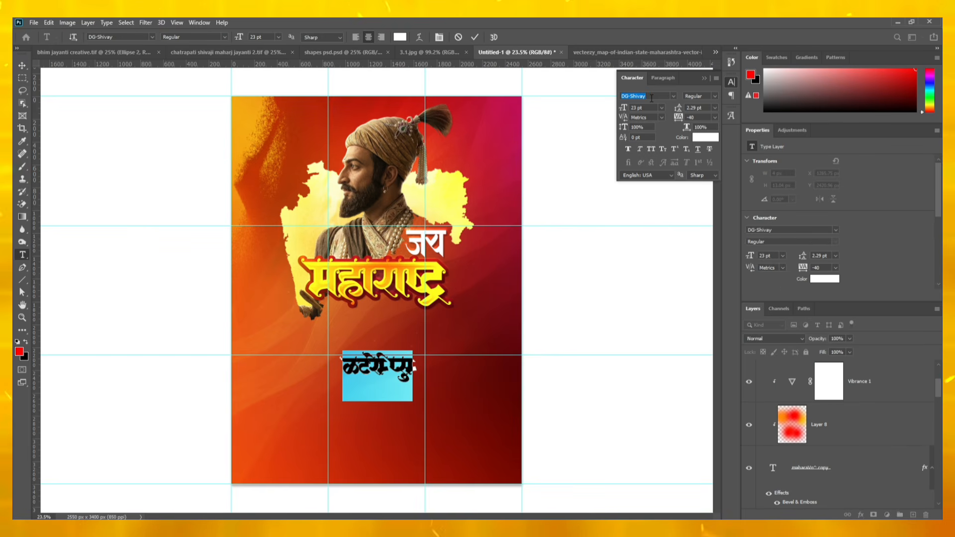
text(pop)
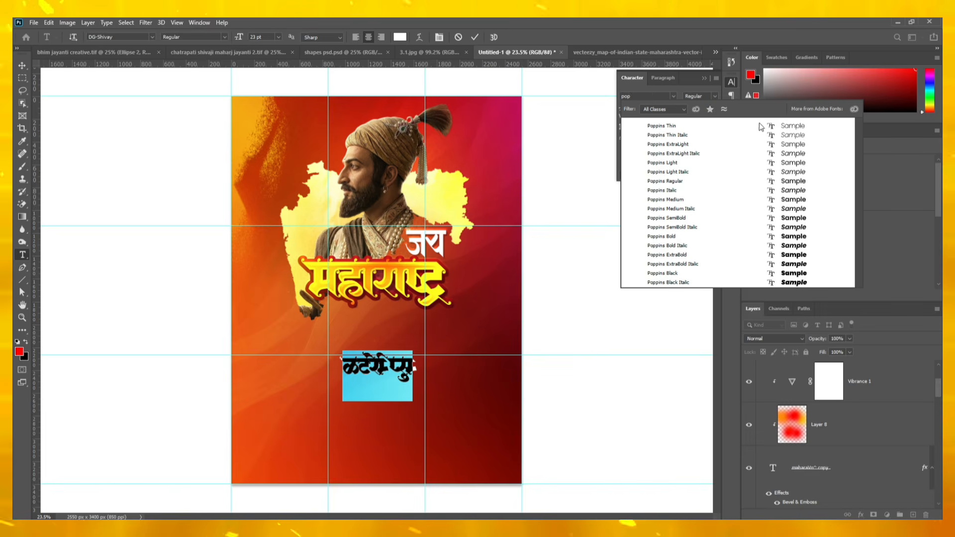
click(717, 163)
Step: Set the placeholder text's size to 11 pt and its tracking to -30
click(716, 117)
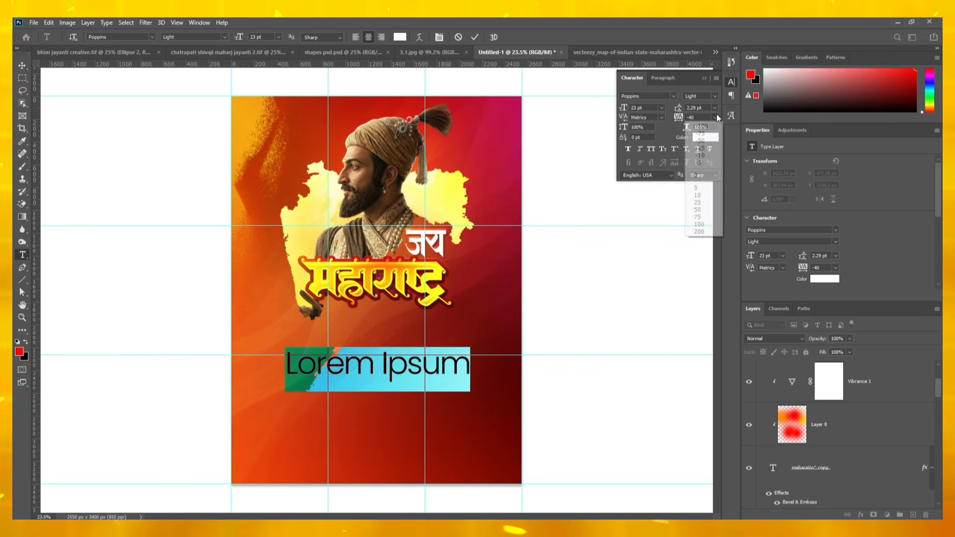
click(702, 141)
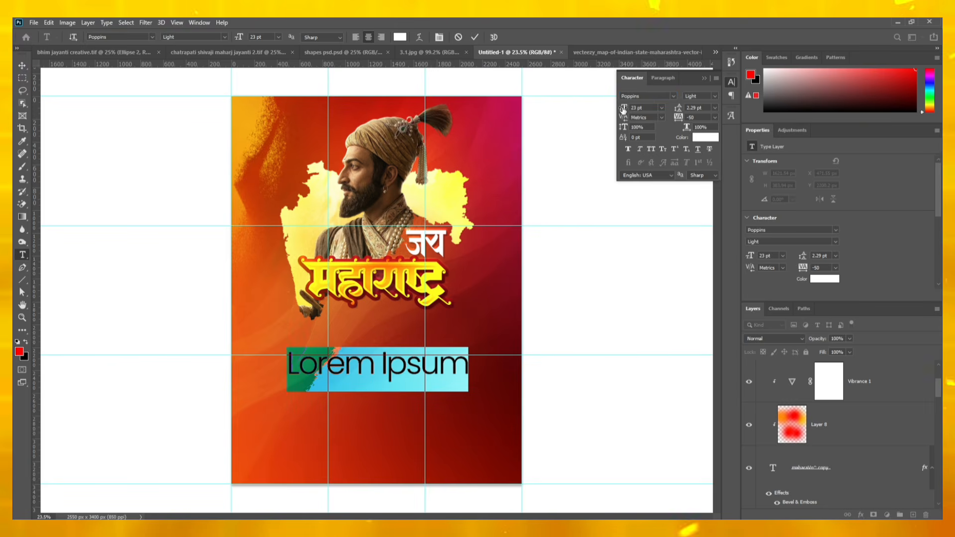
drag(623, 109, 617, 113)
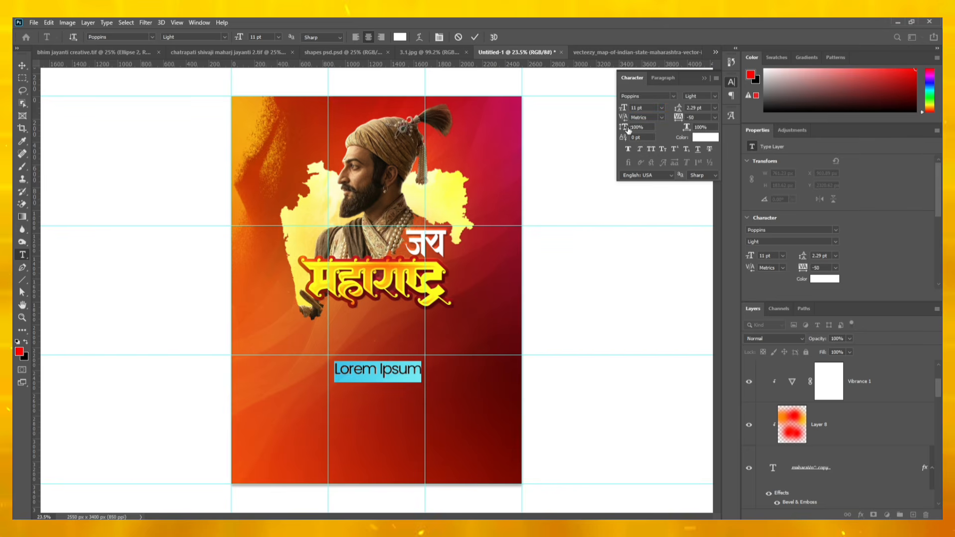
click(715, 117)
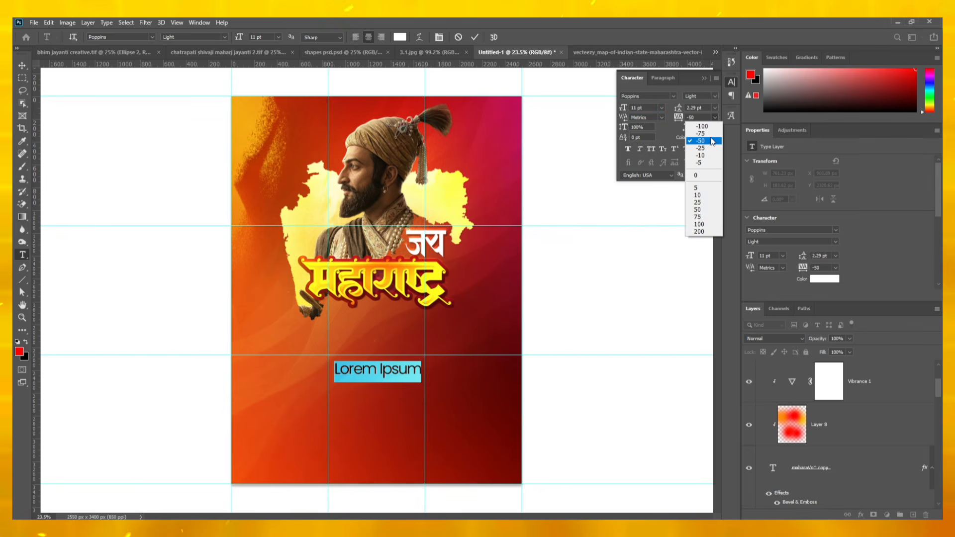
click(712, 142)
key(shift+Up)
key(shift+Up)
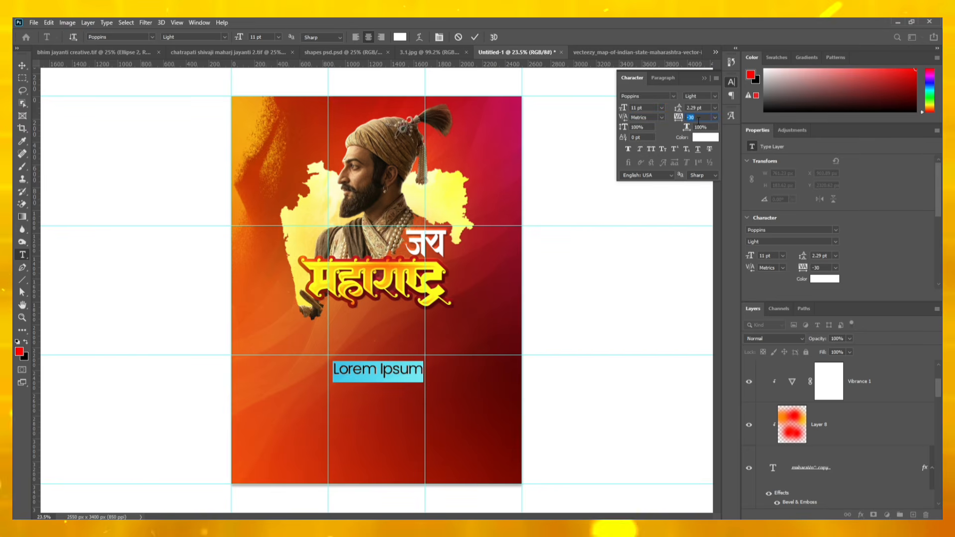
scroll(788, 382, up, 3)
click(788, 381)
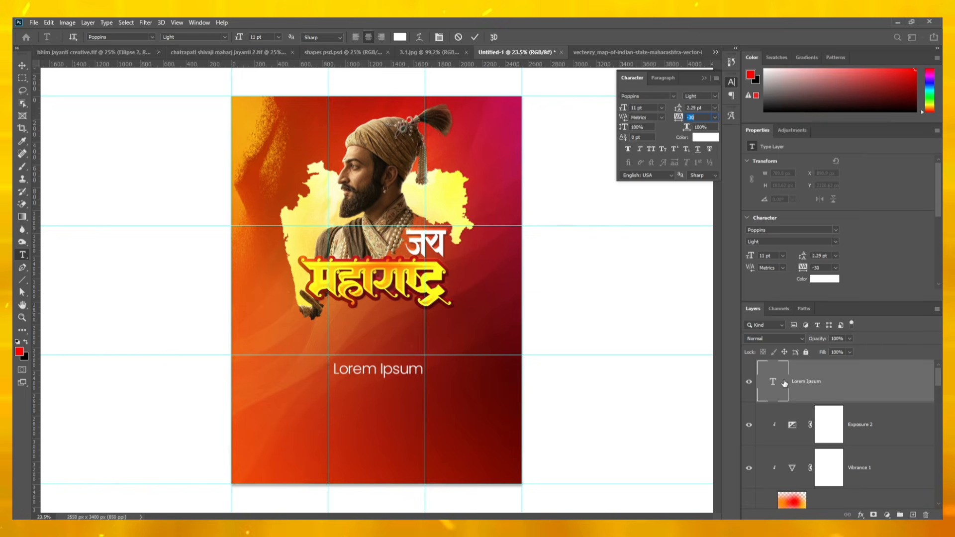
Step: Replace the Lorem Ipsum placeholder with the Devanagari line "महाराष्ट्र दिन"
double_click(785, 383)
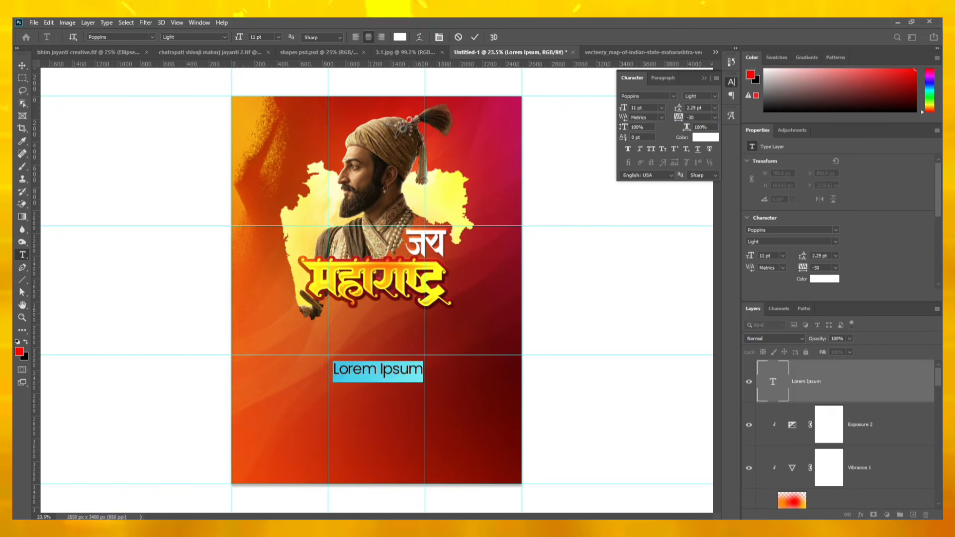
click(869, 528)
click(853, 341)
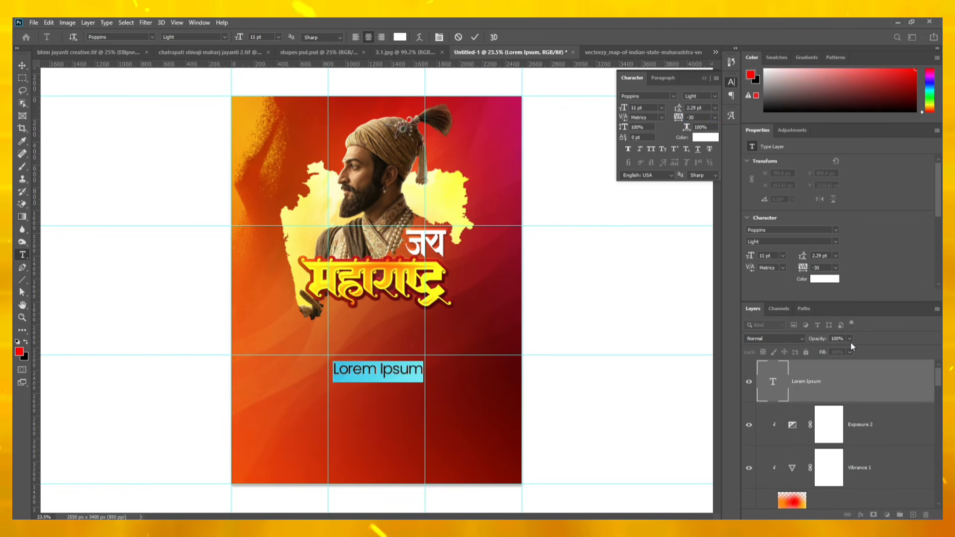
text(maharas)
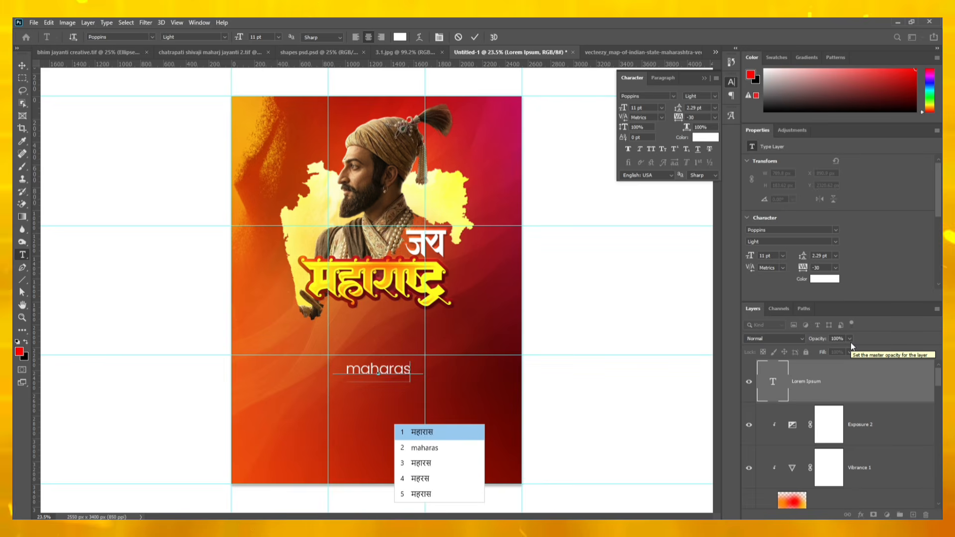
text(htra din)
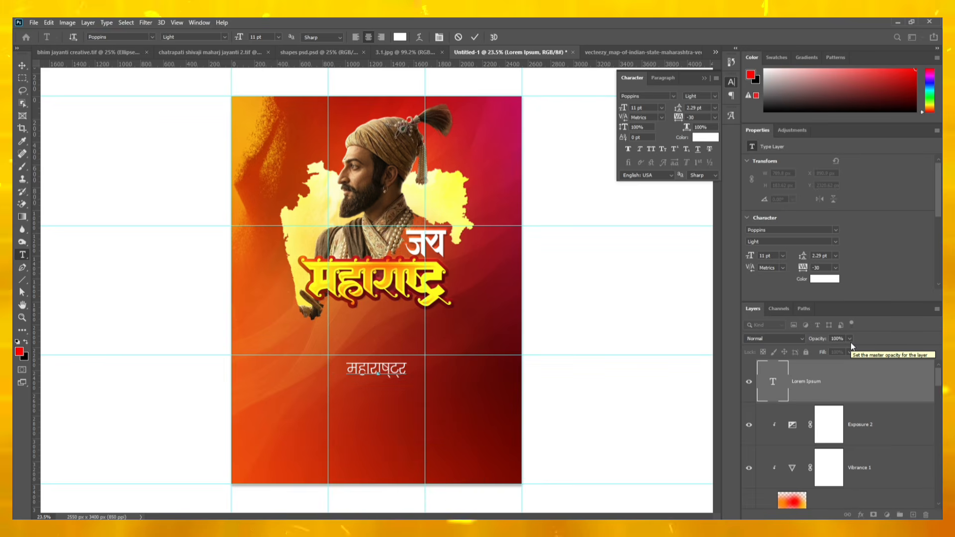
key(space)
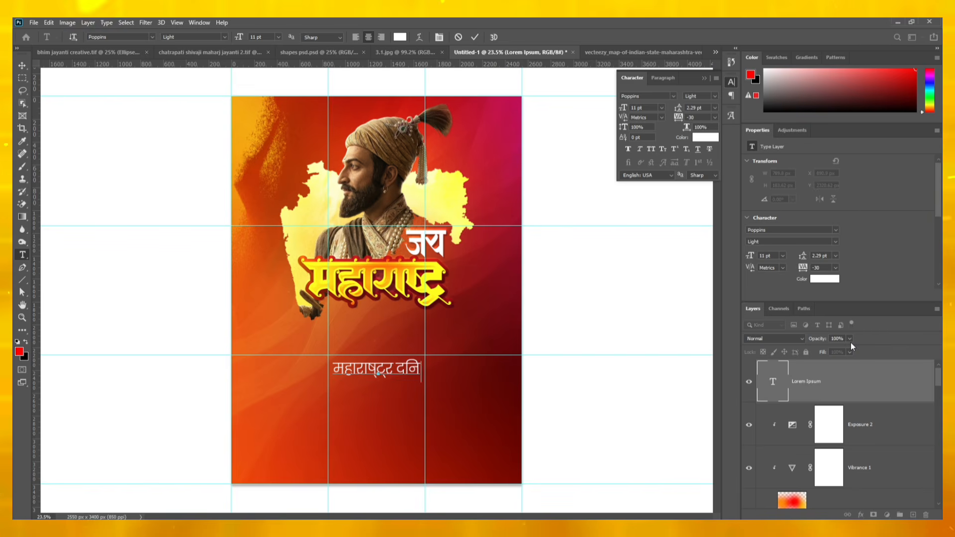
Step: Add a second line reading "व जागतिक कामगार दिन" to the text
key(BackSpace)
text(t)
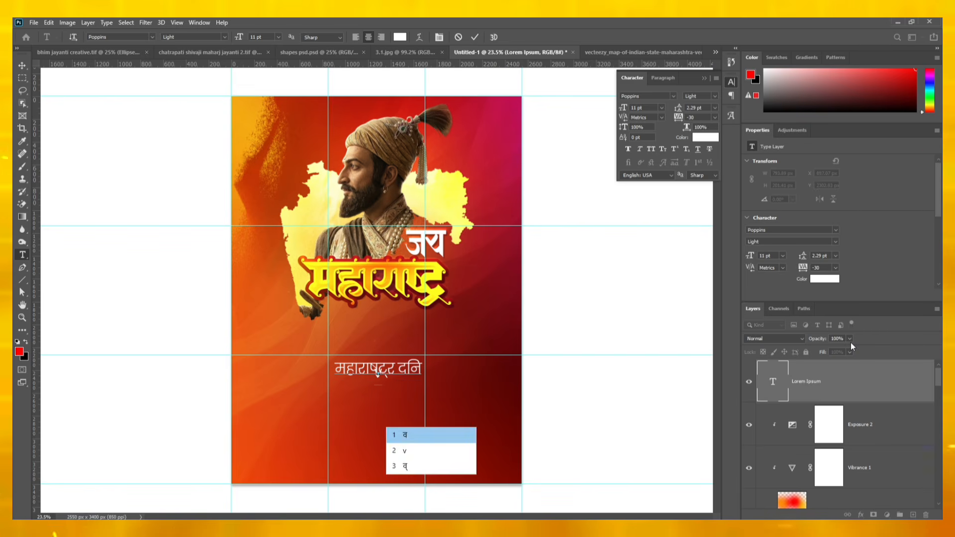
key(space)
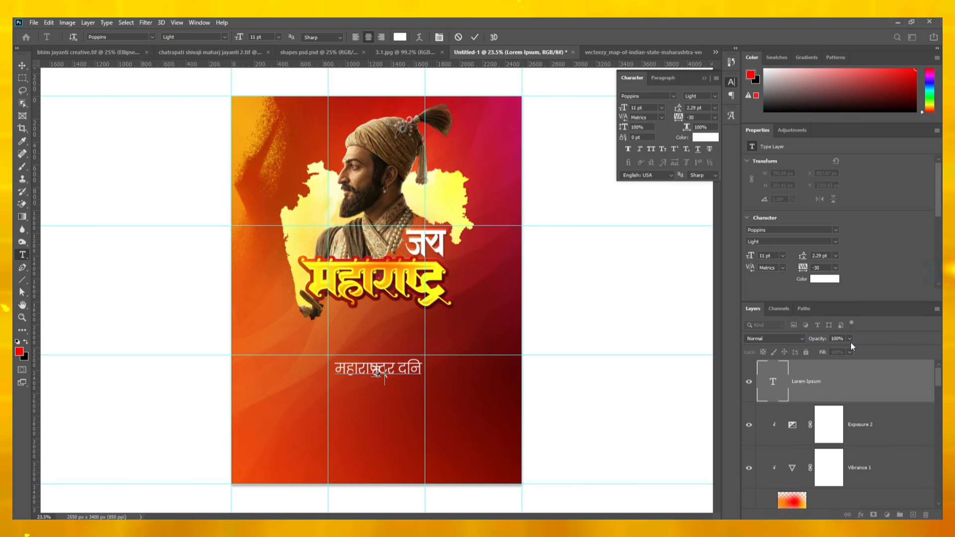
text(jagat)
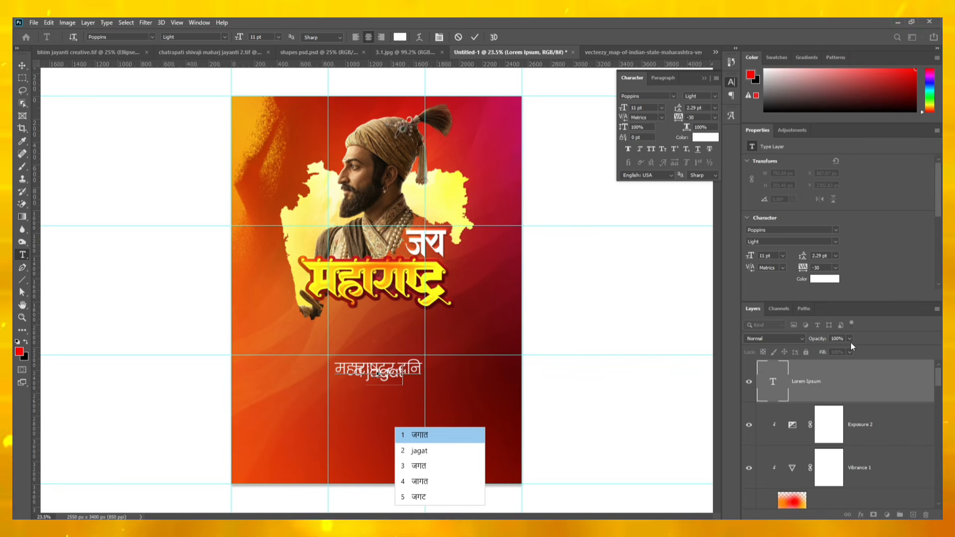
text(ik )
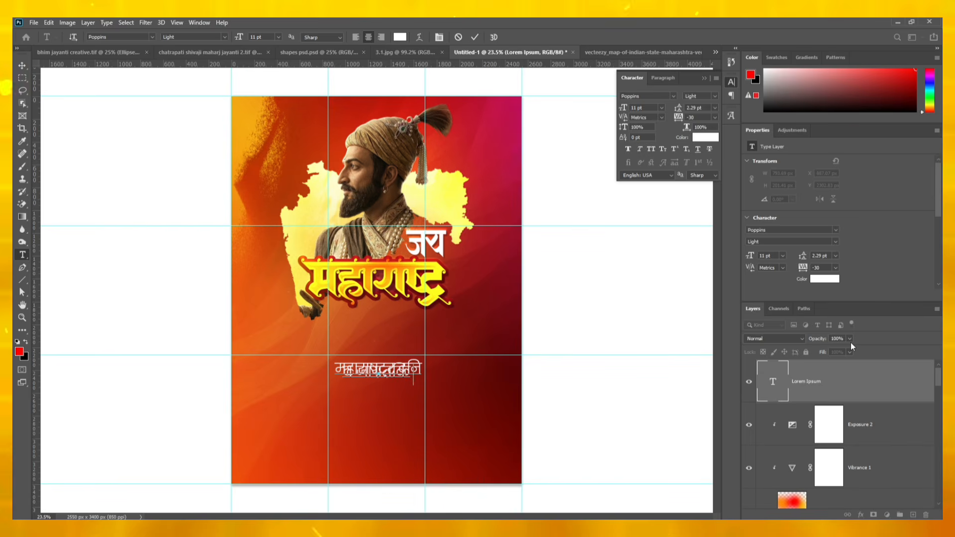
text(kamgar )
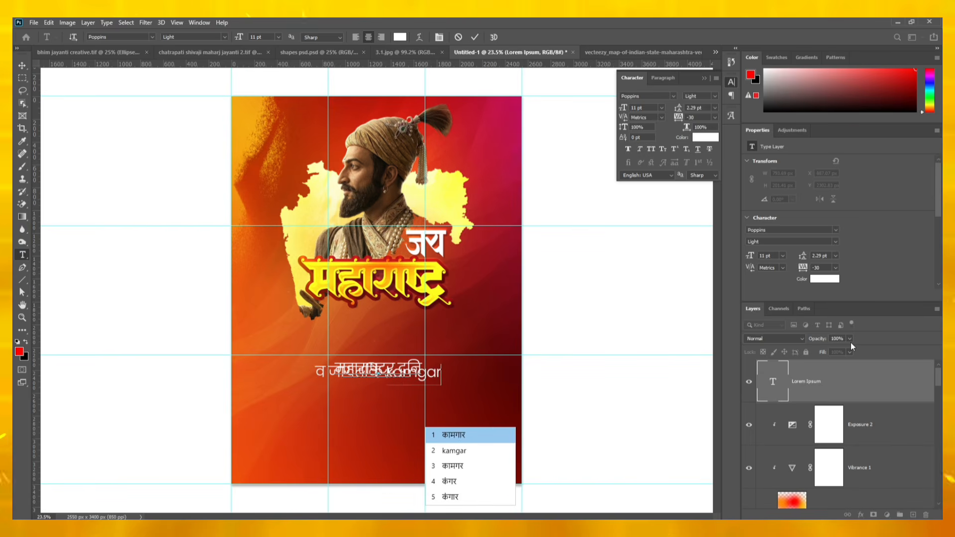
text(din)
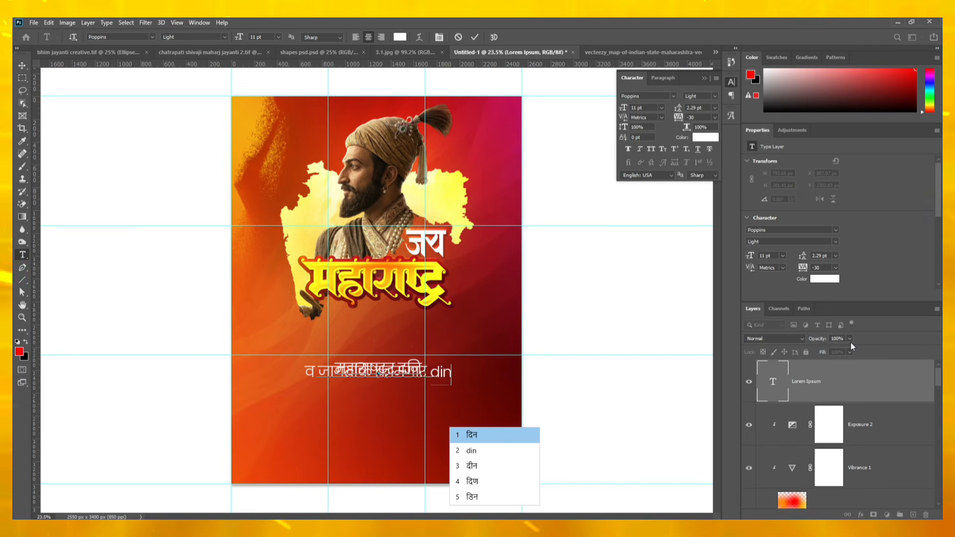
Step: Set the two-line text's leading to Auto and its paragraph layout to World-Ready Layout
double_click(771, 387)
click(715, 107)
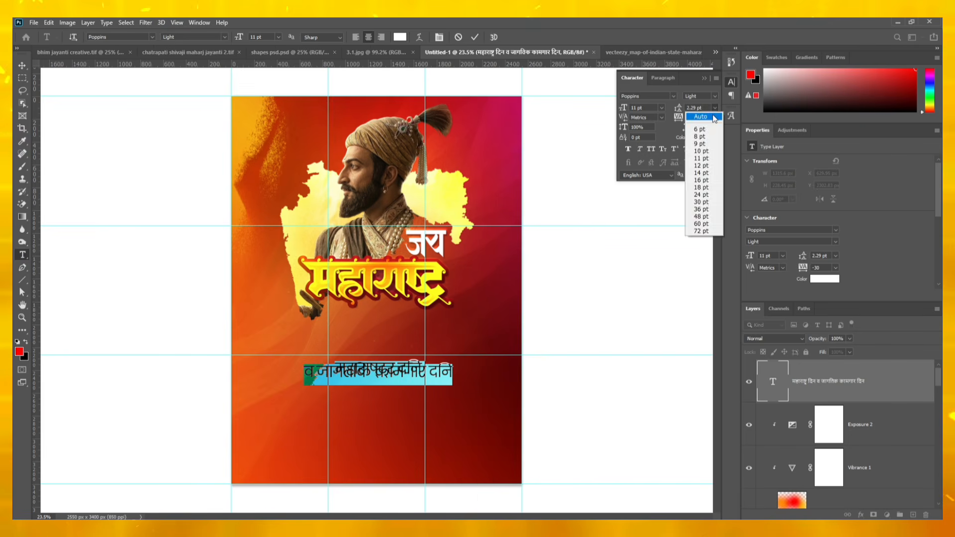
click(699, 115)
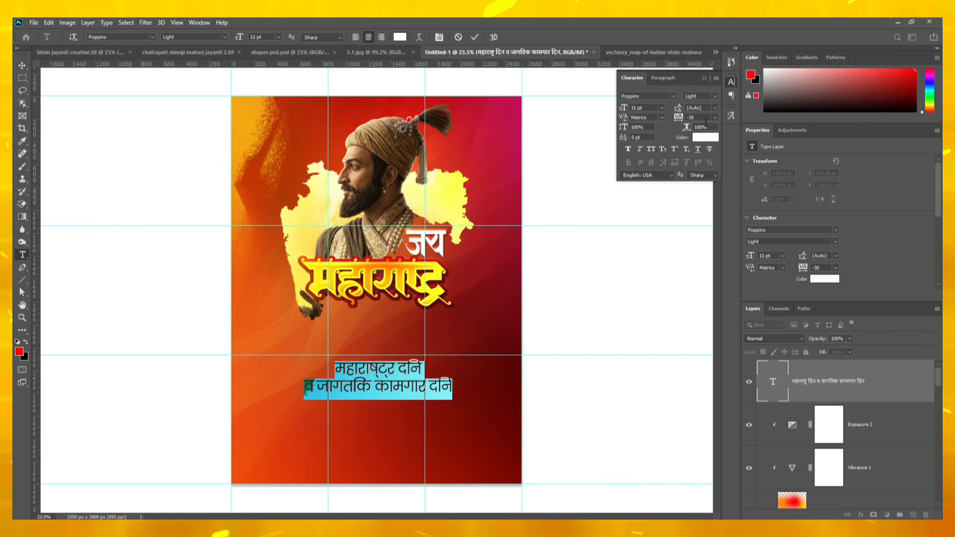
click(664, 79)
click(716, 78)
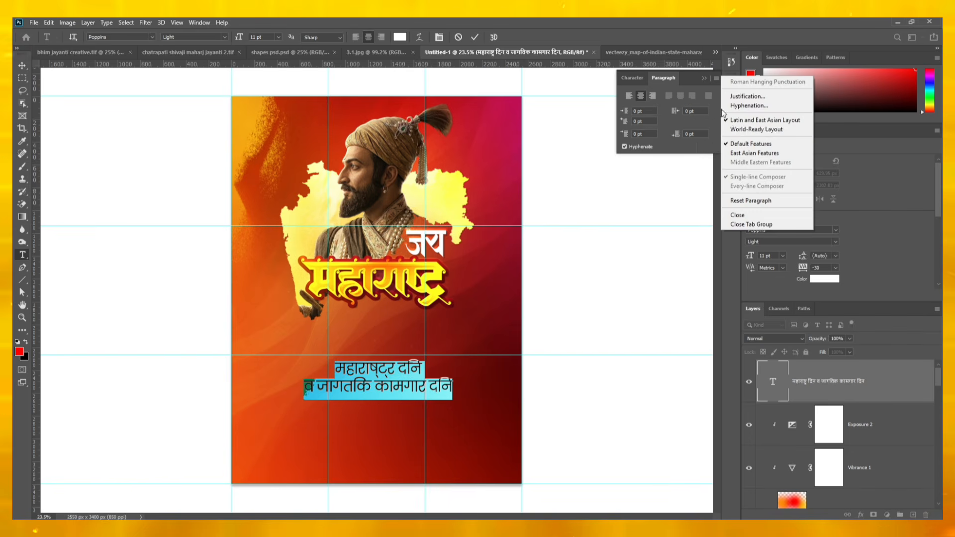
click(732, 129)
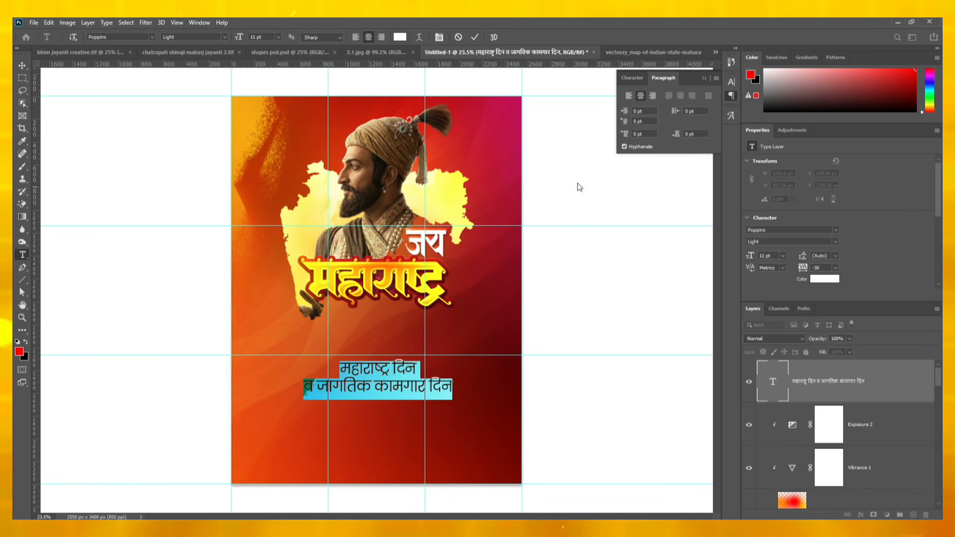
click(782, 384)
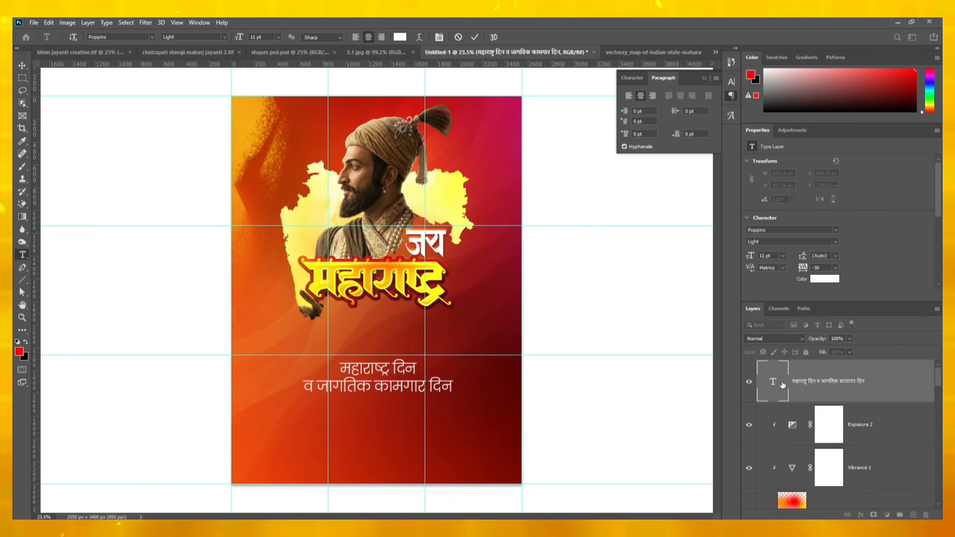
Step: Set the default text engine to World-Ready Layout in the Type preferences
click(55, 26)
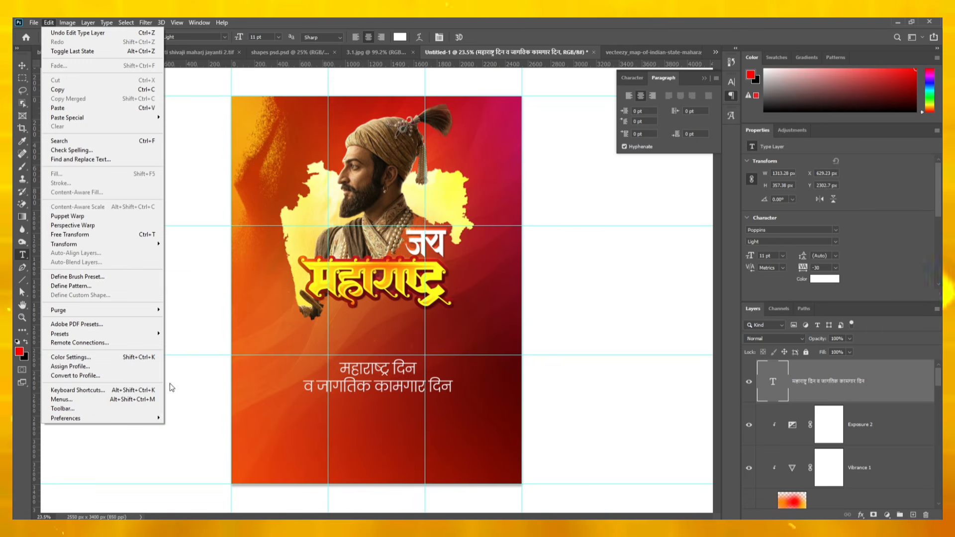
mouse_move(100, 418)
click(182, 375)
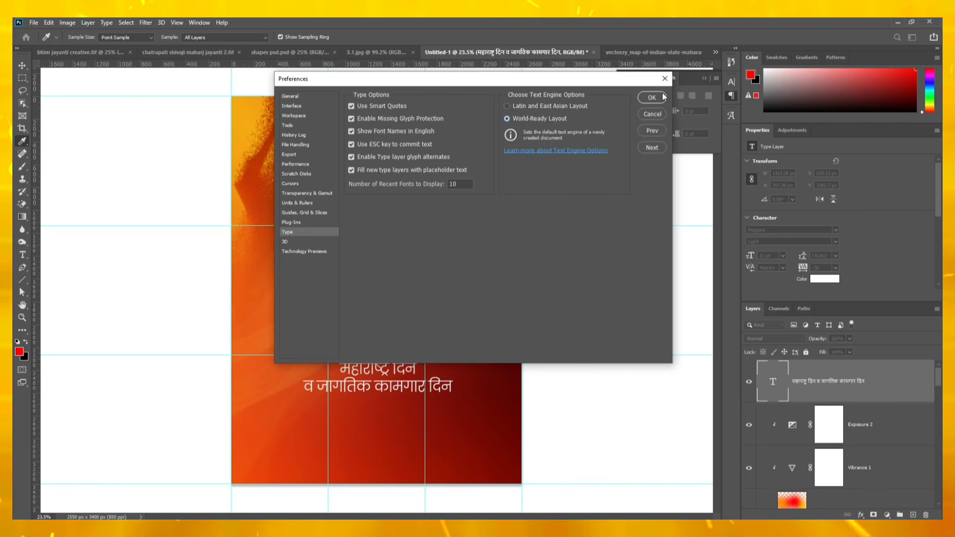
click(651, 98)
Step: Place the two-line text directly beneath the महाराष्ट्र title and scale it down to 76.20%
click(22, 65)
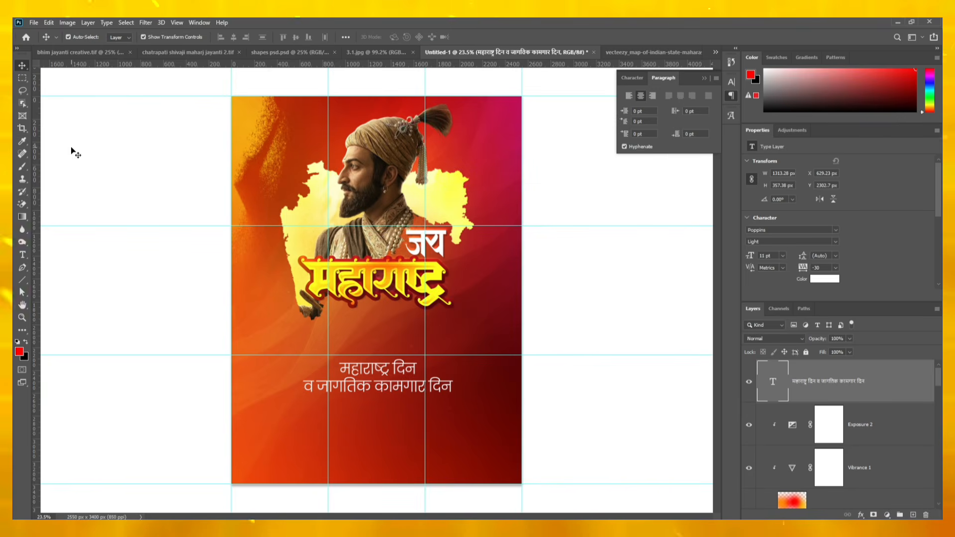
drag(399, 385, 402, 333)
drag(458, 324, 447, 324)
scroll(433, 324, up, 4)
drag(383, 340, 383, 337)
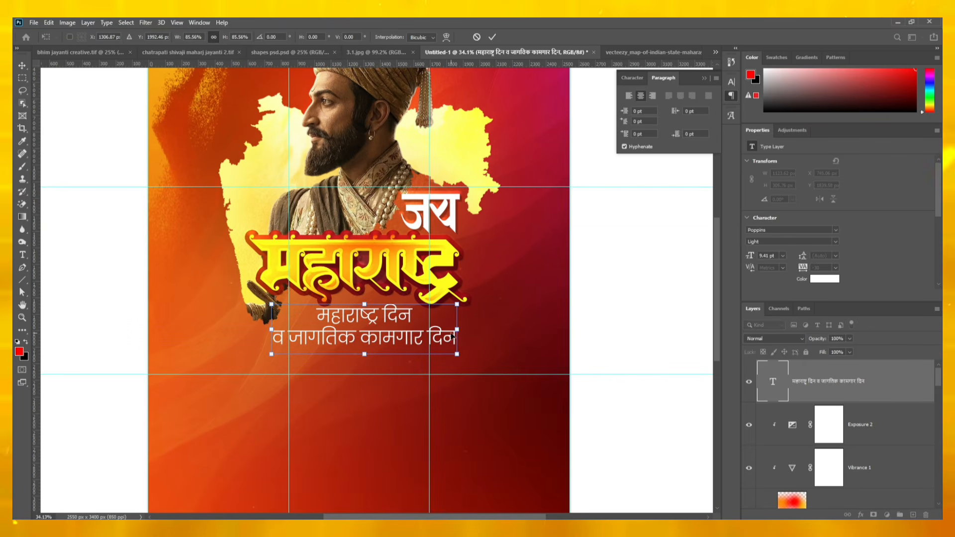
drag(454, 330, 442, 330)
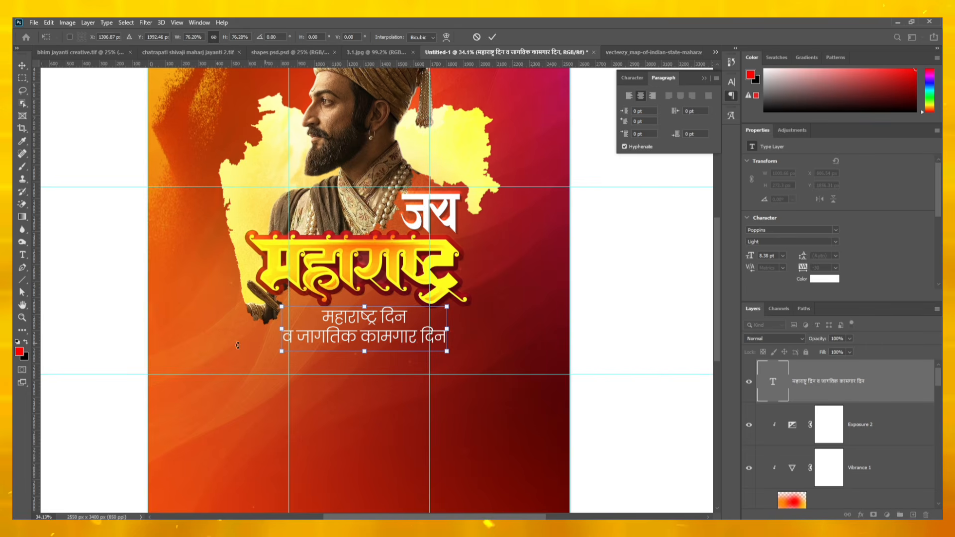
key(Return)
Step: Move the line break so that "व" ends the first line and "जागतिक कामगार दिन" forms the second
click(281, 330)
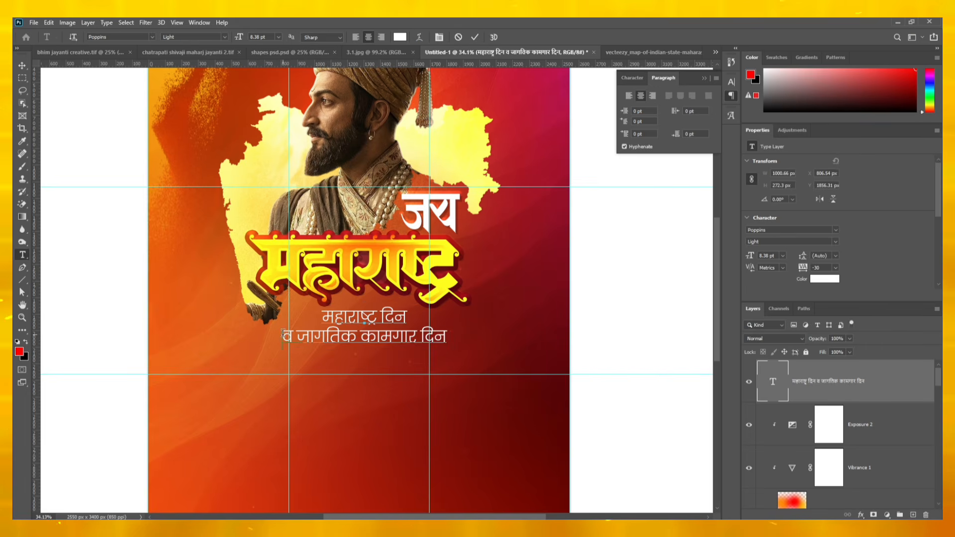
key(BackSpace)
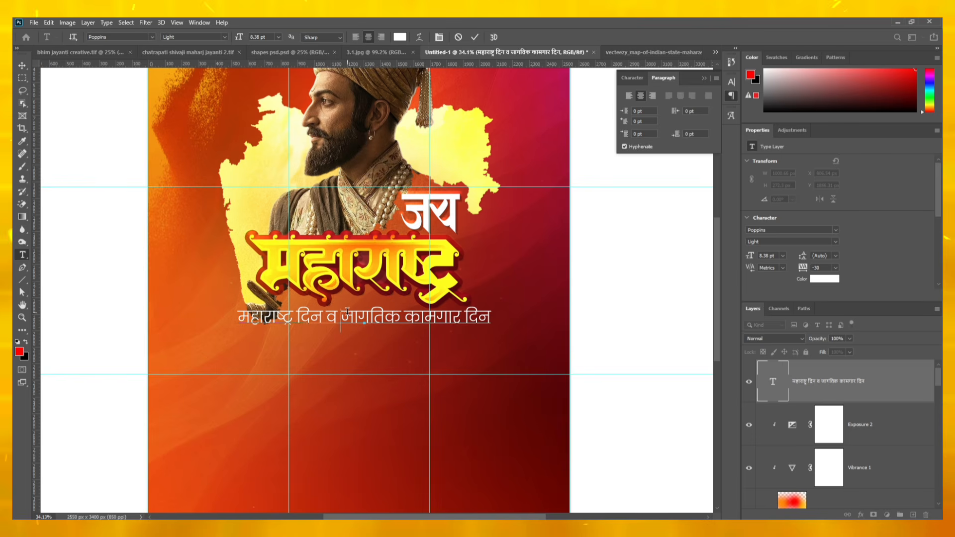
key(Return)
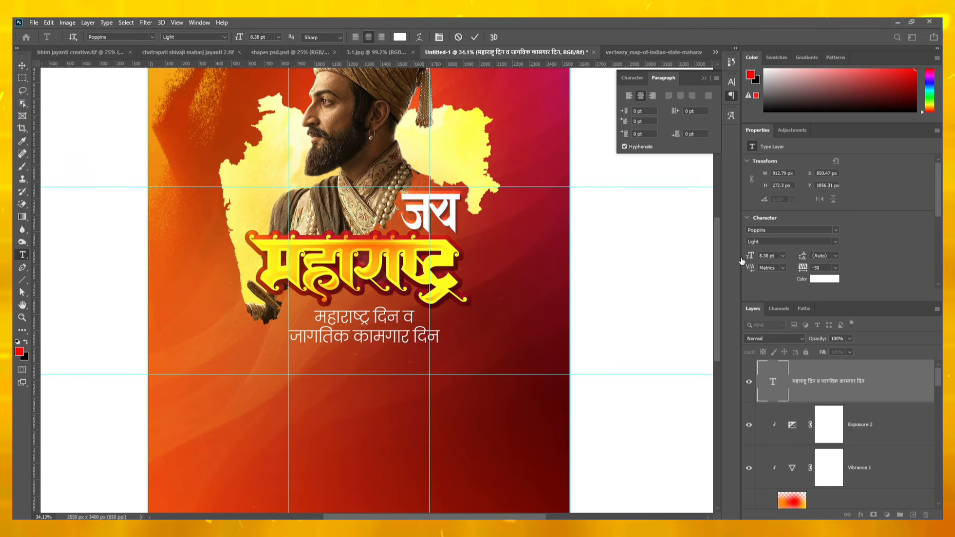
Step: Set the font style of the whole two-line text to Poppins SemiBold
double_click(763, 393)
click(633, 78)
click(716, 78)
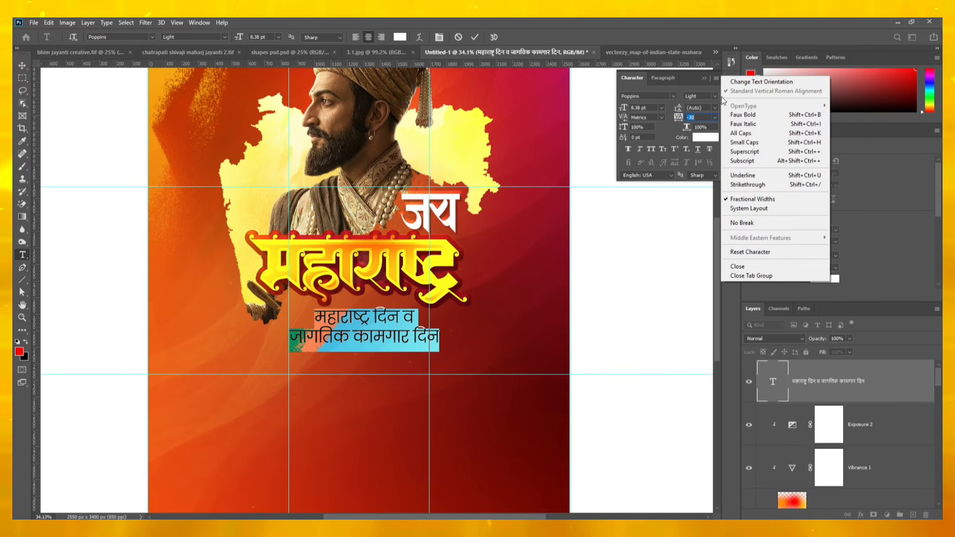
click(716, 78)
click(714, 96)
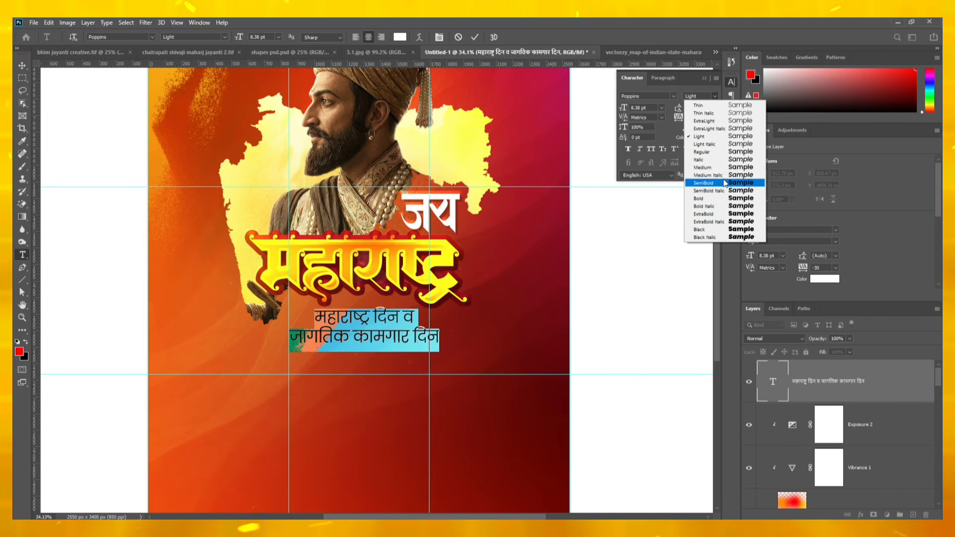
click(725, 183)
Step: Color the first line "महाराष्ट्र दिन व" yellow (#ffff5f), sampled from the map
drag(302, 325, 453, 312)
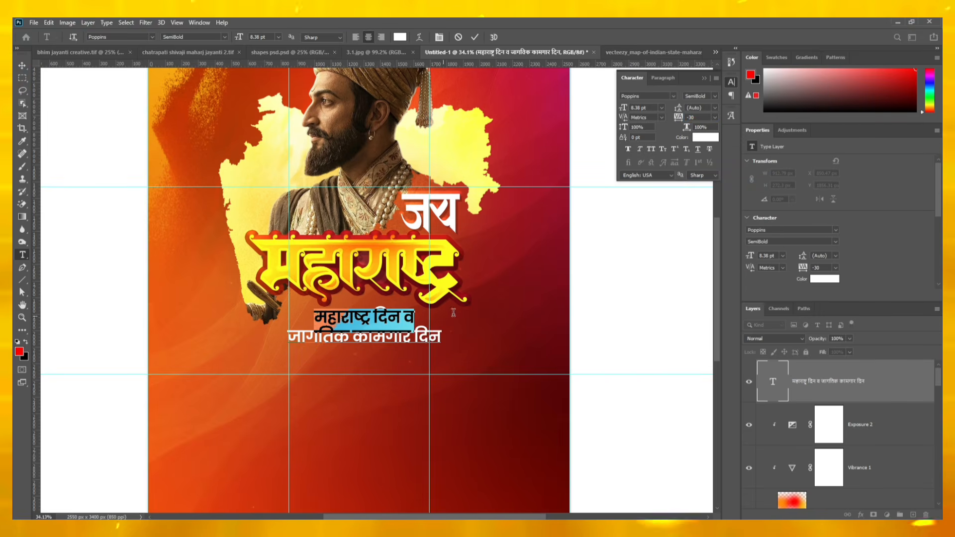
click(702, 137)
click(491, 141)
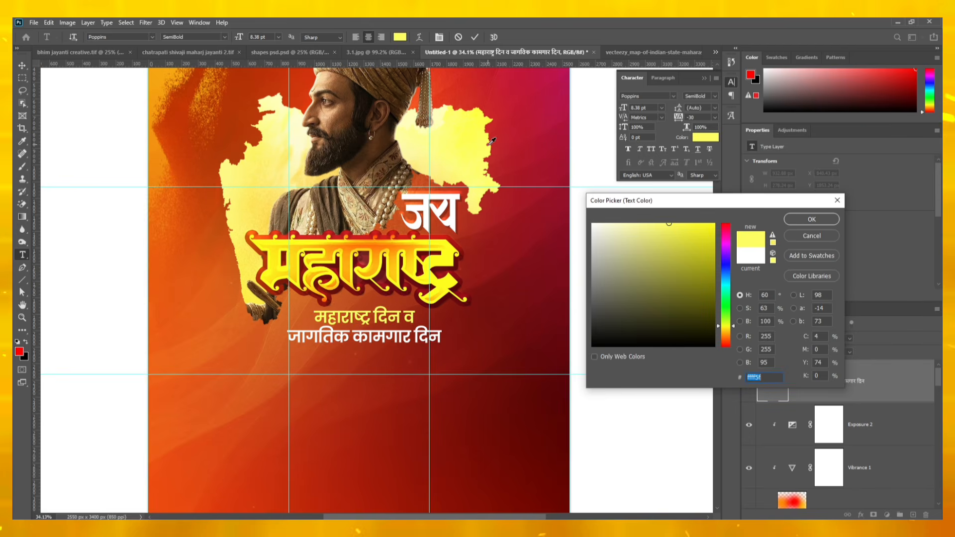
click(811, 219)
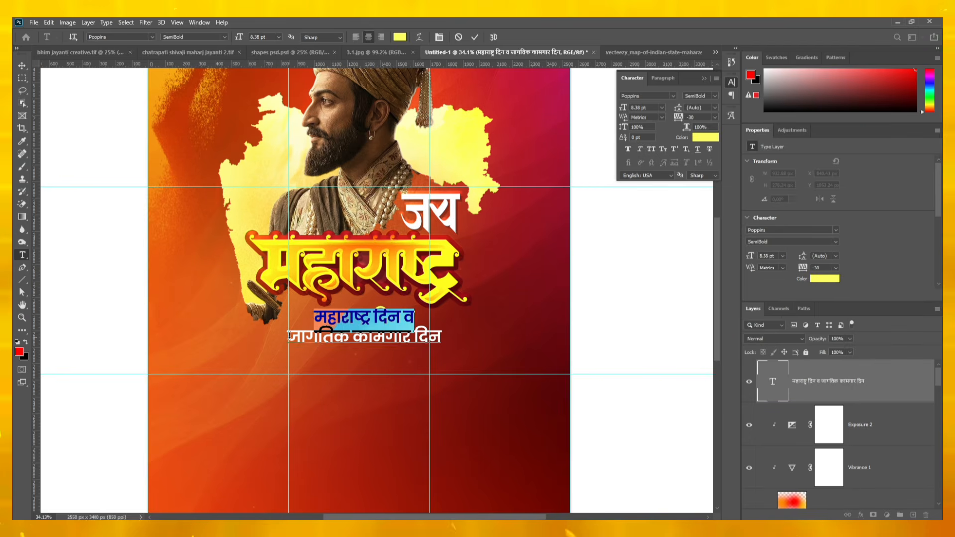
Step: Colour the second text line, "जागतिक कामगार दिन", golden yellow (ffc000)
drag(290, 335, 489, 328)
click(706, 137)
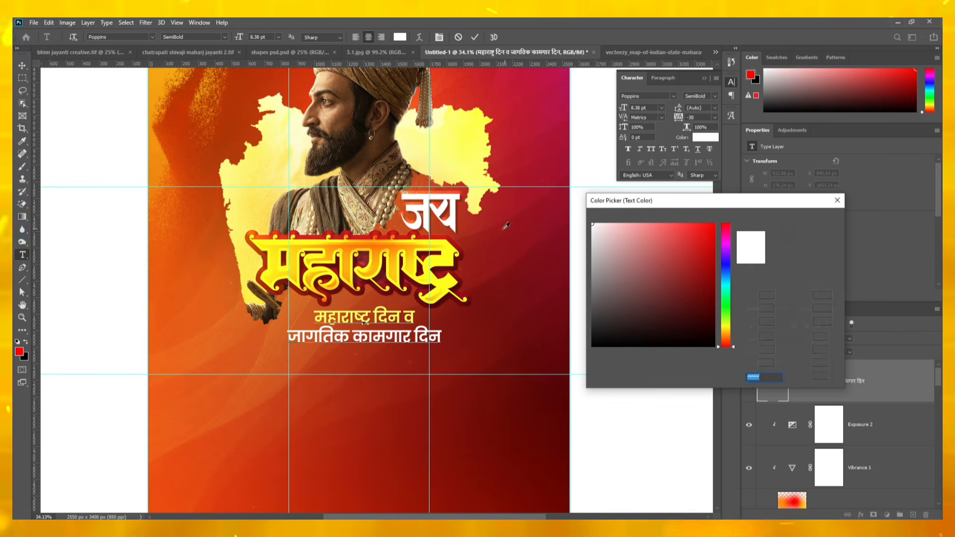
click(392, 245)
click(399, 246)
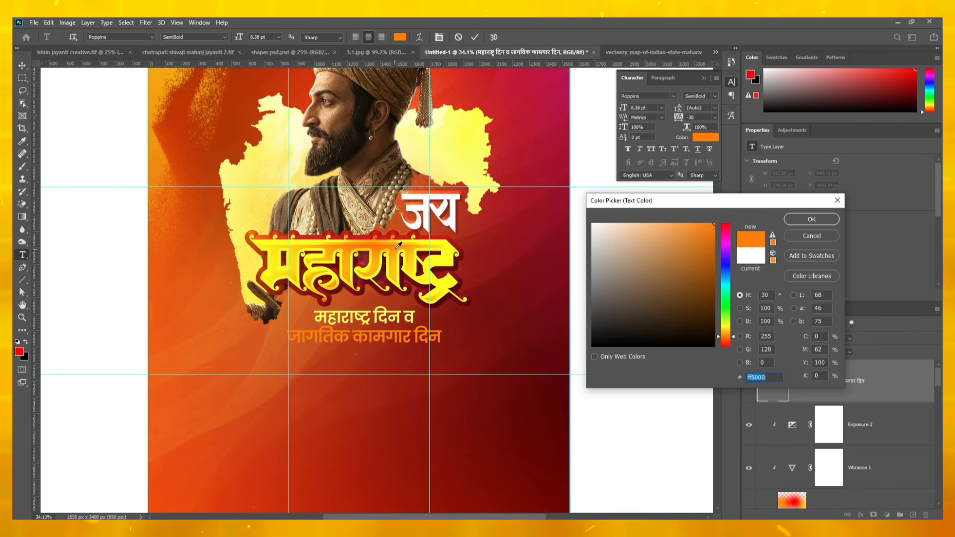
drag(729, 333, 730, 328)
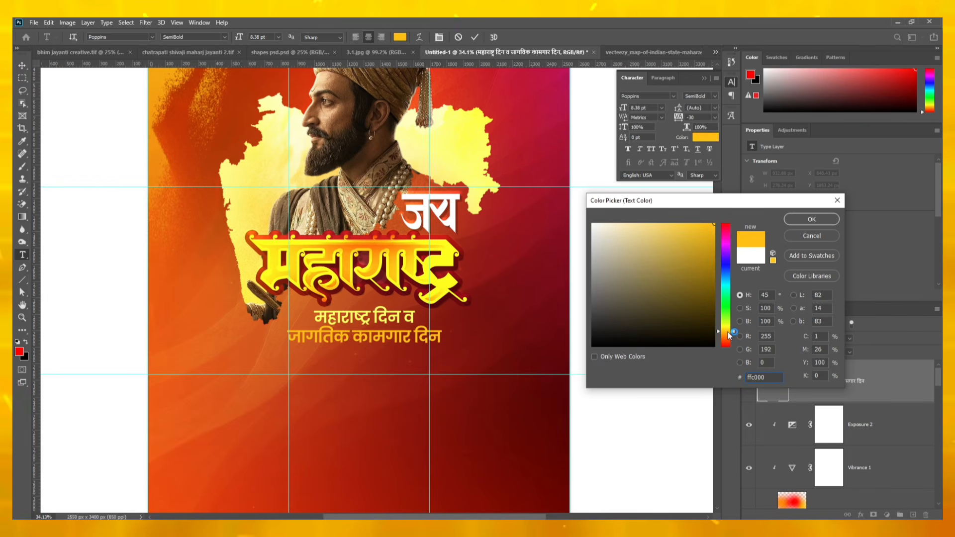
click(791, 223)
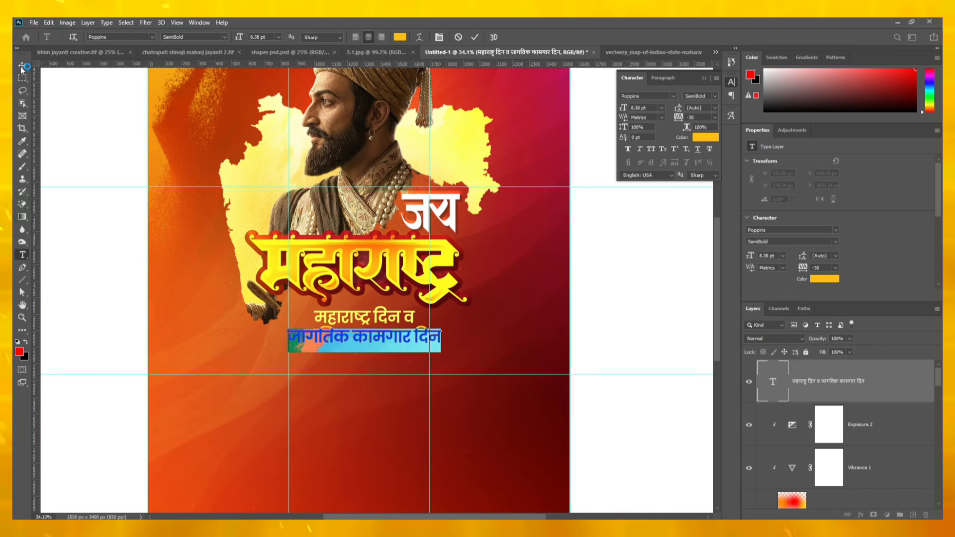
key(ctrl+Return)
Step: Move the two-line yellow text about 32 px to the left, centring it on the page
key(v)
drag(419, 333, 399, 335)
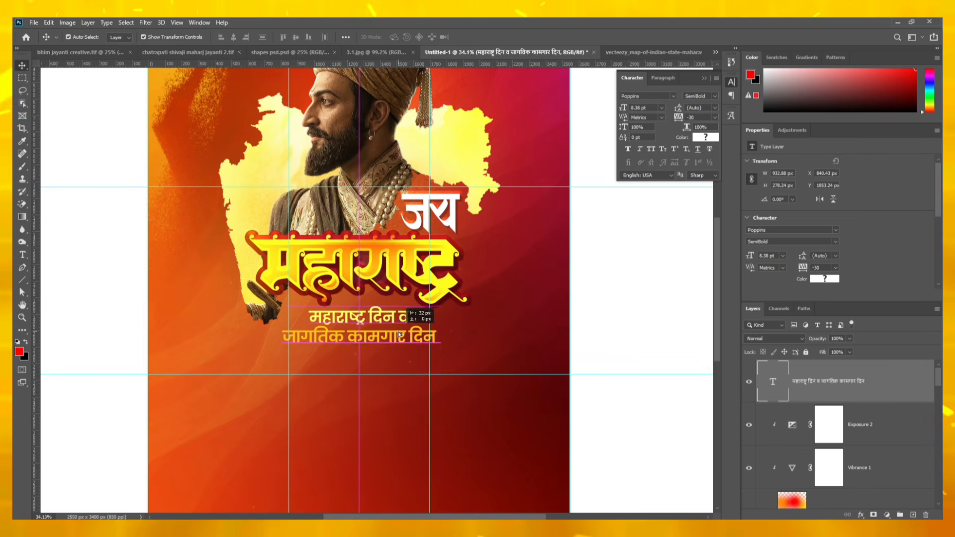
click(699, 337)
key(ctrl+0)
scroll(518, 288, down, 4)
scroll(515, 289, up, 3)
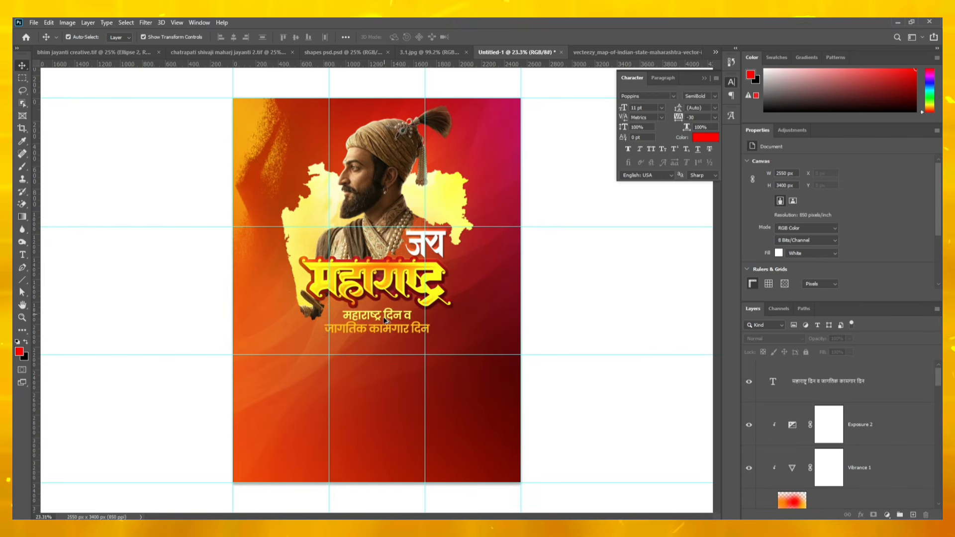
Step: Scale the two-line text "महाराष्ट्र दिन व जागतिक कामगार दिन" up to about 109%
click(396, 327)
drag(431, 324, 434, 324)
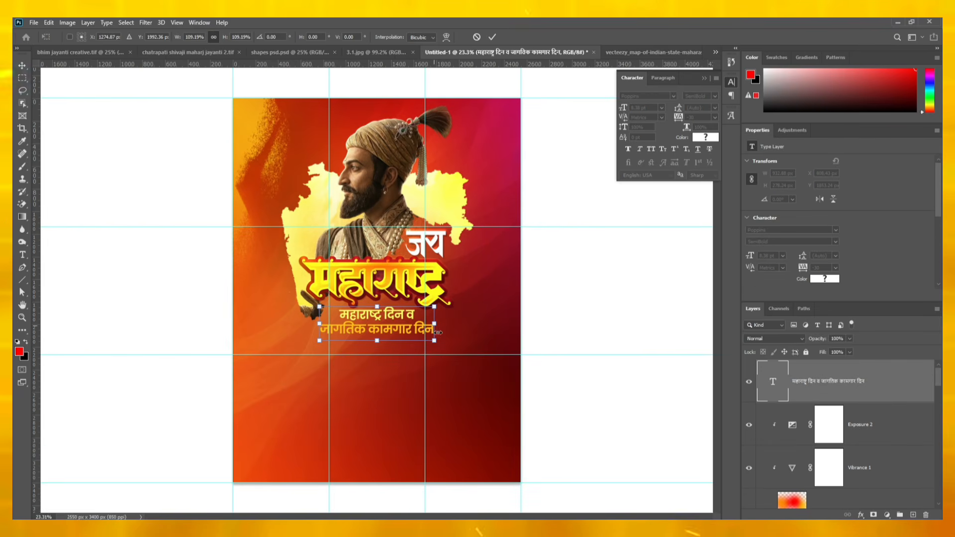
click(645, 293)
scroll(308, 322, up, 3)
click(444, 329)
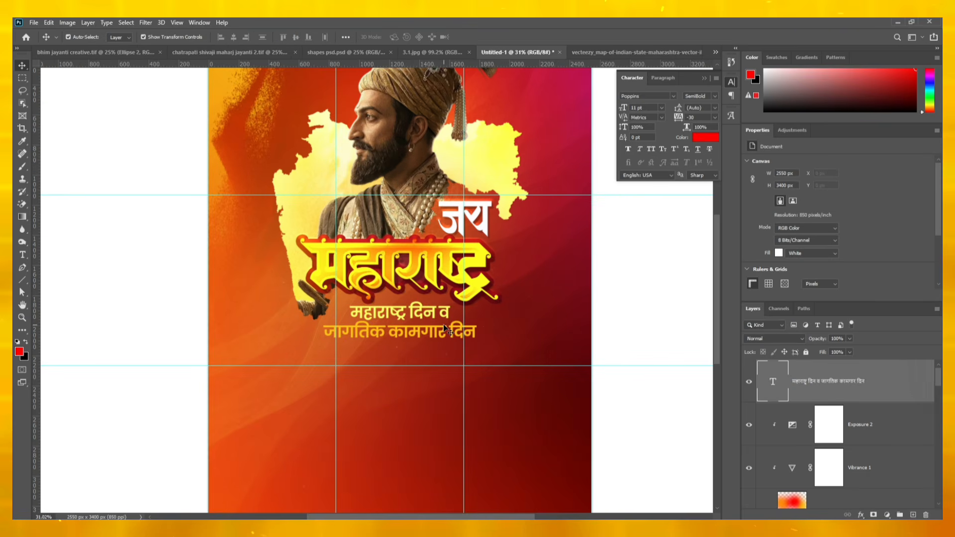
click(640, 284)
scroll(467, 244, down, 3)
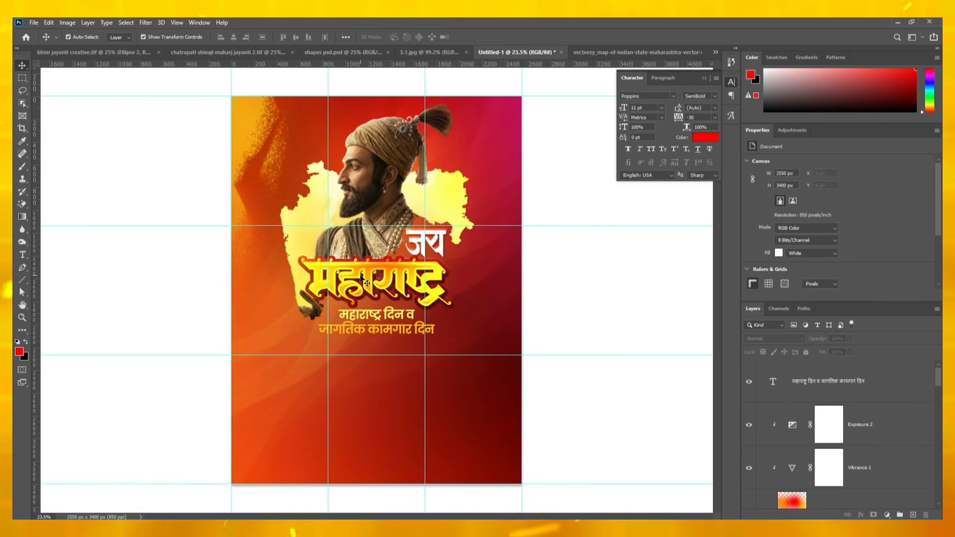
Step: Start a new text layer below the two-line text, set in white Poppins Light at 8 pt
click(23, 258)
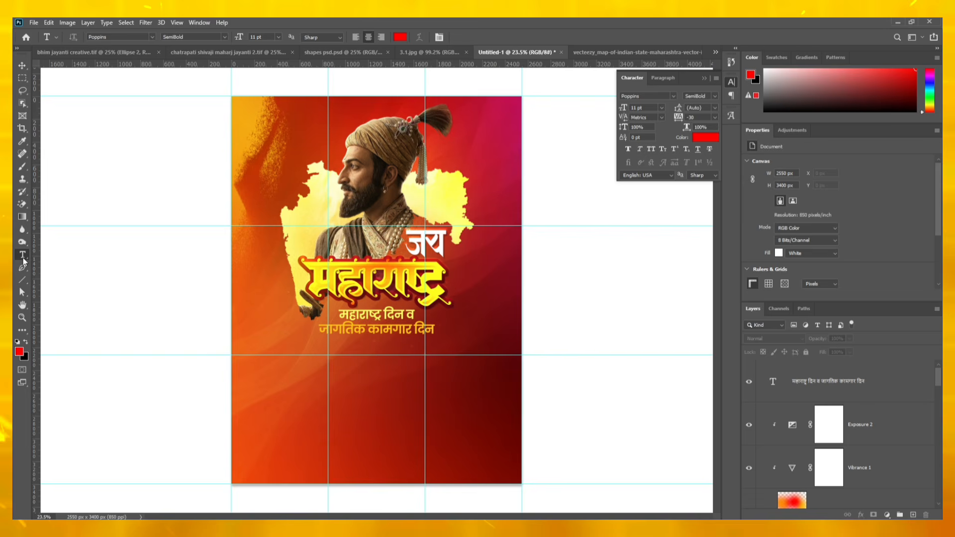
click(368, 353)
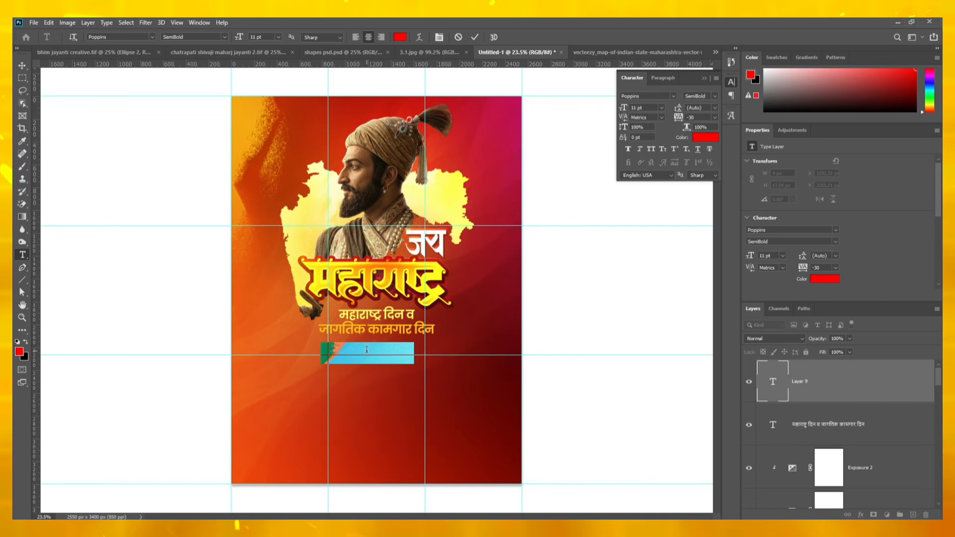
click(715, 96)
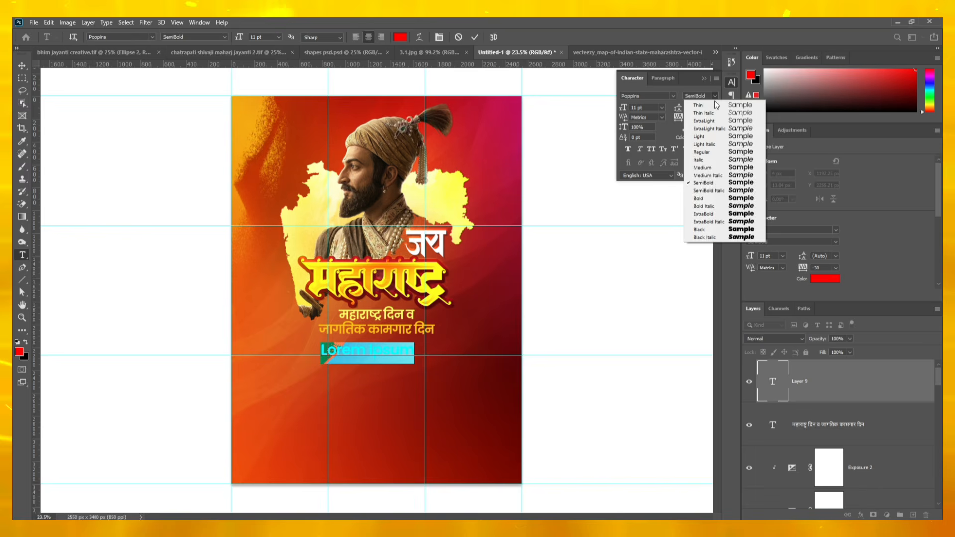
click(703, 138)
click(699, 137)
drag(622, 244, 591, 222)
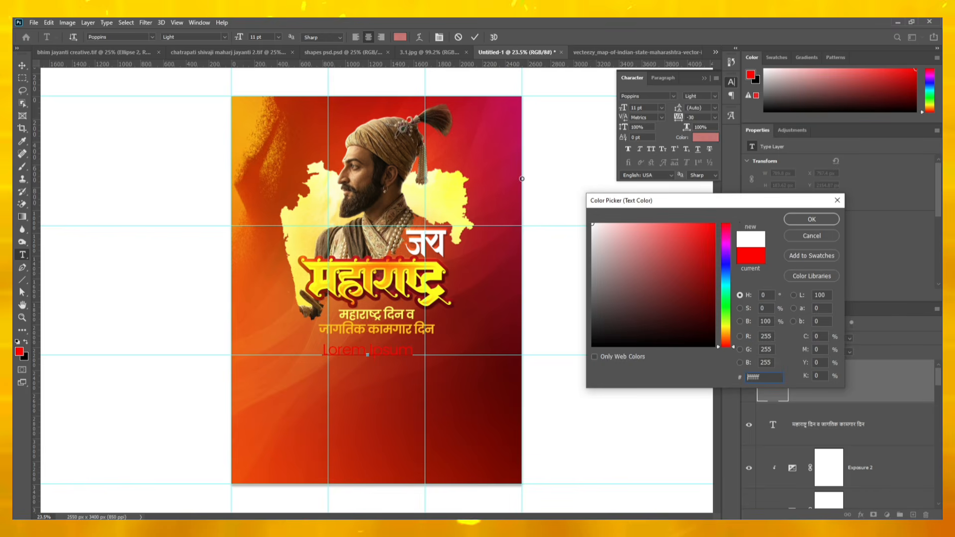
click(792, 222)
drag(625, 108, 623, 109)
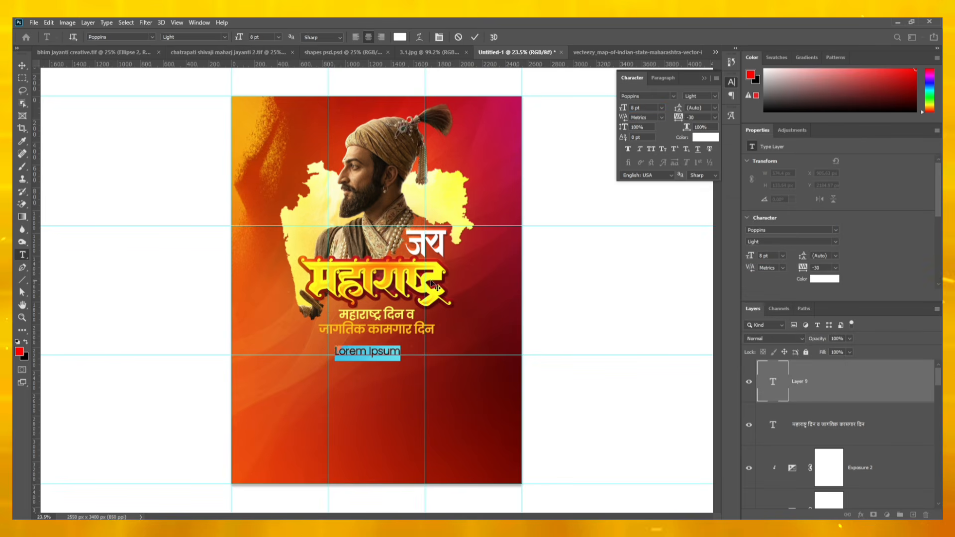
text(n)
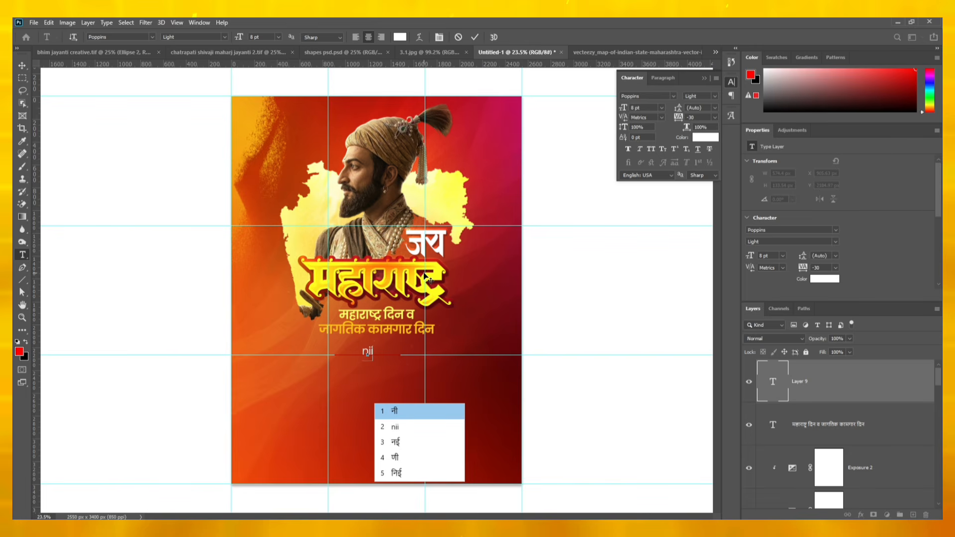
text(ii)
key(BackSpace)
key(BackSpace)
key(BackSpace)
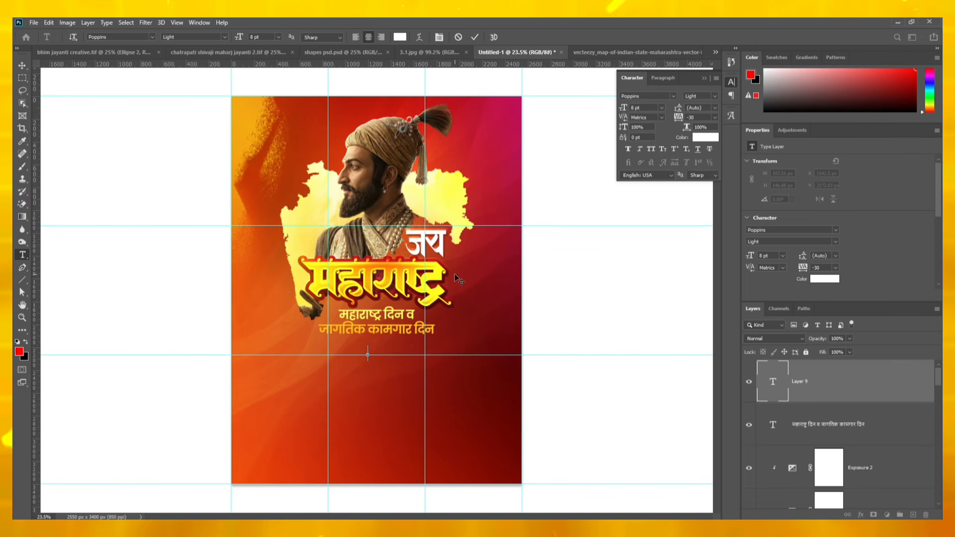
Step: Enter "निमित्त सर्वांना" in the new text layer and change its paragraph layout option so the Devanagari letters join correctly
text(namitit )
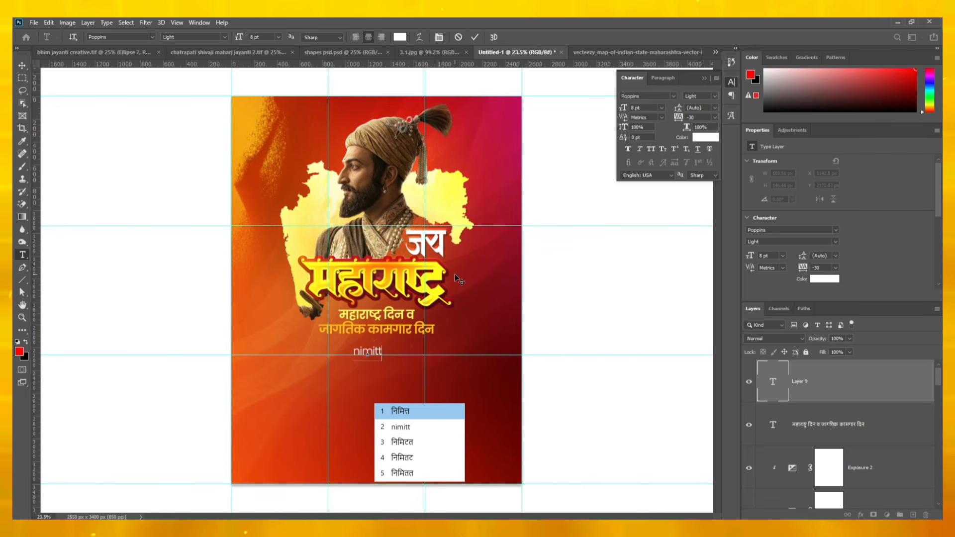
text(sarvanna)
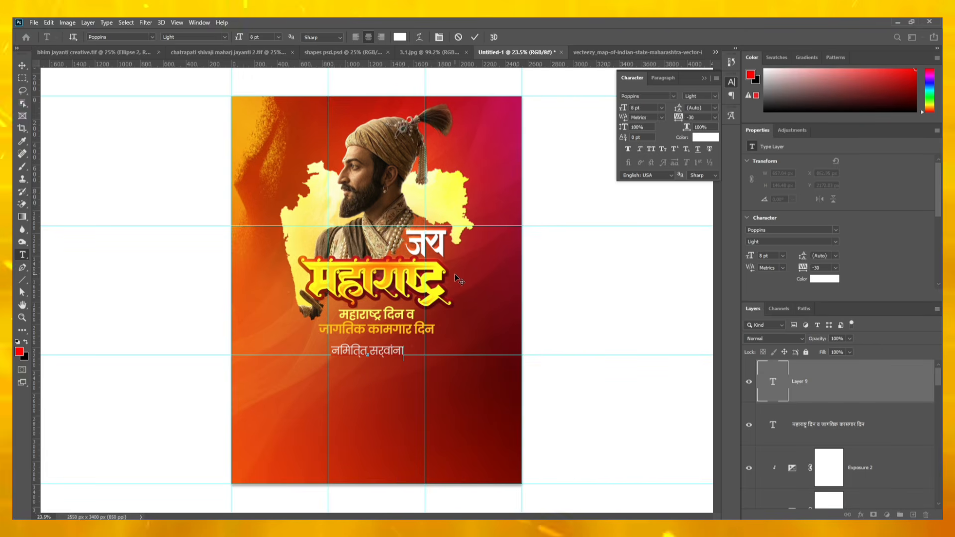
double_click(774, 388)
click(664, 78)
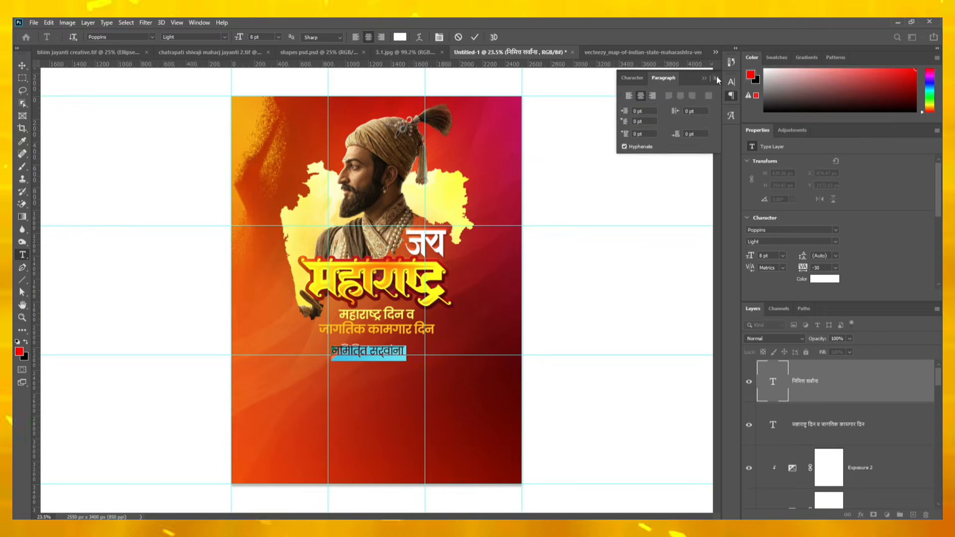
click(716, 78)
click(770, 134)
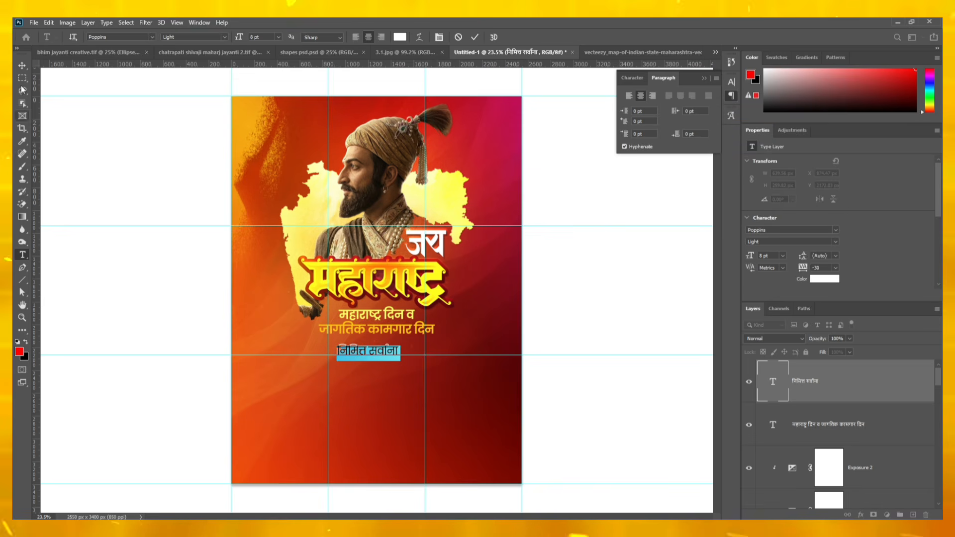
Step: Move the "निमित्त सर्वांना" line about 30 px right and 48 px up, beneath the two-line text
click(22, 65)
scroll(265, 351, up, 2)
drag(419, 359, 421, 354)
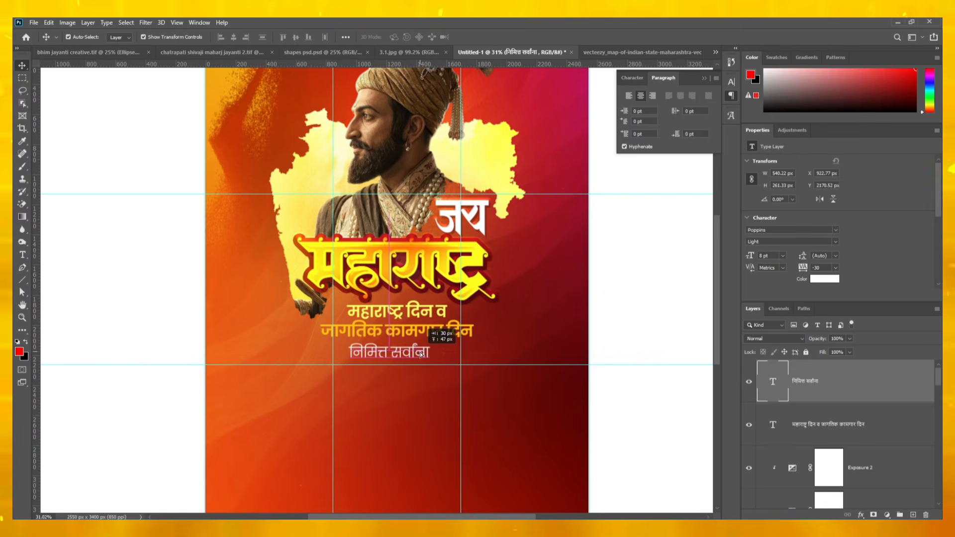
scroll(431, 357, up, 1)
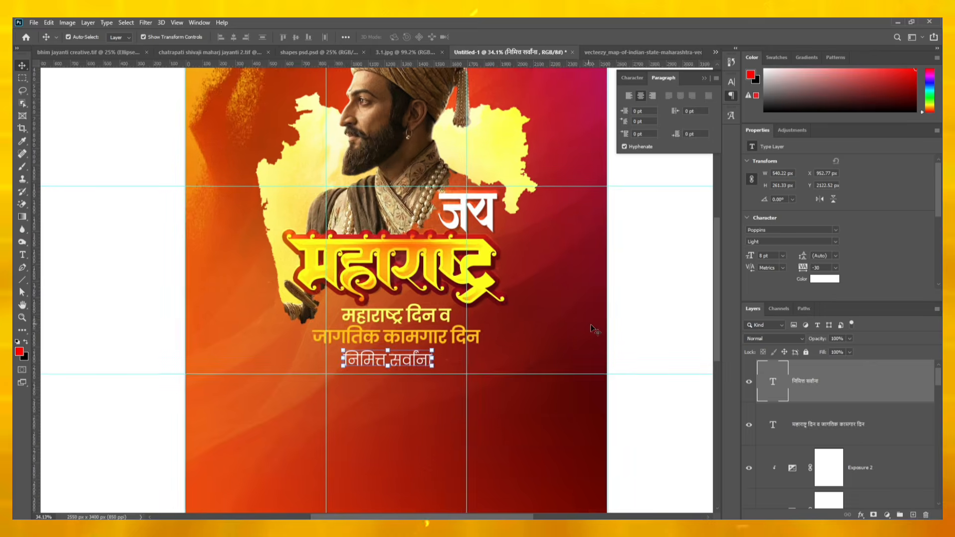
key(ctrl+0)
Step: Add a vertical guide through the middle of the page and centre the "निमित्त सर्वांना" line on it, slightly higher
click(618, 329)
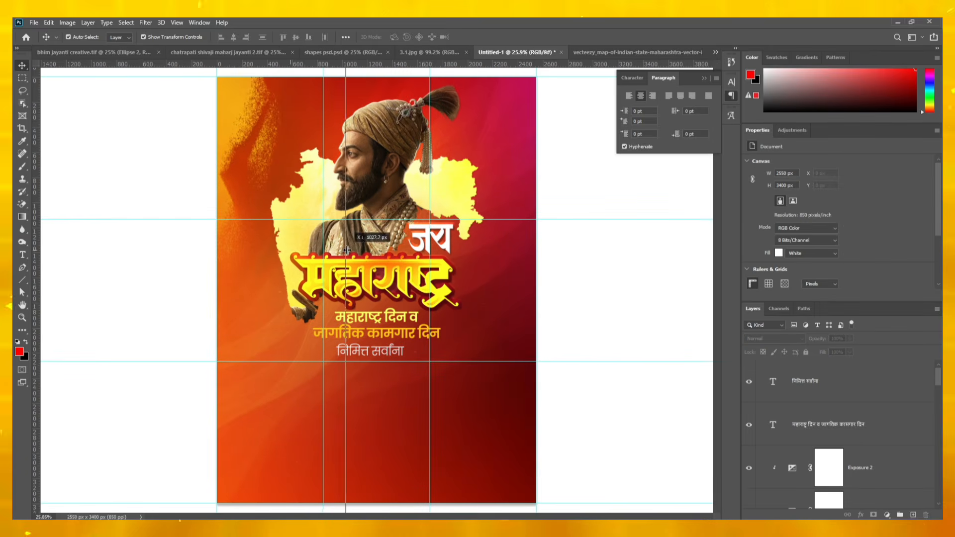
scroll(393, 351, up, 2)
scroll(393, 352, up, 2)
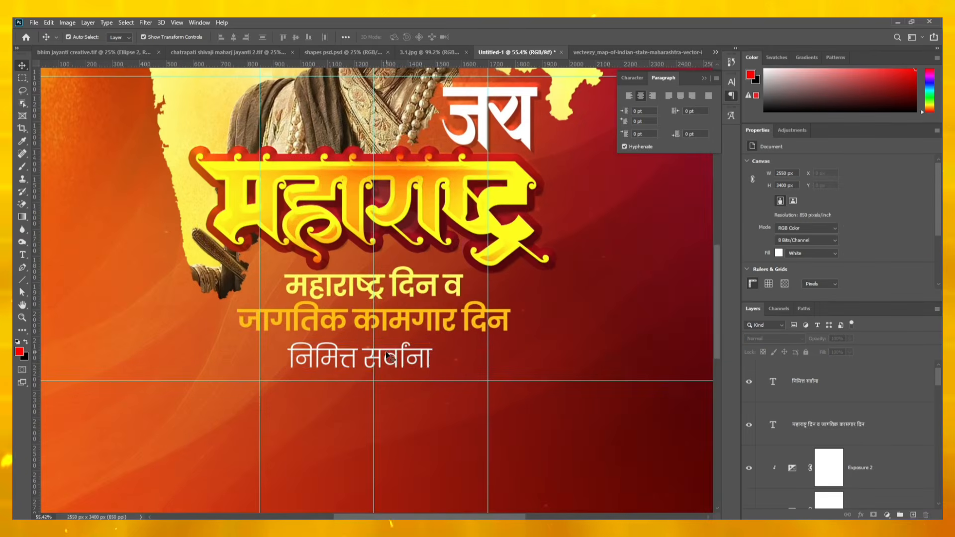
double_click(404, 346)
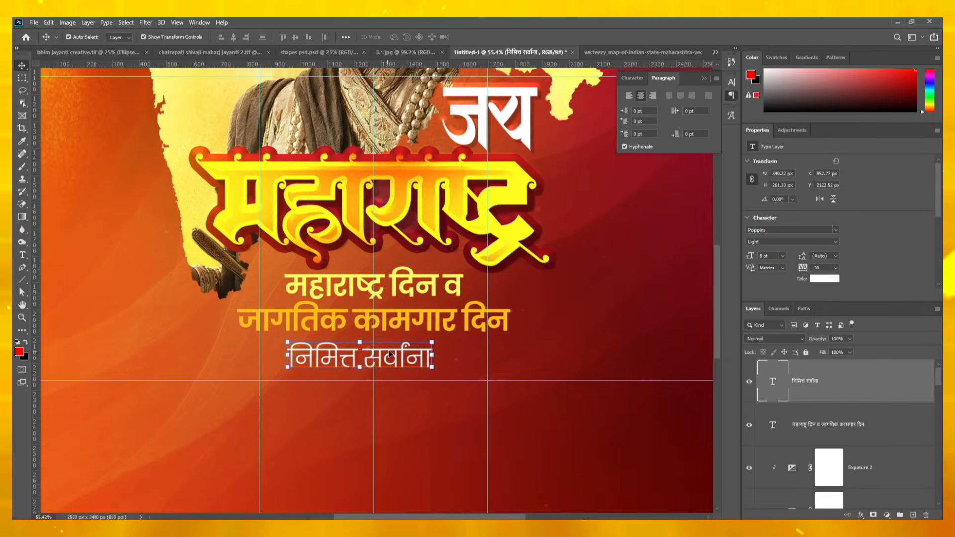
click(22, 66)
mouse_move(422, 348)
mouse_down()
mouse_move(433, 355)
mouse_move(418, 355)
mouse_move(424, 361)
mouse_up()
scroll(423, 359, down, 8)
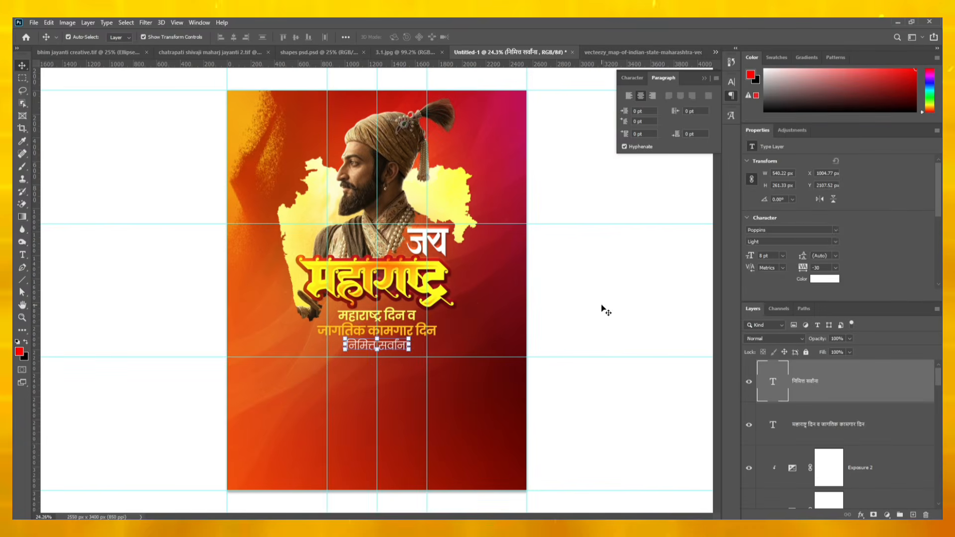
click(603, 308)
Step: Recolour the "जागतिक कामगार दिन" line to a pale, low-saturation yellow
scroll(398, 311, up, 2)
click(386, 343)
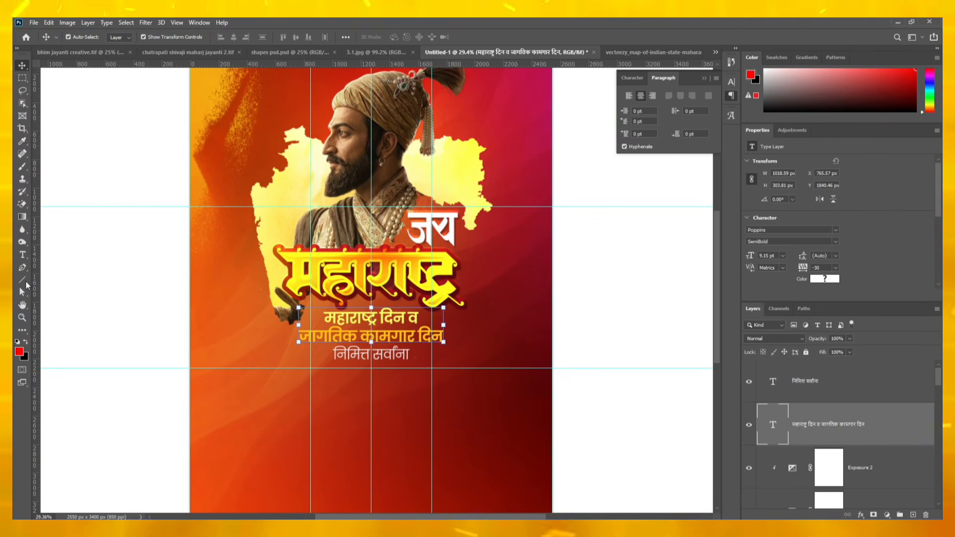
triple_click(301, 339)
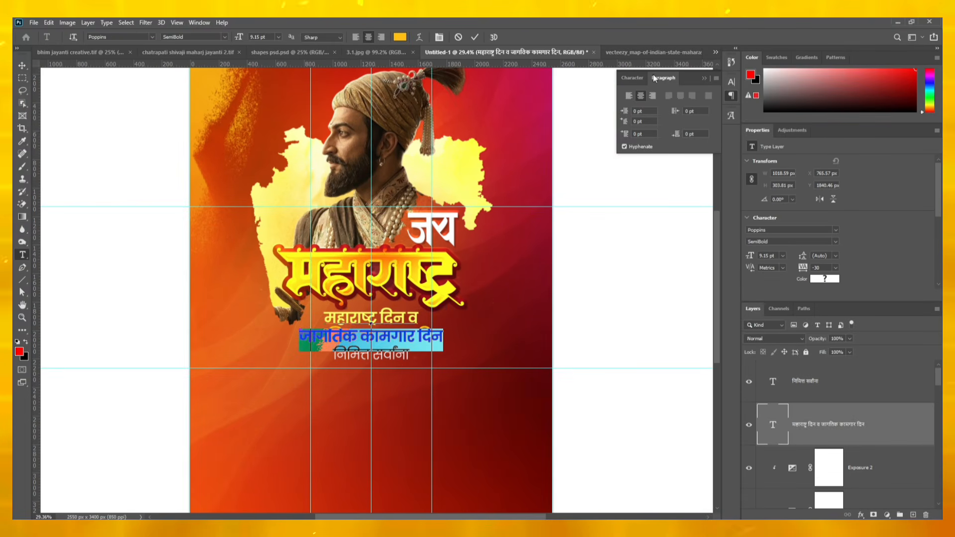
click(633, 78)
click(704, 138)
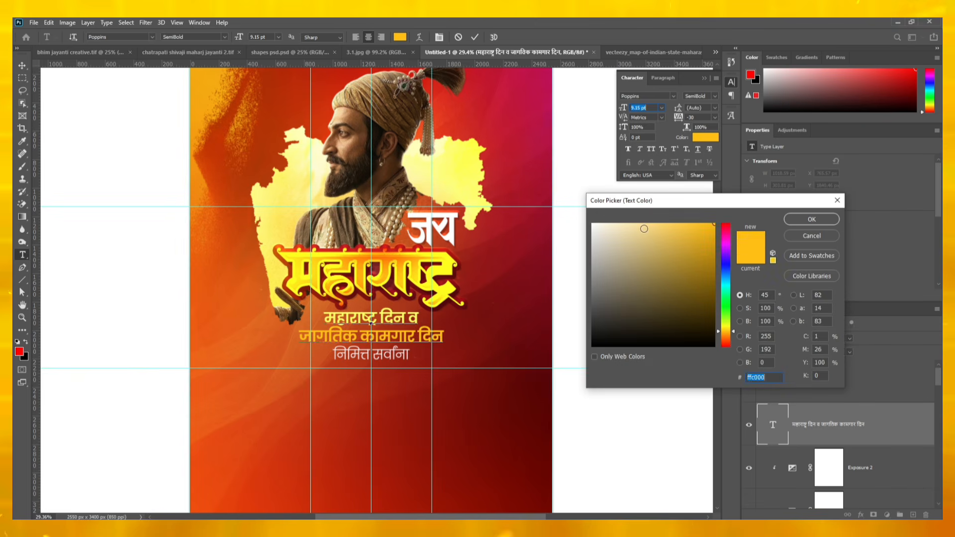
drag(645, 228, 646, 205)
click(812, 219)
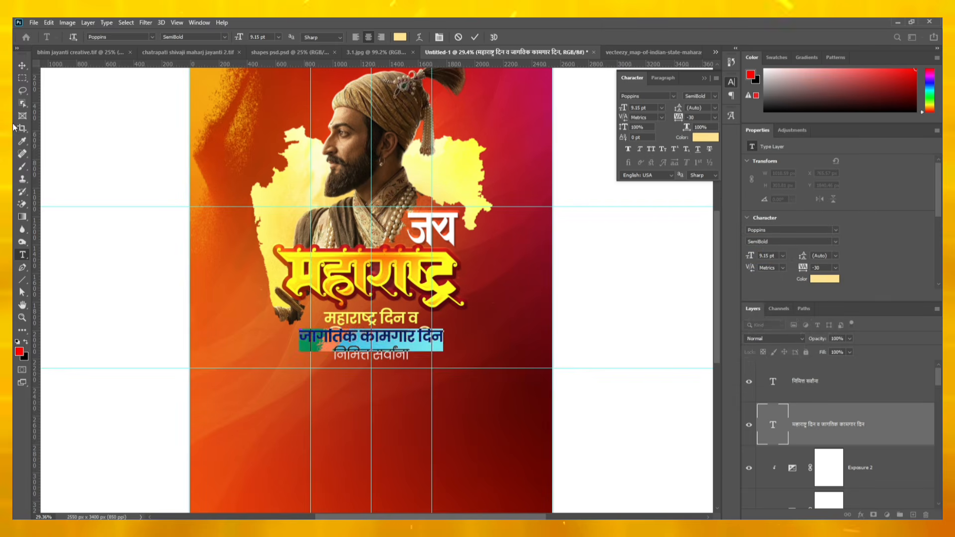
click(22, 67)
Step: Duplicate the "निमित्त सर्वांना" line directly below itself, aligned to the centre guide
scroll(444, 373, up, 1)
click(382, 351)
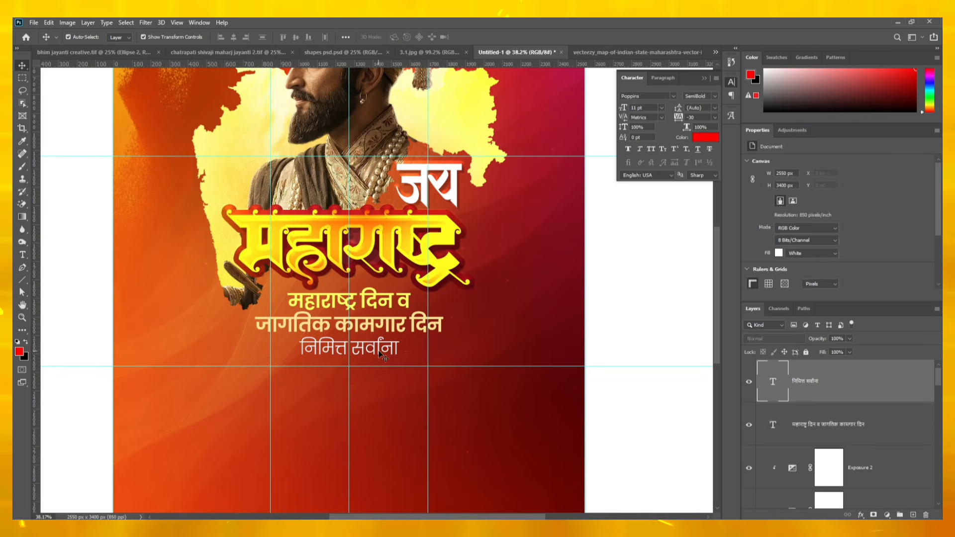
drag(367, 345, 379, 375)
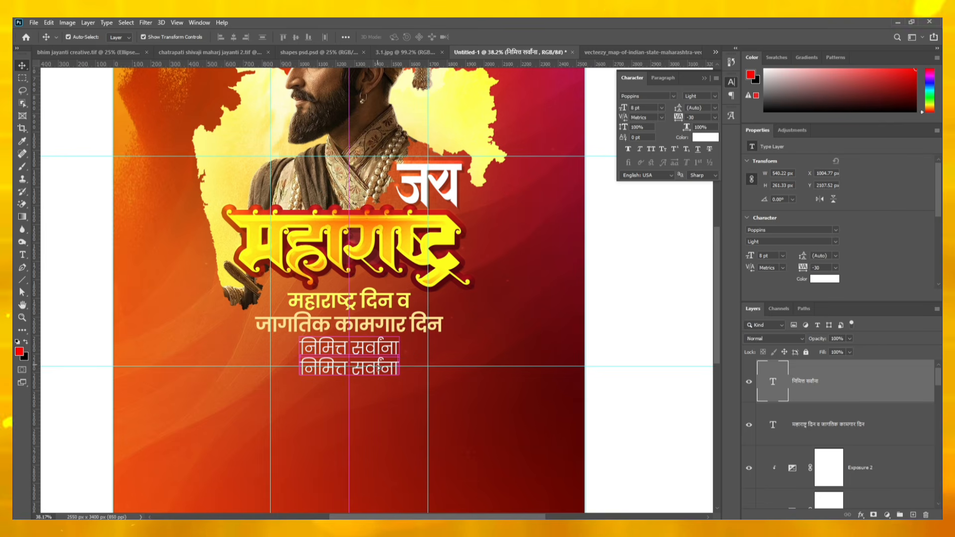
Step: Replace the text of the duplicated "निमित्त सर्वांना" line with "मनःपूर्वक शुभेच्छा!!"
double_click(378, 373)
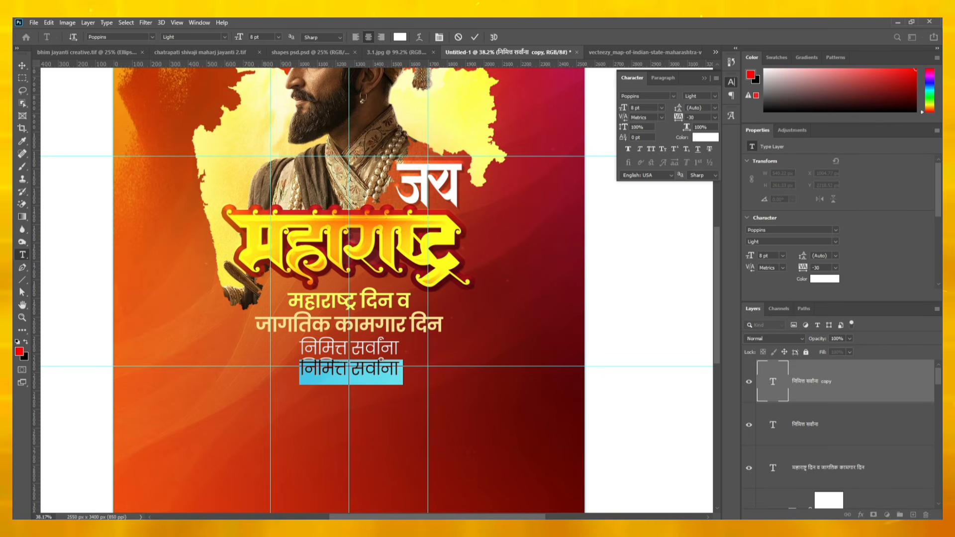
text(manh )
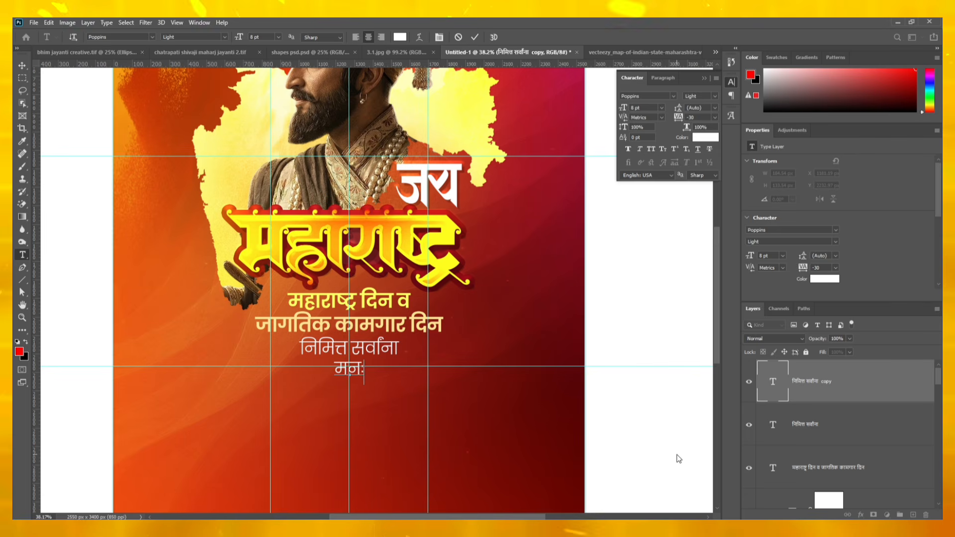
text(purvak)
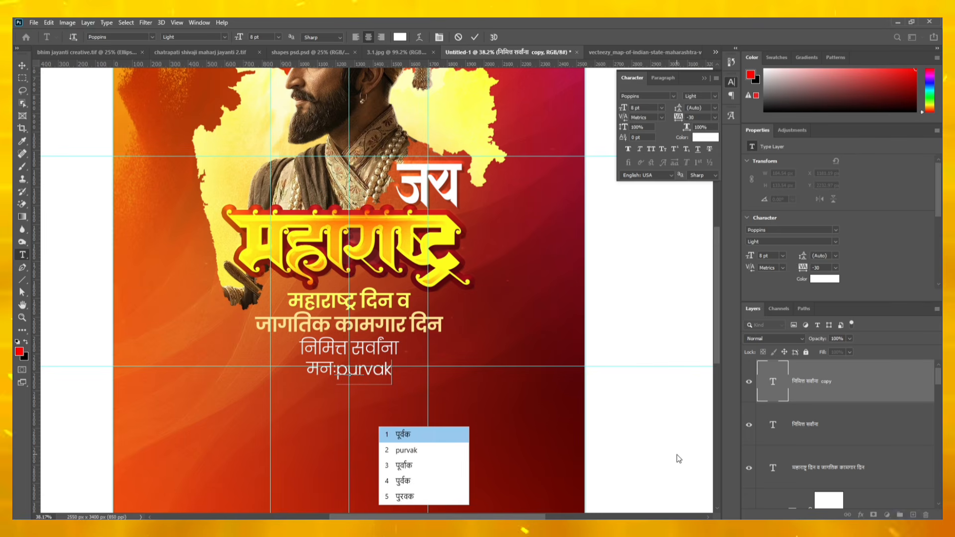
key(BackSpace)
key(BackSpace)
key(BackSpace)
key(BackSpace)
key(BackSpace)
key(BackSpace)
text(पूर्वक shubh)
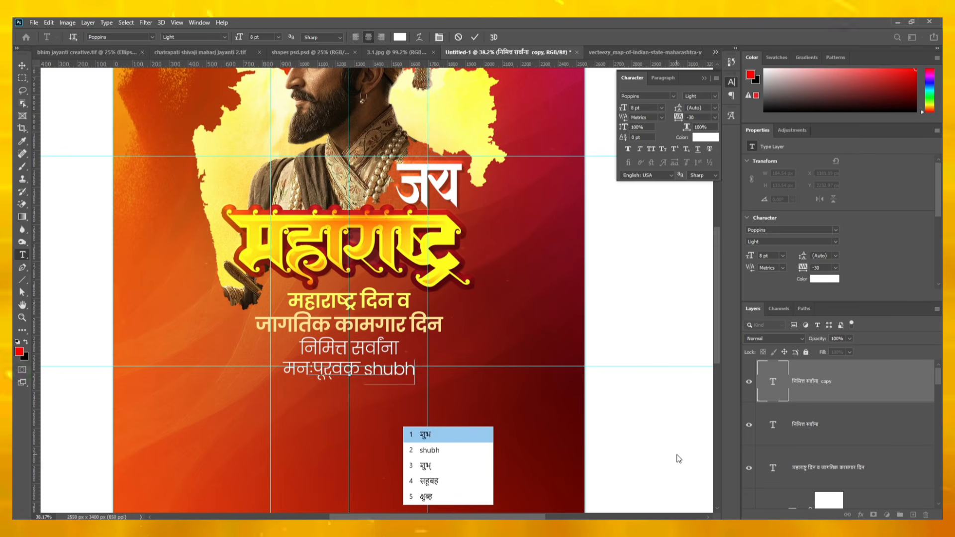
text(eccha )
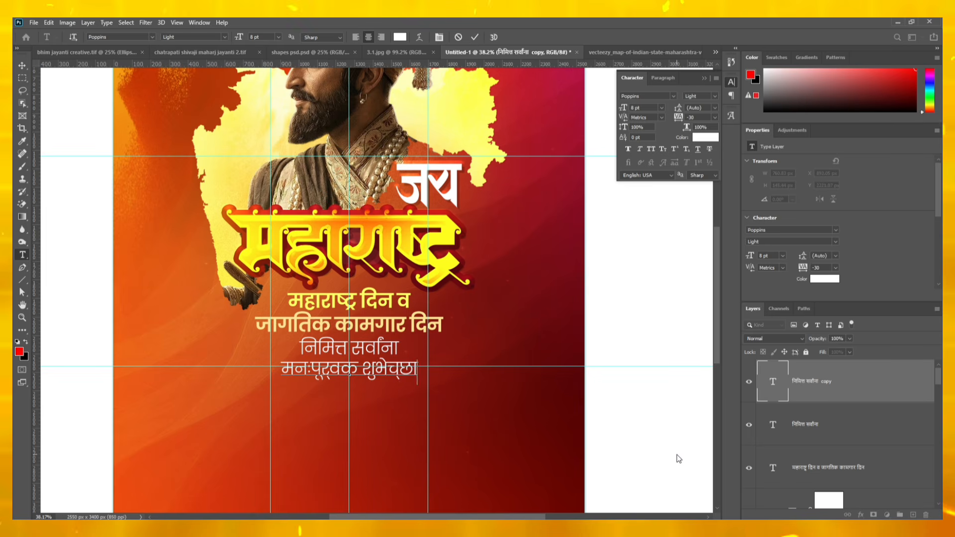
text(!!)
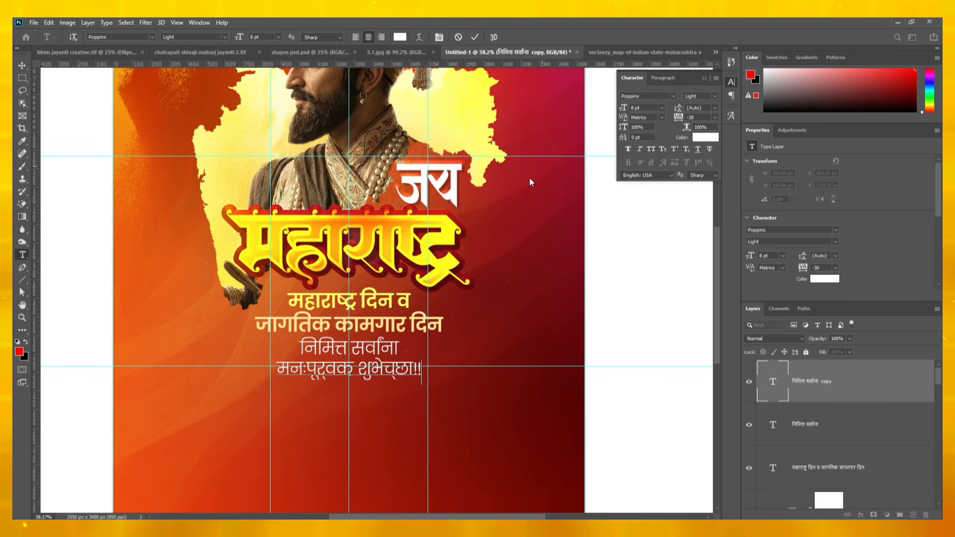
Step: Change the text composer option for the whole "मनःपूर्वक शुभेच्छा!!" line so its Devanagari conjuncts join correctly
key(ctrl+a)
click(664, 77)
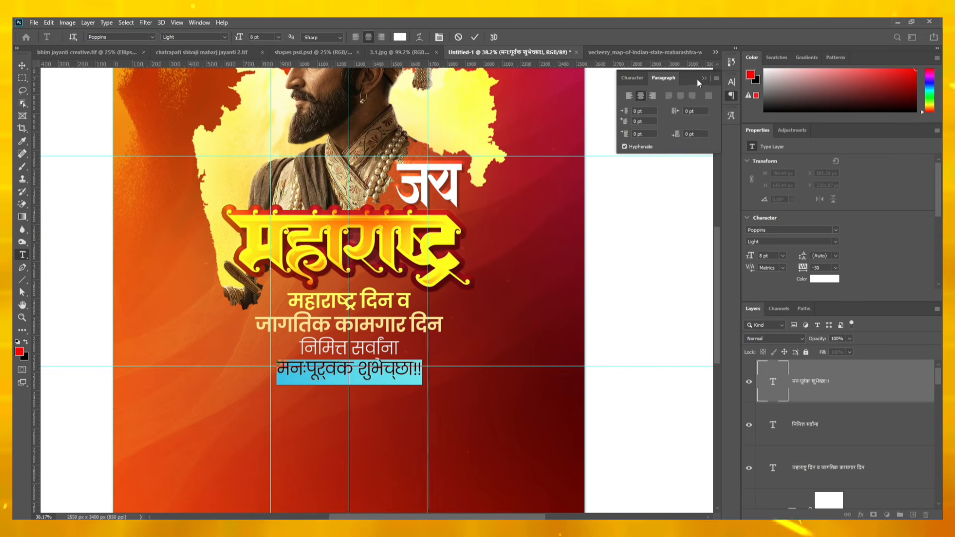
click(716, 78)
click(754, 130)
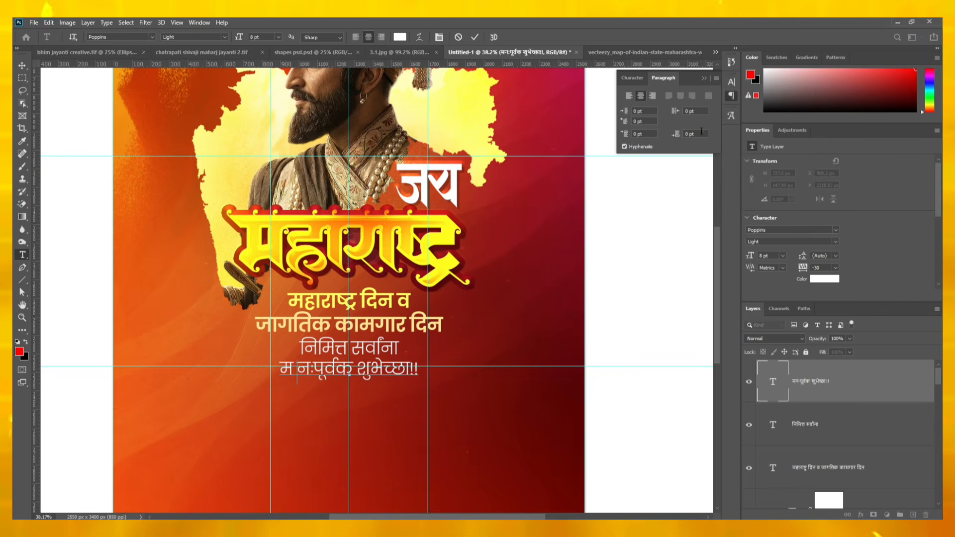
Step: Insert spaces between the syllables of the greeting line so it reads "म नःपू र्व क शु भे च्छा !!"
click(324, 371)
click(341, 369)
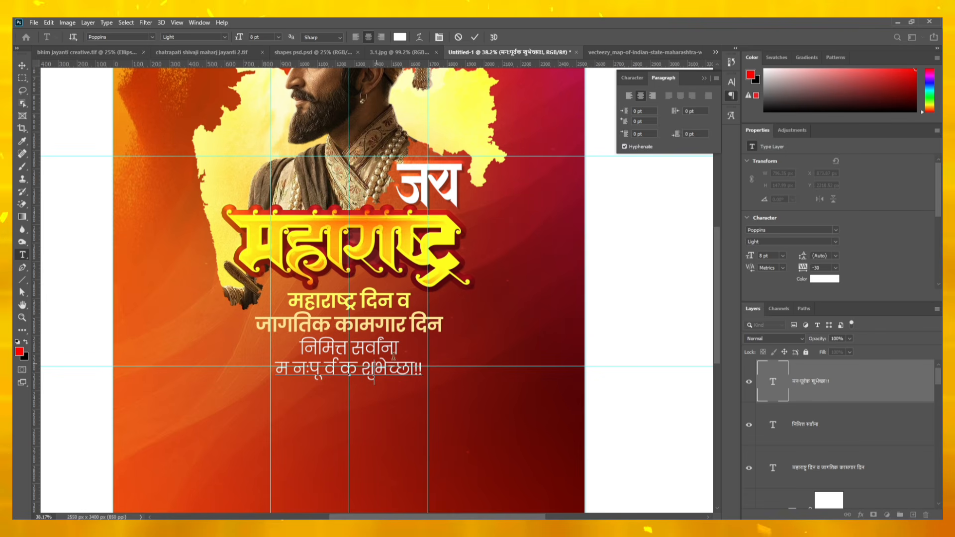
click(393, 368)
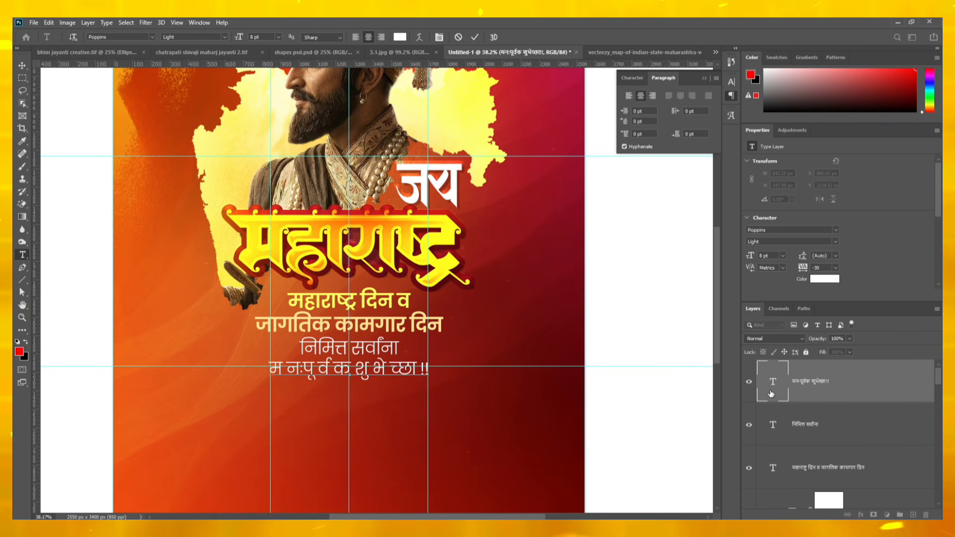
click(21, 66)
Step: Draw a thin upright rounded rectangle, about 8 × 48 px, in the gap between "म" and "नः"
alt+scroll(273, 380, up, 6)
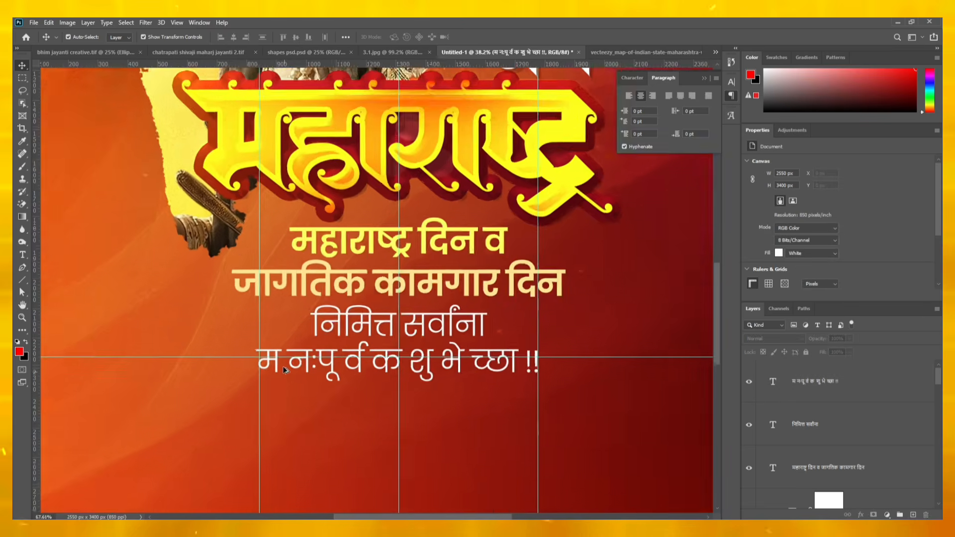
alt+scroll(276, 354, up, 1)
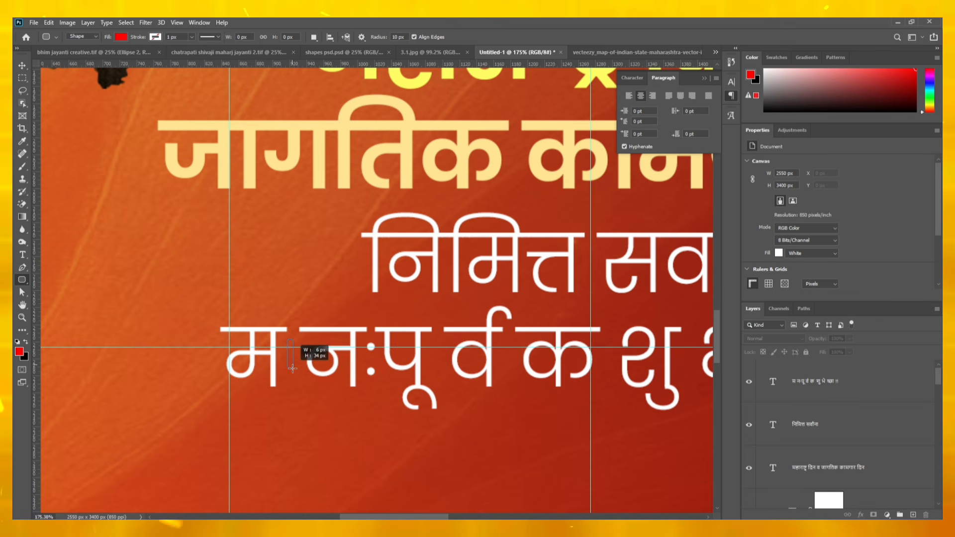
drag(294, 376, 294, 378)
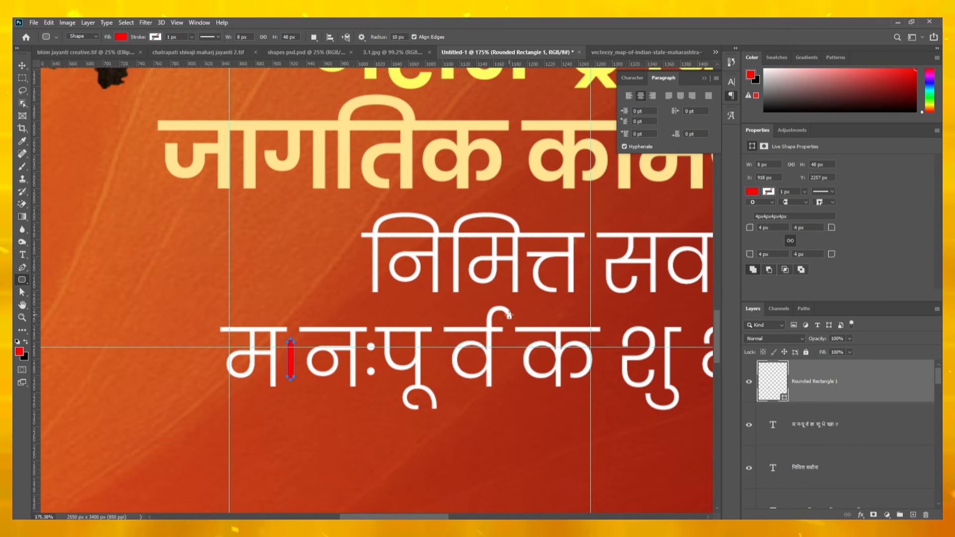
Step: Recolour the small rounded bar from red to a golden yellow, starting from ffff00 and shifting its hue towards orange
double_click(776, 387)
click(418, 79)
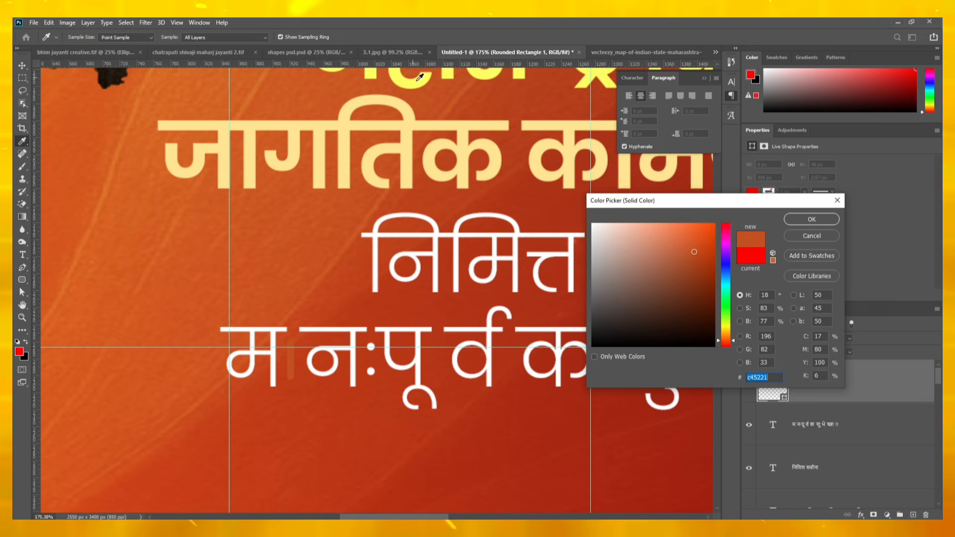
text(ffff00)
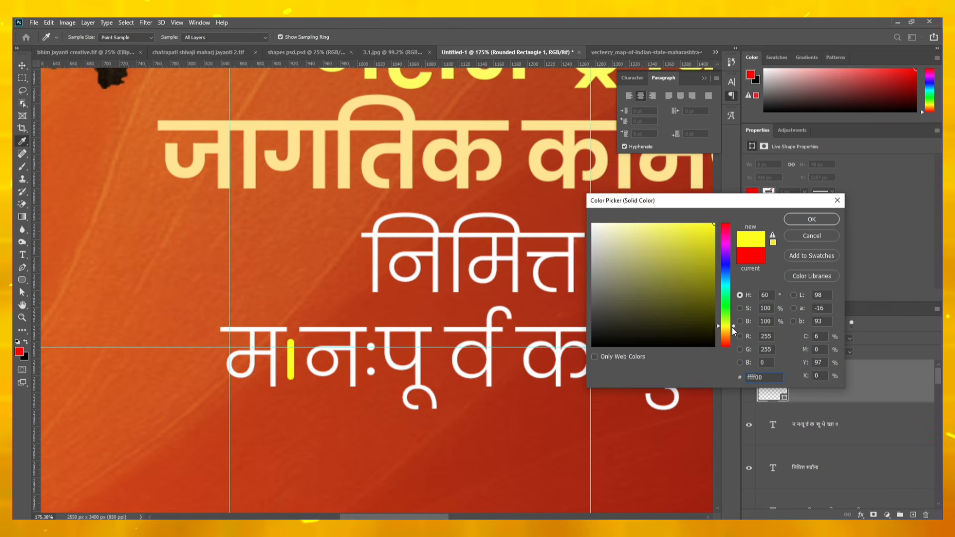
drag(733, 330, 729, 333)
click(812, 219)
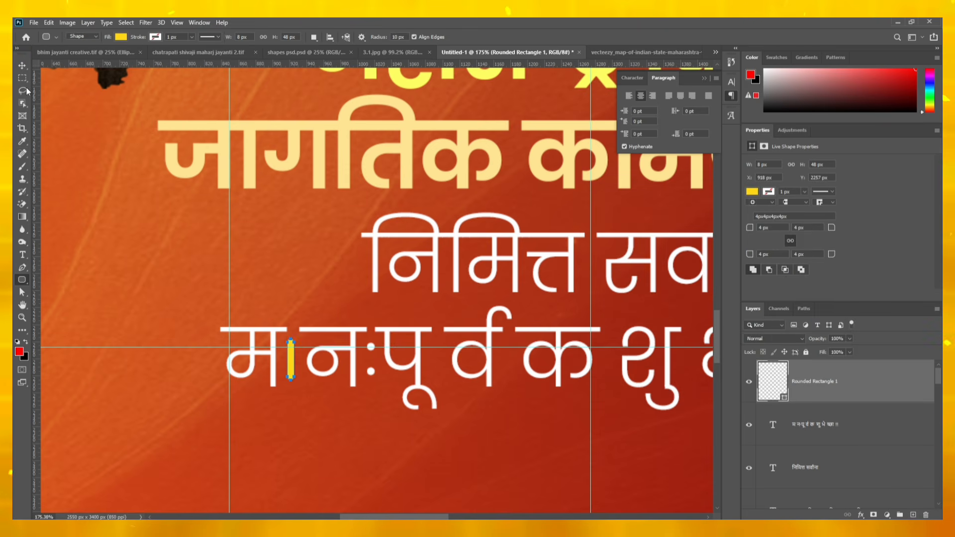
Step: Duplicate the yellow bar along the same height into the gaps after "पू", "र्व" and "क"
key(v)
scroll(298, 374, up, 2)
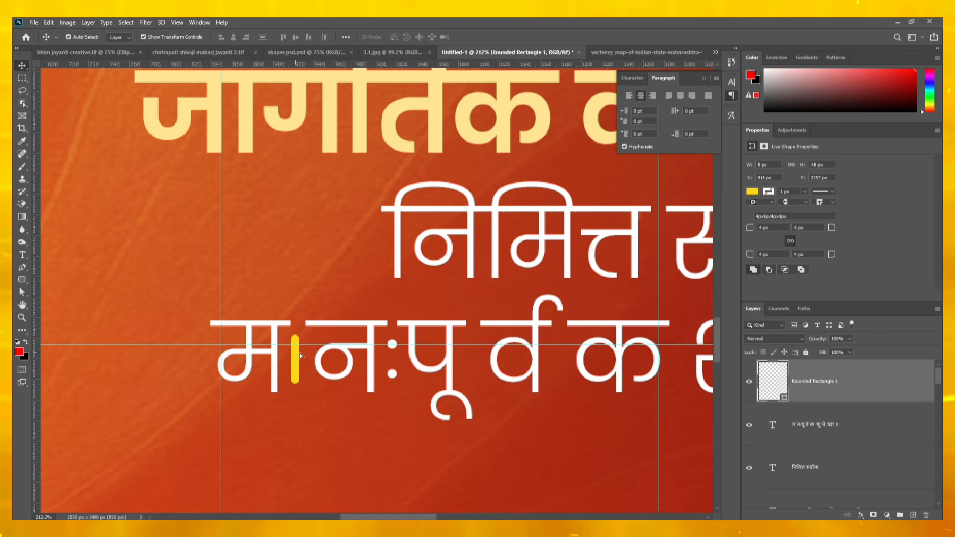
drag(300, 356, 263, 358)
drag(321, 361, 344, 360)
drag(410, 345, 200, 346)
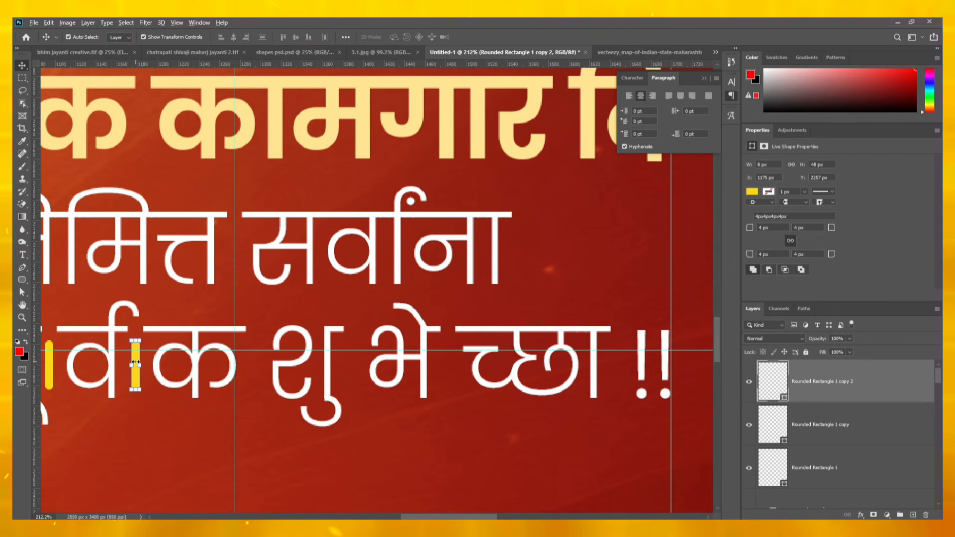
drag(137, 362, 252, 365)
key(ctrl+t)
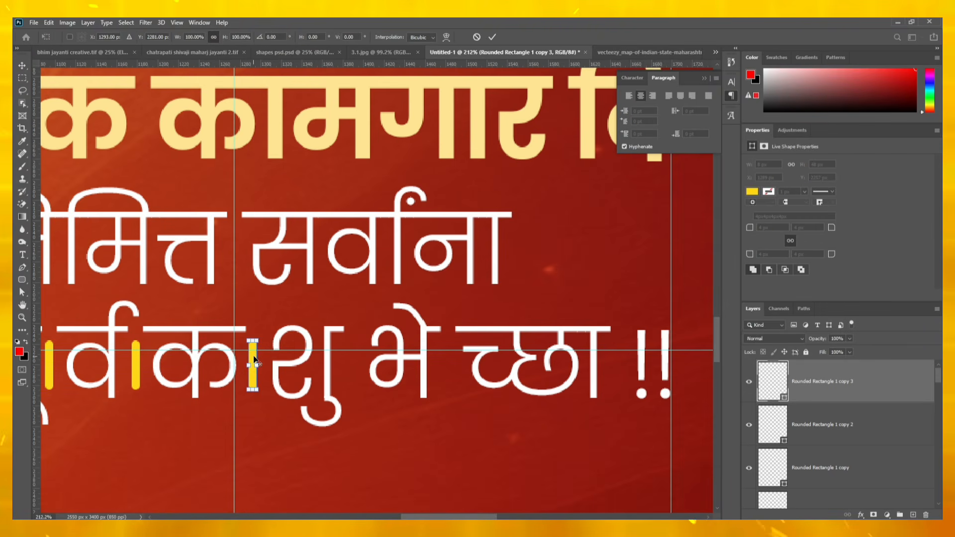
key(Return)
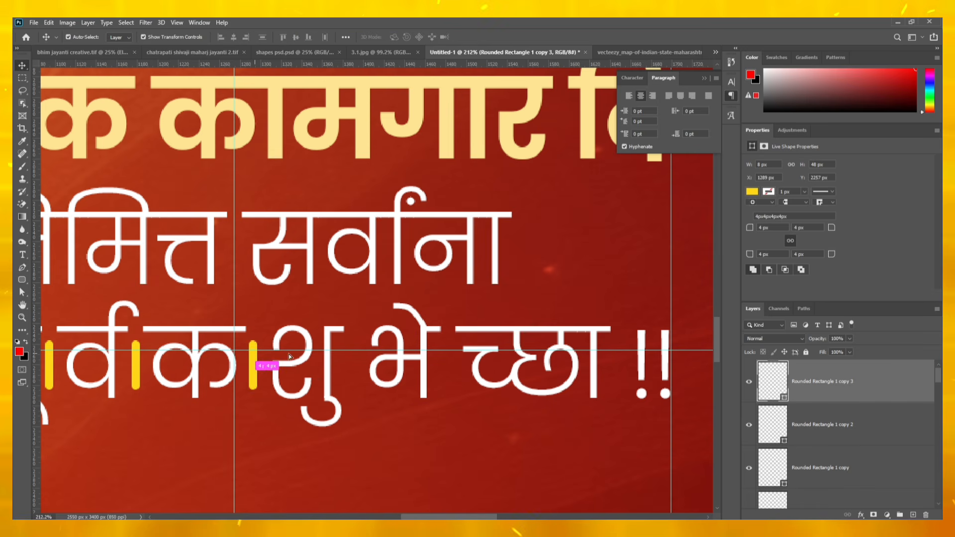
Step: Duplicate the yellow bar into the gaps after "शु", "भे" and "च्छा", and deselect it
drag(289, 356, 588, 379)
scroll(451, 368, down, 2)
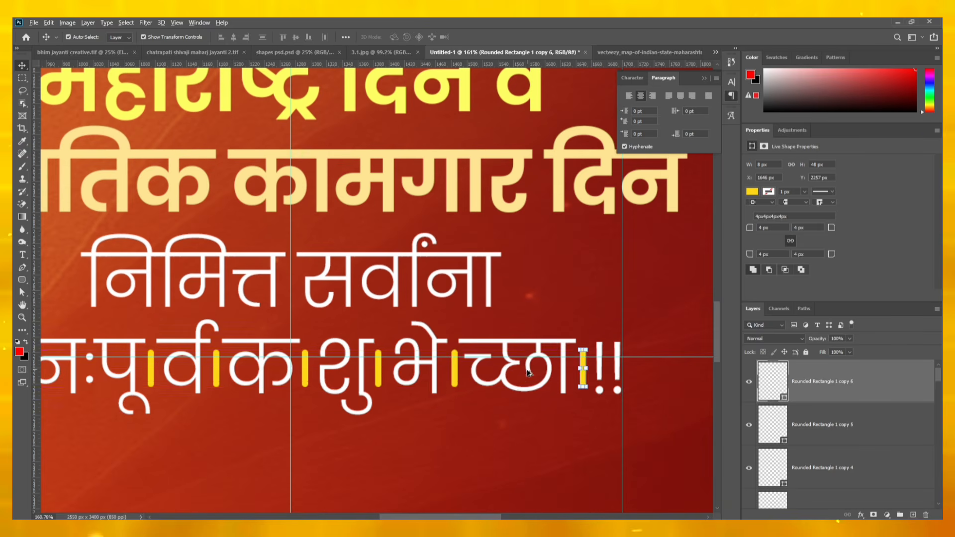
scroll(516, 372, down, 10)
scroll(514, 372, down, 3)
click(566, 420)
scroll(398, 361, up, 3)
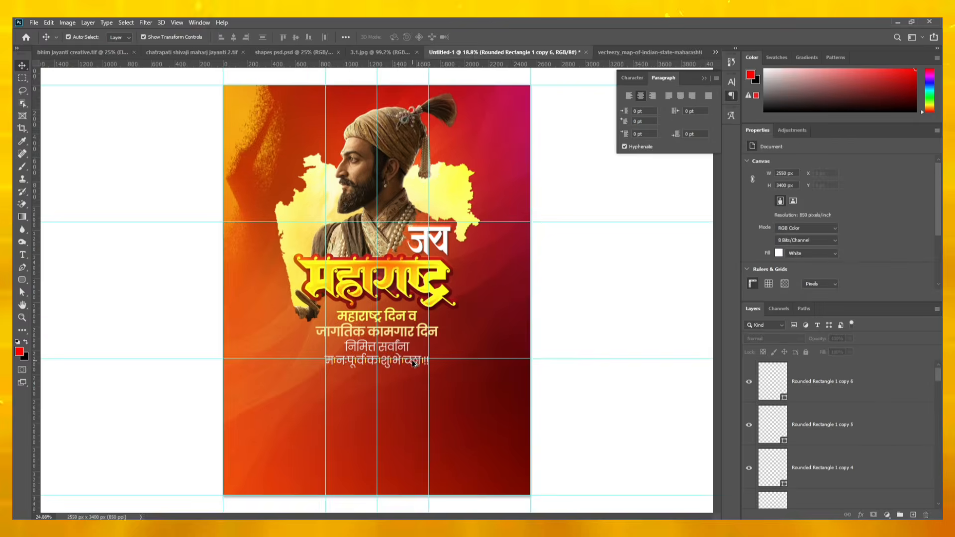
scroll(399, 361, down, 3)
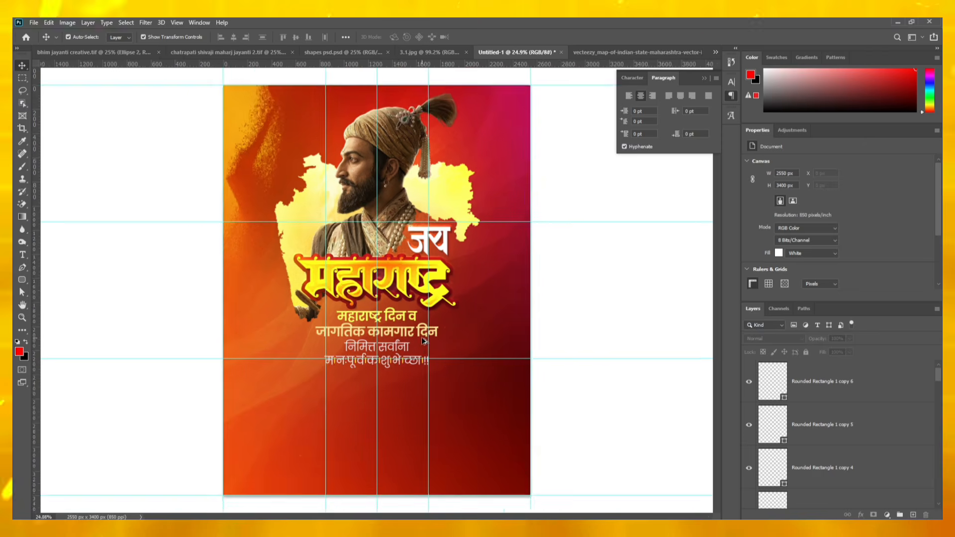
scroll(359, 222, up, 1)
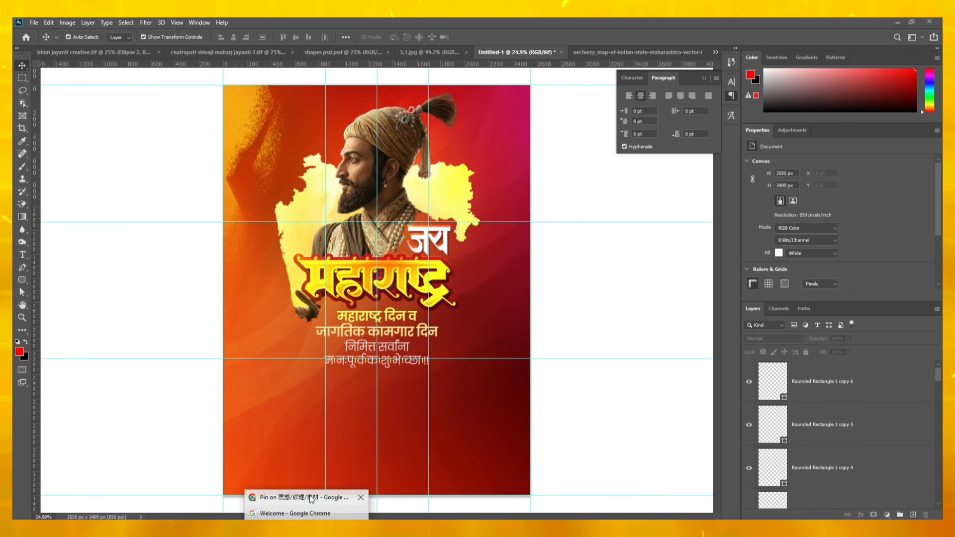
Step: Switch to Pinterest in Chrome and change the keyboard input language from Marathi Phonetic to English (United States)
click(309, 500)
click(49, 88)
click(93, 83)
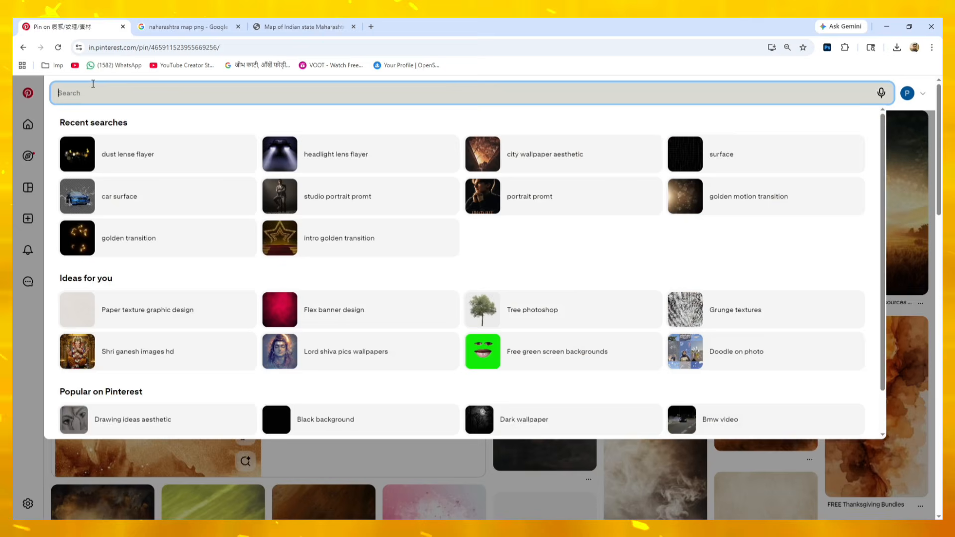
text(fo)
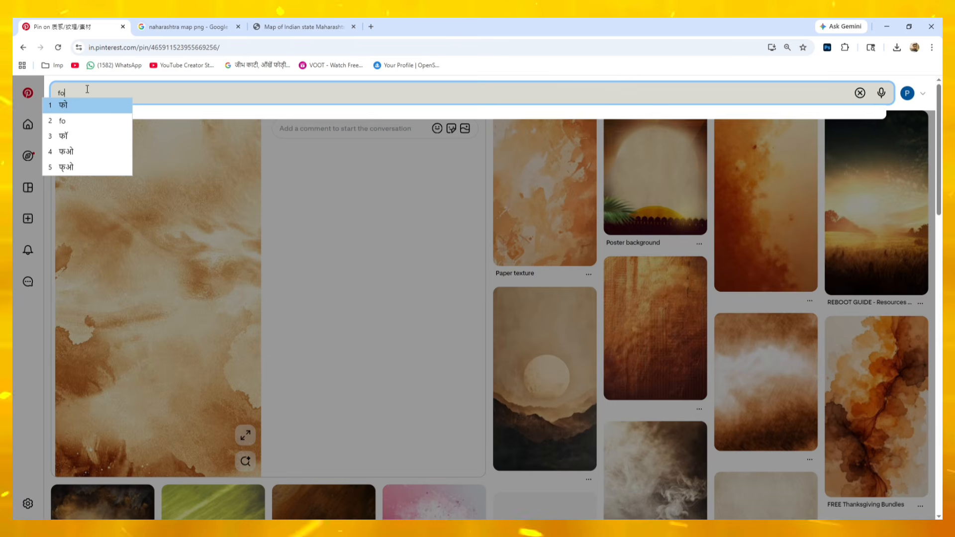
text(rt)
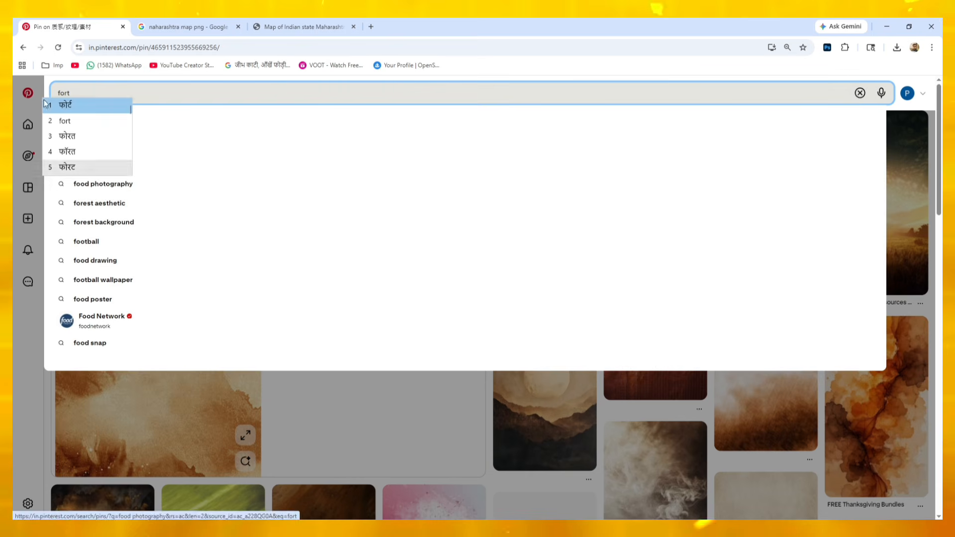
click(94, 120)
click(871, 528)
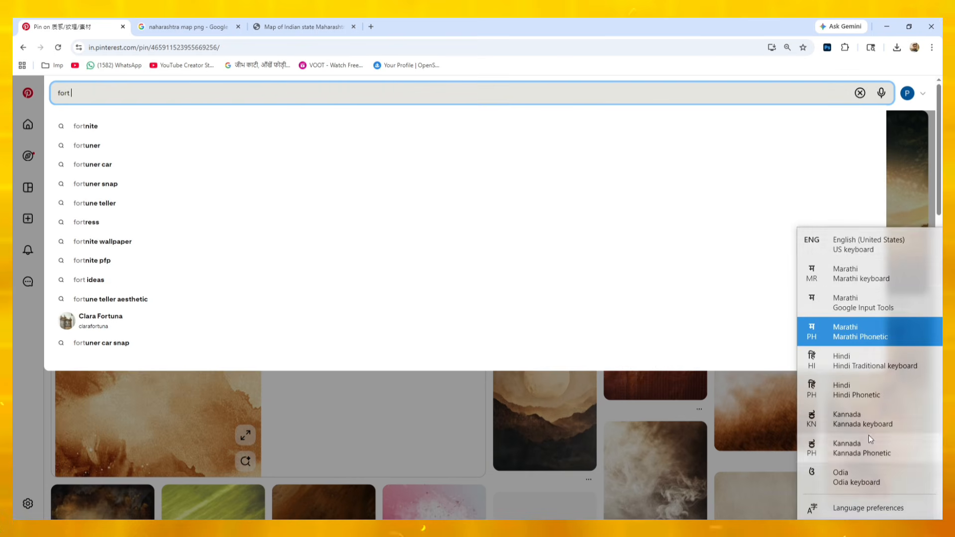
click(853, 249)
click(862, 451)
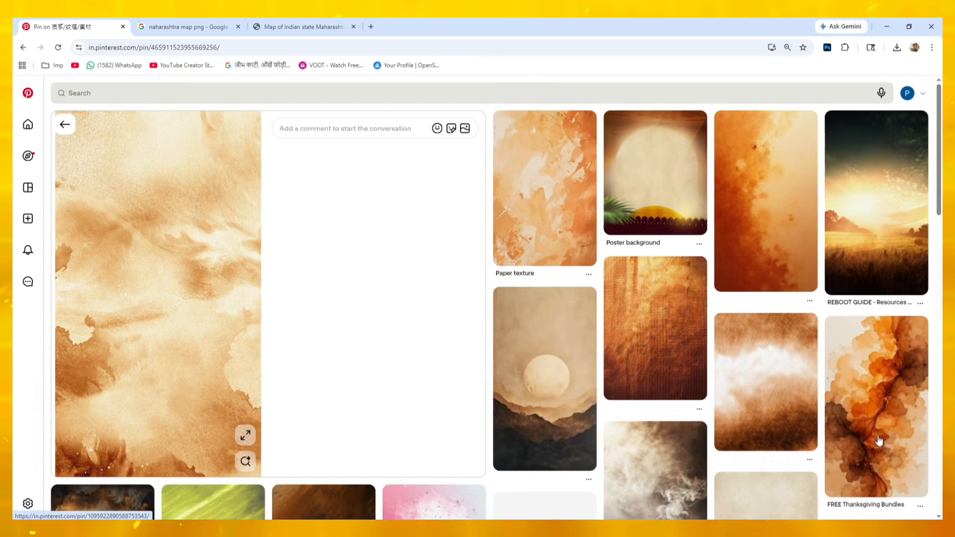
Step: Search Pinterest for "fort" and open the Raigad Fort photo pin
click(139, 89)
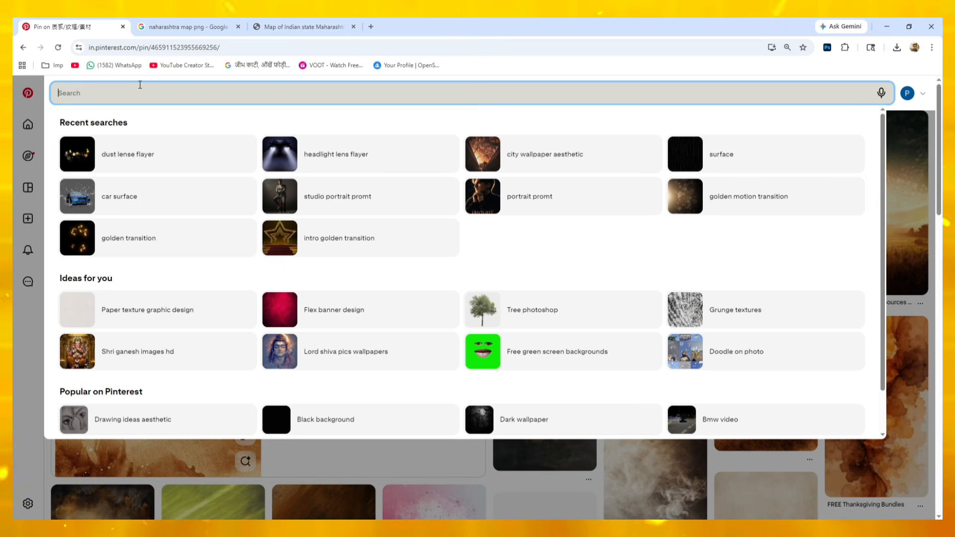
text(fort)
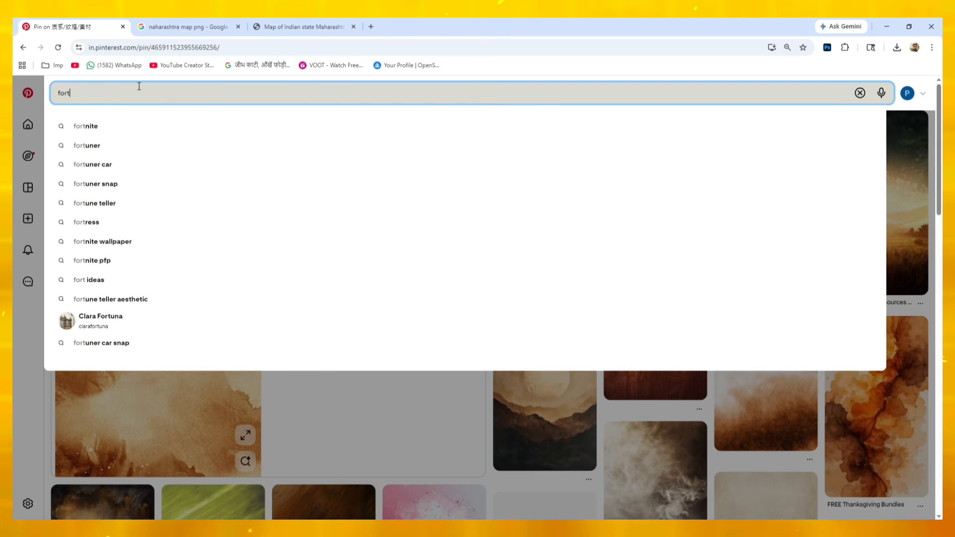
key(Return)
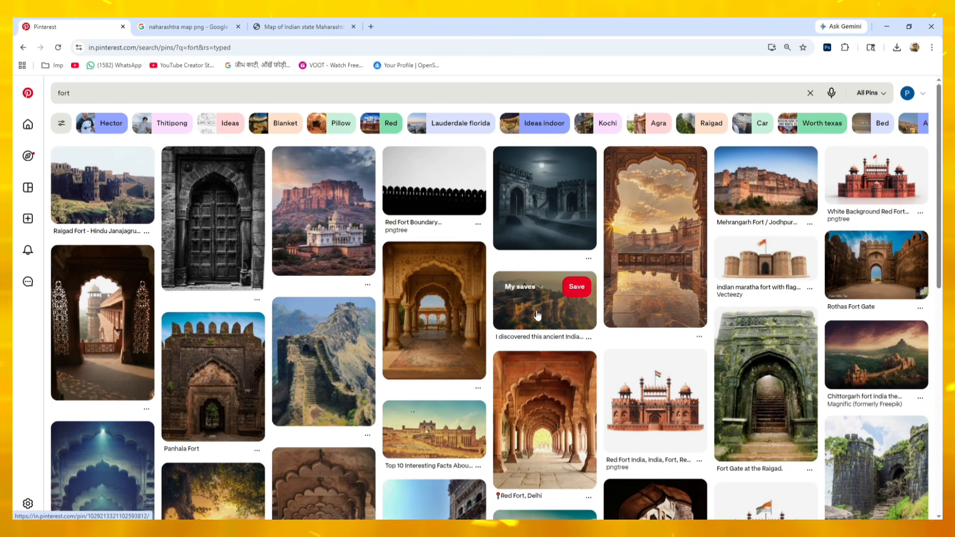
click(121, 204)
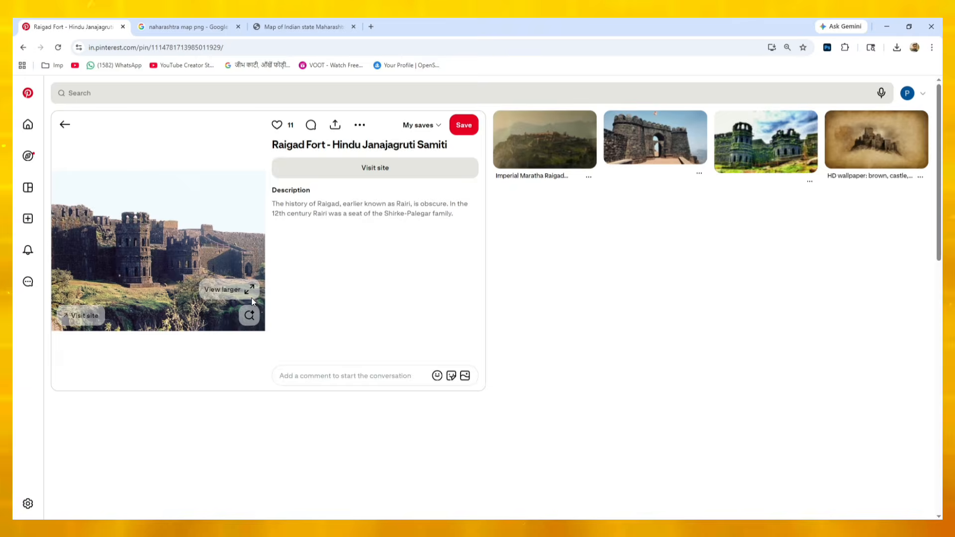
Step: Copy the enlarged Raigad Fort photo and paste it into the poster document in Photoshop
click(250, 289)
right_click(481, 309)
click(518, 348)
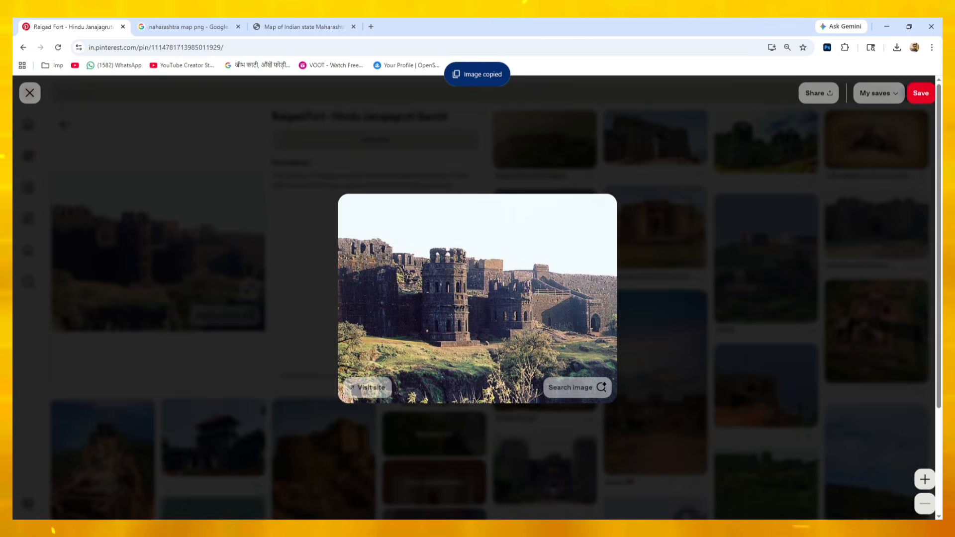
key(alt+Tab)
key(ctrl+v)
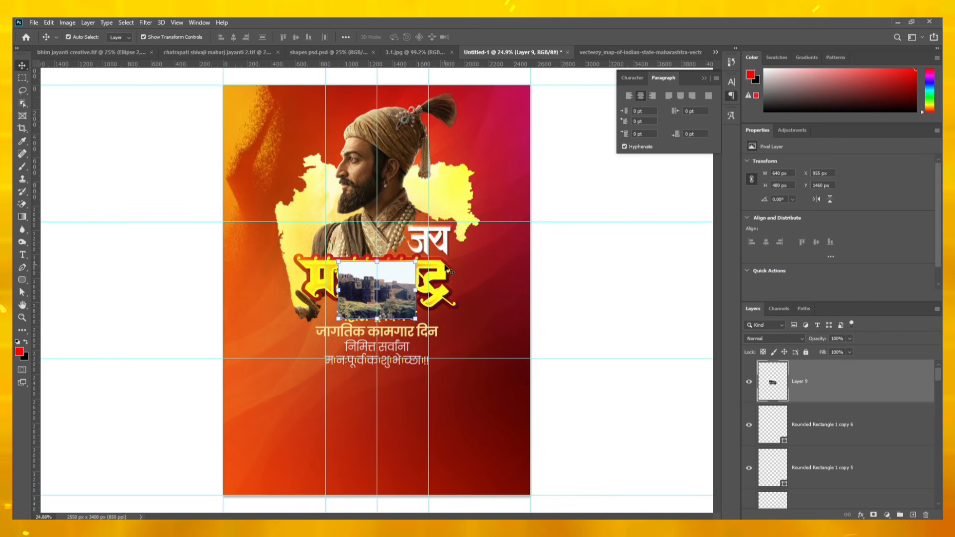
Step: Enlarge the pasted fort photo to about 1716 by 1287 px and place it over the poster's upper-left area
drag(420, 290, 360, 200)
drag(256, 181, 276, 163)
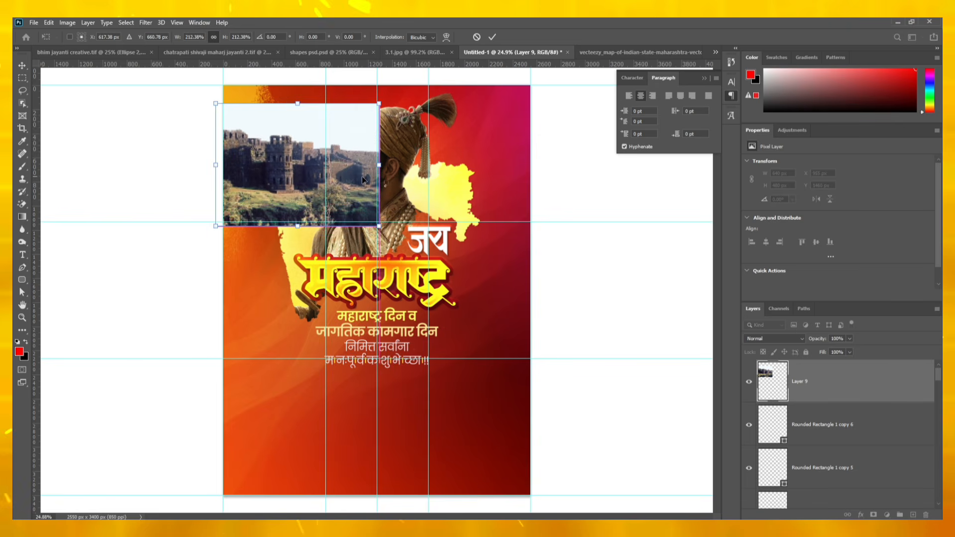
drag(379, 164, 394, 190)
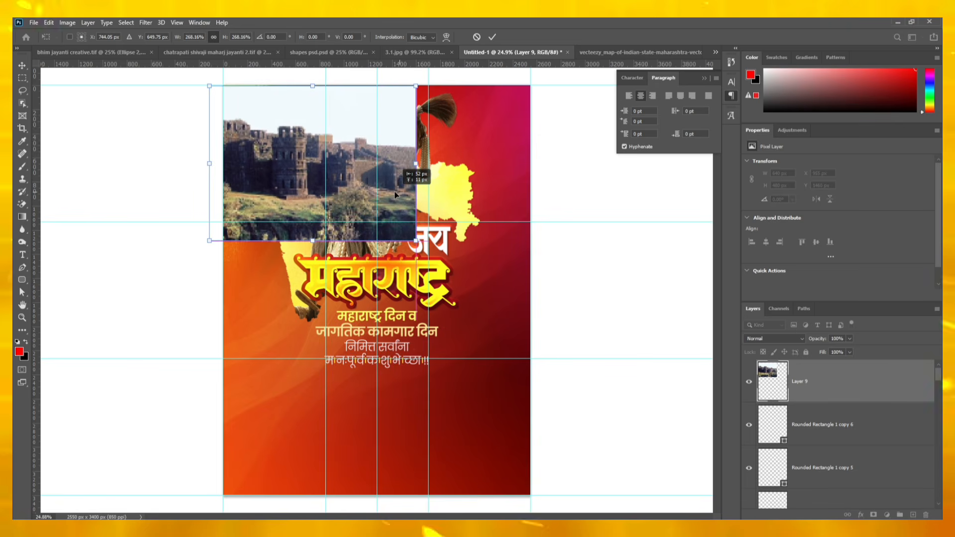
key(Return)
Step: Move the fort photo layer directly below the Maharashtra map layer in the stacking order
scroll(887, 391, down, 1)
scroll(845, 433, down, 2)
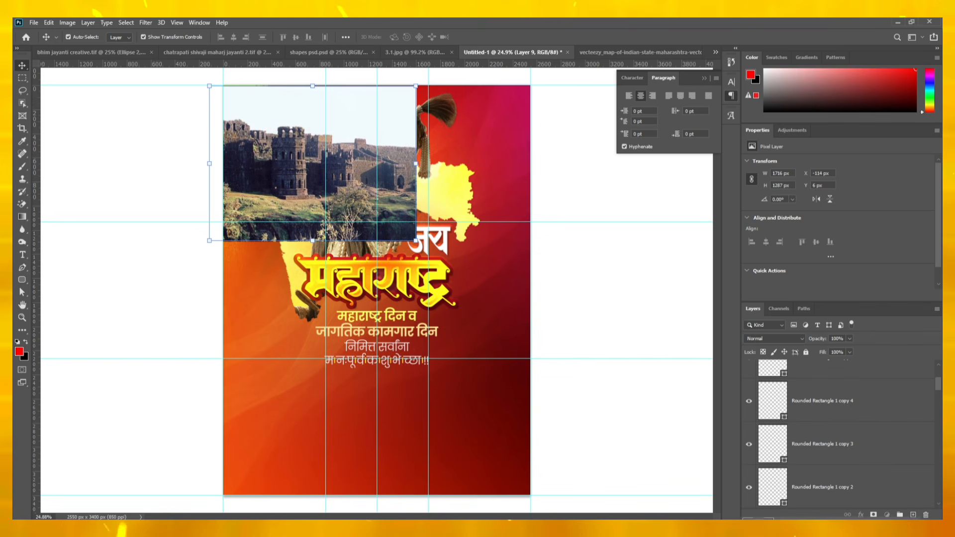
drag(840, 519, 845, 419)
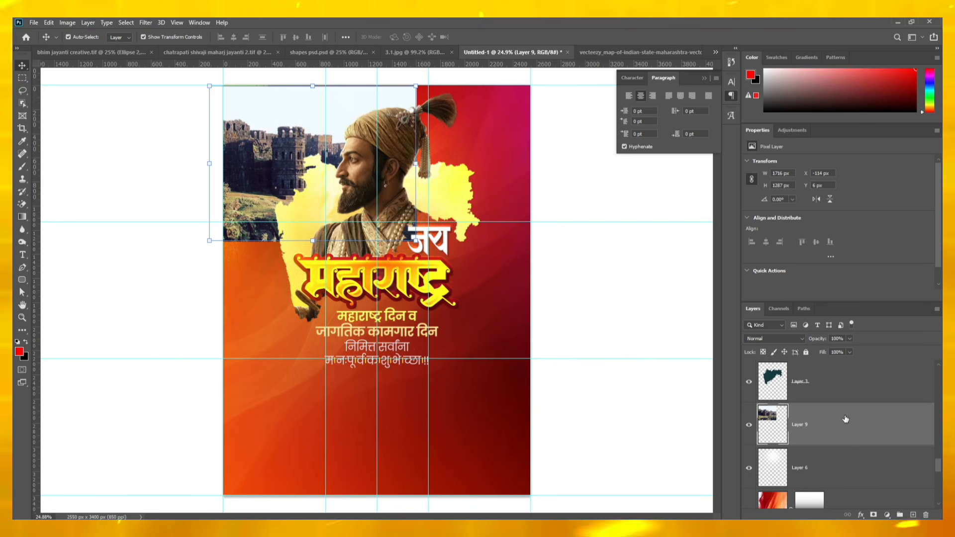
Step: Convert the fort photo to black and white using the Default preset
click(67, 22)
mouse_move(83, 47)
click(192, 121)
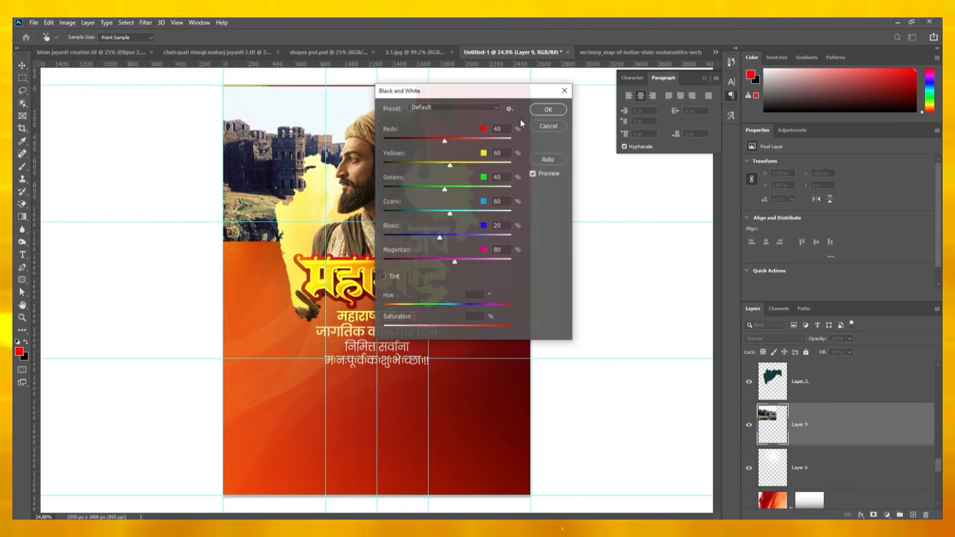
click(545, 106)
Step: Blend the fort photo with Color Burn and reduce its fill to 39%
click(769, 339)
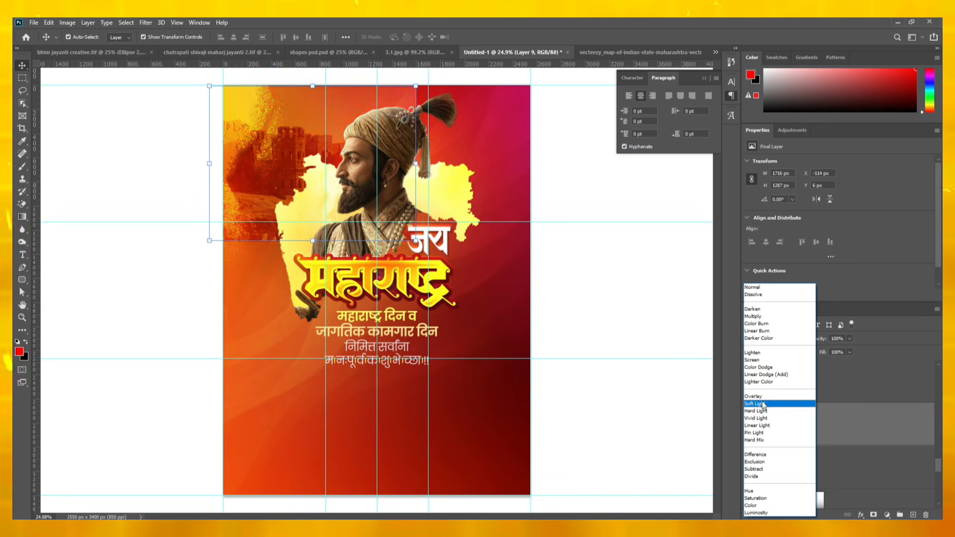
click(769, 325)
click(851, 352)
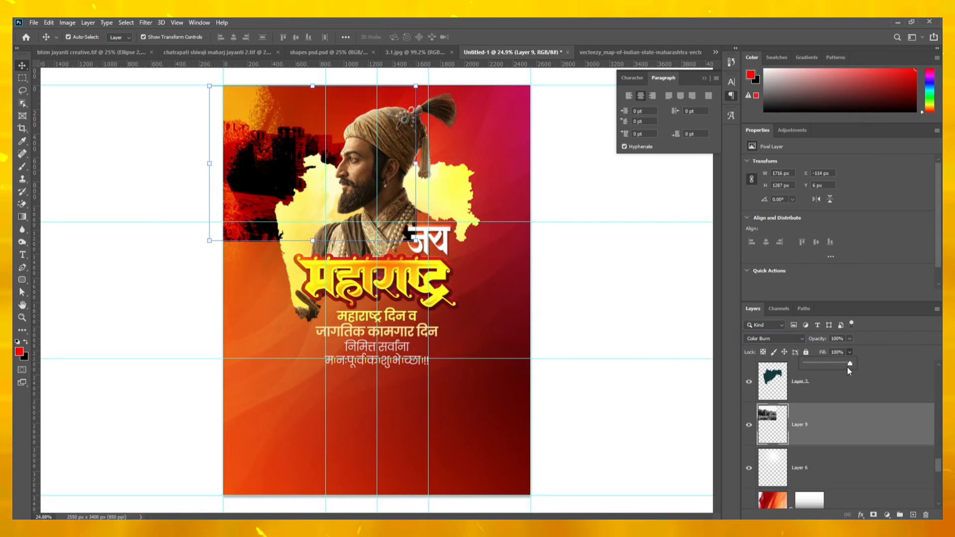
mouse_move(819, 365)
mouse_down()
mouse_move(799, 365)
mouse_move(823, 369)
mouse_up()
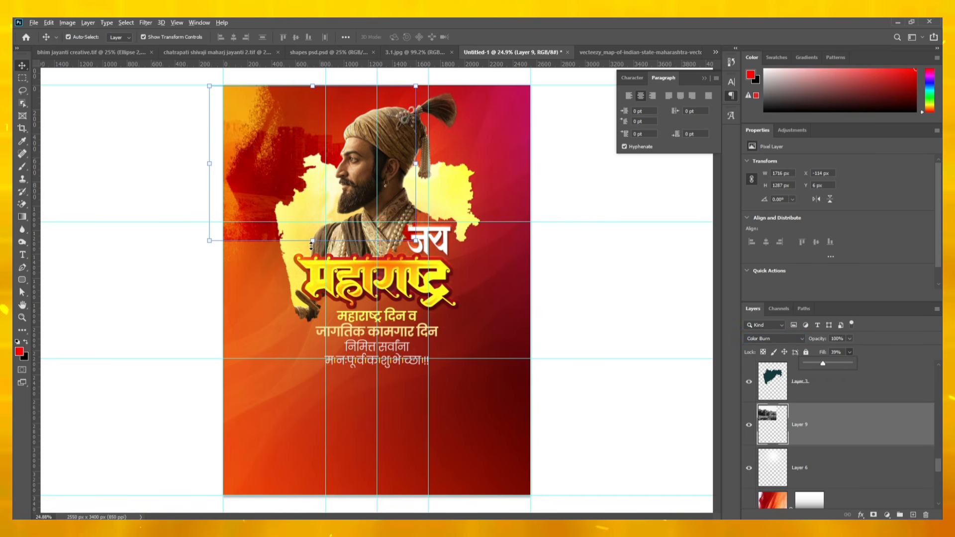
Step: Enlarge the fort photo to about 2615 by 1961 px, then hide it with a black mask and paint its upper-left part visible in white
drag(311, 244, 327, 282)
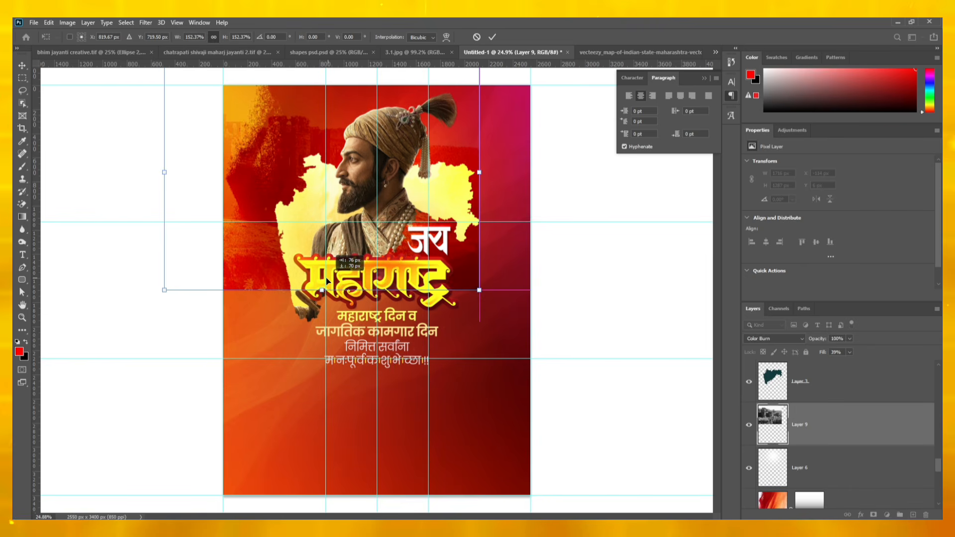
key(Return)
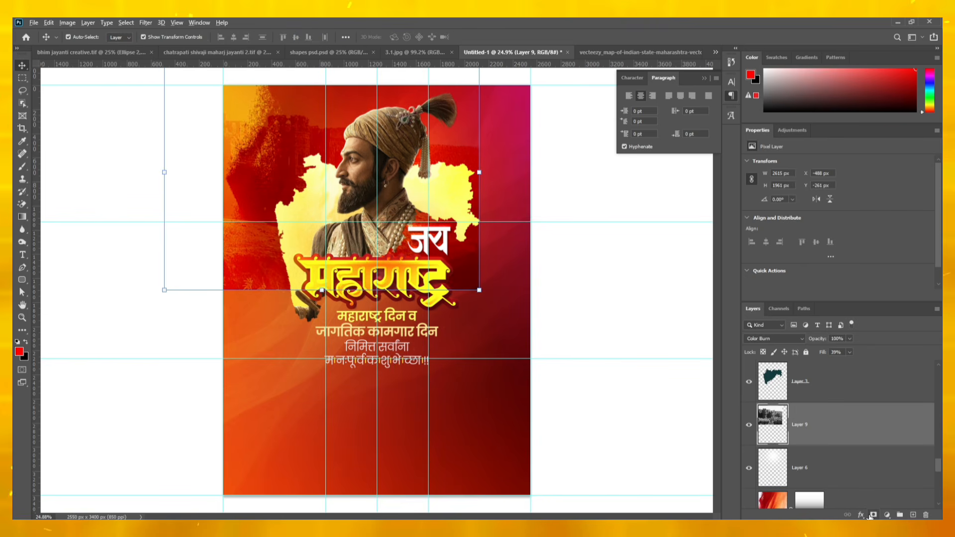
alt+click(873, 515)
click(22, 170)
click(288, 148)
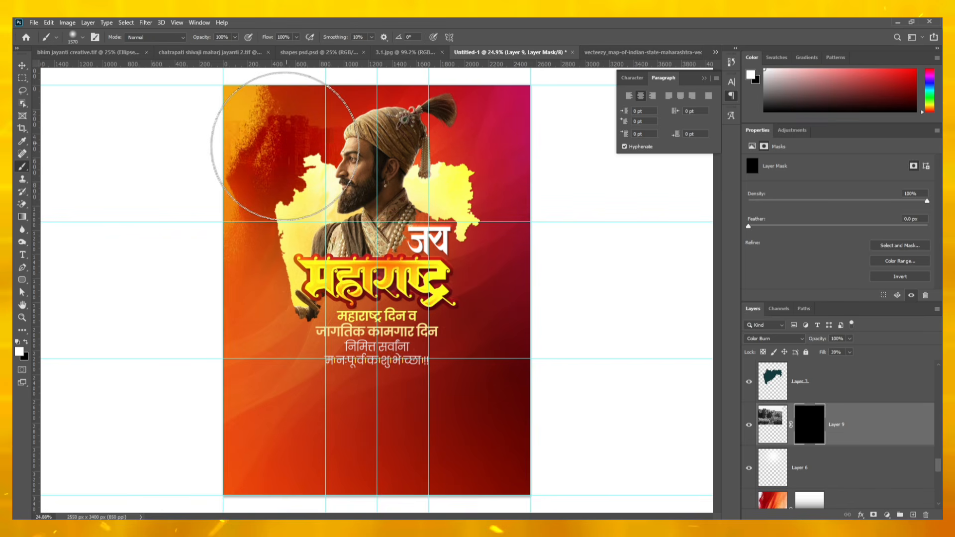
click(225, 158)
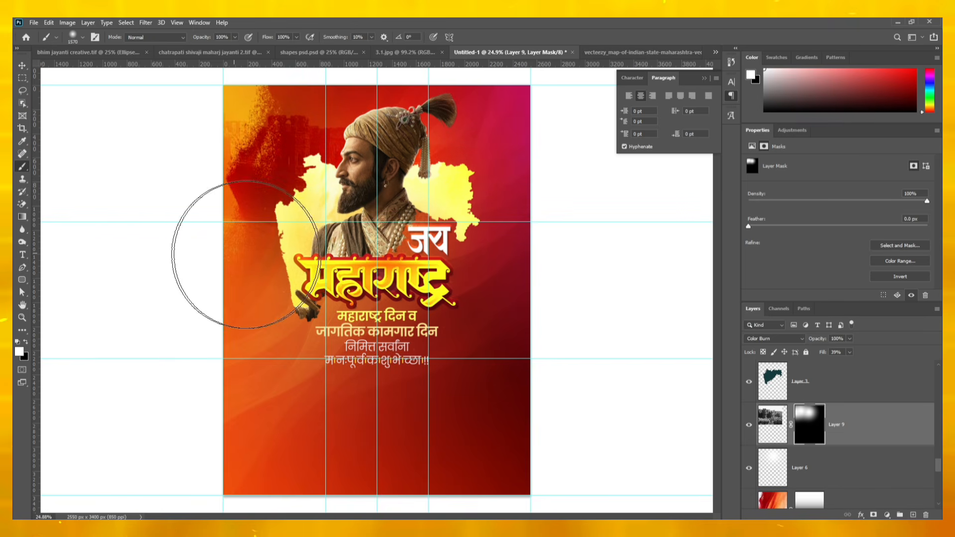
Step: Duplicate the masked fort layer, flip the copy horizontally, move it to the poster's right side and deselect it
key(ctrl+j)
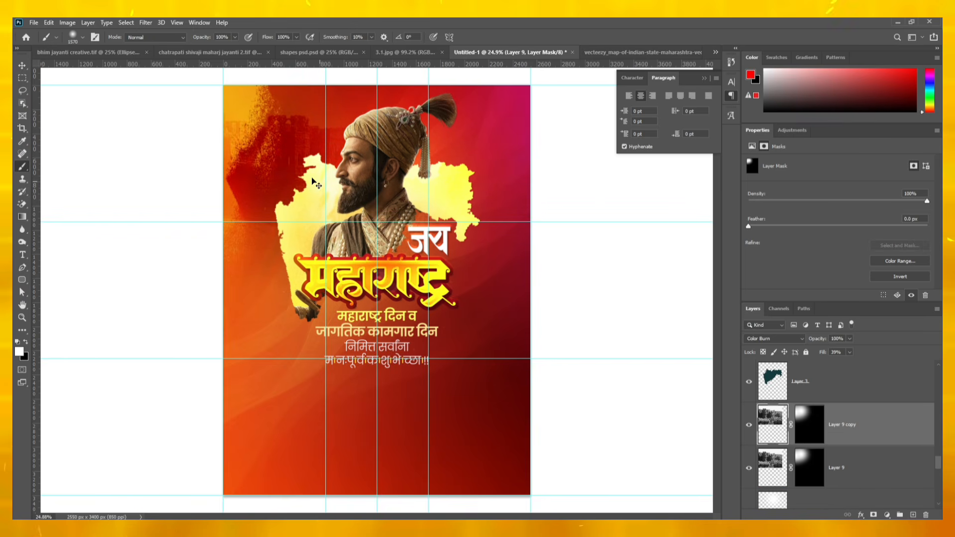
key(ctrl+t)
right_click(293, 149)
click(367, 315)
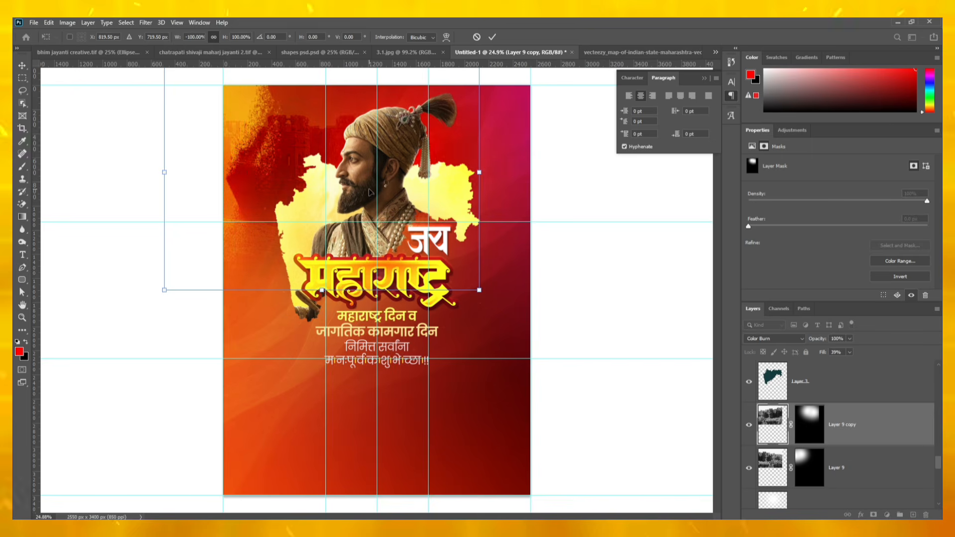
drag(377, 199, 495, 205)
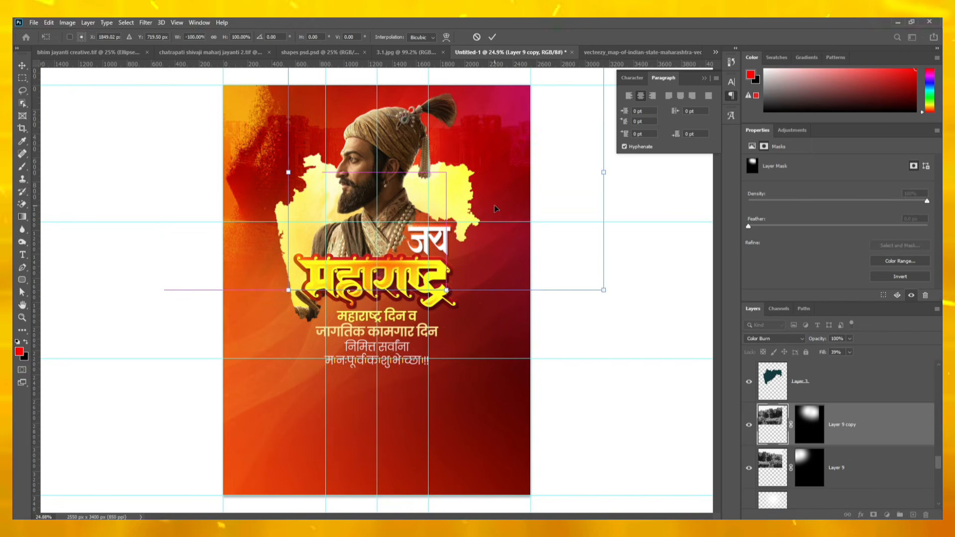
key(Return)
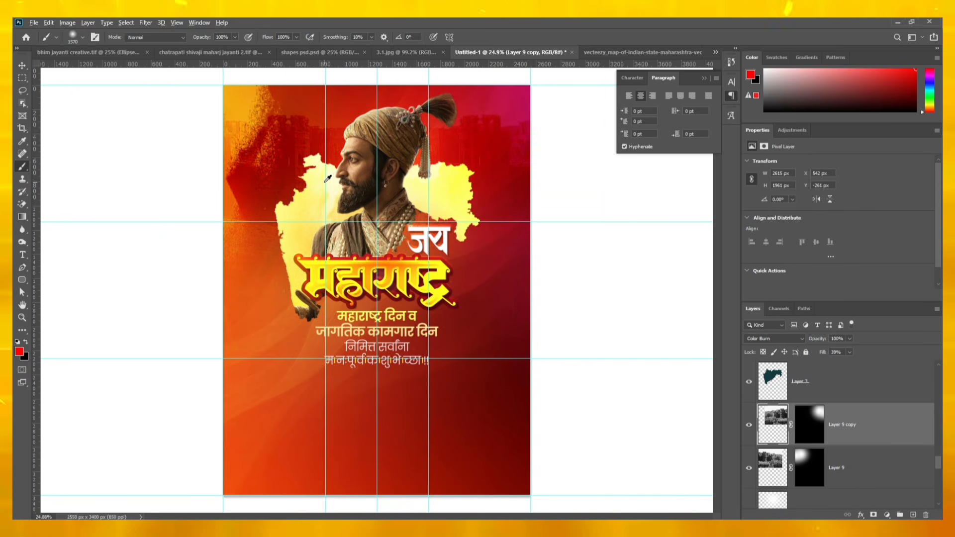
scroll(327, 179, down, 1)
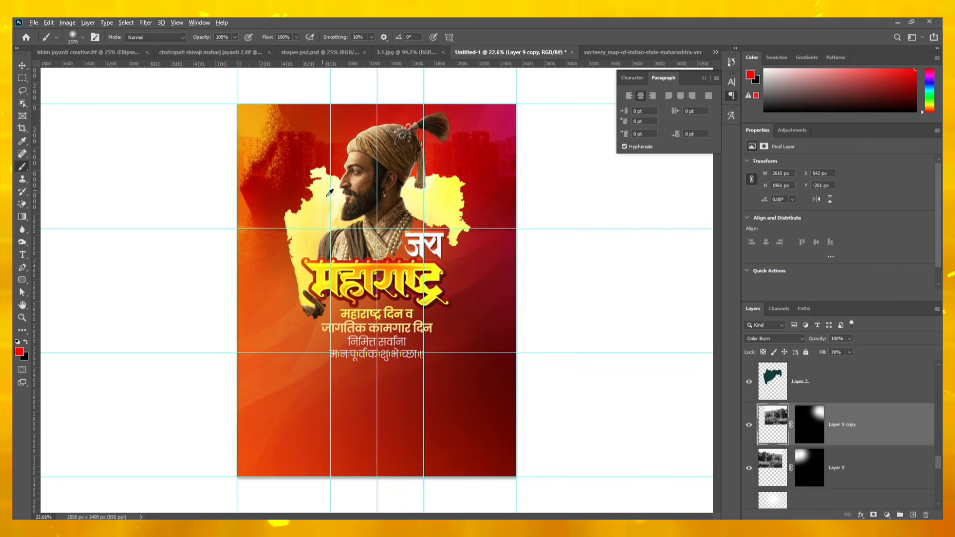
scroll(240, 242, up, 1)
click(23, 65)
scroll(527, 264, down, 2)
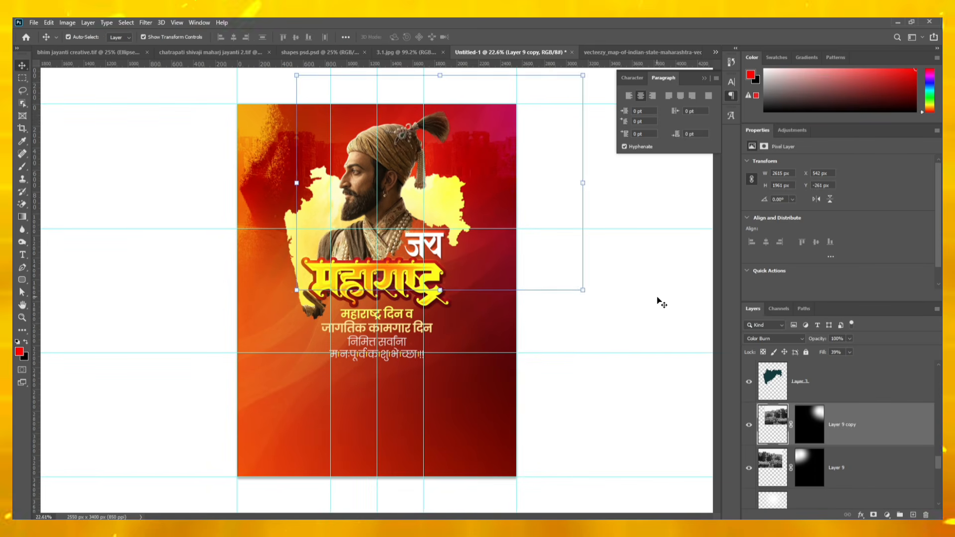
click(658, 300)
scroll(413, 296, down, 3)
scroll(409, 297, up, 1)
scroll(409, 297, up, 2)
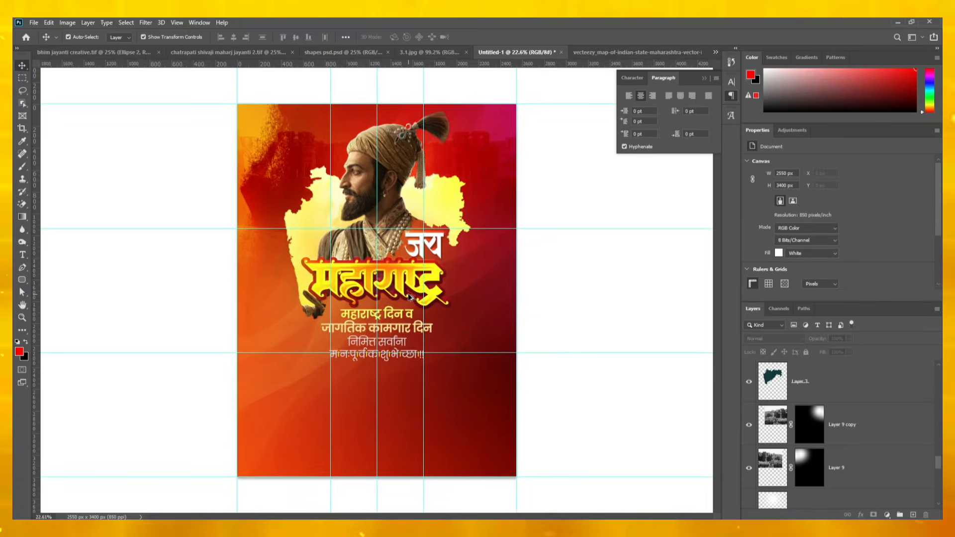
scroll(409, 297, down, 2)
scroll(409, 297, up, 1)
scroll(405, 299, up, 1)
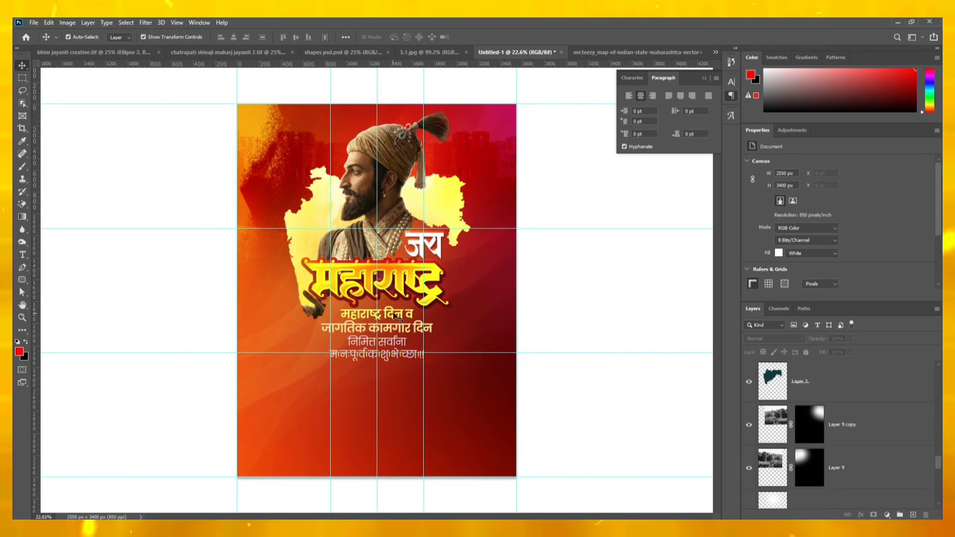
Step: Group the greeting text layers together with all the yellow rounded-rectangle separators
click(393, 339)
shift+click(398, 355)
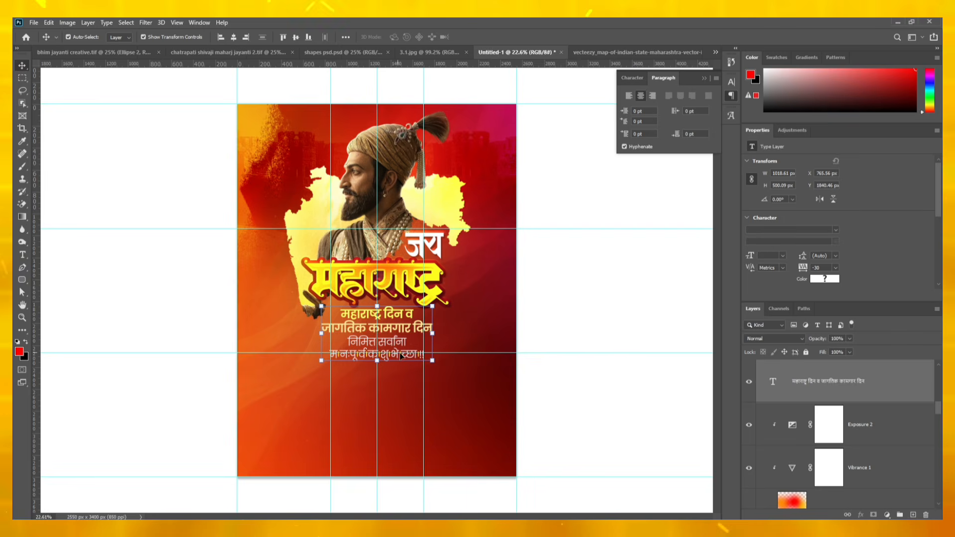
scroll(846, 451, up, 4)
scroll(836, 438, up, 2)
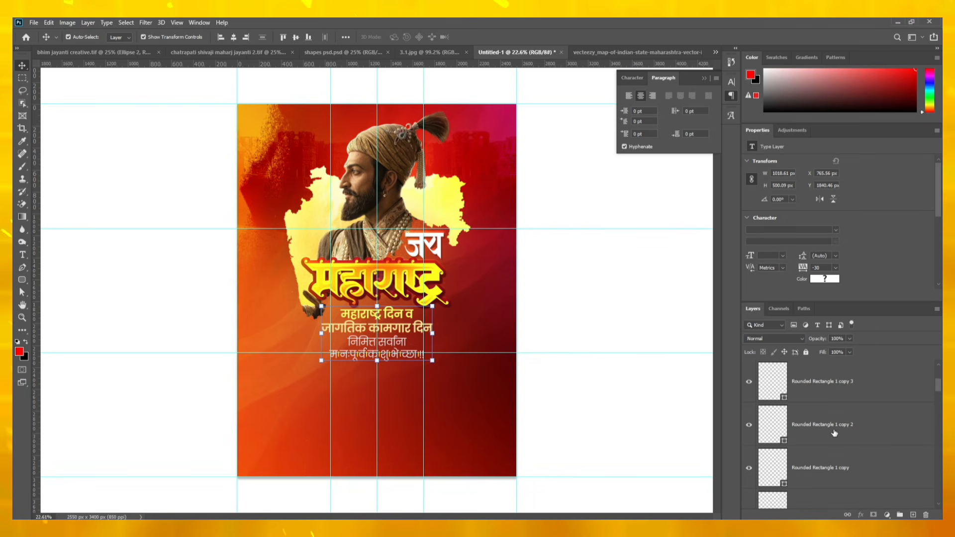
click(828, 396)
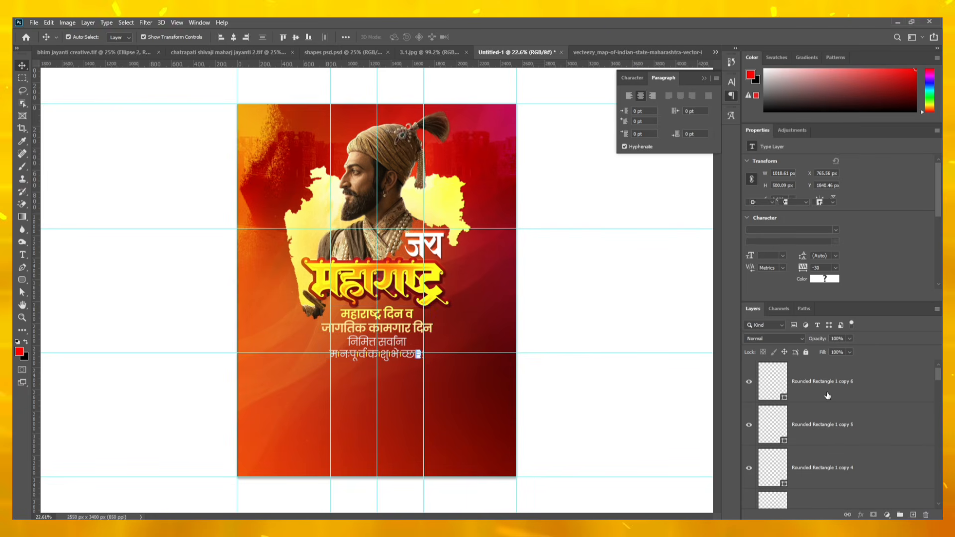
scroll(827, 396, down, 3)
shift+click(833, 427)
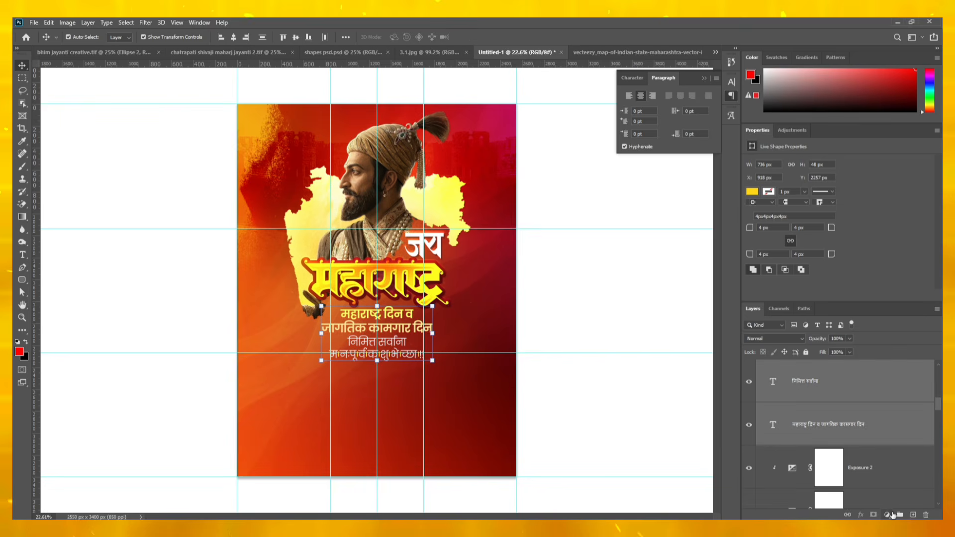
click(887, 515)
click(901, 516)
click(900, 515)
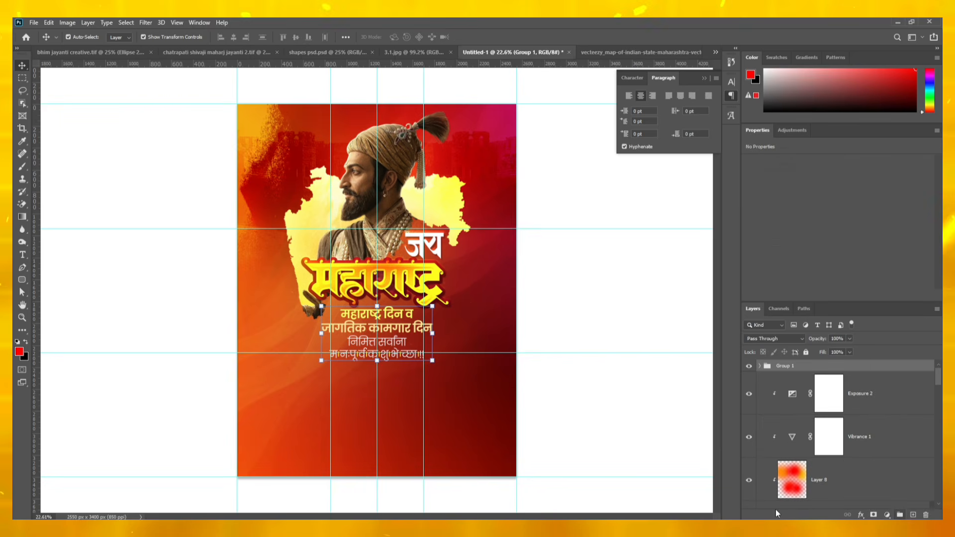
Step: Scale the greeting text group up to about 110.6% and deselect it
drag(376, 365, 377, 369)
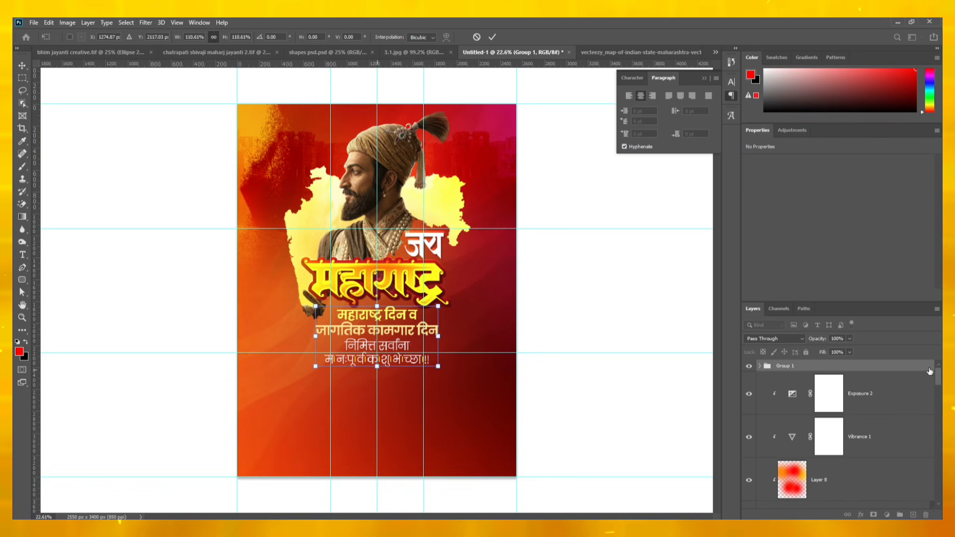
key(Return)
click(599, 304)
Step: Select the Shivaji Maharaj portrait layers and scale them down together to about 92%
scroll(353, 267, down, 2)
scroll(354, 267, up, 1)
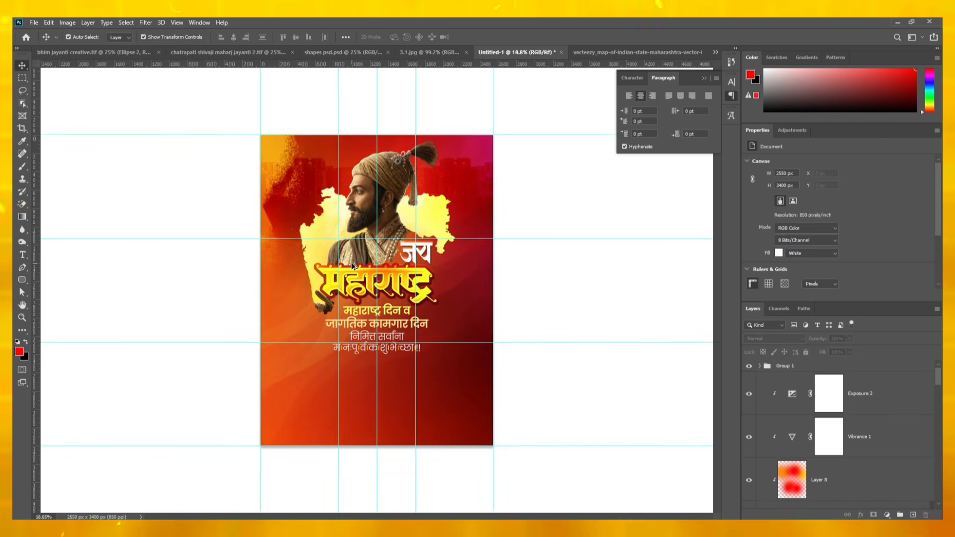
scroll(353, 266, up, 3)
scroll(353, 266, down, 4)
scroll(353, 265, up, 1)
click(393, 188)
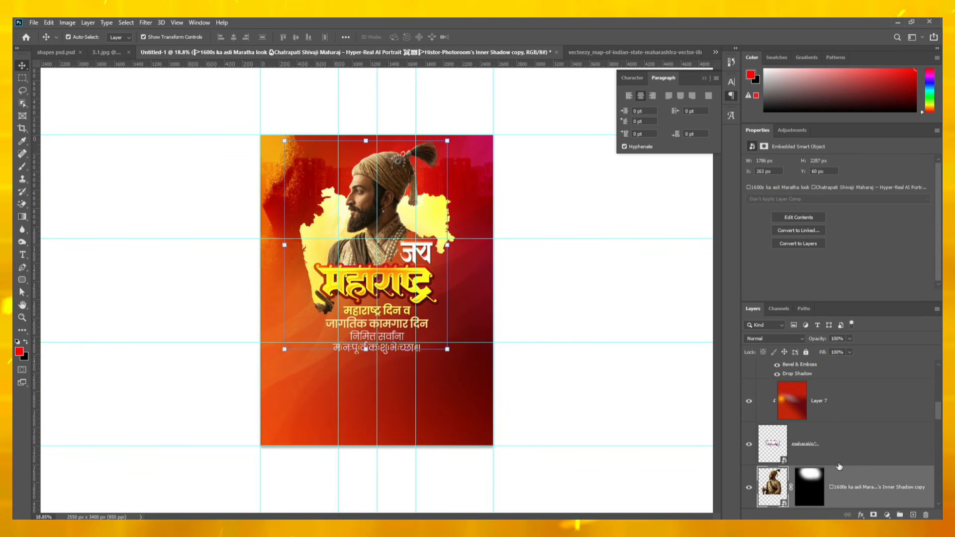
scroll(839, 479, down, 2)
shift+click(839, 479)
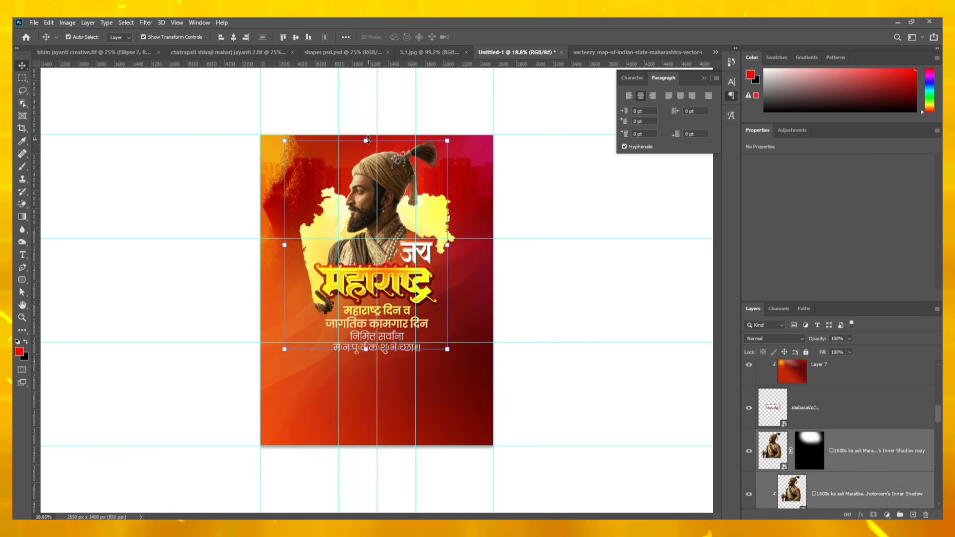
mouse_move(367, 139)
mouse_down()
mouse_move(371, 107)
mouse_move(362, 157)
mouse_up()
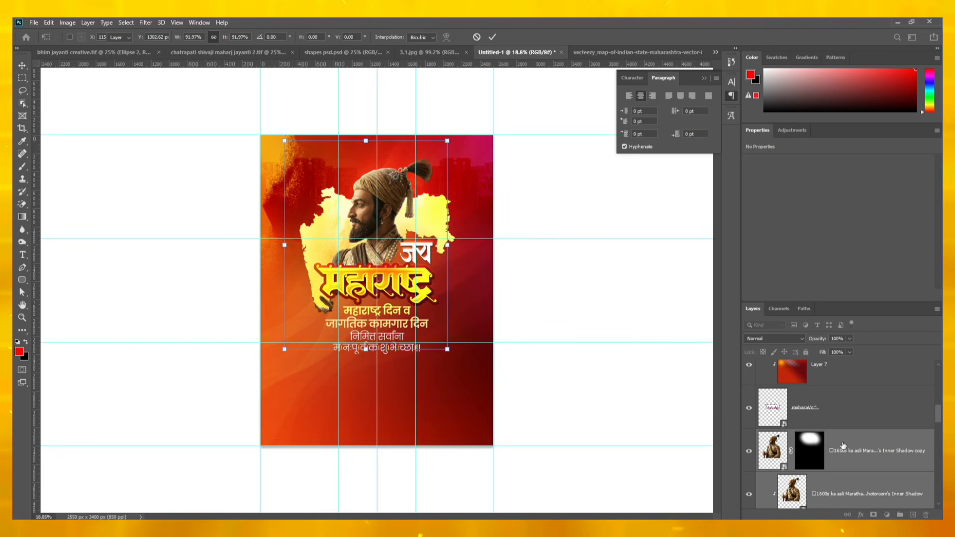
key(Return)
Step: Select the layers from Group 1 through Layer 6, move them down together to a Y position of 1700 px and deselect them
scroll(841, 438, up, 5)
scroll(841, 388, up, 1)
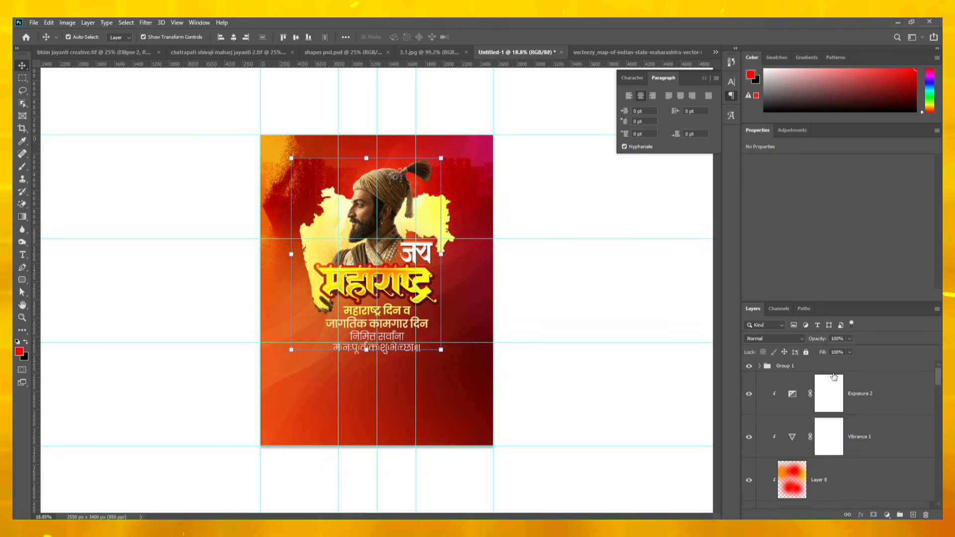
click(833, 369)
scroll(856, 398, down, 6)
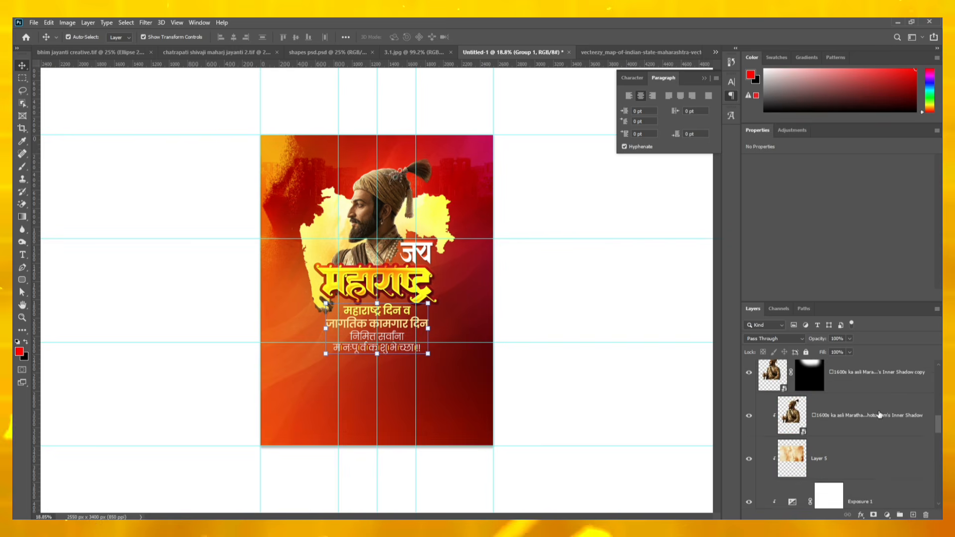
scroll(880, 408, down, 5)
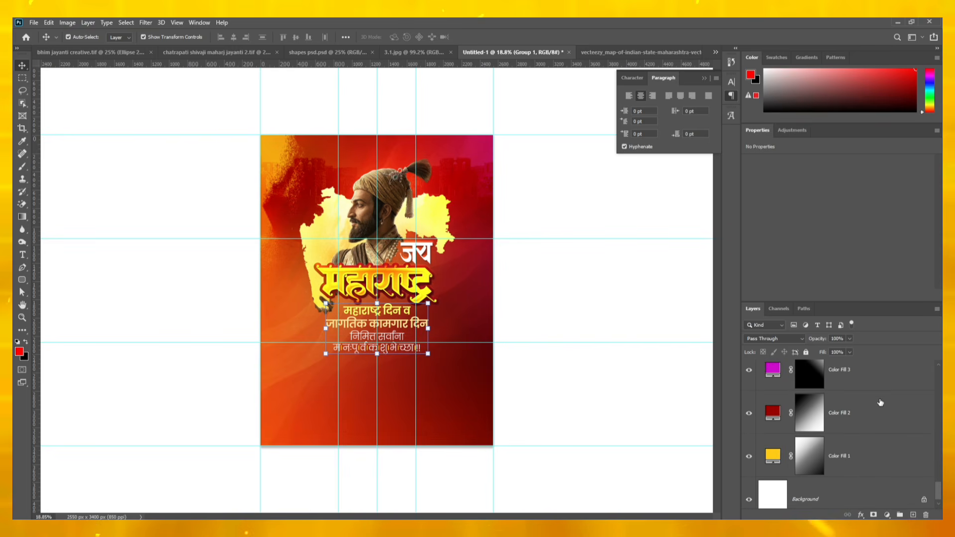
scroll(861, 413, up, 4)
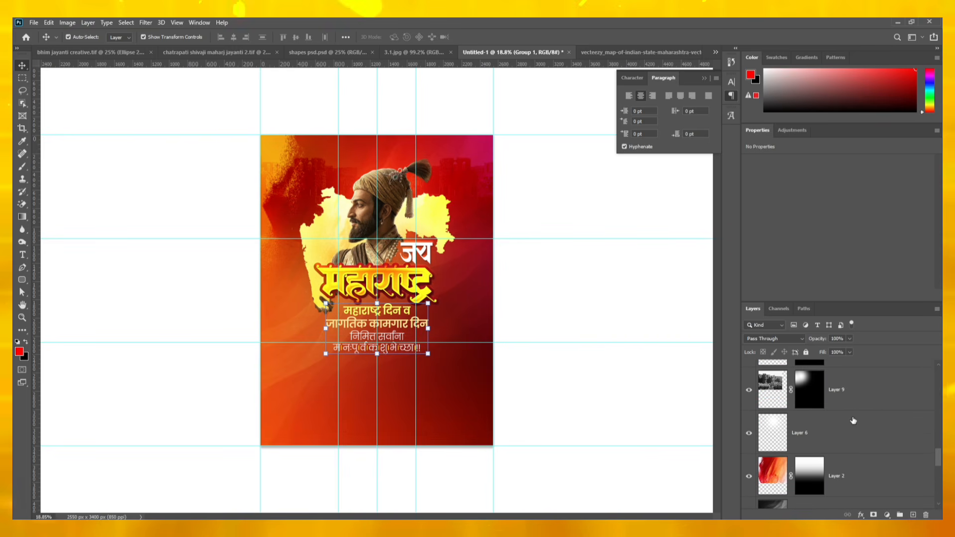
shift+click(843, 428)
key(ctrl+t)
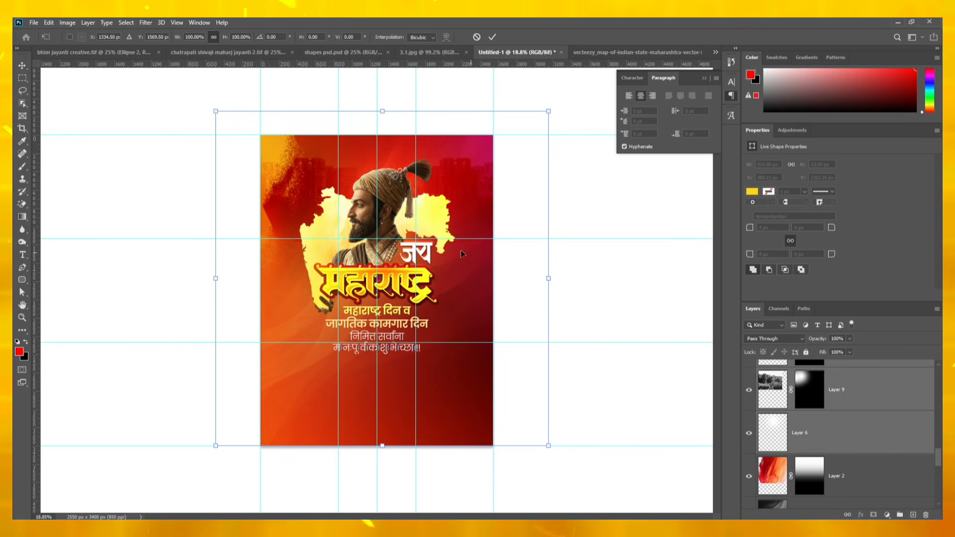
drag(462, 255, 464, 274)
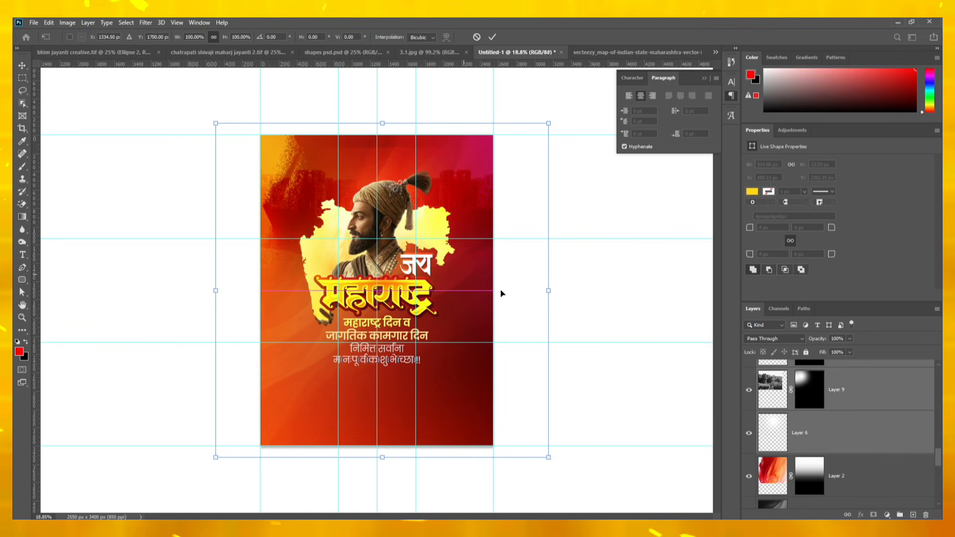
key(ctrl+z)
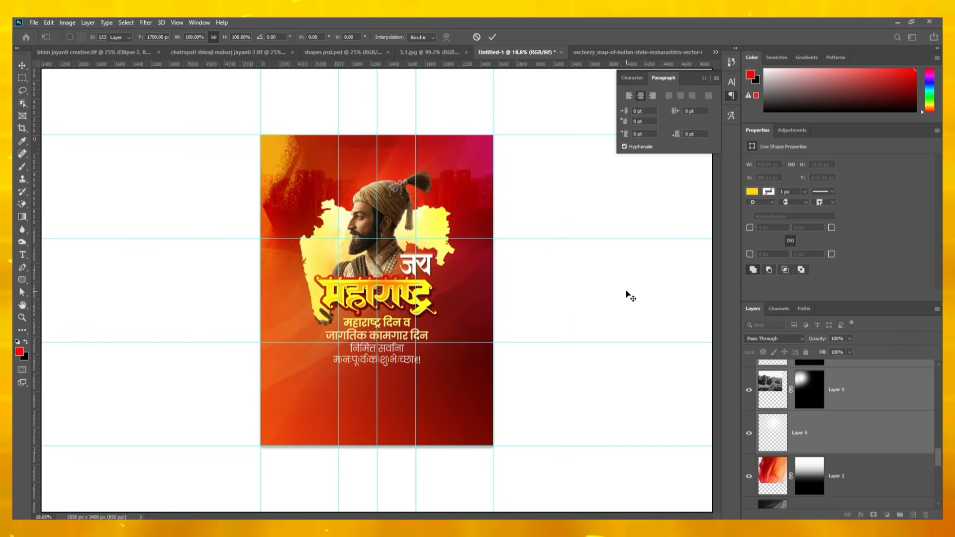
key(ctrl+j)
click(383, 156)
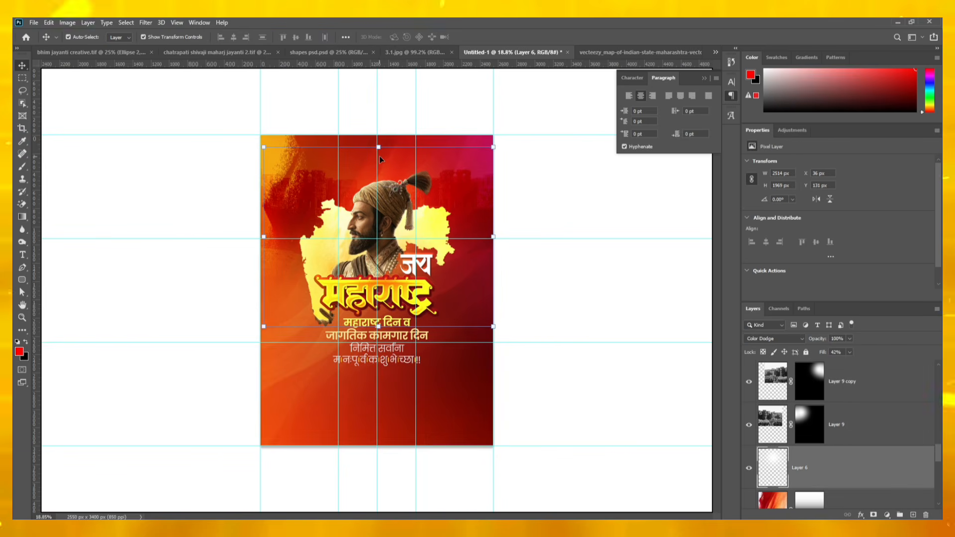
drag(381, 156, 381, 148)
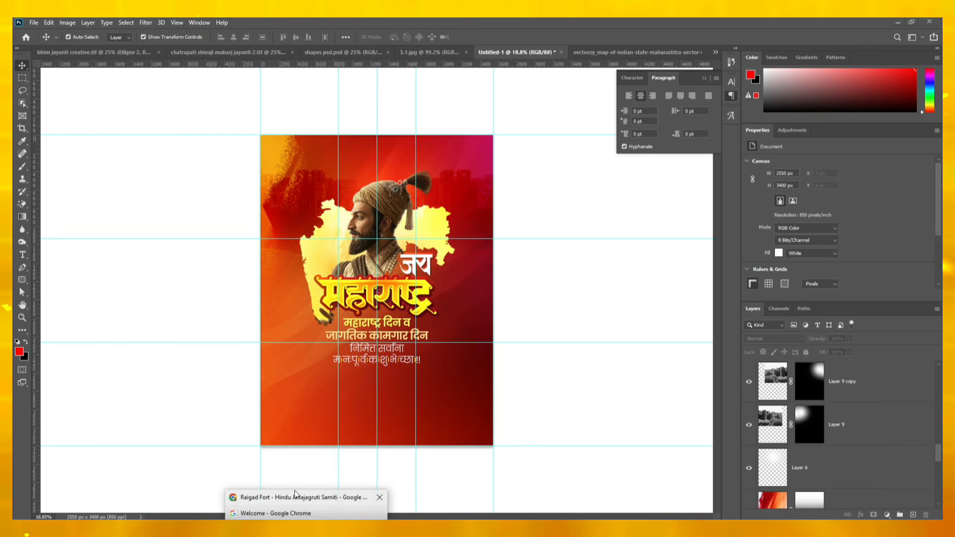
Step: Switch to Chrome, search Google for "chat gtp" in a new tab and open the ChatGPT site
click(295, 498)
click(371, 26)
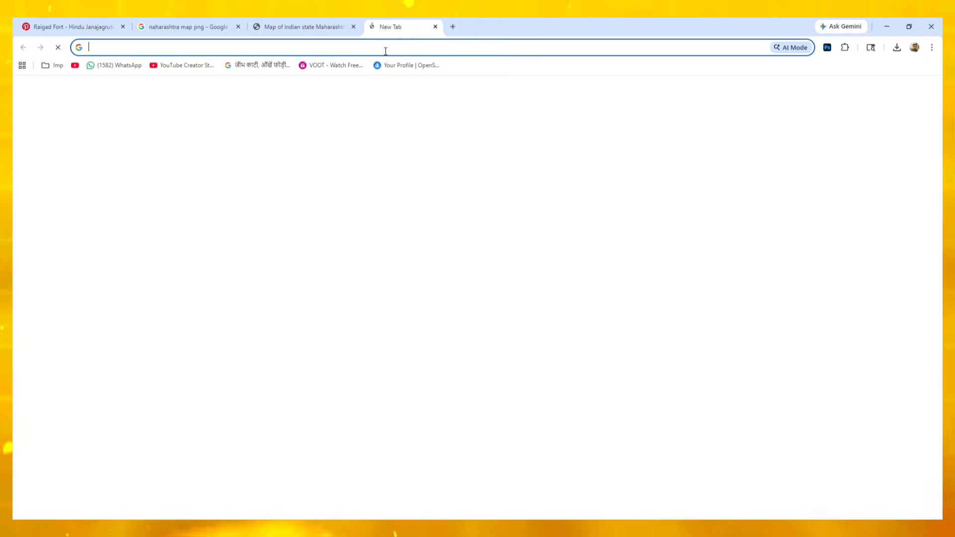
click(426, 217)
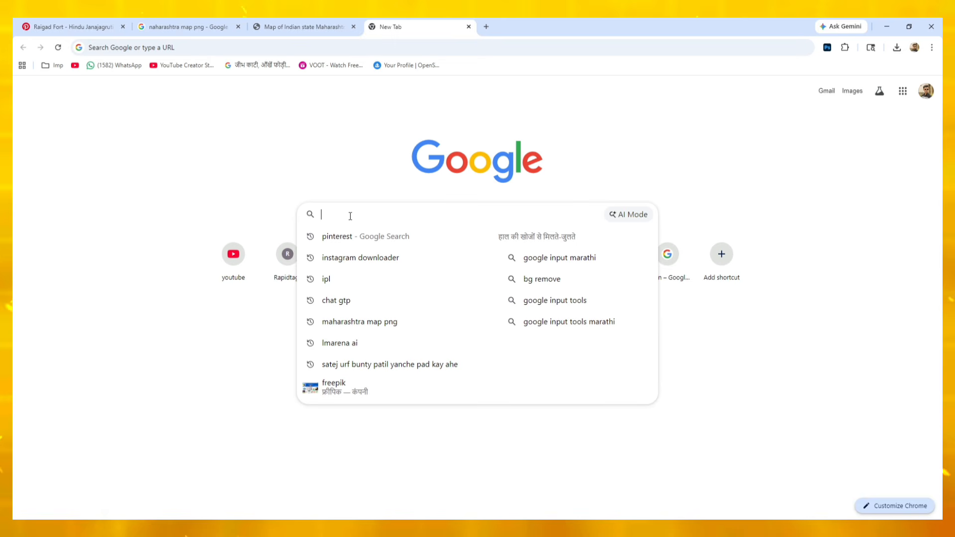
text(chat gtp)
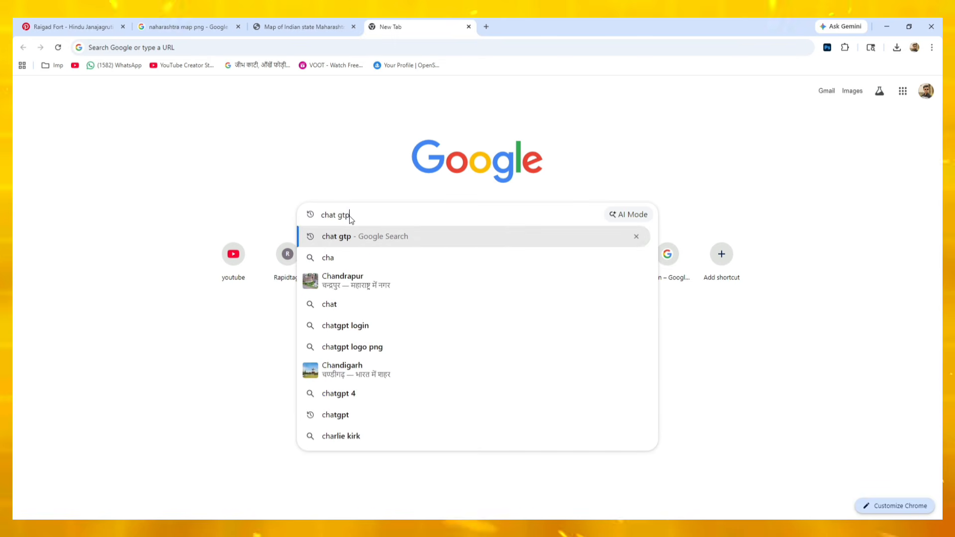
key(Return)
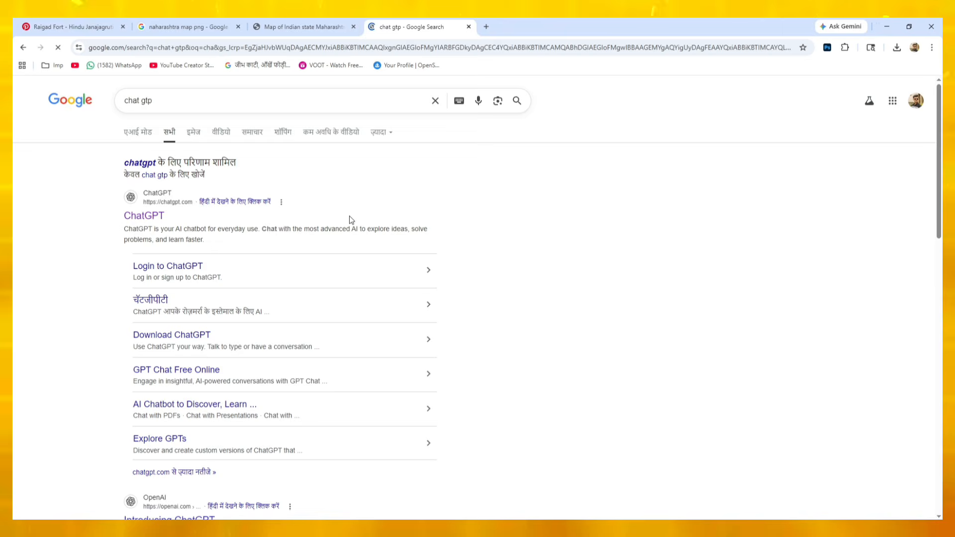
click(130, 216)
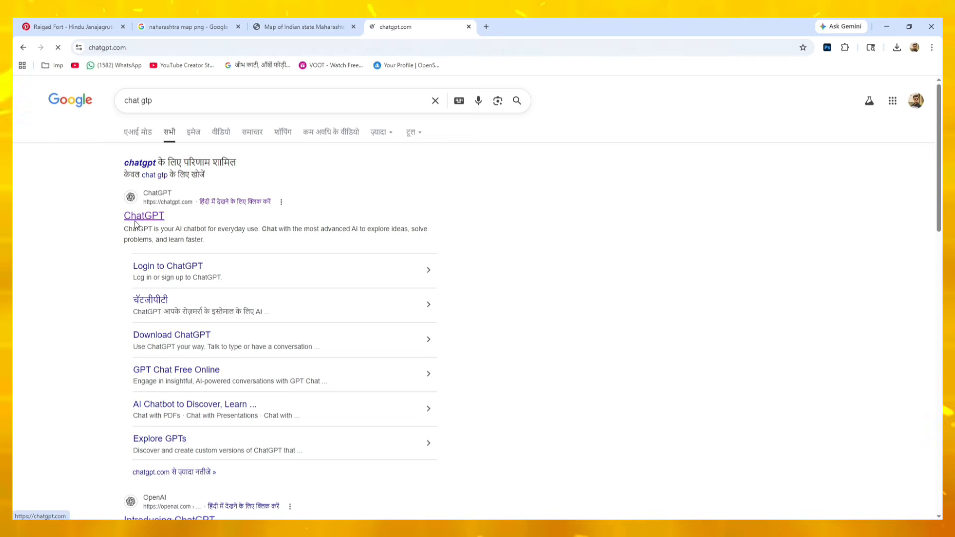
Step: Ask ChatGPT for "maharashtra din marathi quotes in 3 lines"
click(352, 283)
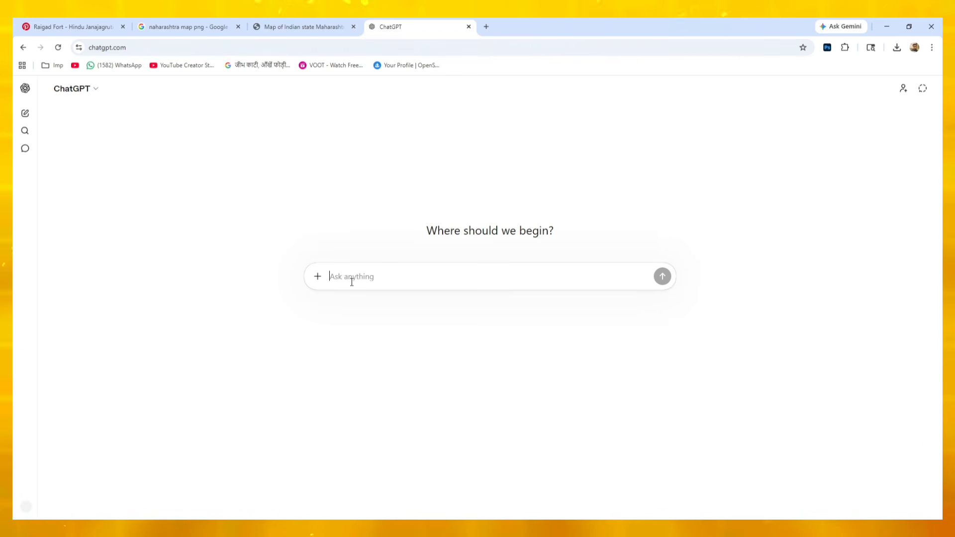
text(maha)
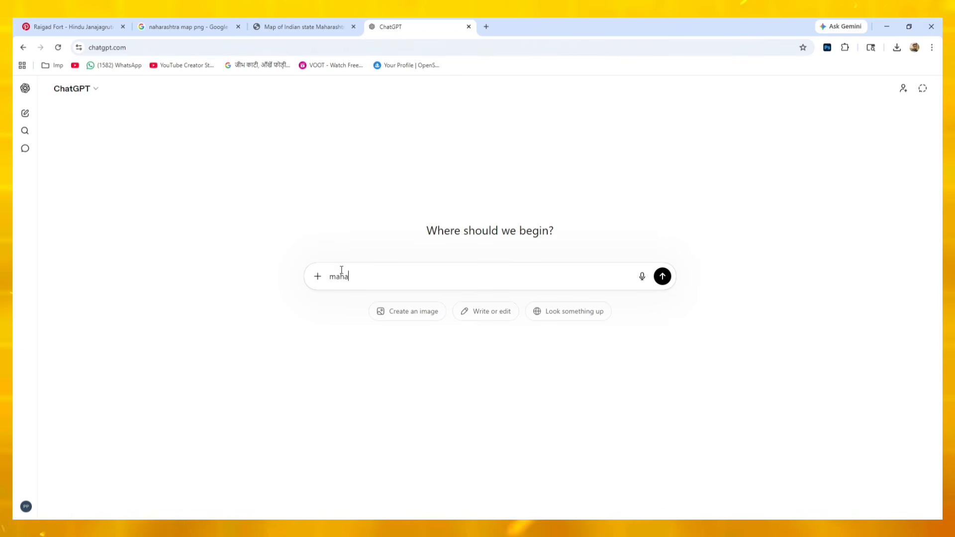
text(rashtra )
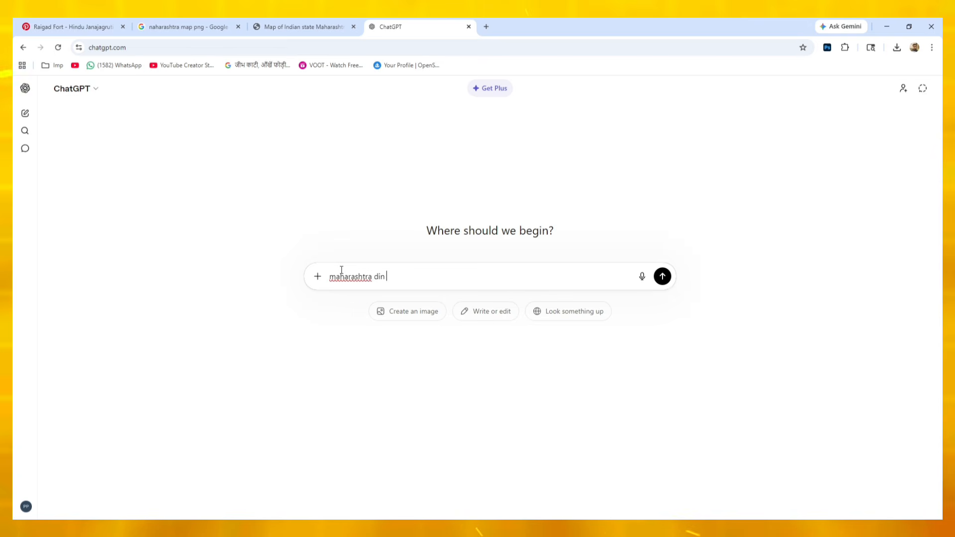
text(din marathi quote)
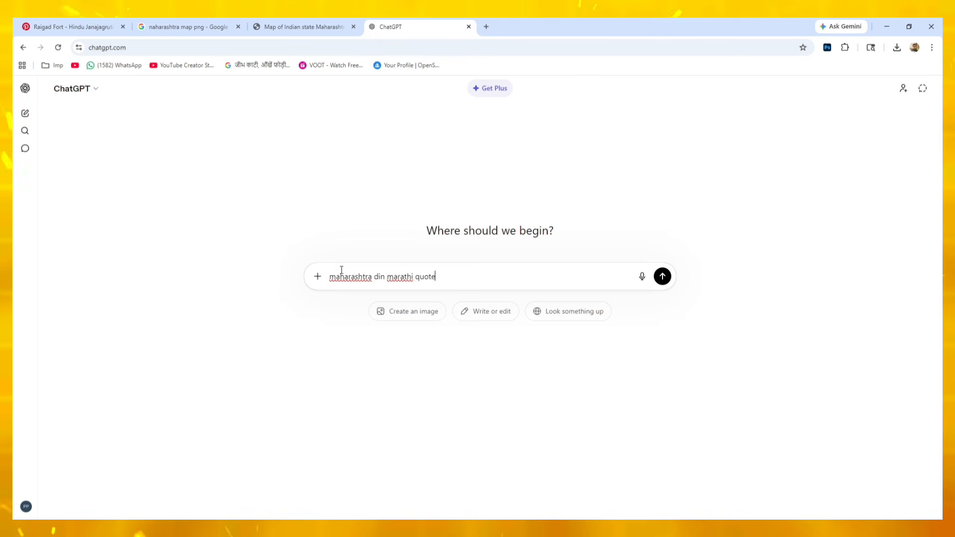
text(s in 3 lines)
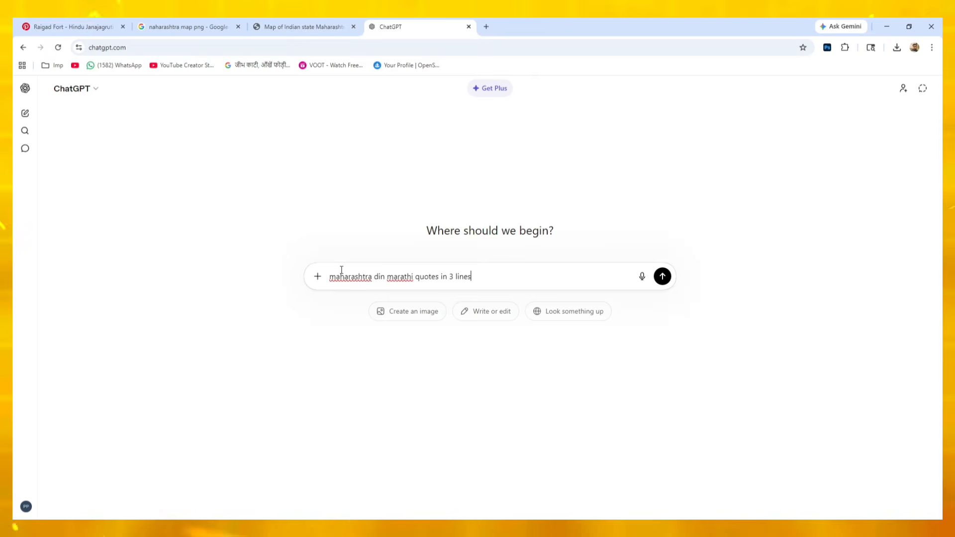
key(Return)
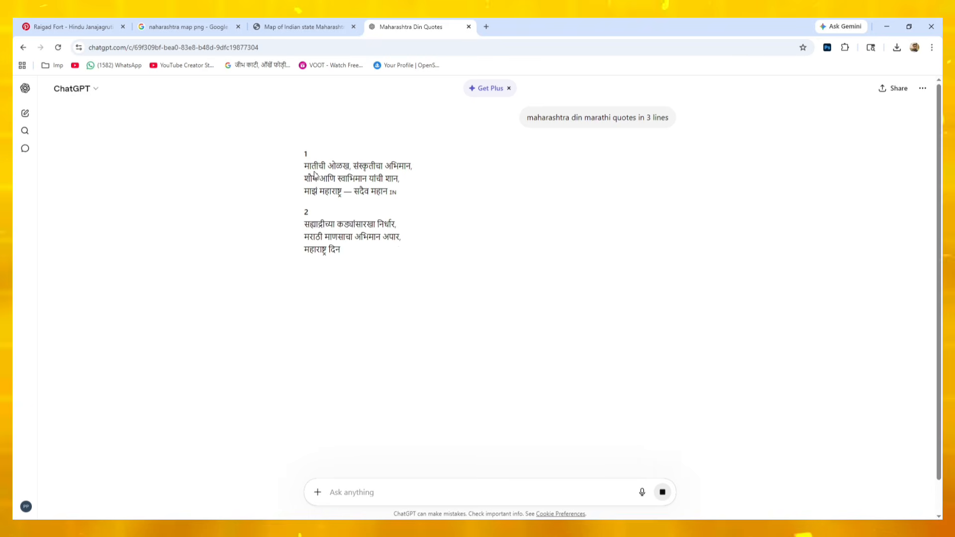
Step: Copy the three lines of the first Marathi quote, without the trailing flag emoji
drag(304, 166, 339, 193)
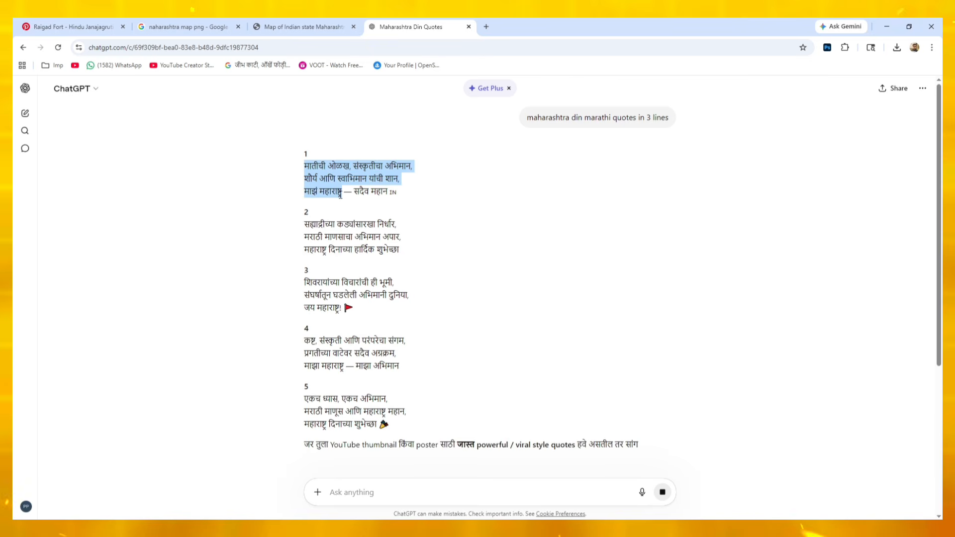
drag(368, 194, 387, 193)
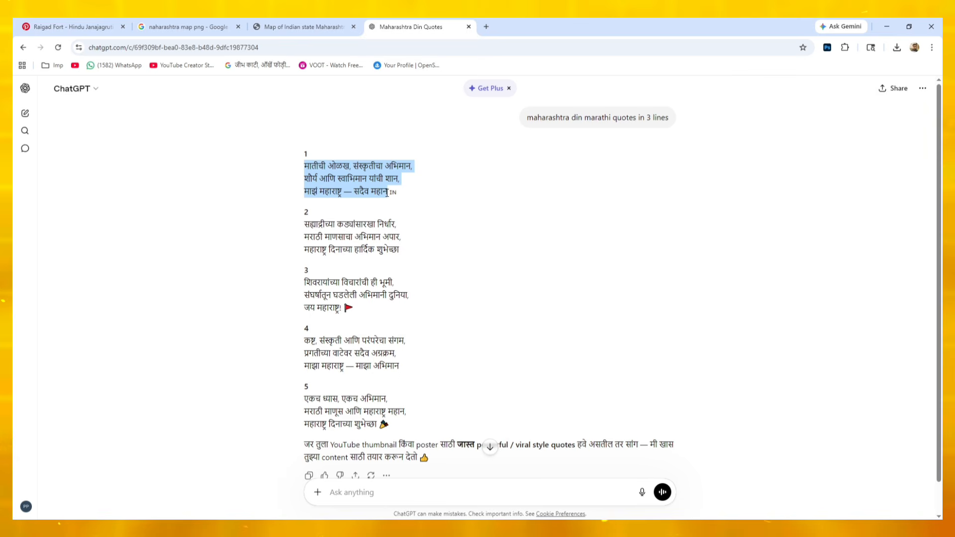
right_click(387, 193)
click(408, 205)
Step: Switch to Photoshop, duplicate the "निमित्त सर्वांना" text above the portrait and replace the copy's wording with the copied quote
key(alt+Tab)
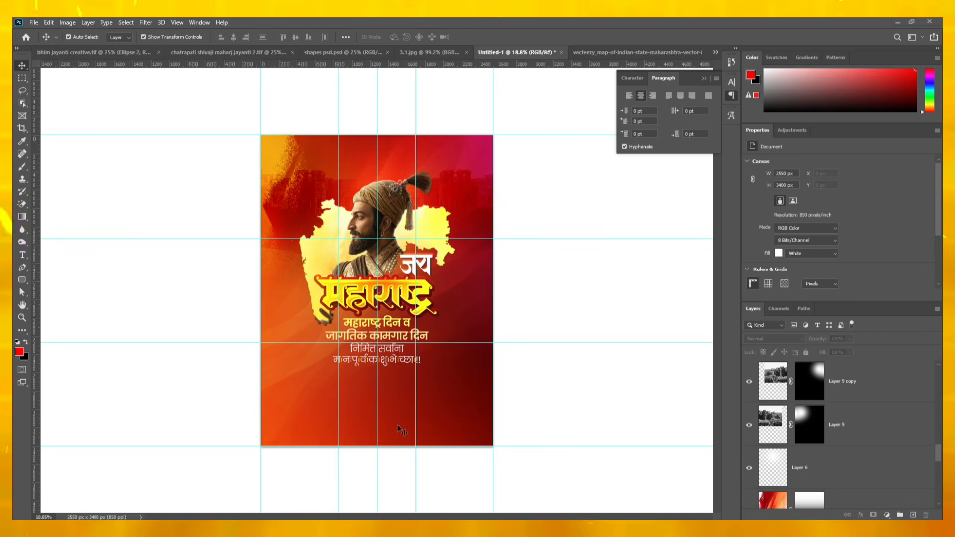
drag(397, 353, 397, 170)
double_click(378, 165)
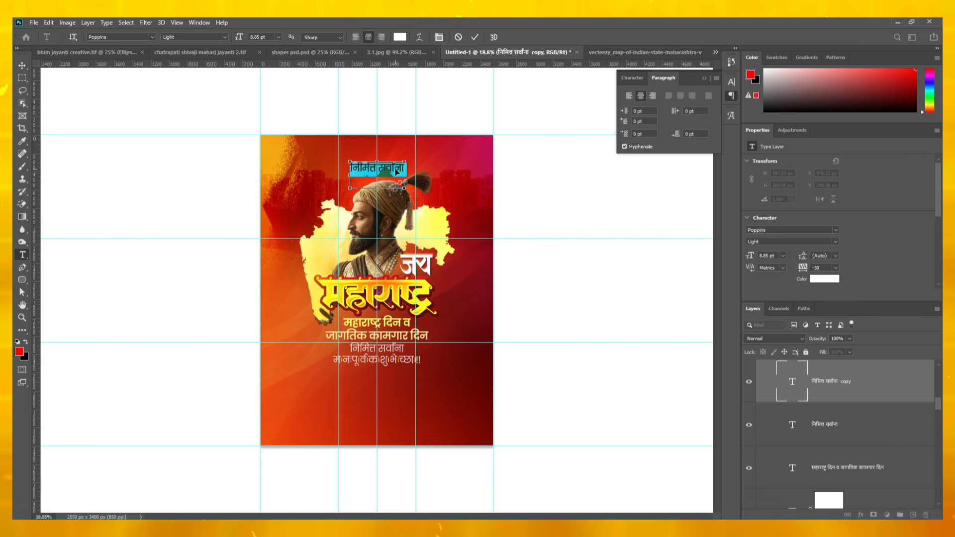
key(ctrl+v)
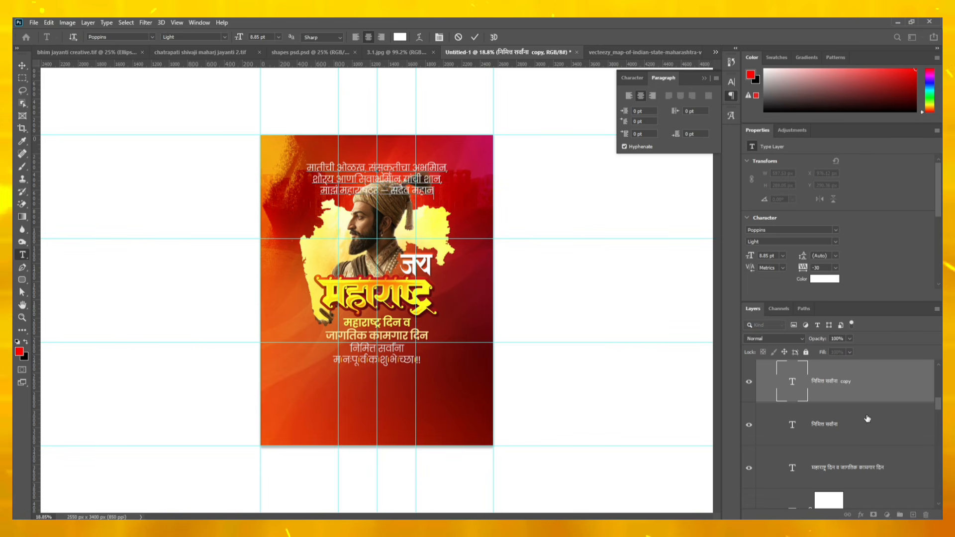
Step: Apply World-Ready Layout to the whole quote text so that the Marathi characters join correctly
click(717, 79)
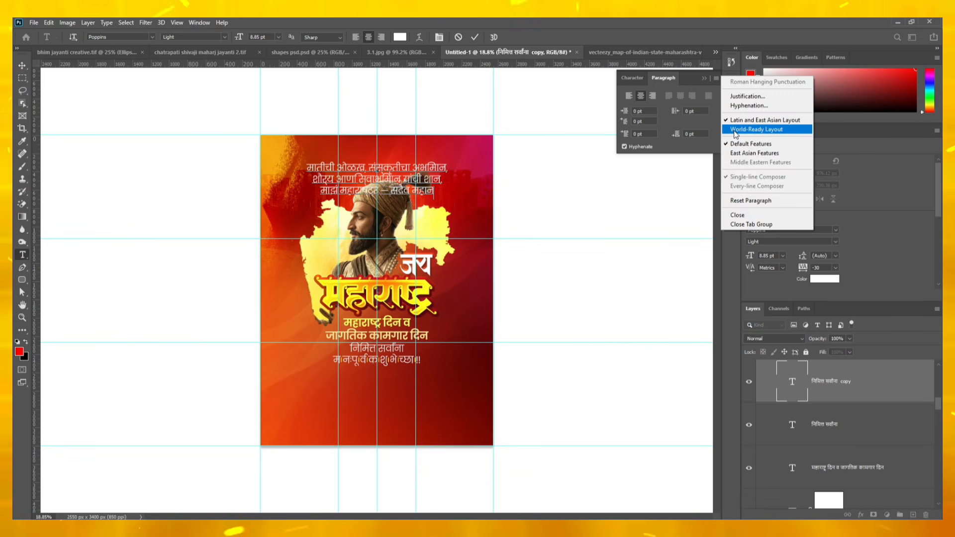
click(756, 127)
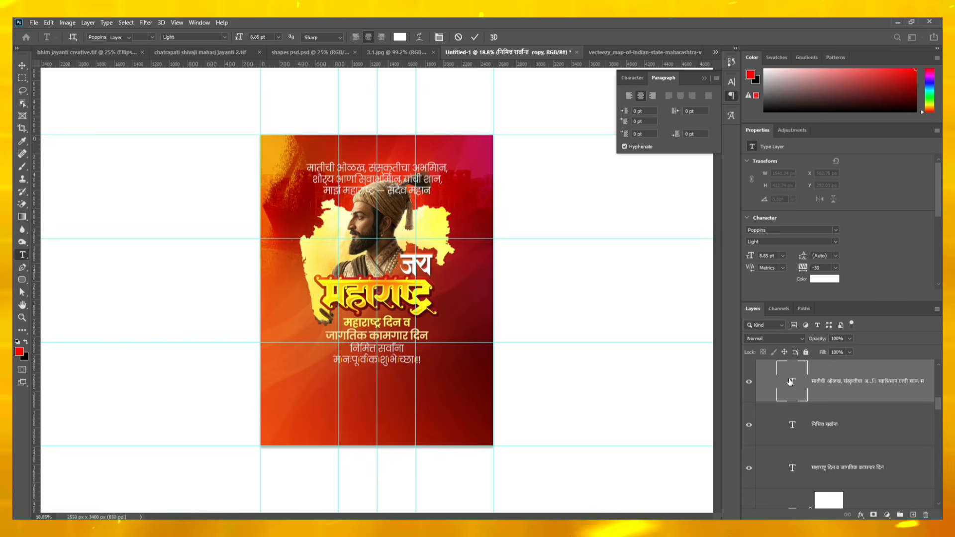
double_click(778, 396)
click(717, 78)
click(733, 129)
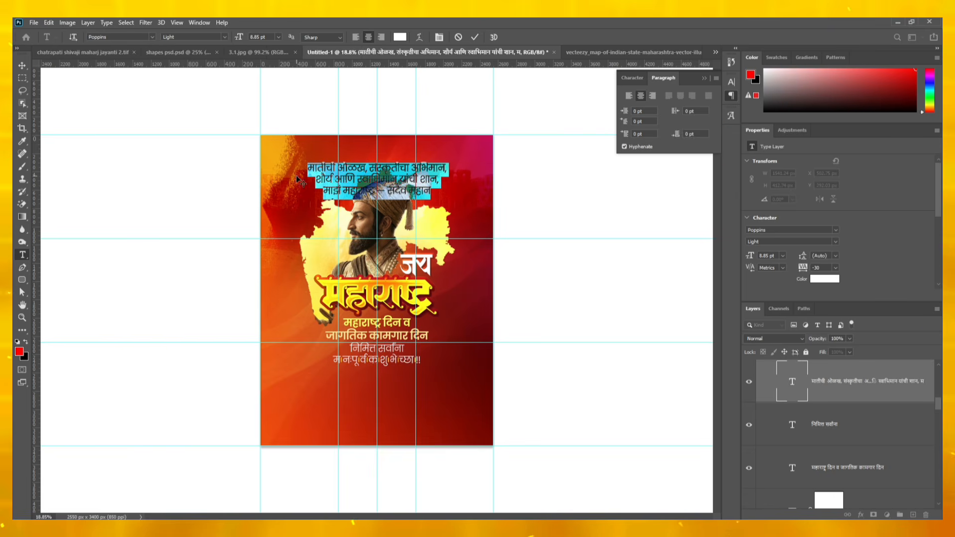
Step: Remove the dash from the quote's third line and replace that line's first word with "माझा"
click(318, 182)
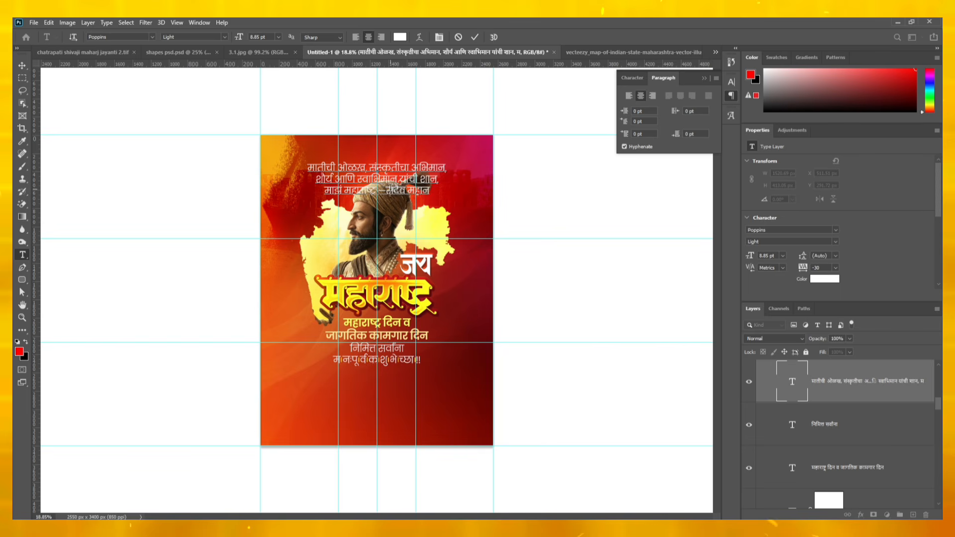
key(BackSpace)
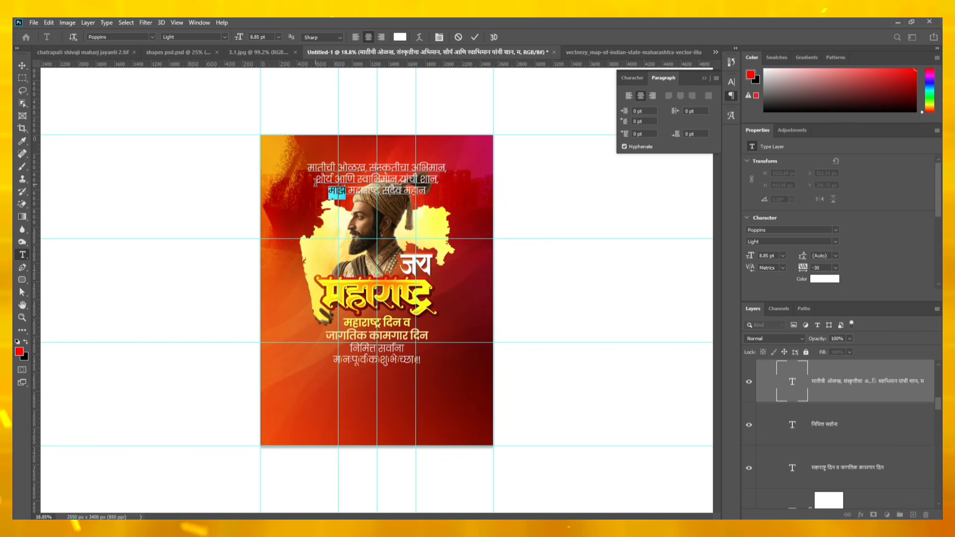
text(m)
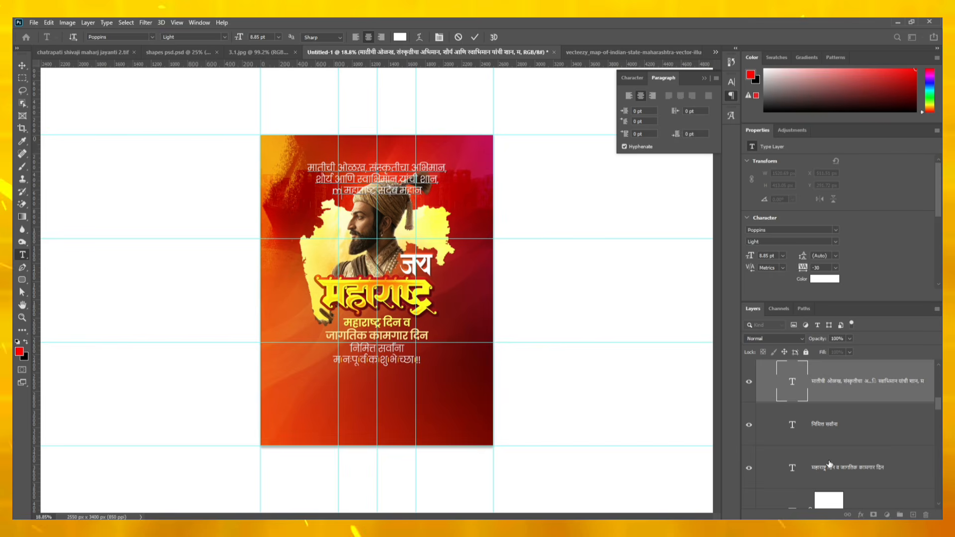
click(890, 527)
click(852, 341)
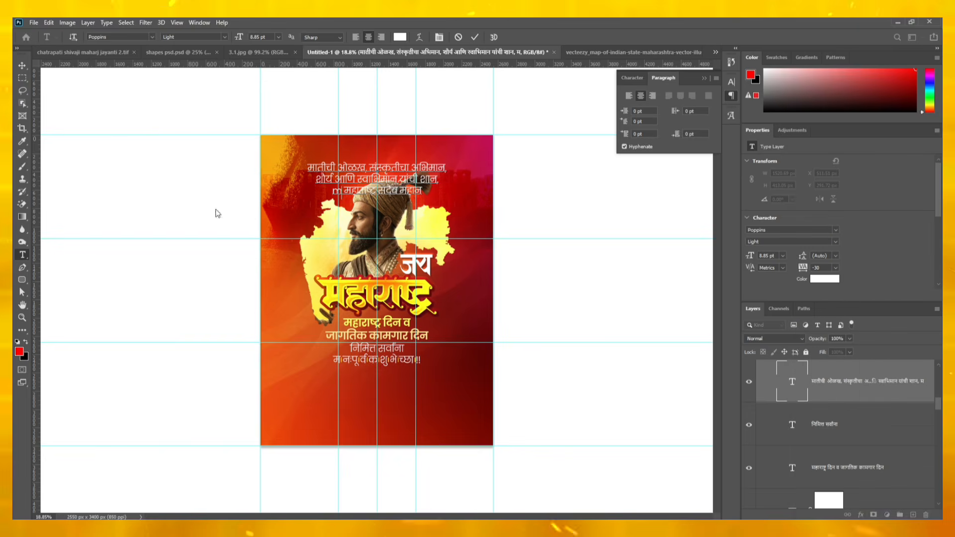
text(azaa)
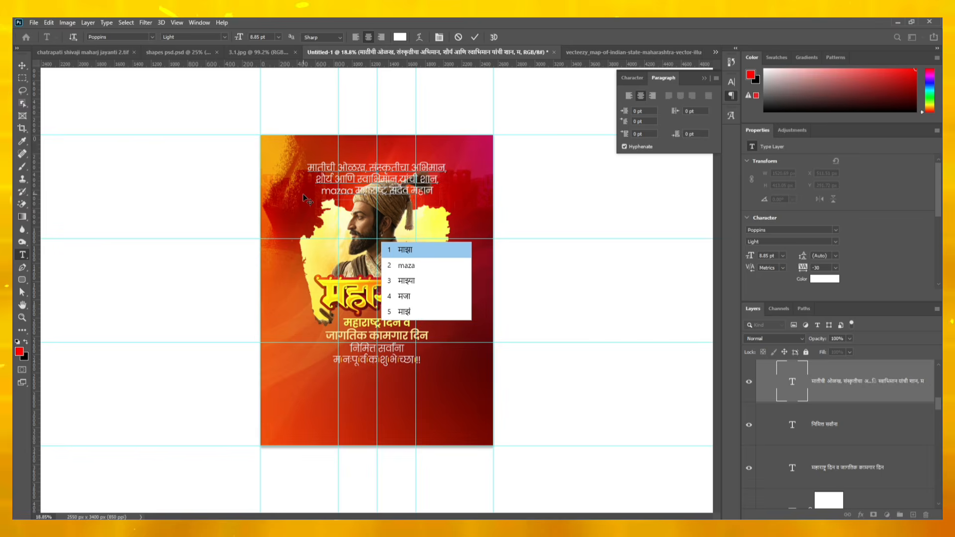
key(space)
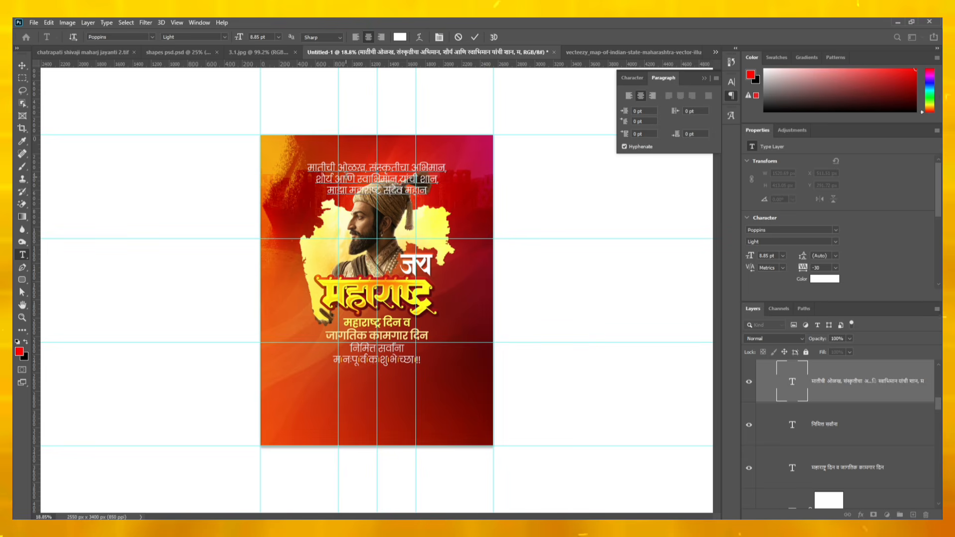
Step: Rearrange the quote above the portrait into two lines, breaking after "शौर्य आणि" and joining "माझा महाराष्ट्र सदैव महान" to the second line
click(347, 175)
key(BackSpace)
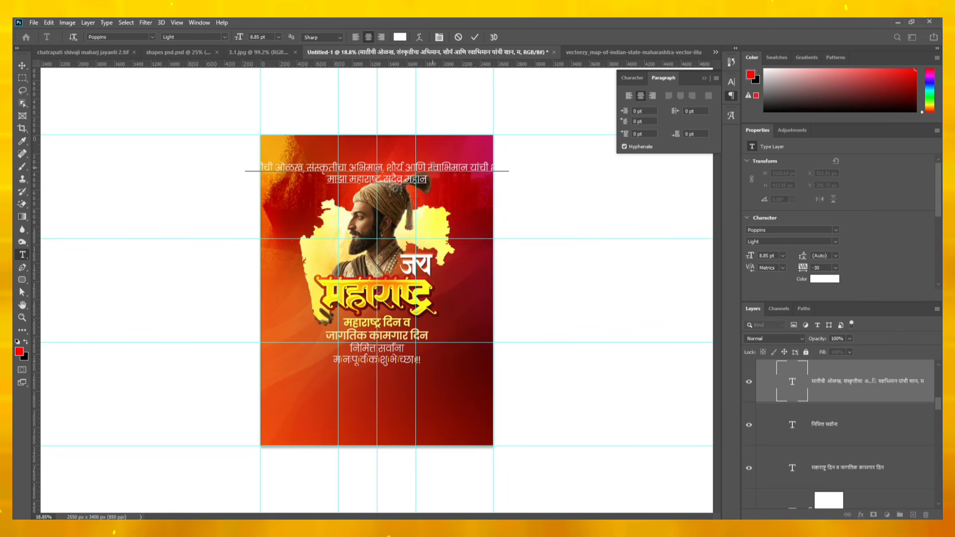
click(444, 165)
key(Return)
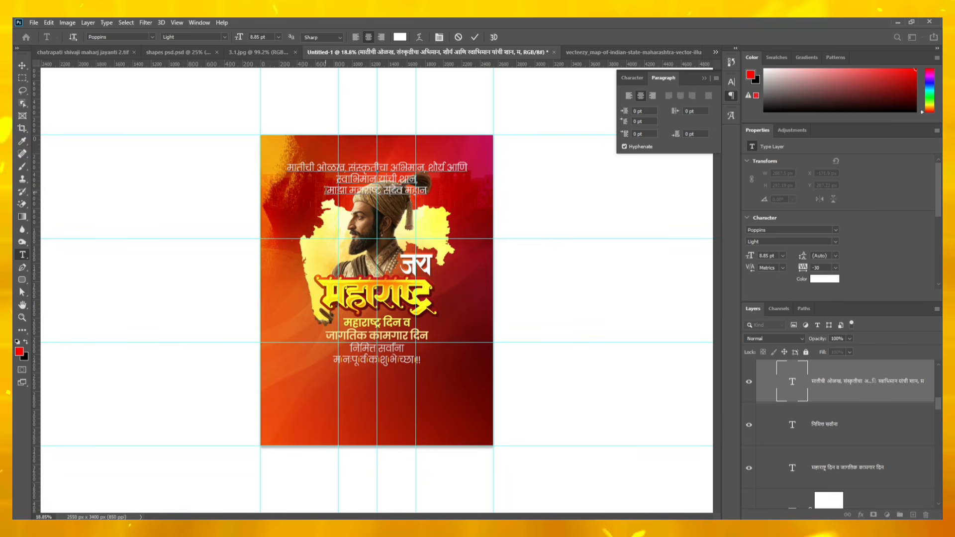
key(BackSpace)
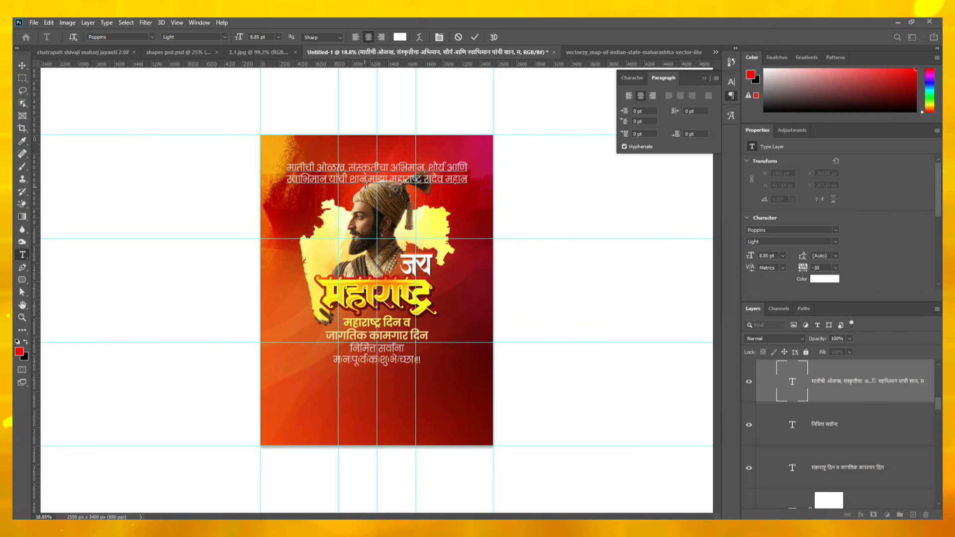
Step: Scale the quote to about 76.79%, place it centred near the poster's upper edge and hide the guides
click(23, 66)
drag(458, 175, 440, 154)
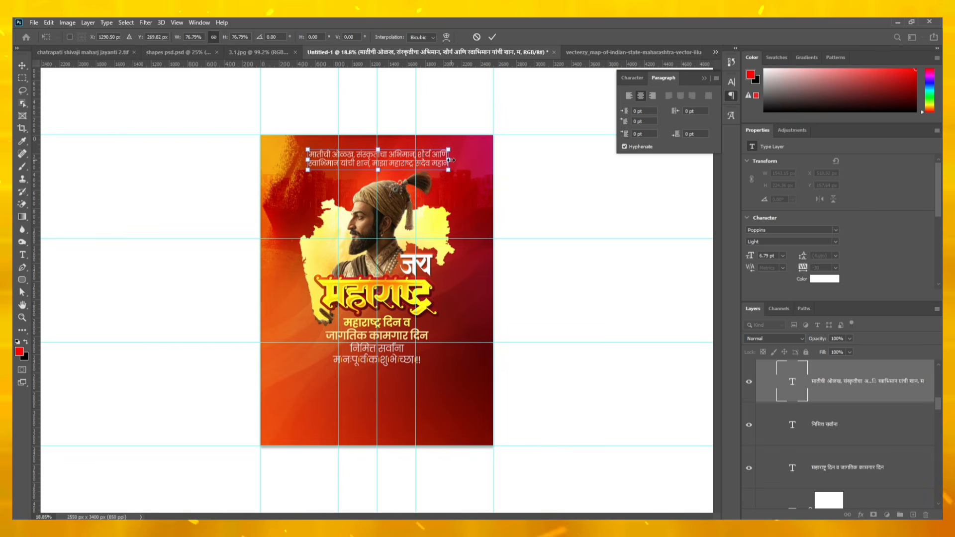
key(Return)
click(562, 215)
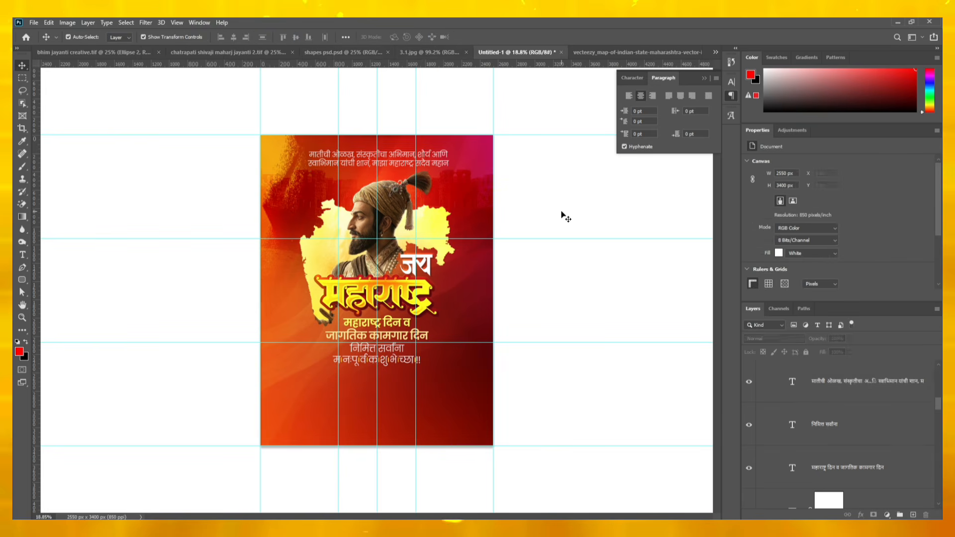
key(ctrl+semicolon)
key(ctrl+0)
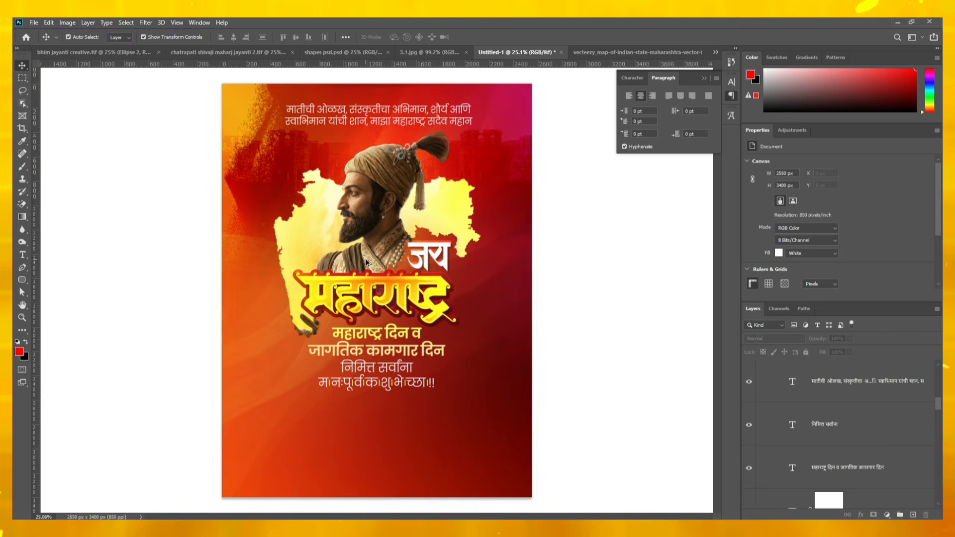
scroll(365, 258, down, 2)
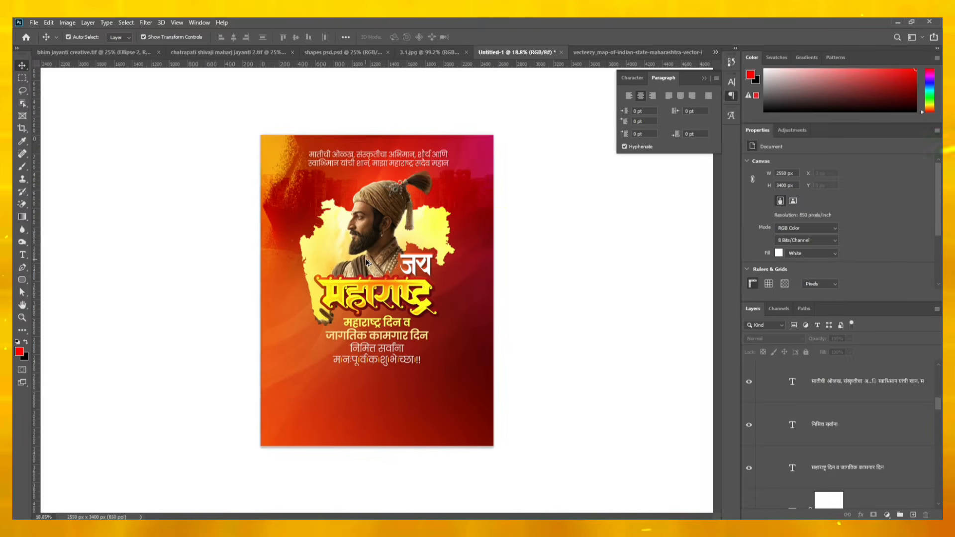
click(405, 149)
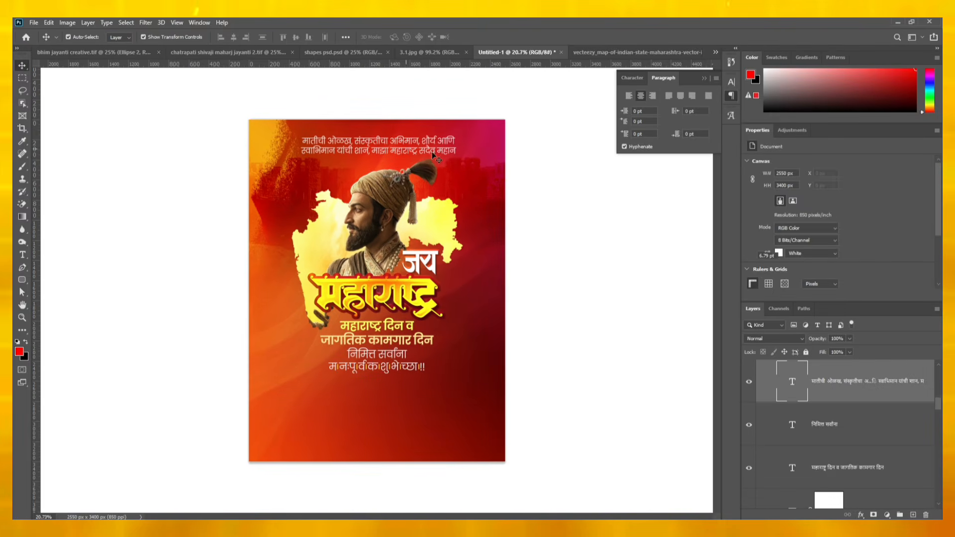
drag(424, 132, 424, 125)
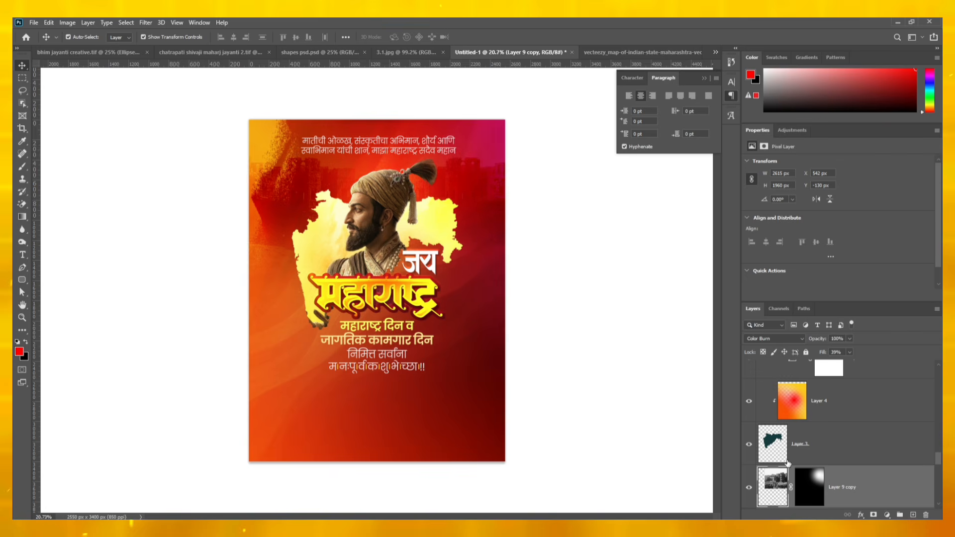
scroll(858, 471, down, 2)
scroll(859, 470, down, 1)
click(876, 452)
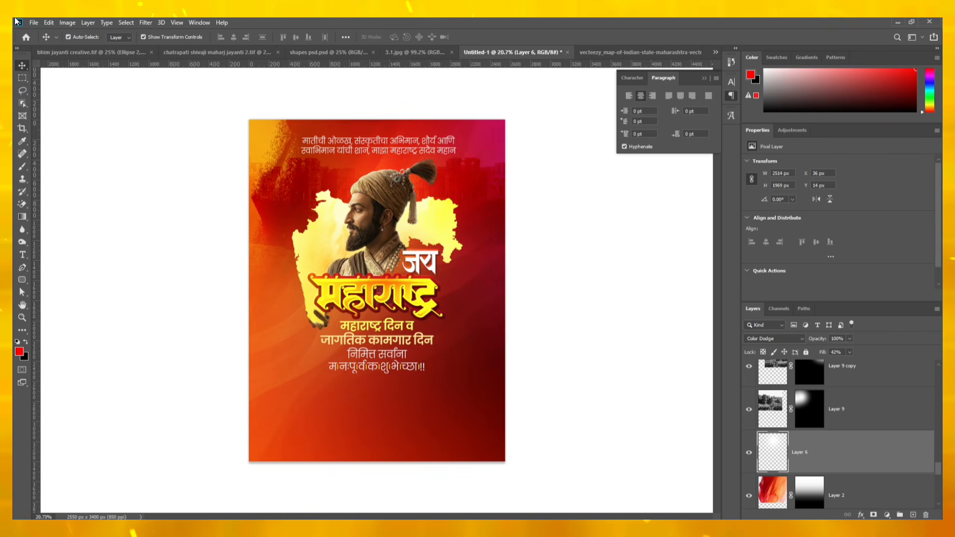
click(464, 263)
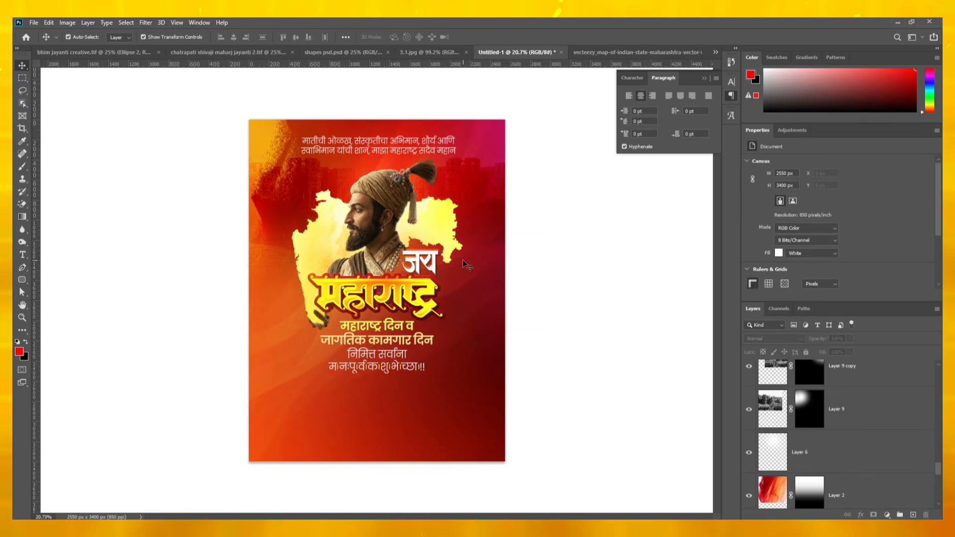
Step: Select the clipped portrait layer whose name ends in "Inner Shadow" as the insertion point in the poster's layer stack
scroll(464, 264, down, 1)
click(382, 214)
scroll(833, 468, up, 3)
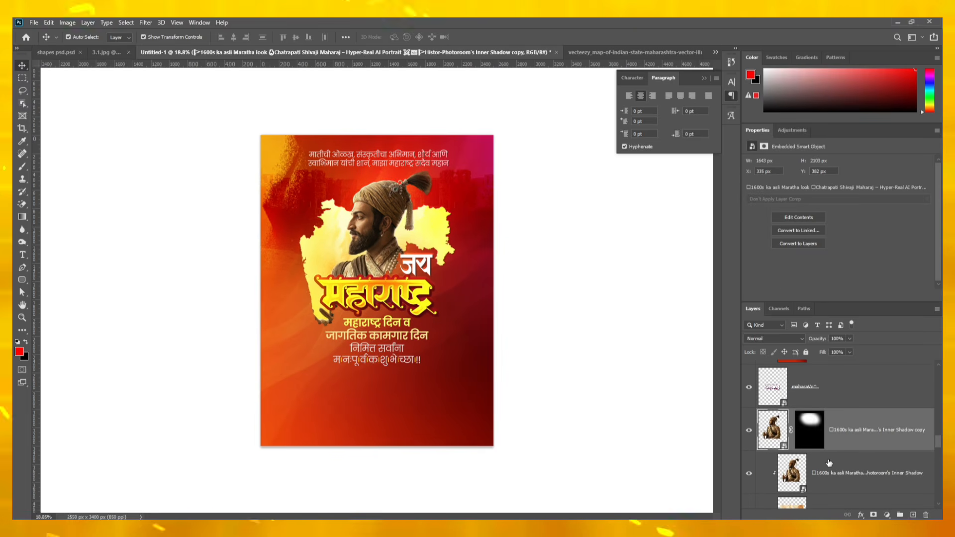
click(832, 467)
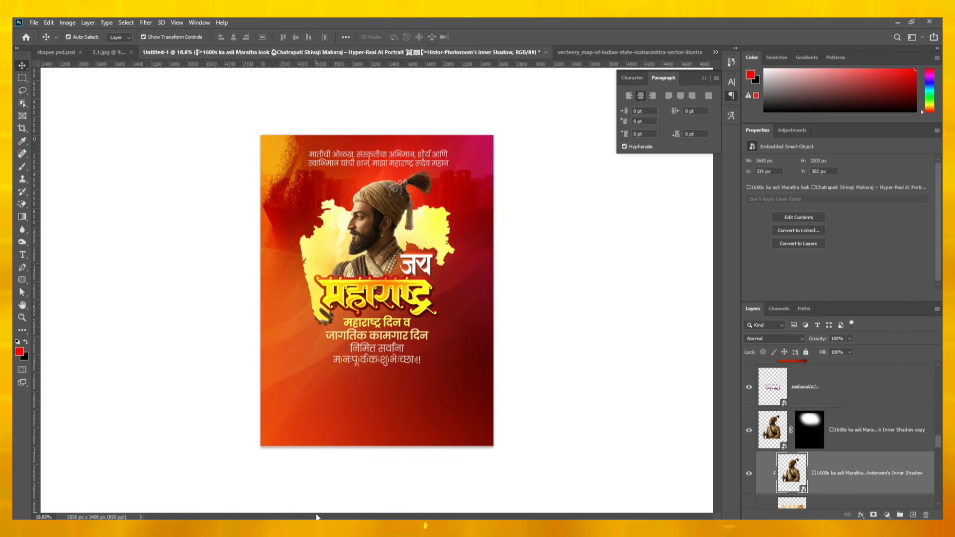
Step: Switch to bhim jayanti creative.tif, select its Rectangle 1 layer and check what it contains by toggling its visibility
mouse_move(306, 523)
click(97, 55)
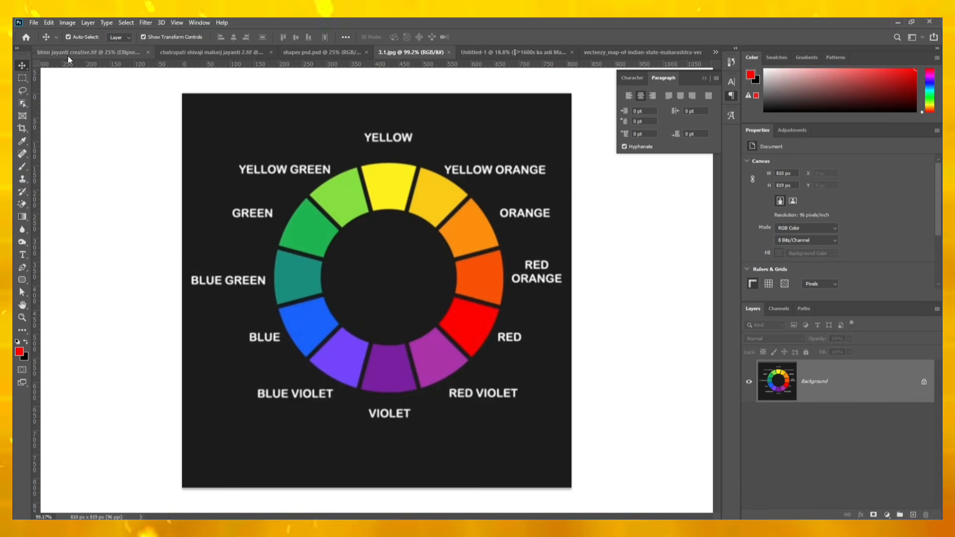
click(118, 52)
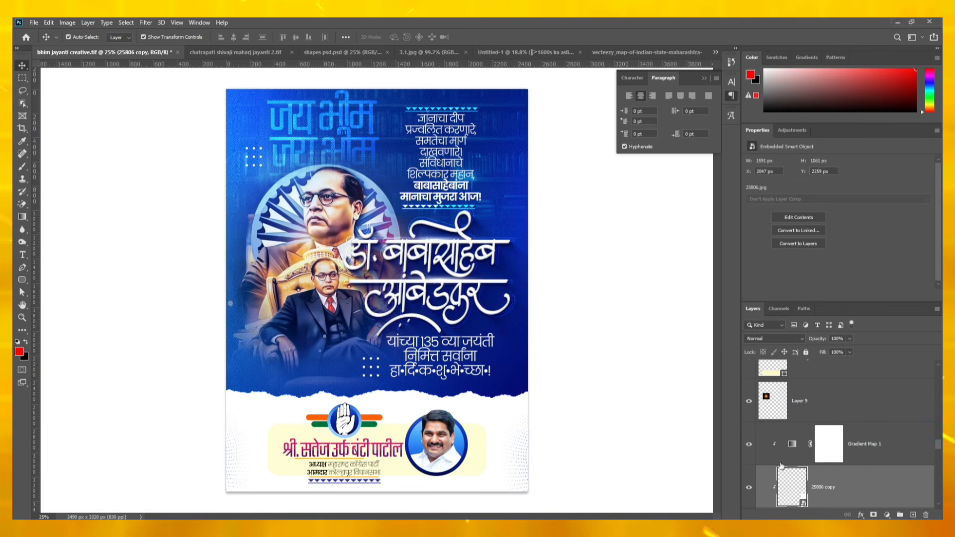
click(818, 478)
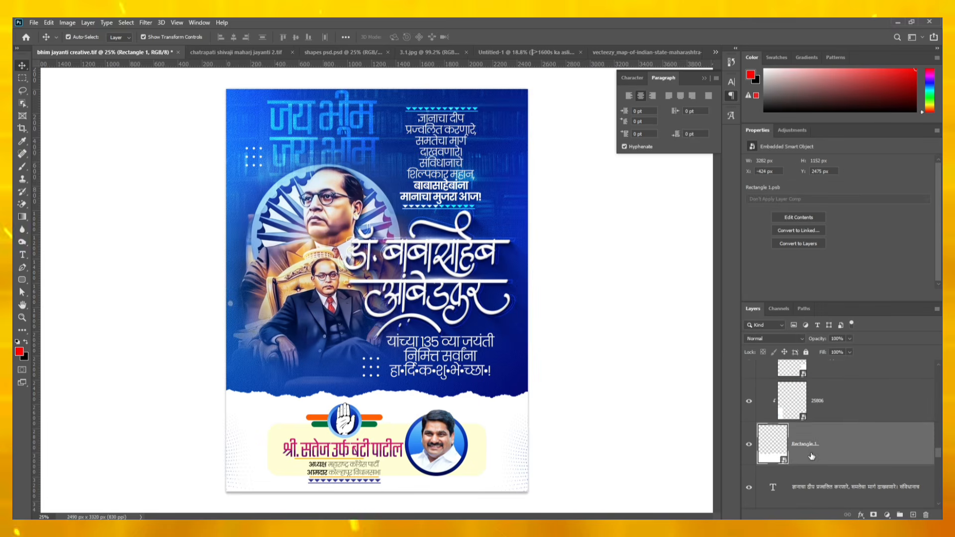
click(749, 445)
click(750, 445)
scroll(775, 447, down, 3)
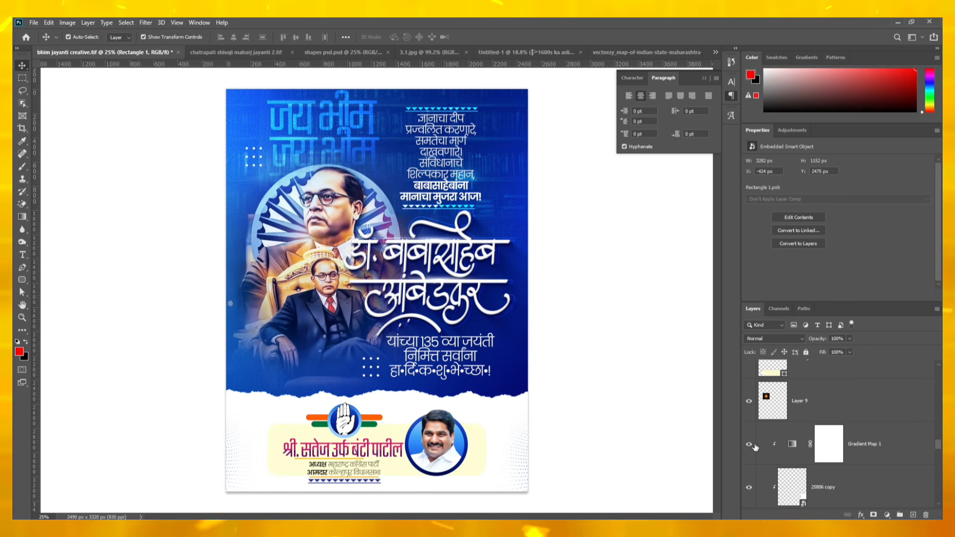
Step: Group the footer layers from Rectangle 1 up to the leader's masked portrait copy and check the group by toggling its visibility
scroll(776, 445, up, 5)
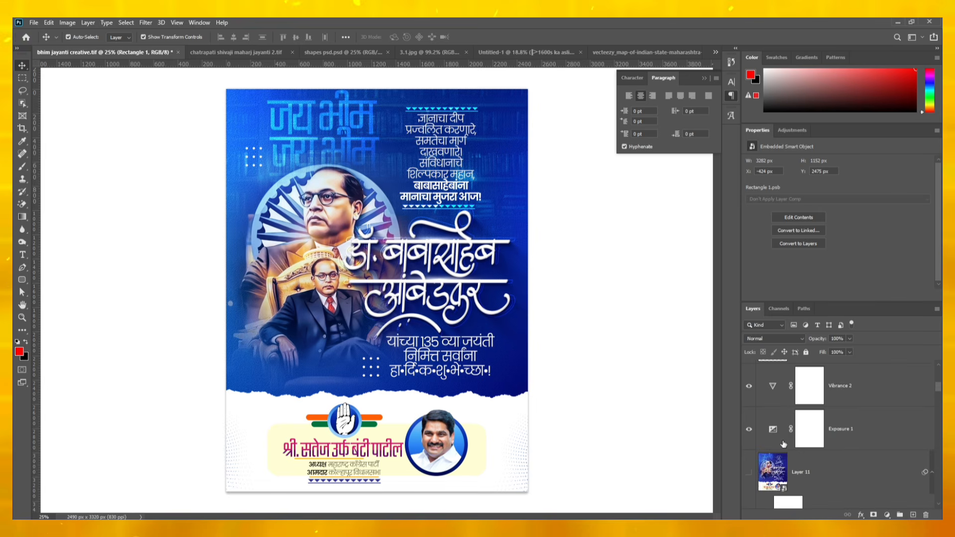
shift+click(867, 494)
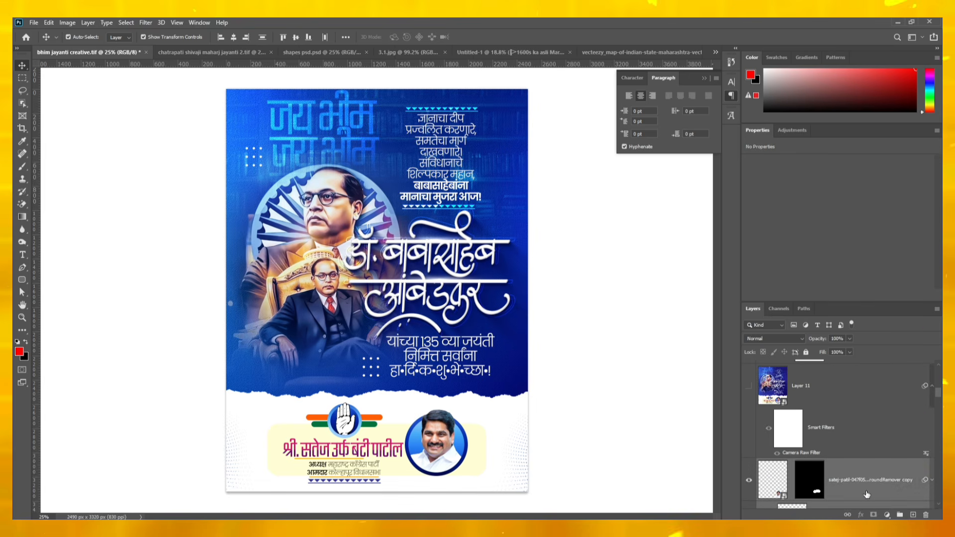
click(898, 514)
click(750, 464)
click(750, 465)
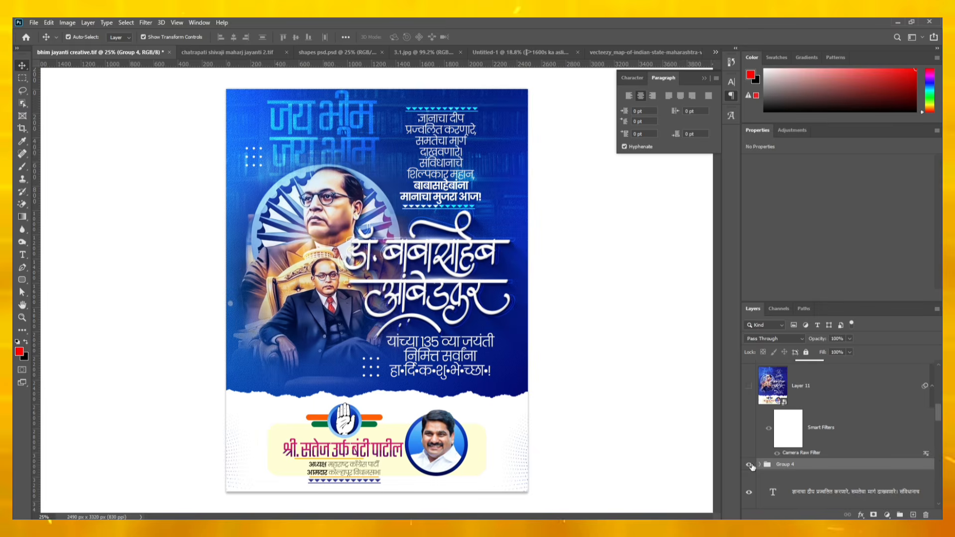
click(750, 464)
click(751, 465)
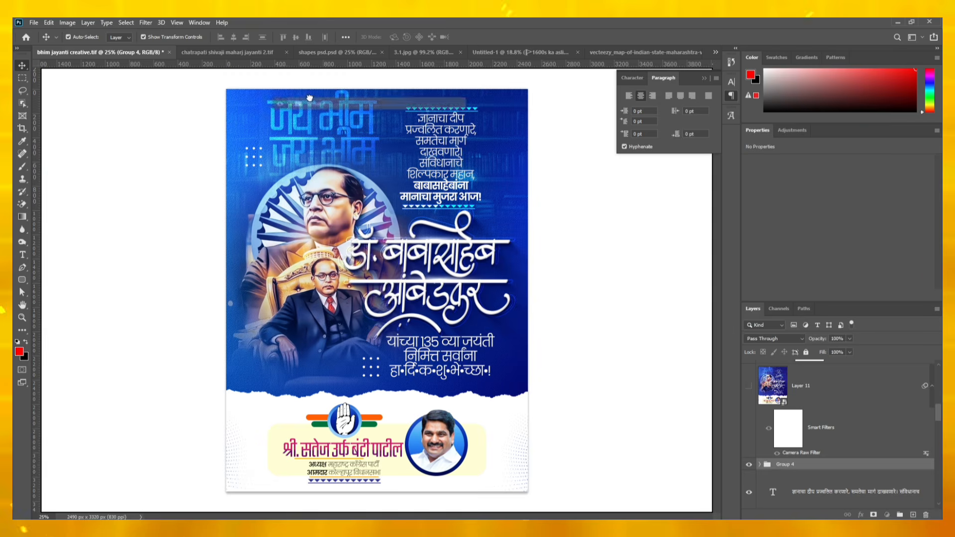
Step: Bring the footer group into the Untitled-1 poster and centre it along the poster's lower edge, below the greeting text
drag(482, 64, 354, 422)
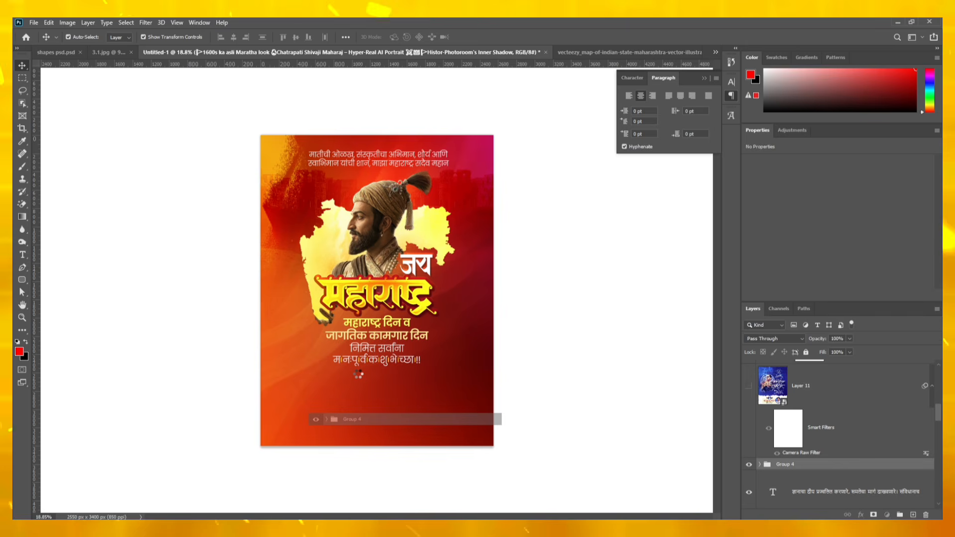
drag(353, 422, 353, 422)
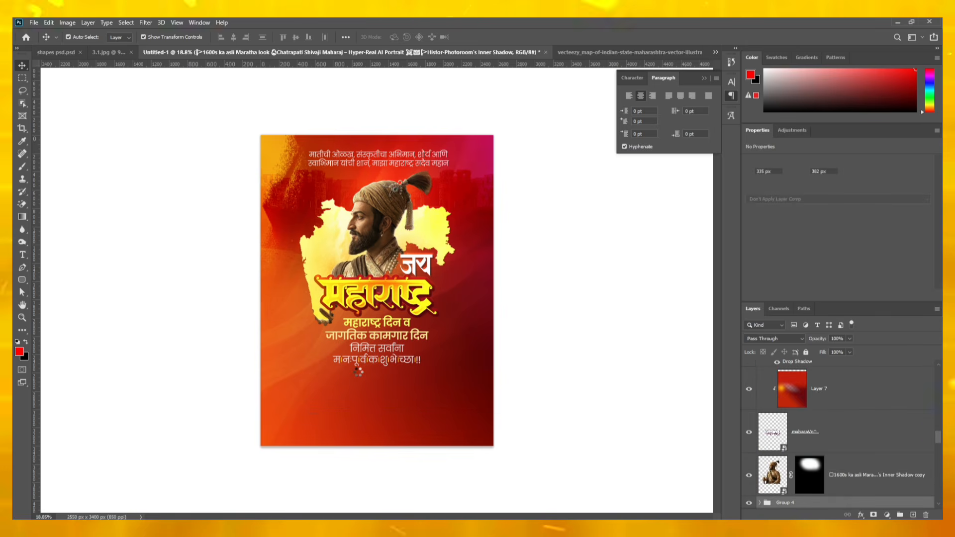
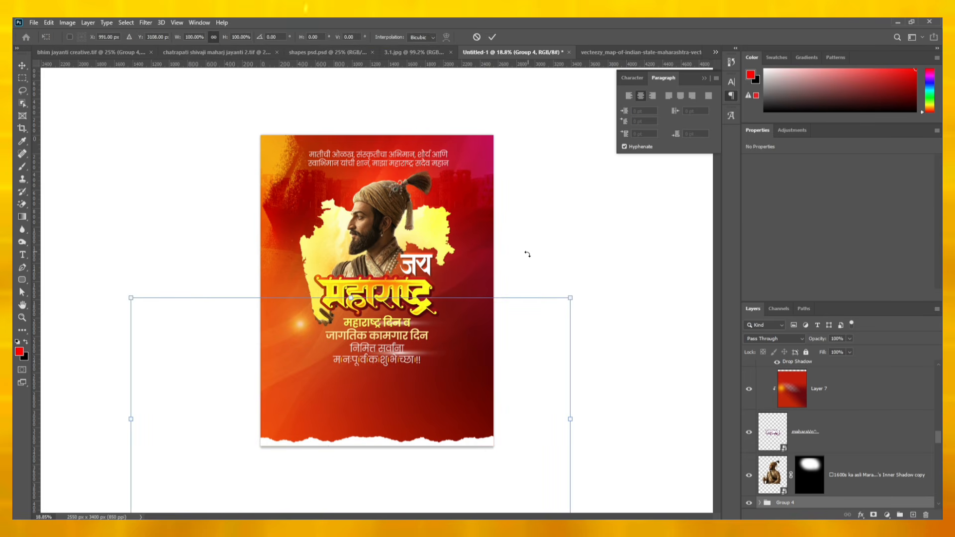
drag(437, 385, 460, 318)
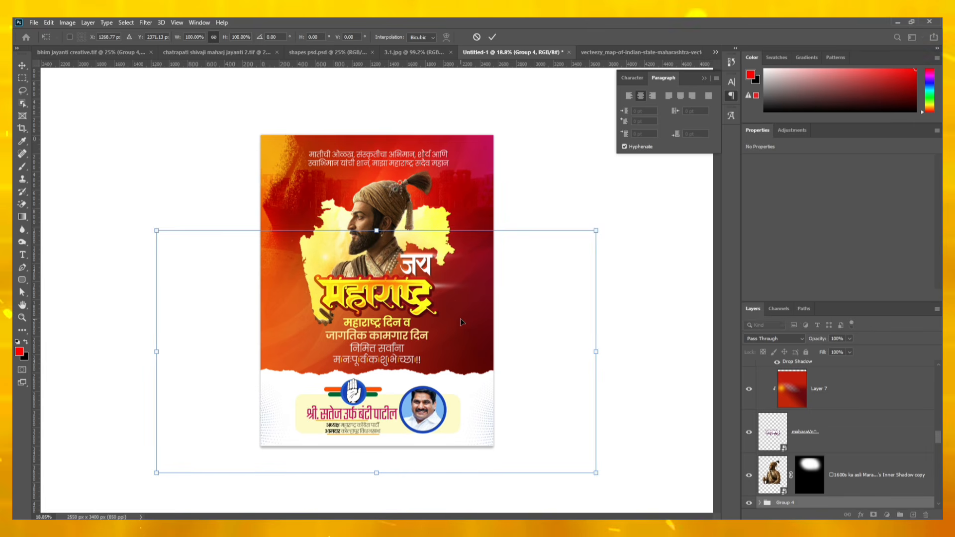
key(Return)
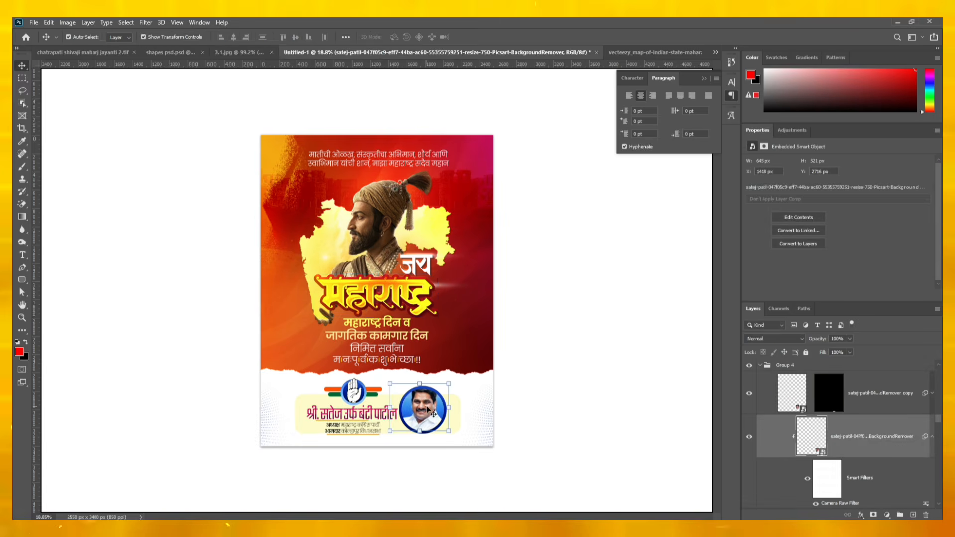
Step: Recreate the leader's unclipped portrait copy with a black layer mask and paint the head back in over the circle's upper edge
key(ctrl+0)
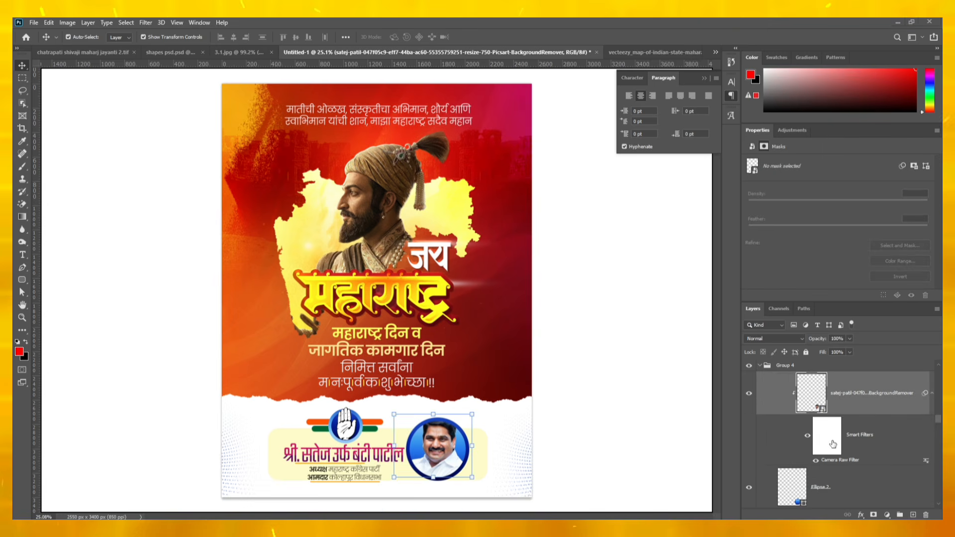
key(super)
key(super)
key(ctrl+j)
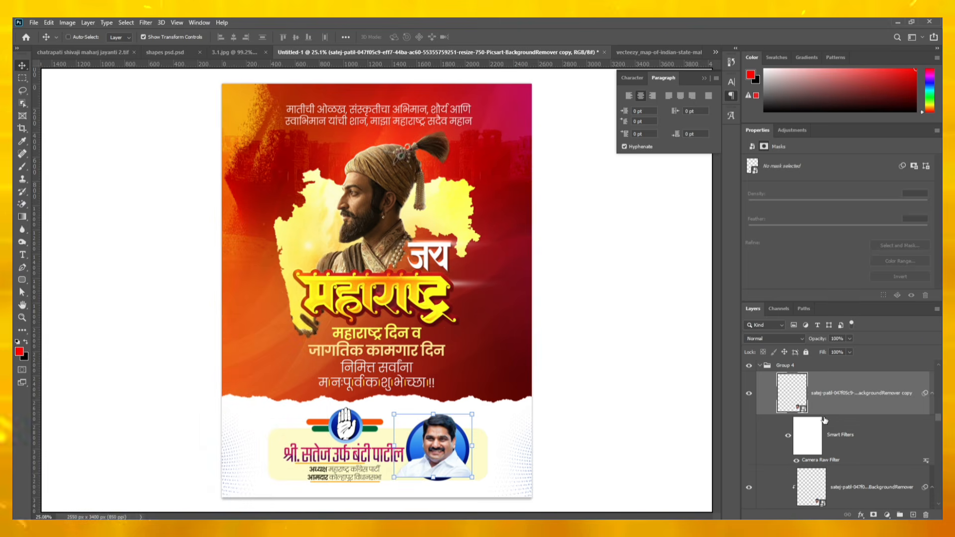
alt+click(875, 516)
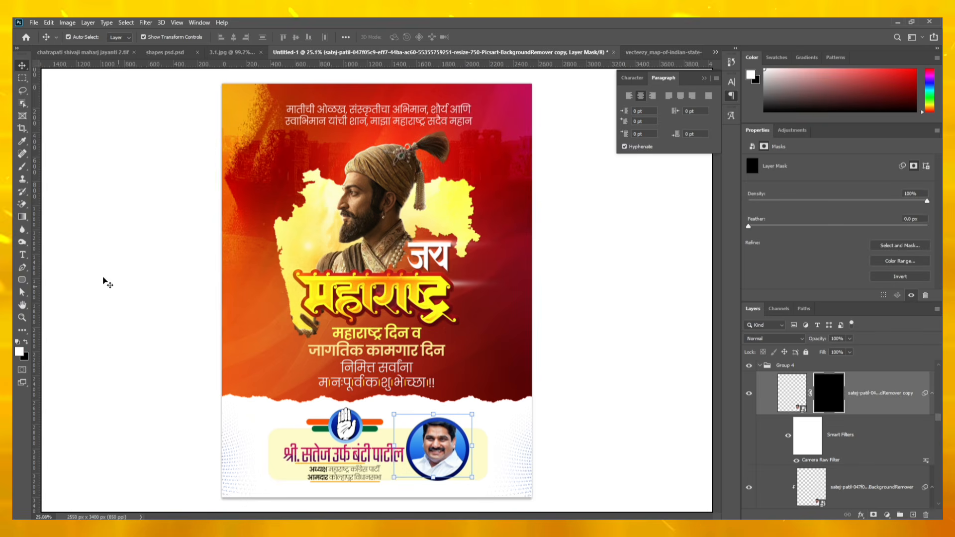
click(23, 166)
drag(481, 393, 443, 395)
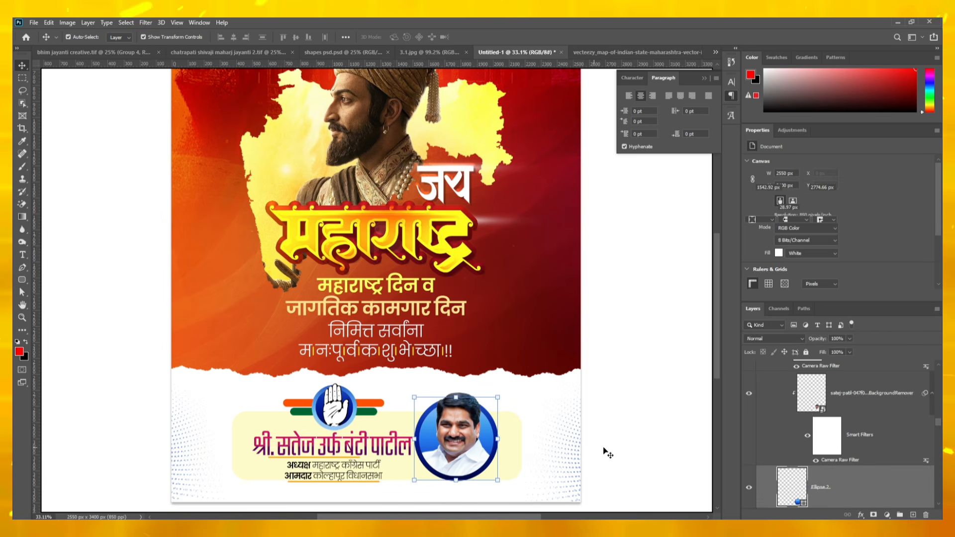
Step: Fill Ellipse 2, the circle behind the leader's portrait, with an orange-to-yellow gradient from the 5500 Gradient Overlays (2) (2) presets
click(777, 492)
scroll(788, 481, down, 1)
click(751, 207)
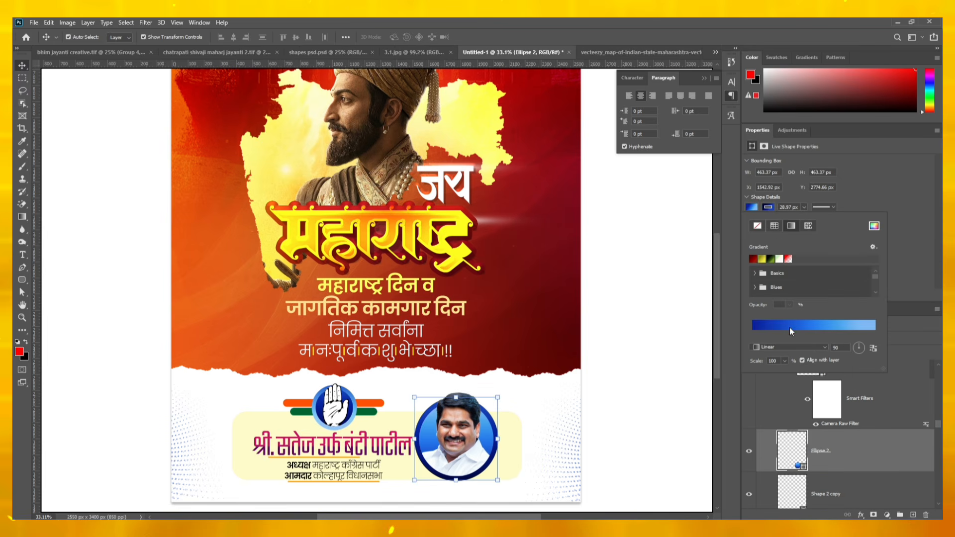
scroll(775, 279, down, 1)
scroll(776, 280, down, 3)
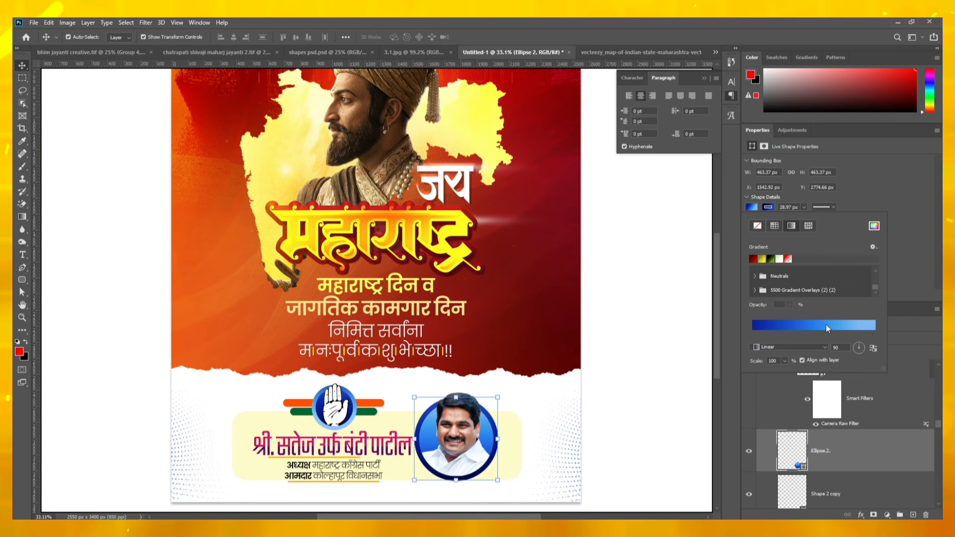
drag(883, 369, 900, 452)
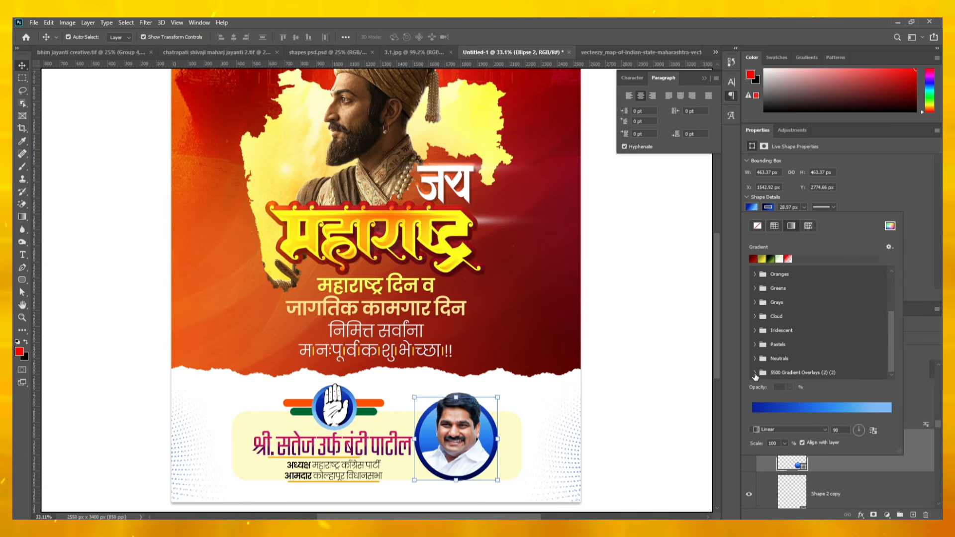
scroll(786, 349, down, 10)
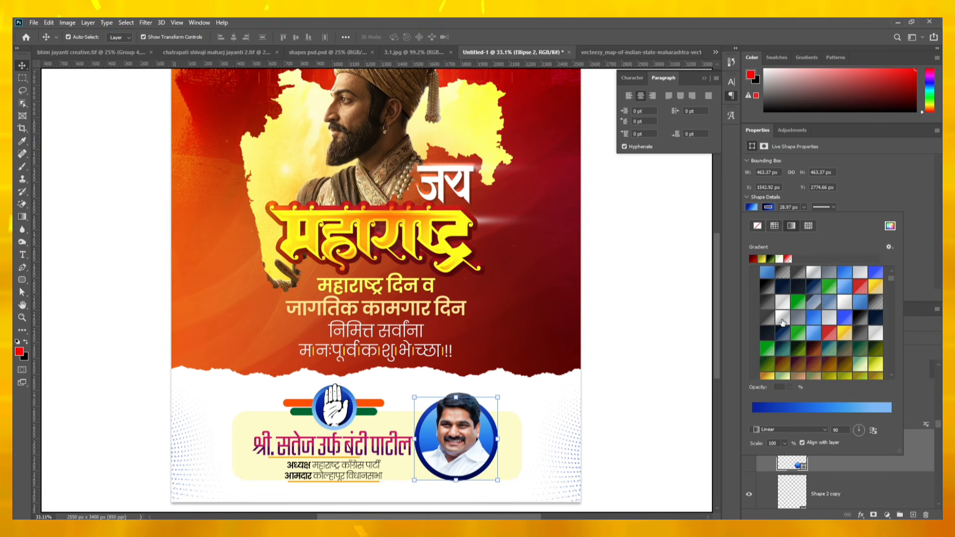
scroll(783, 324, down, 8)
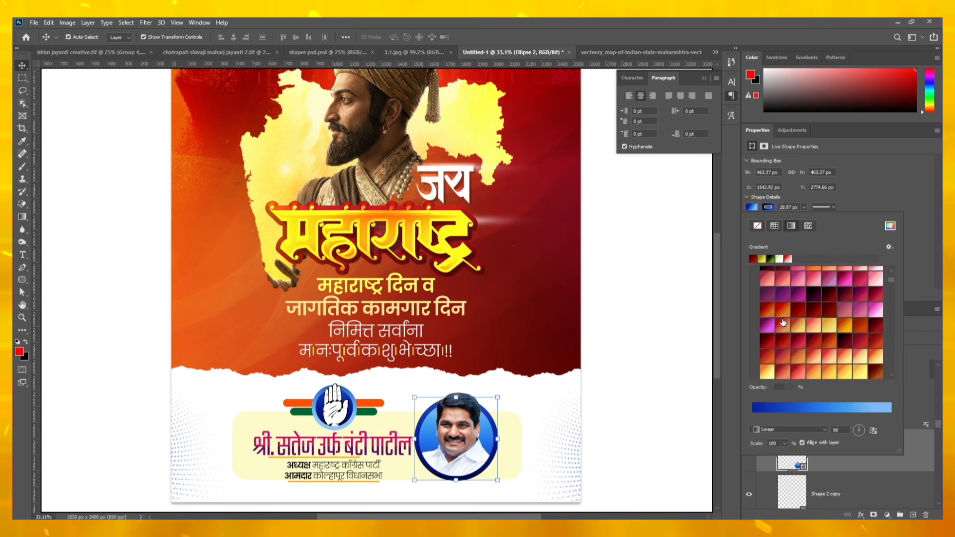
click(773, 311)
double_click(773, 311)
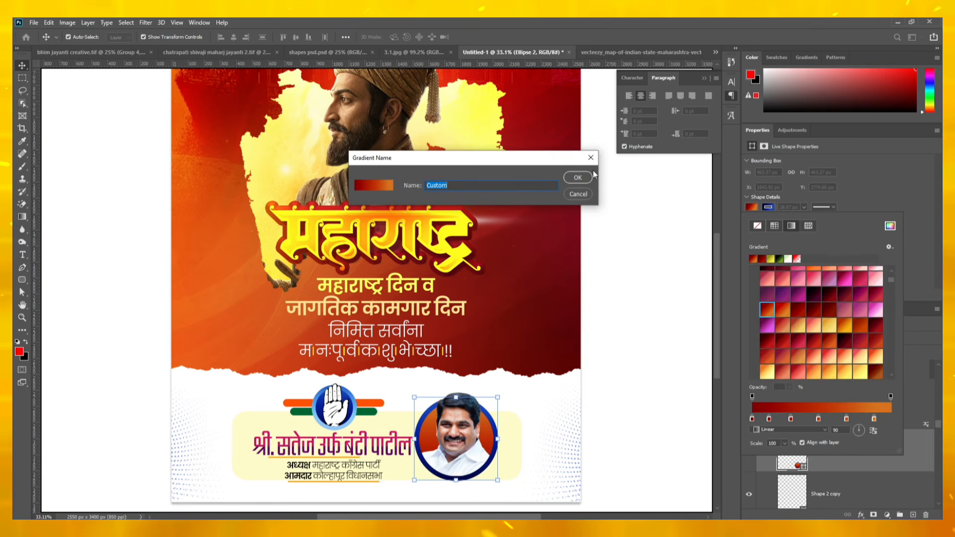
key(Return)
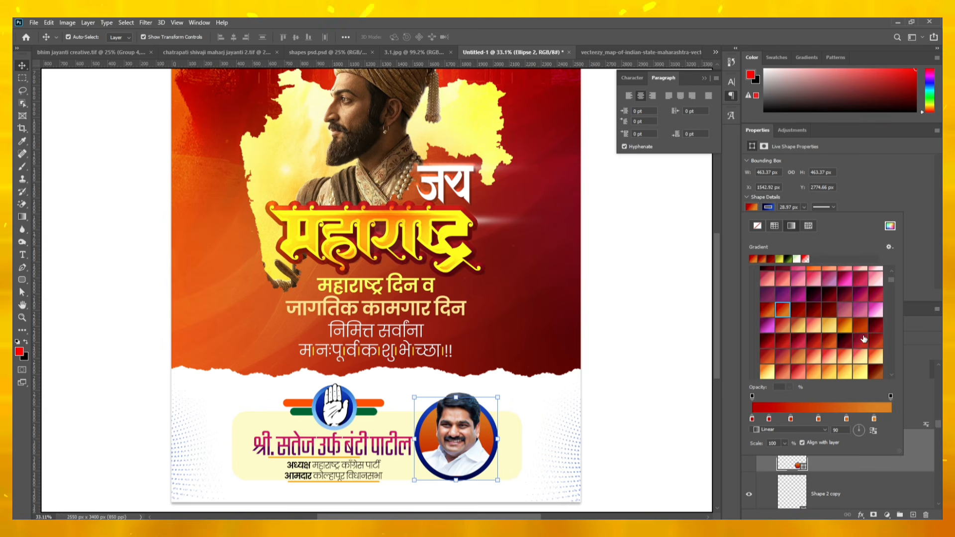
click(846, 327)
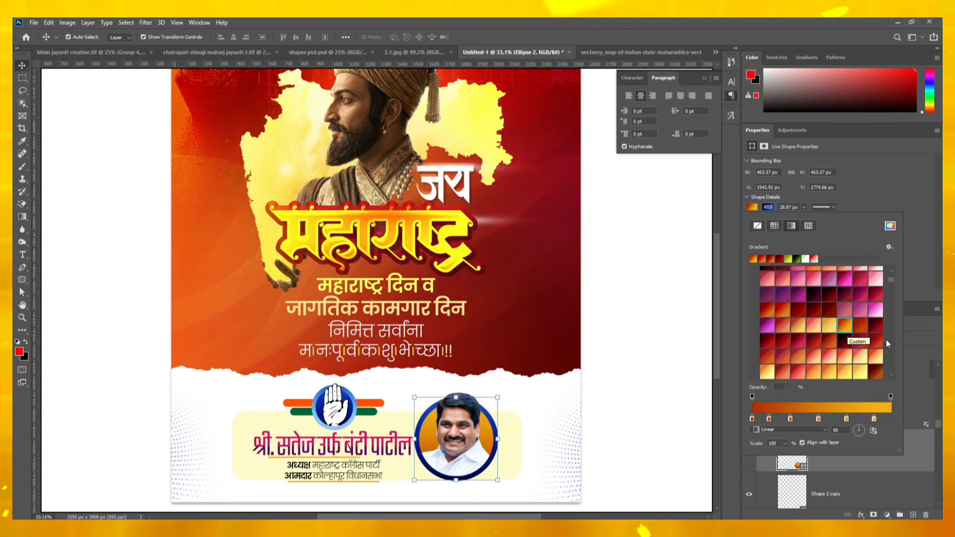
click(932, 369)
Step: Apply the recently used orange-to-yellow gradient to the portrait circle's outline and reverse its direction
scroll(819, 397, down, 1)
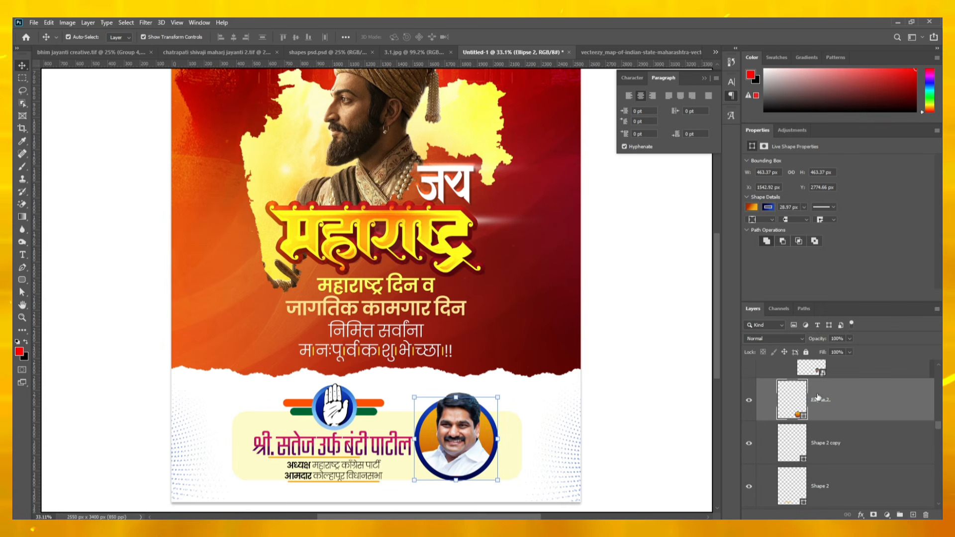
click(768, 208)
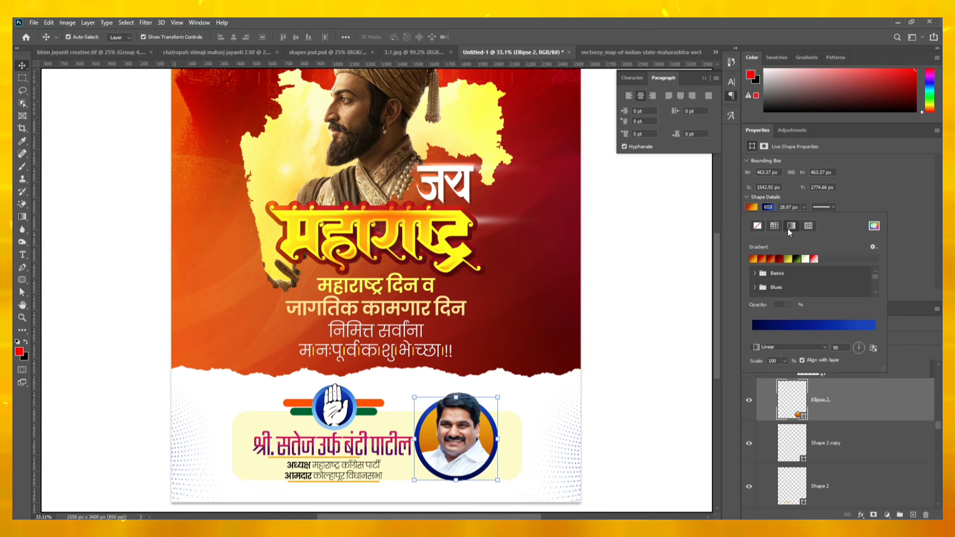
click(754, 259)
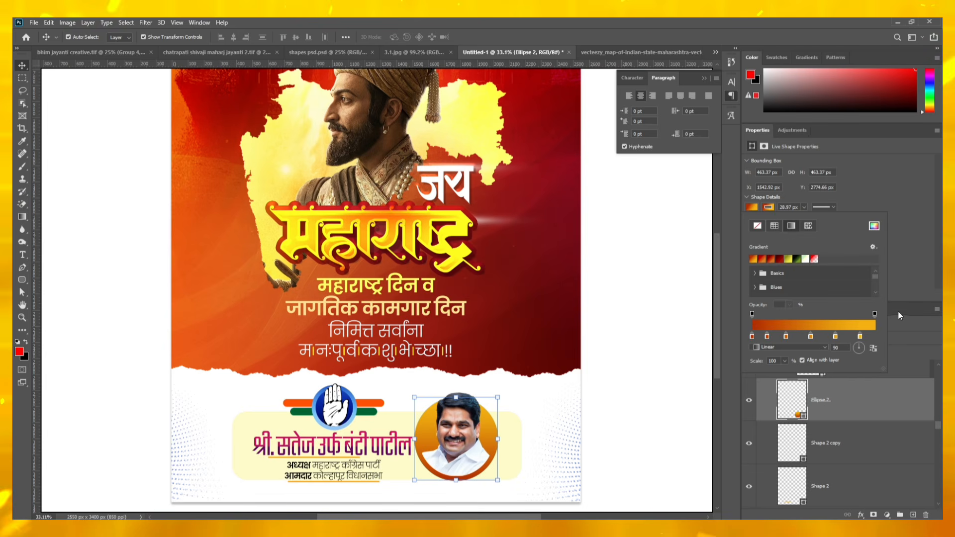
click(874, 348)
click(642, 393)
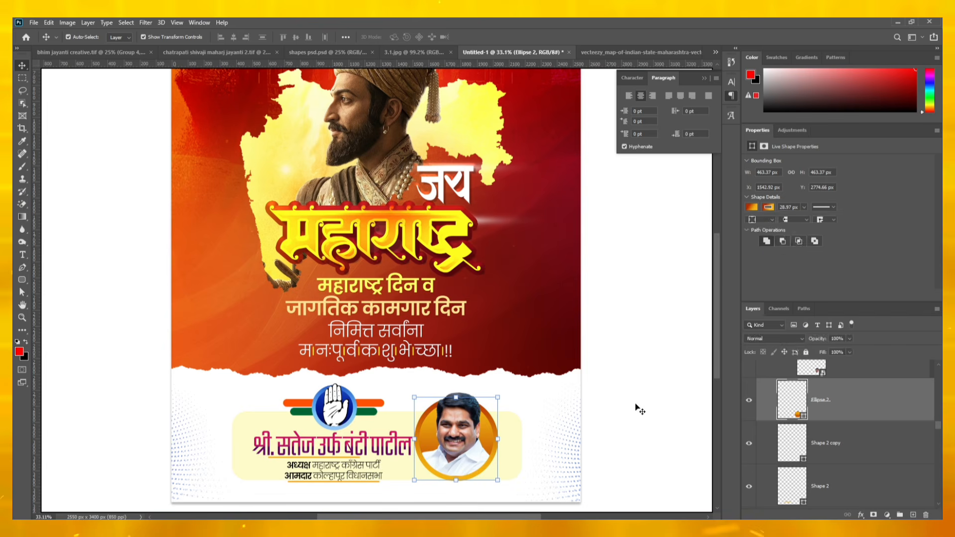
Step: Fill Ellipse 1, the circle behind the hand symbol, with the recently used orange-to-yellow gradient
click(354, 417)
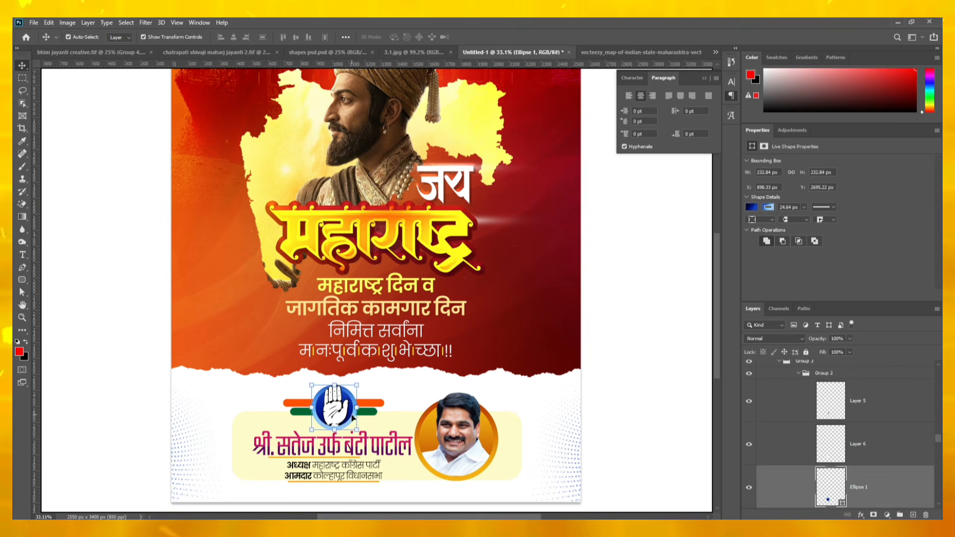
scroll(354, 417, up, 1)
click(752, 207)
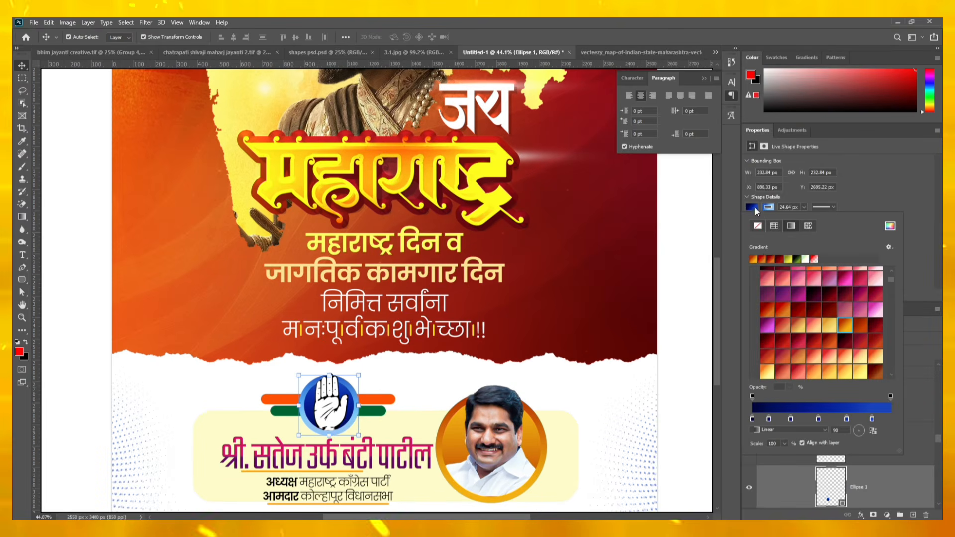
click(754, 259)
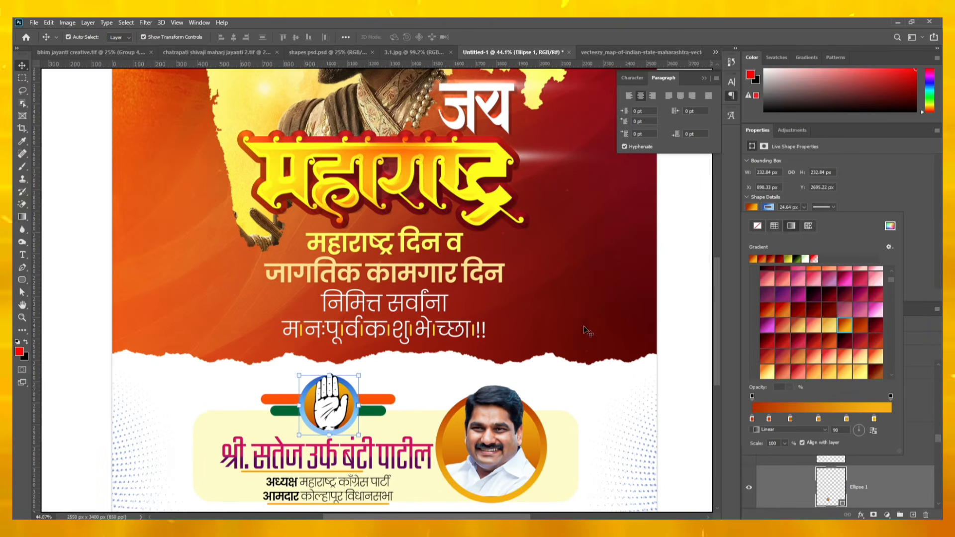
click(251, 374)
click(357, 405)
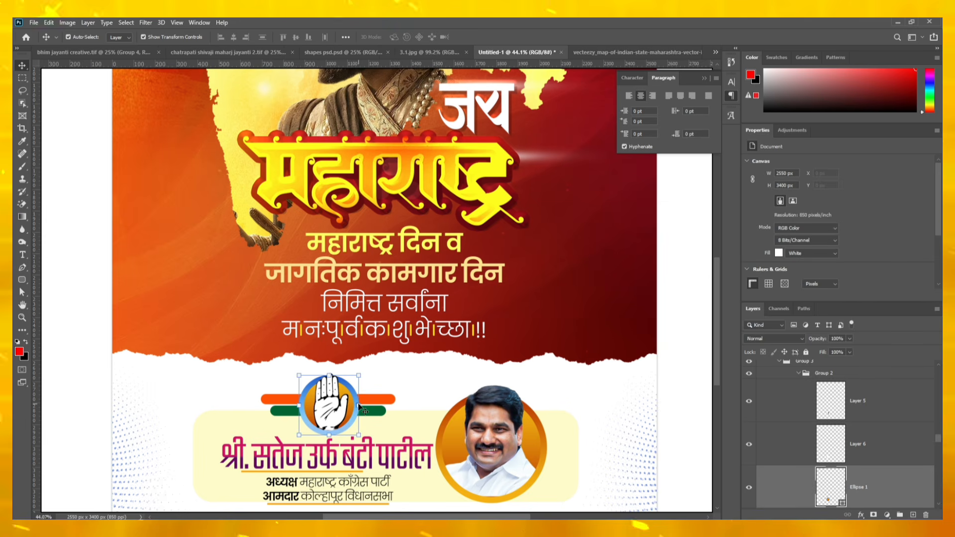
Step: Give the hand symbol circle's outline the same orange-to-yellow gradient and check the footer on the poster
click(768, 207)
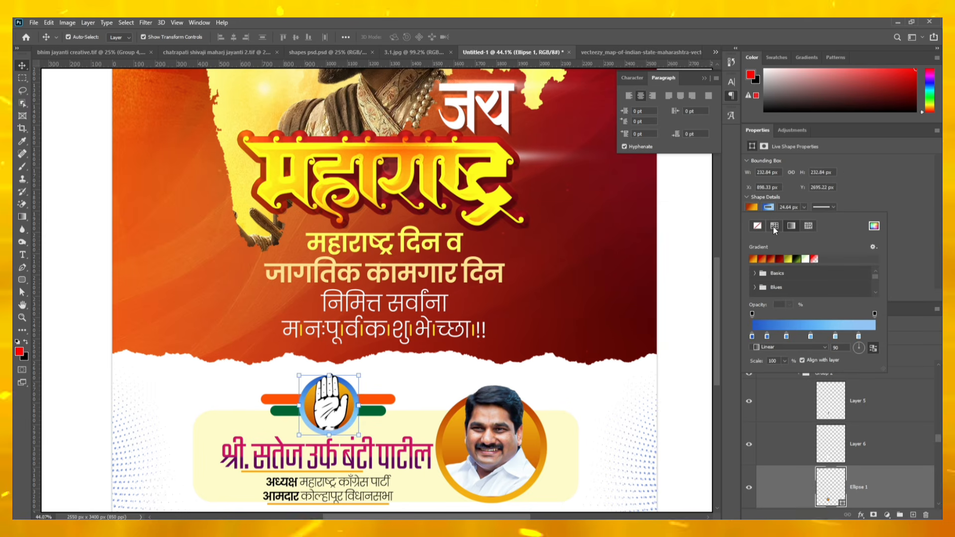
click(764, 260)
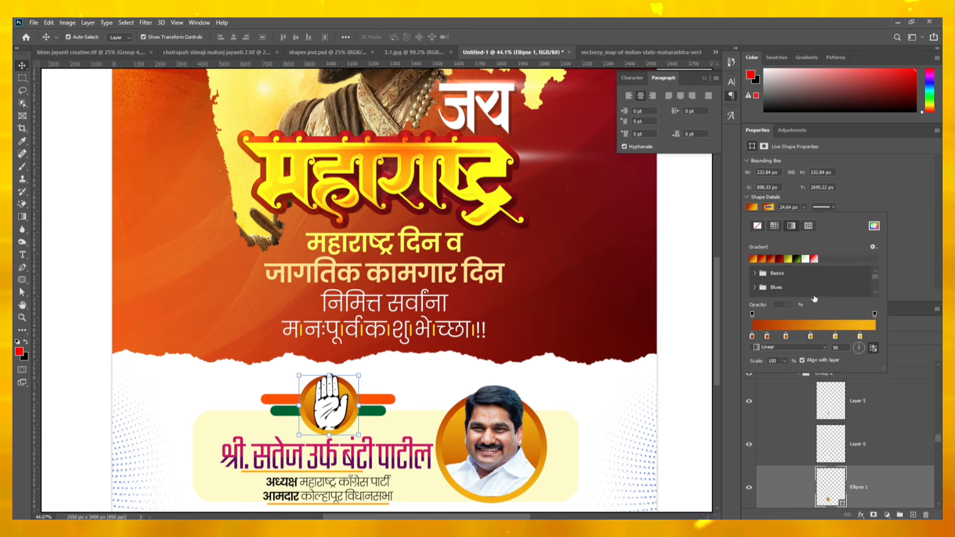
click(68, 297)
scroll(378, 433, down, 6)
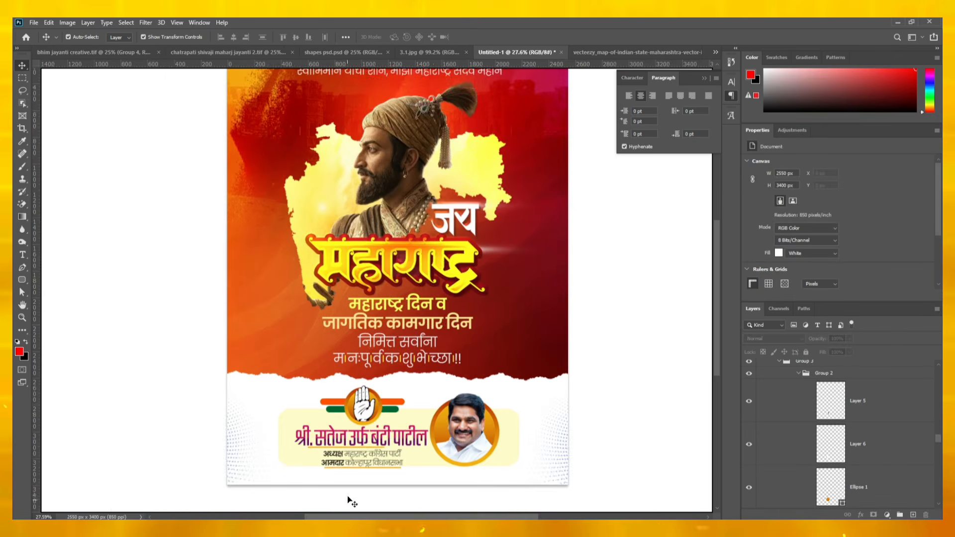
Step: Open the Gradient Overlay settings of the leader's name text layer in the footer
scroll(355, 475, up, 4)
click(344, 448)
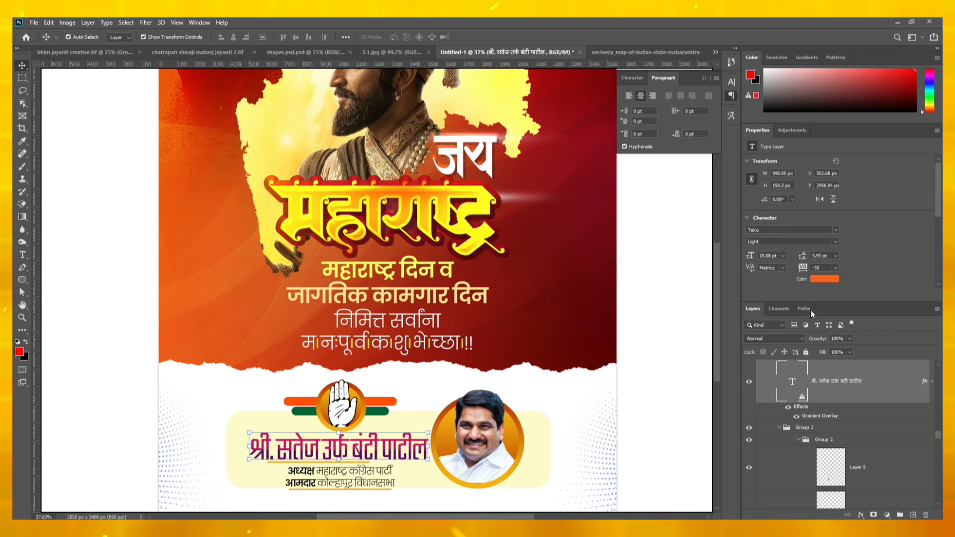
scroll(813, 389, down, 1)
scroll(817, 415, up, 2)
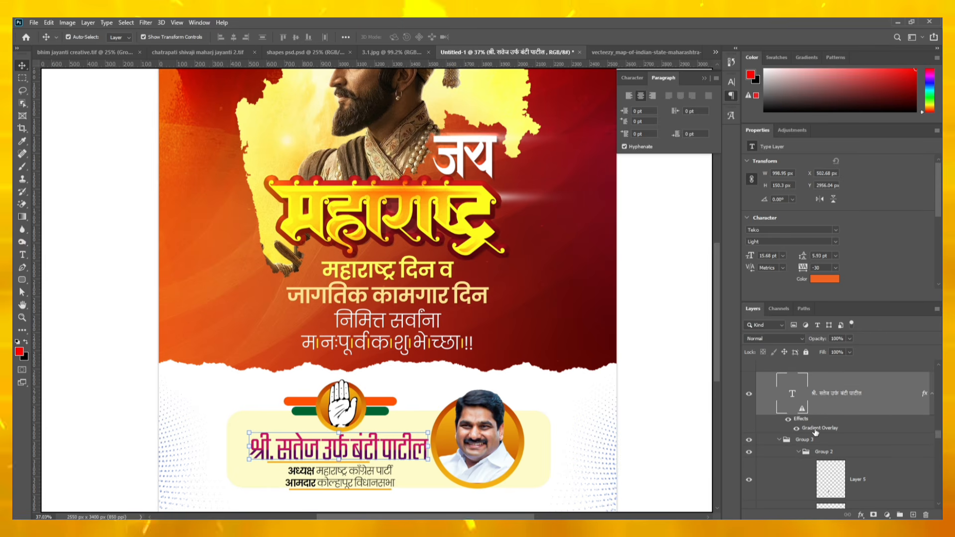
double_click(816, 429)
click(772, 239)
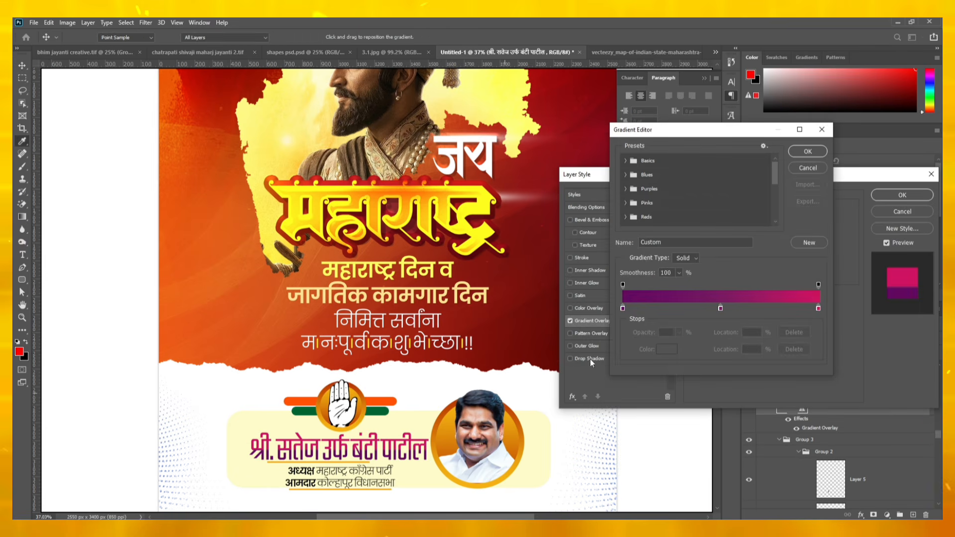
click(623, 308)
click(666, 349)
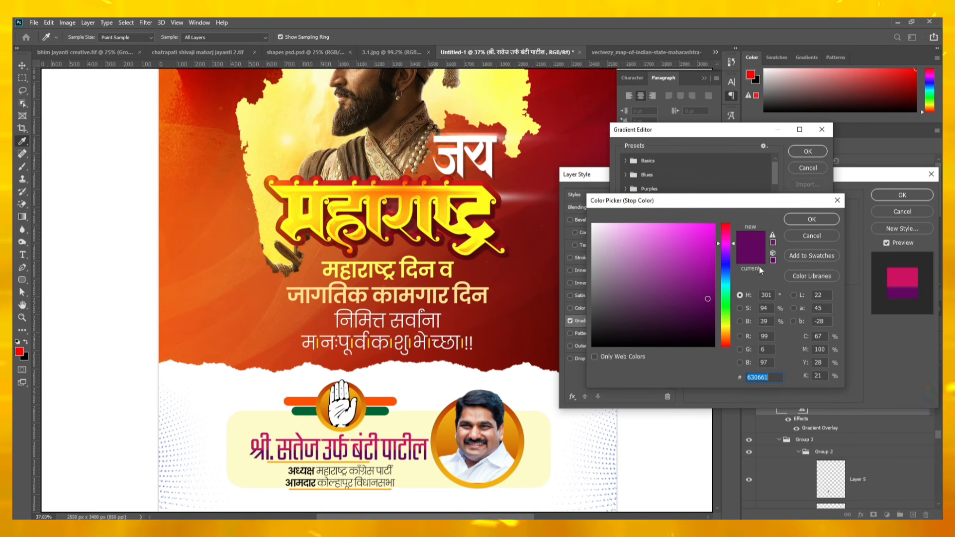
click(796, 237)
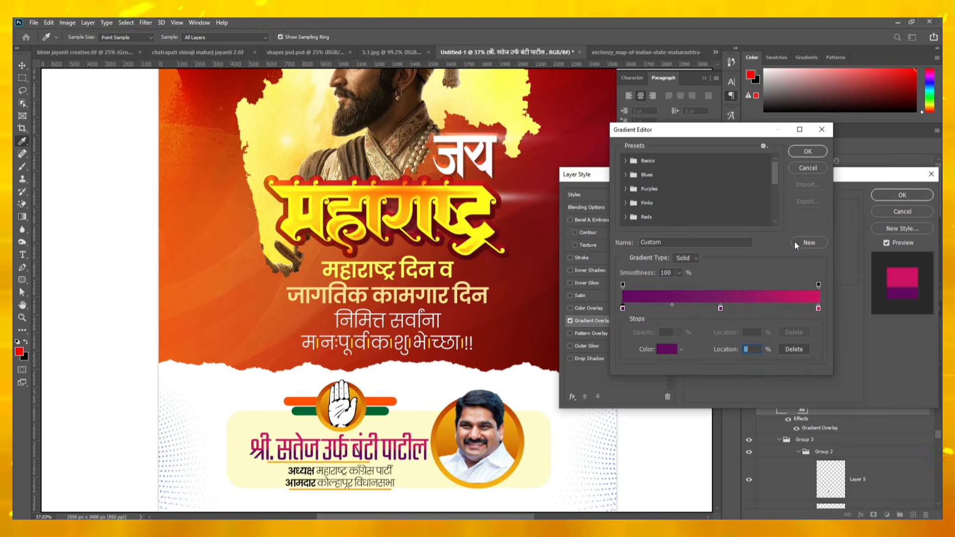
click(813, 171)
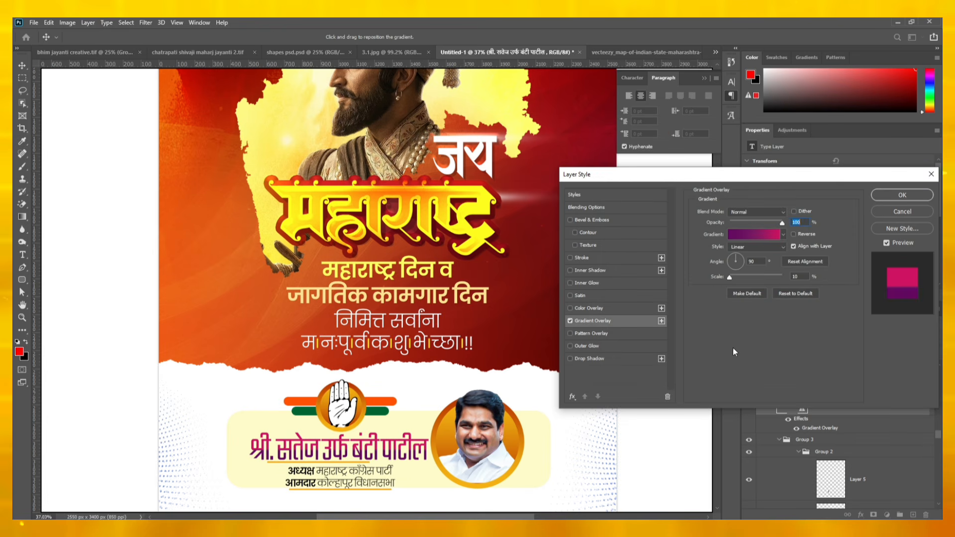
Step: Change the first colour stop of the name text's gradient overlay to dark red 630606 and accept the gradient
click(750, 237)
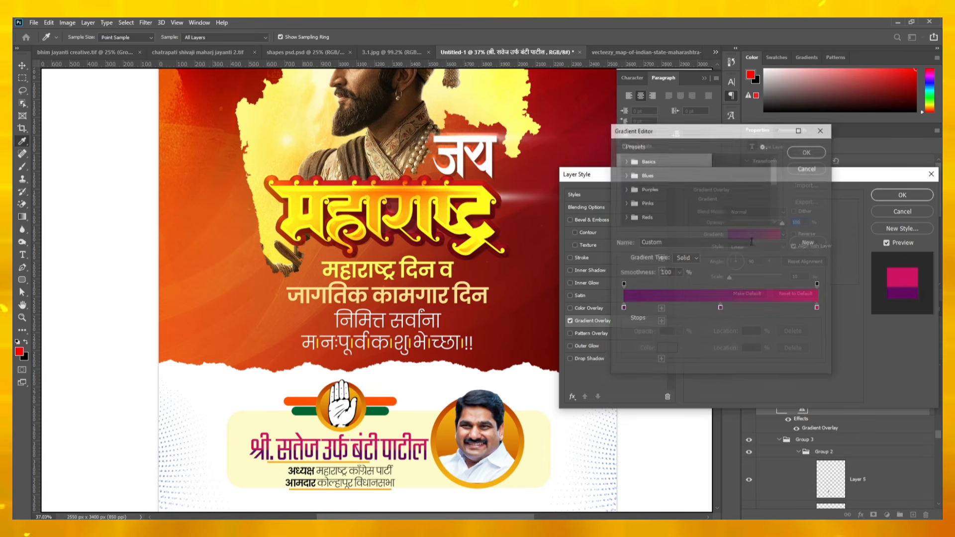
click(623, 309)
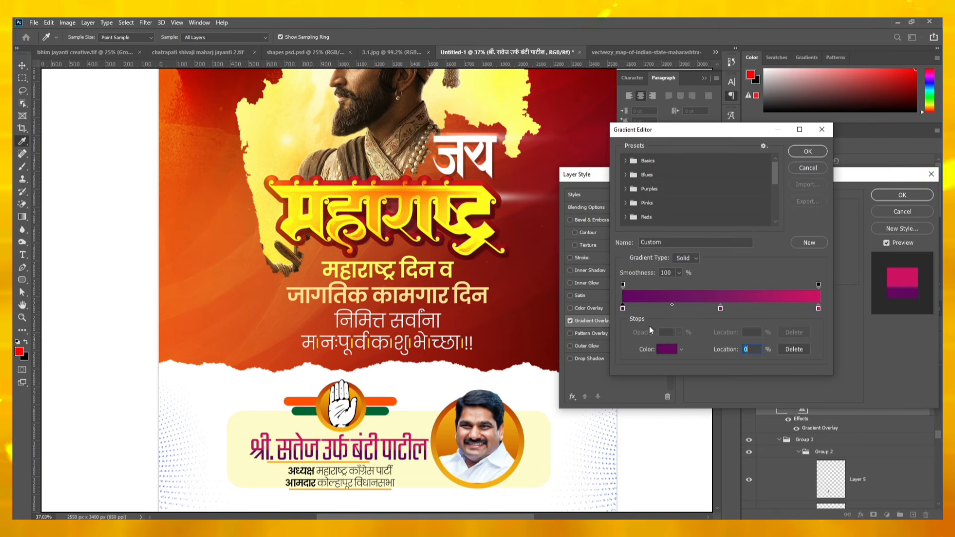
click(667, 349)
click(725, 345)
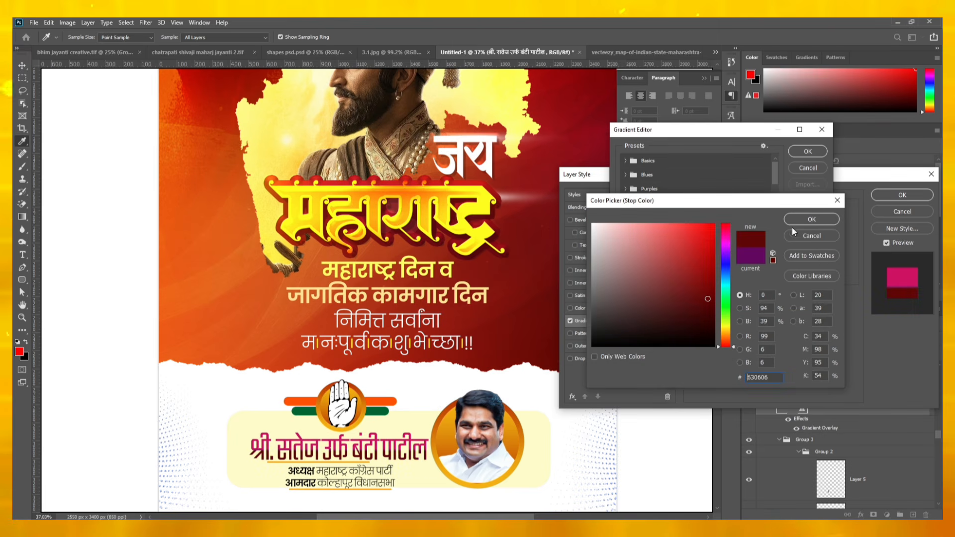
click(811, 220)
click(808, 152)
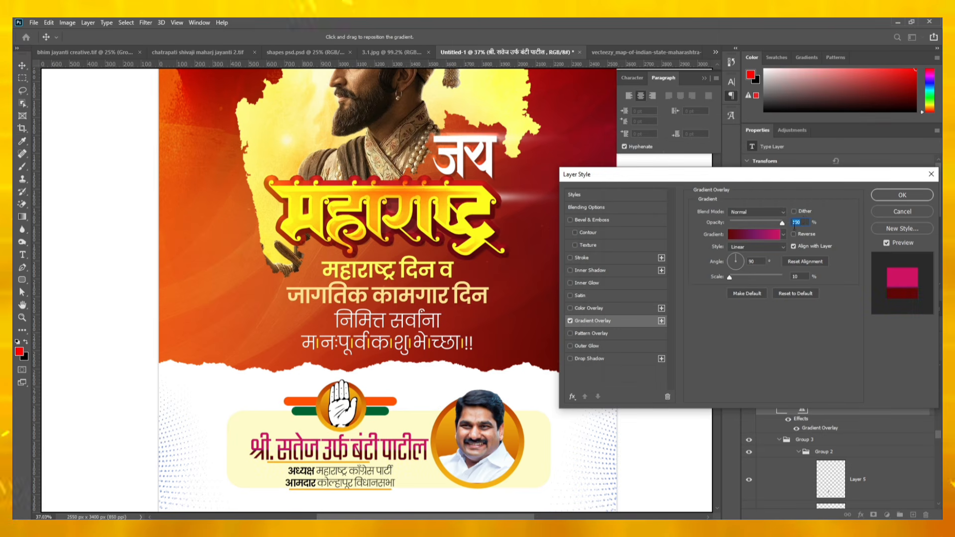
Step: Set the first colour stop of the name text's gradient overlay to a brighter, saturated dark red
click(765, 237)
click(623, 309)
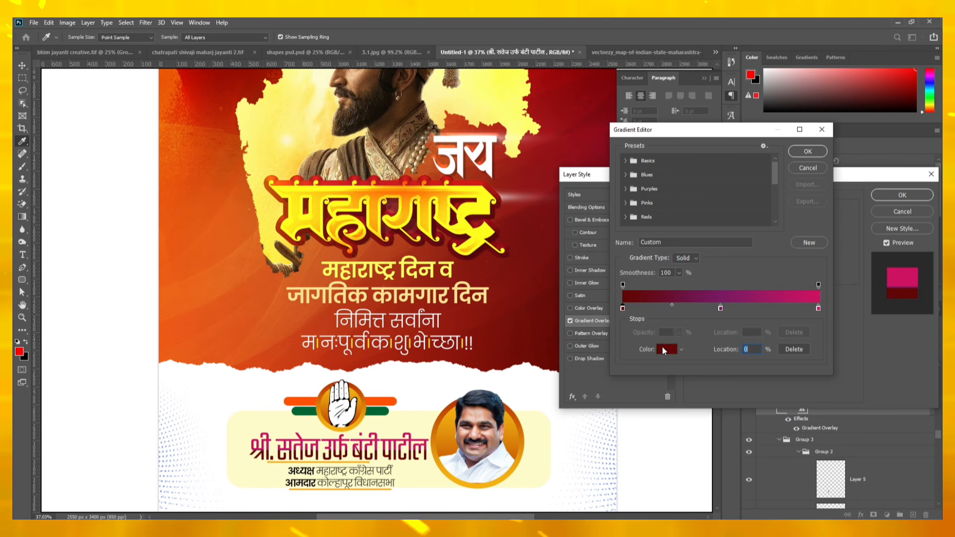
click(666, 349)
click(728, 338)
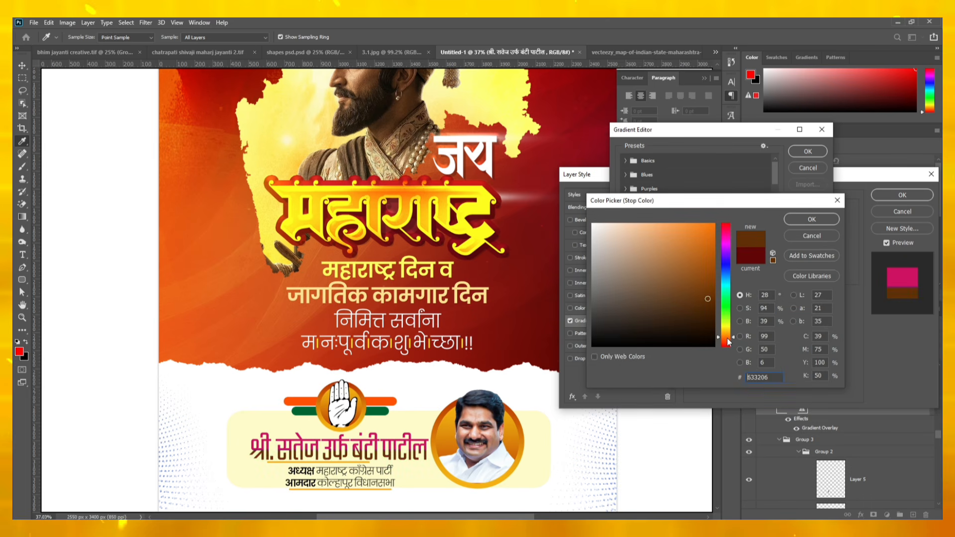
text(af0000)
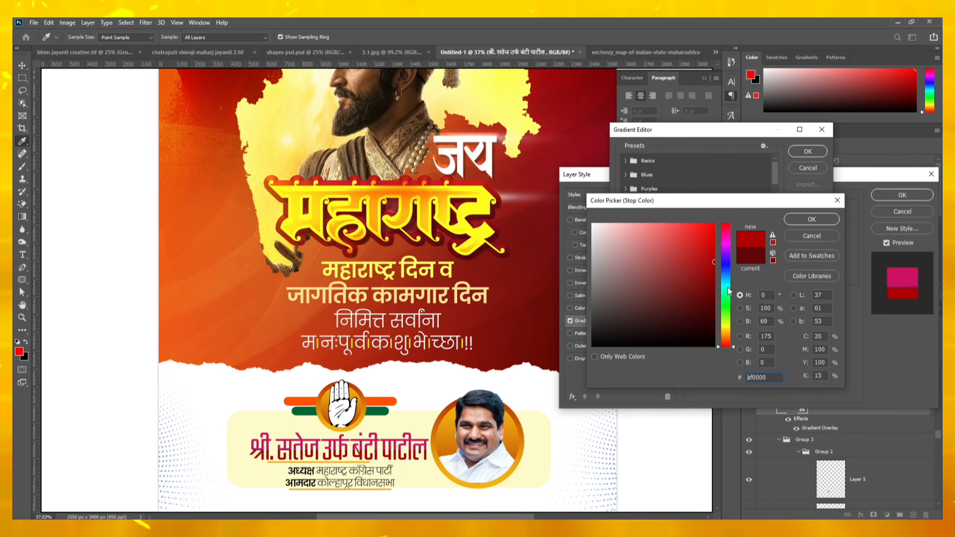
drag(702, 281, 726, 281)
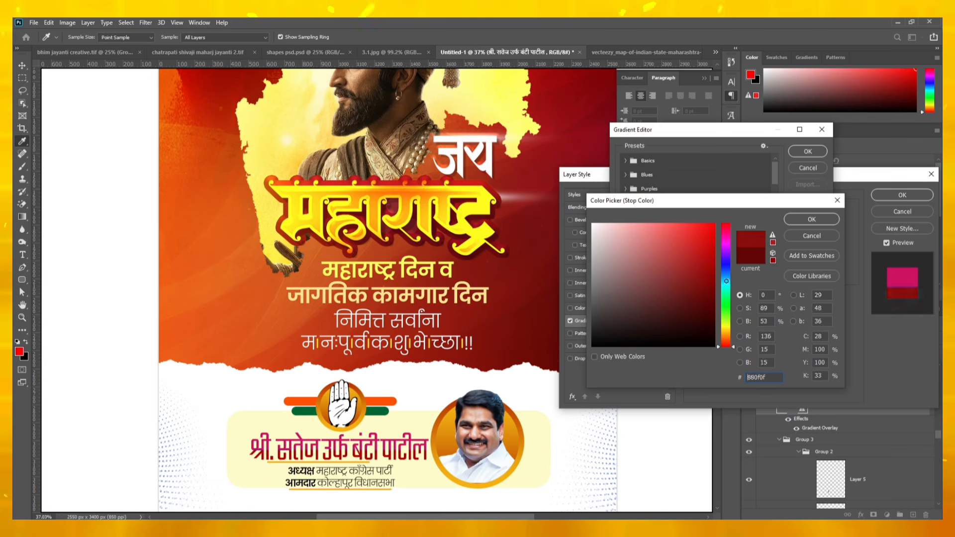
click(819, 230)
Step: Set the middle colour stop of the name text's gradient overlay to dark red 7b0000 and apply the layer style
click(720, 309)
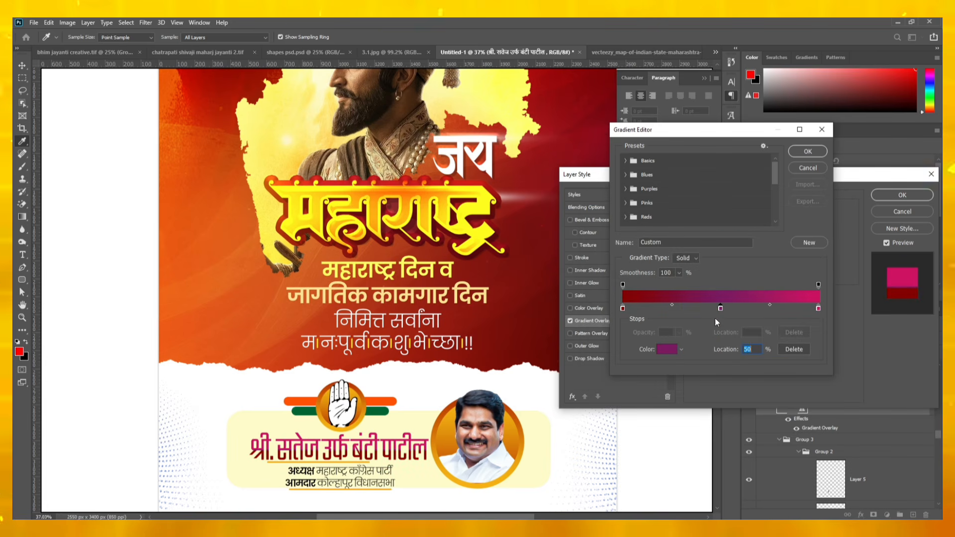
click(671, 350)
text(4b0000)
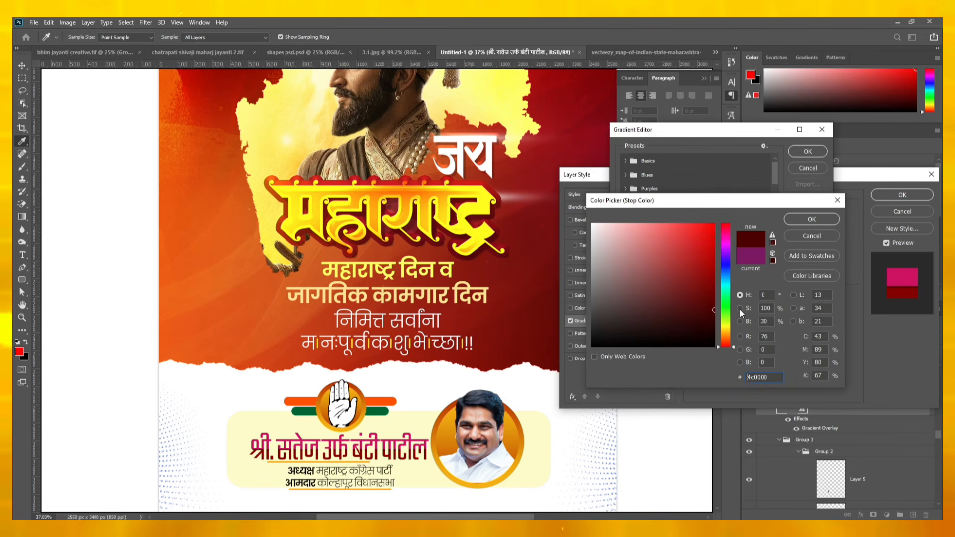
drag(715, 282, 734, 287)
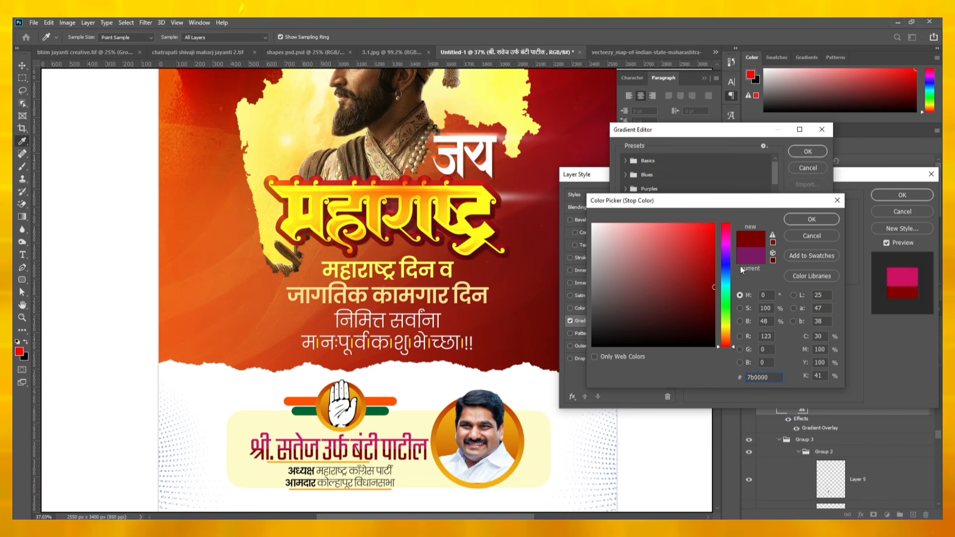
click(812, 218)
click(808, 151)
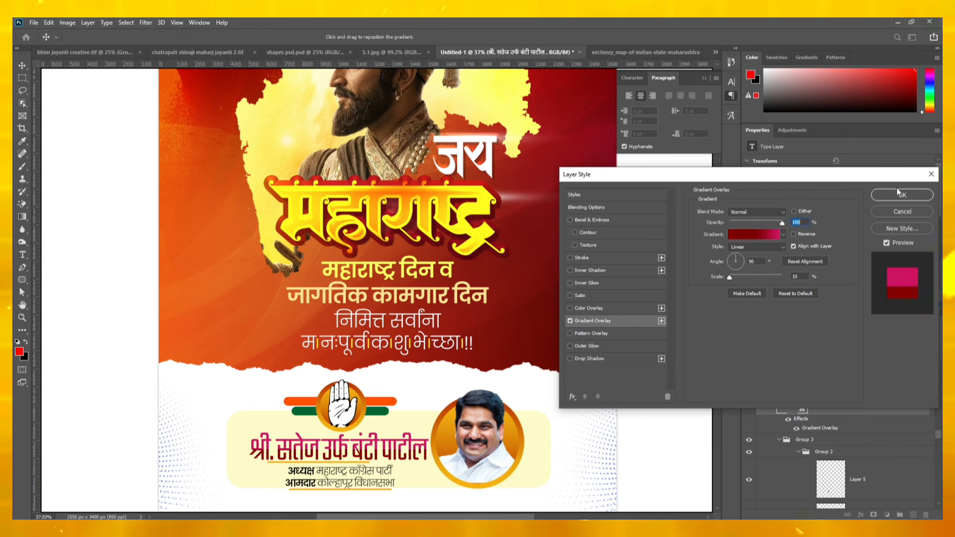
click(899, 196)
scroll(592, 398, down, 2)
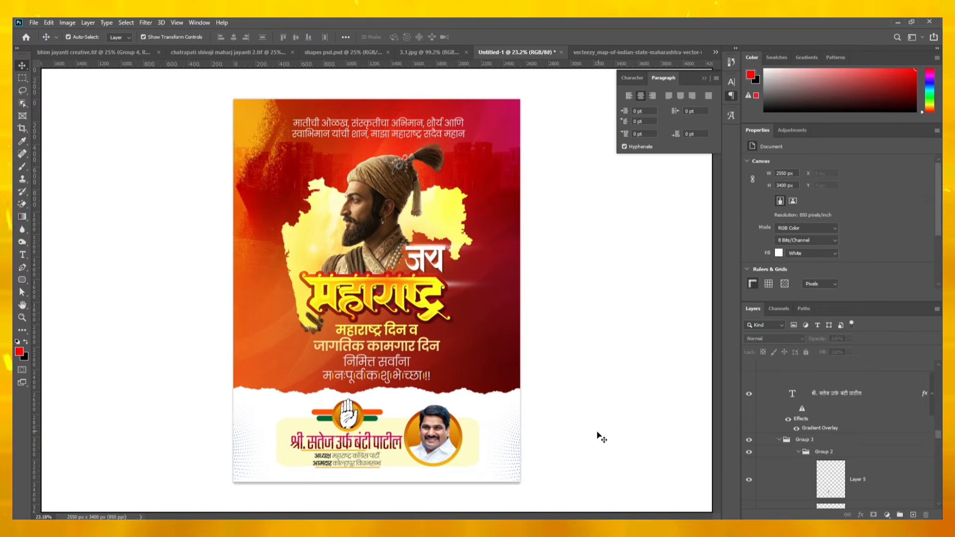
Step: Change the blue first stop of the footer dot pattern's Gradient Map to red bc0000
click(794, 470)
click(813, 456)
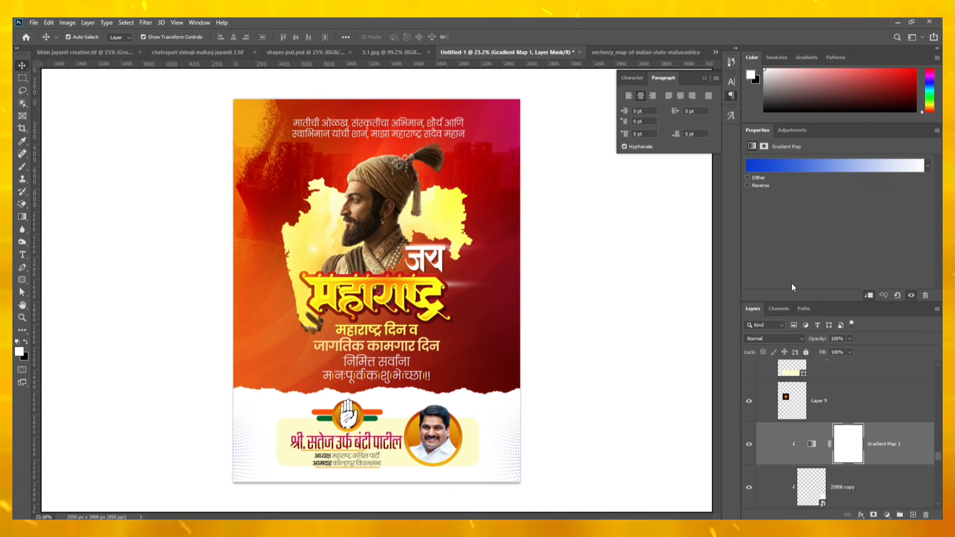
click(768, 164)
click(623, 309)
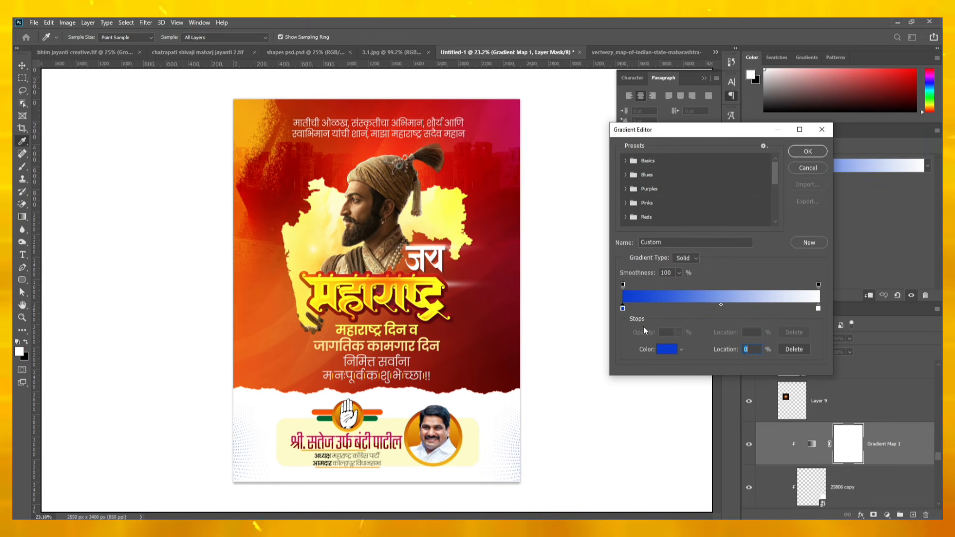
click(665, 348)
click(554, 324)
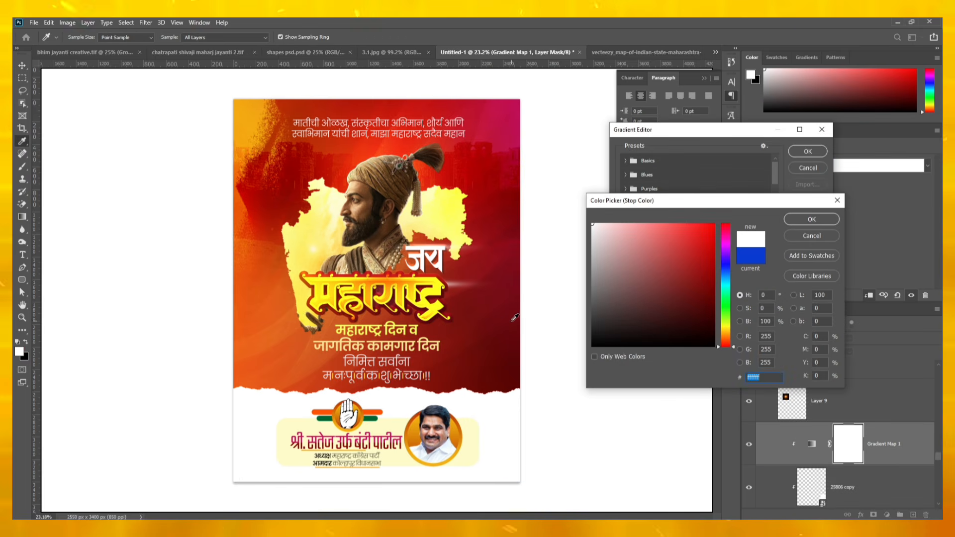
drag(698, 261, 807, 256)
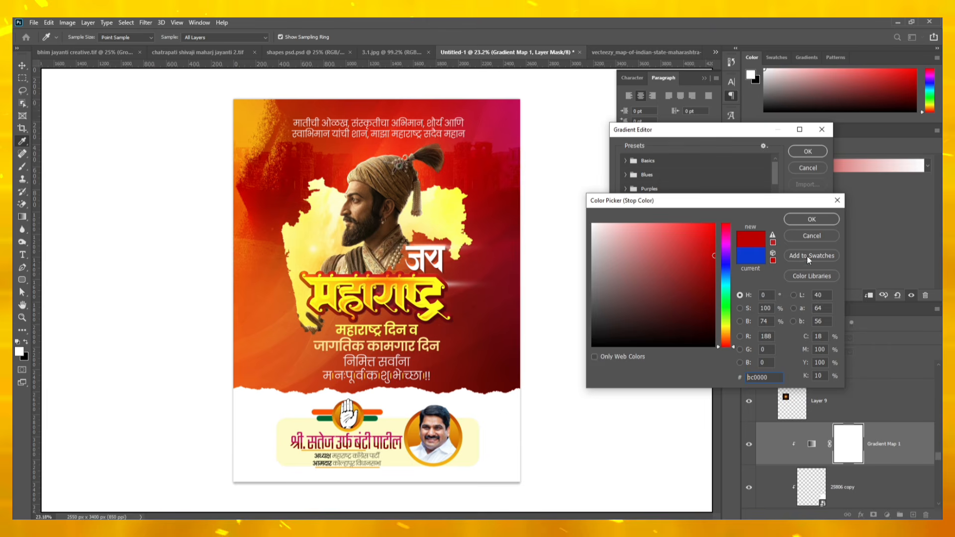
click(826, 219)
click(806, 152)
key(v)
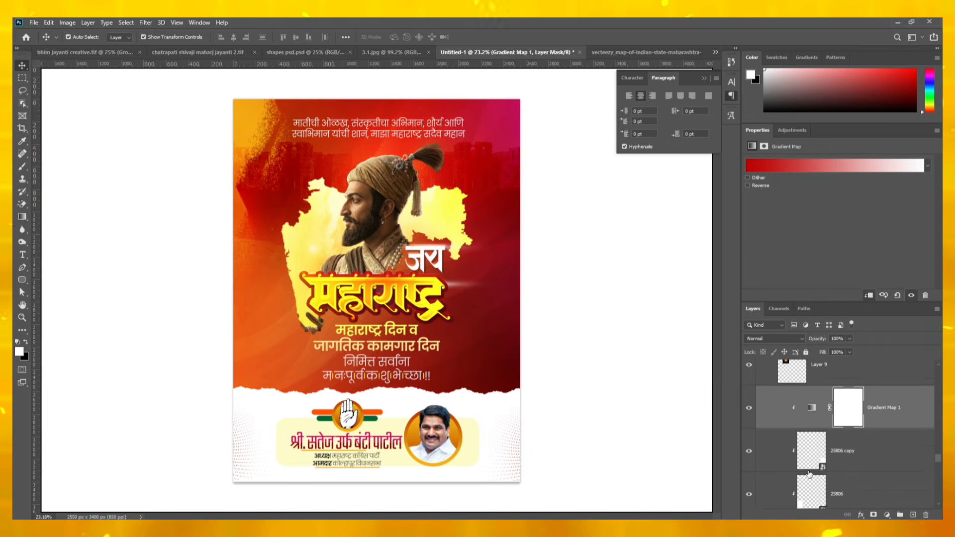
click(589, 347)
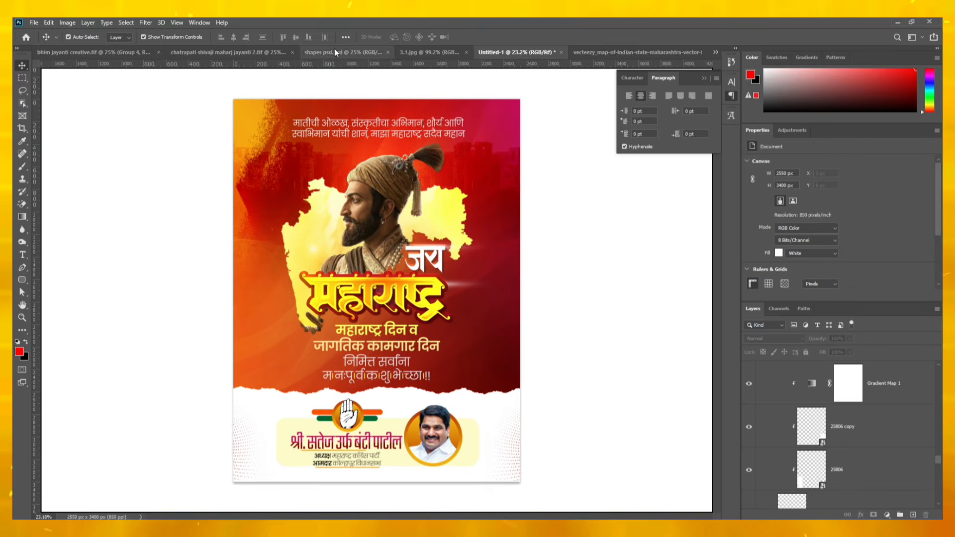
Step: Bring the white two-column dot shape from shapes psd.psd into the poster, left of the Maharashtra map
click(337, 52)
click(243, 196)
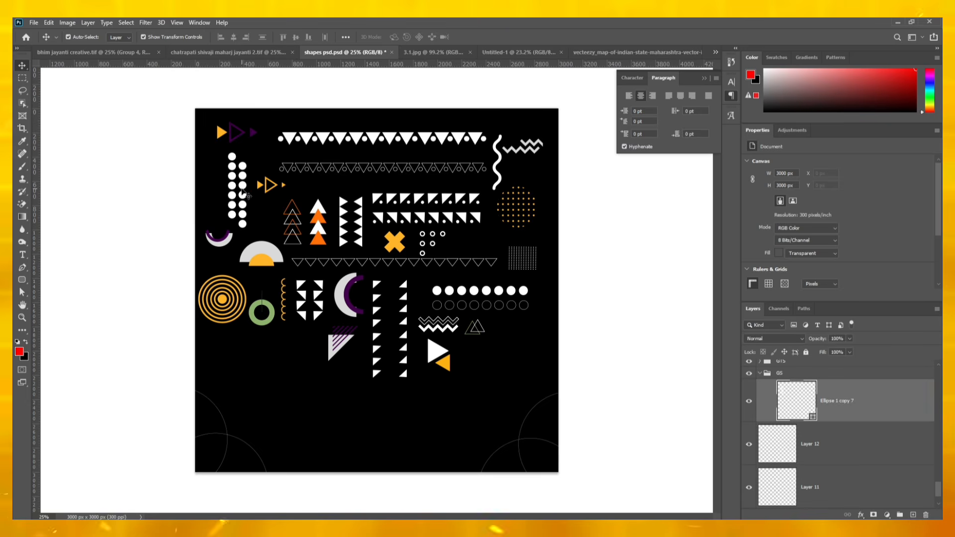
drag(762, 405, 273, 219)
scroll(272, 219, up, 5)
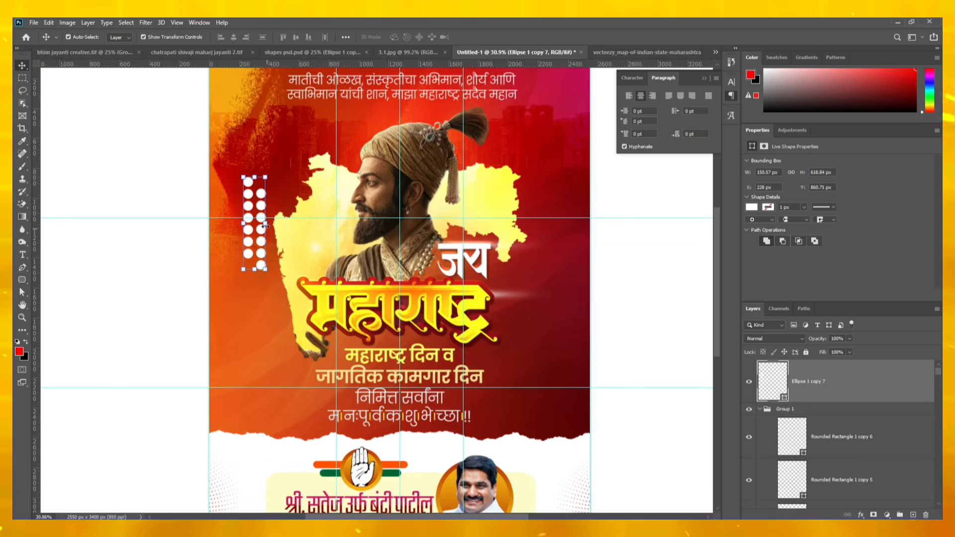
Step: Rasterize the dot shape layer and cut away the dots in its top two rows
scroll(258, 214, up, 1)
key(m)
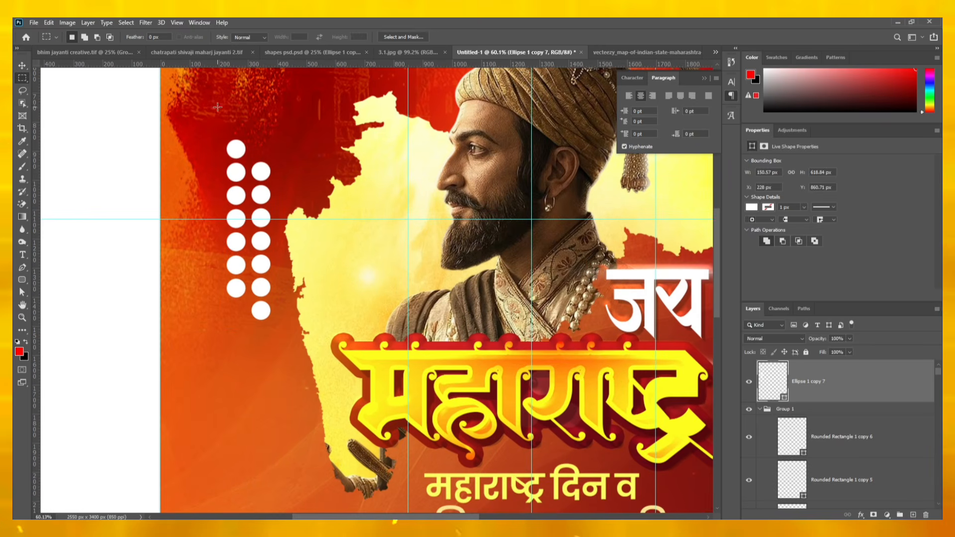
drag(299, 164, 308, 182)
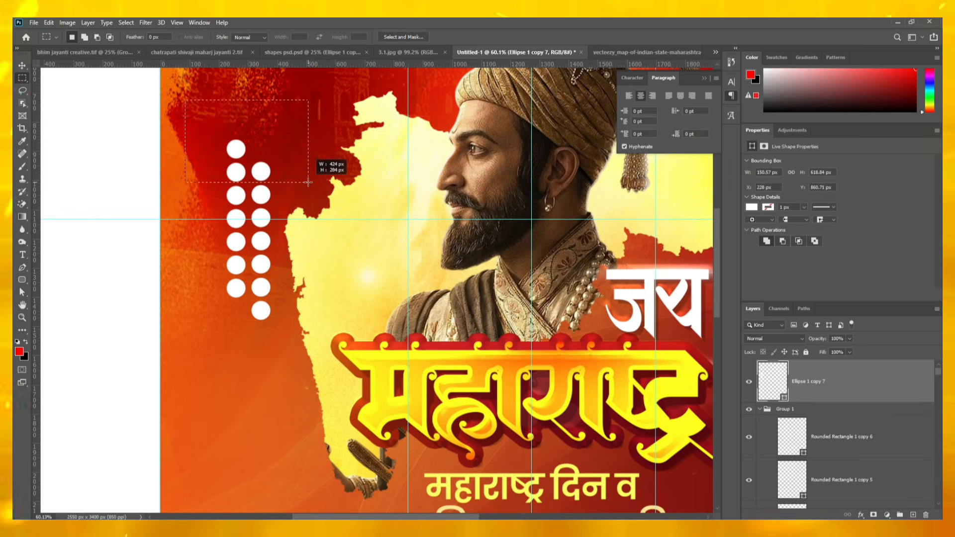
click(49, 23)
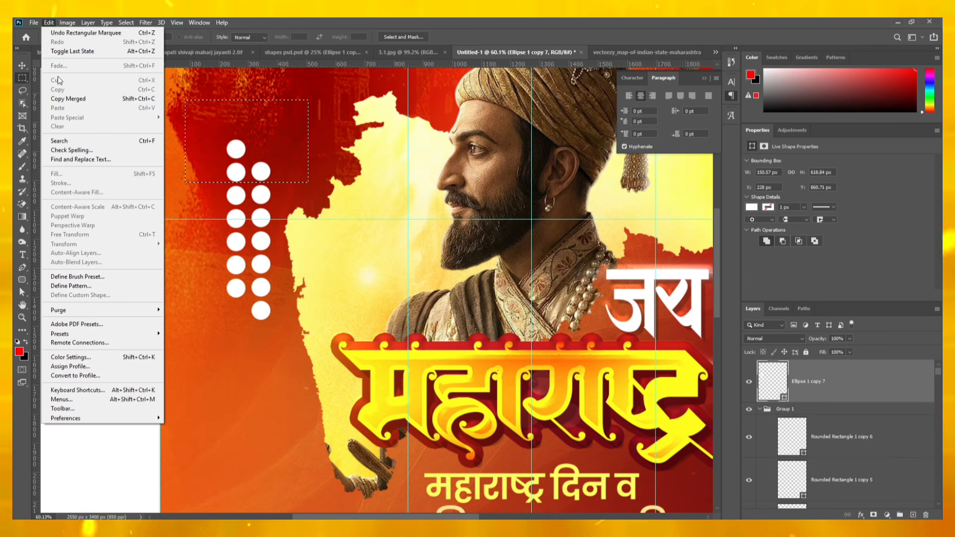
click(872, 393)
right_click(866, 382)
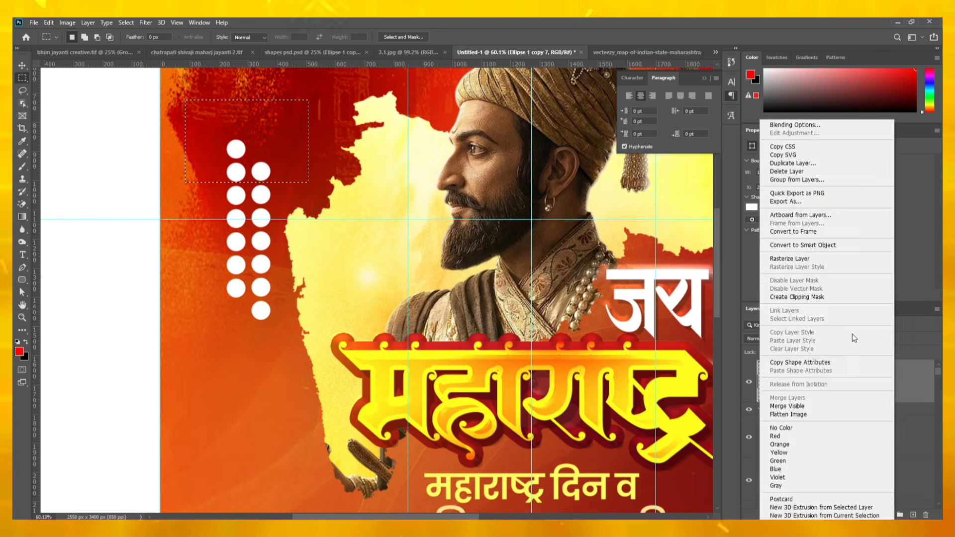
click(821, 261)
click(48, 23)
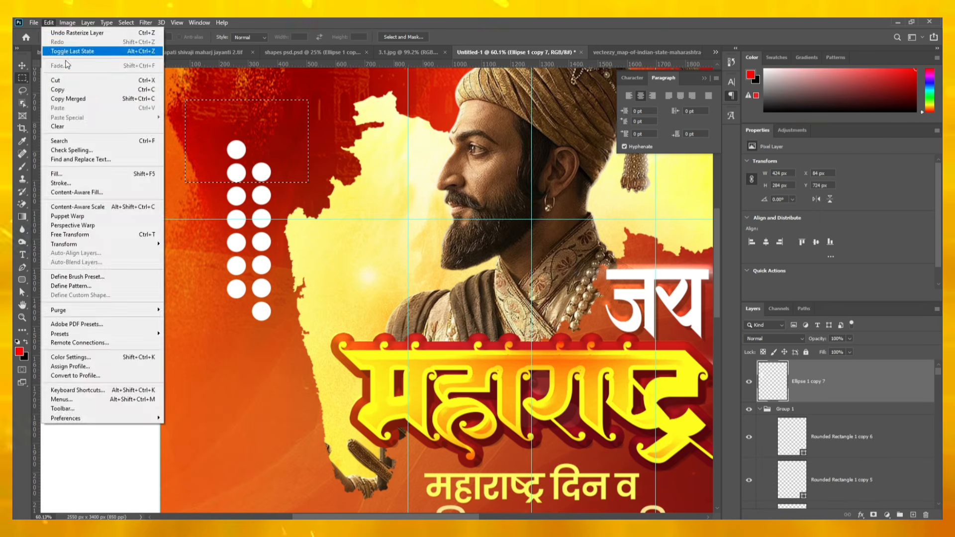
click(75, 81)
Step: Cut away the uneven bottom dots, leaving an even block of four rows by two columns
drag(172, 369, 284, 292)
click(48, 22)
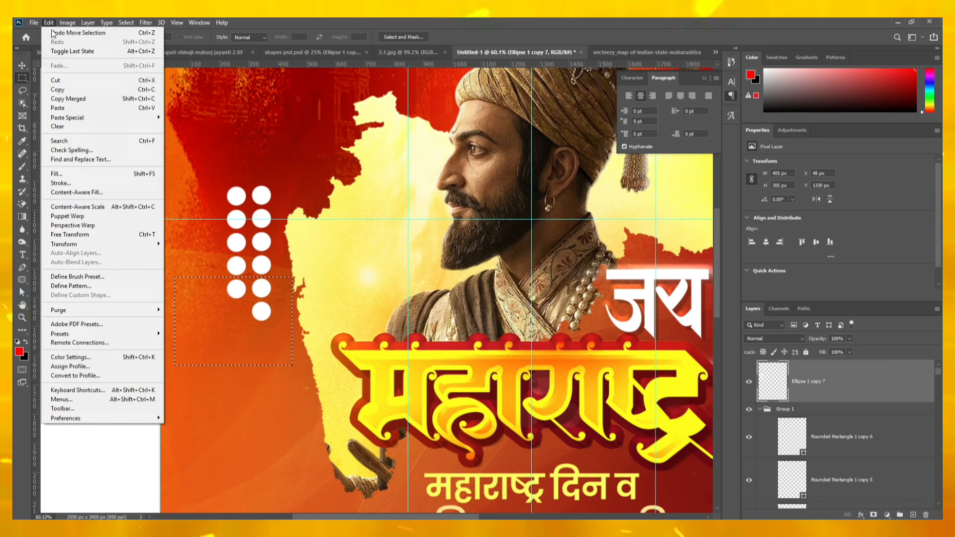
click(74, 80)
Step: Turn the dots into outlined circles with a 3 px white outside stroke and a layer fill of 0%
click(862, 515)
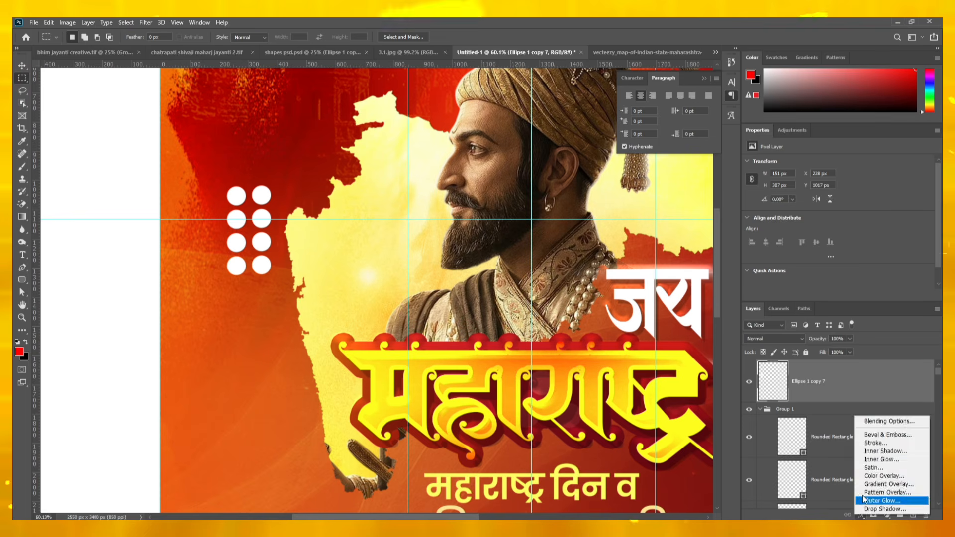
click(871, 444)
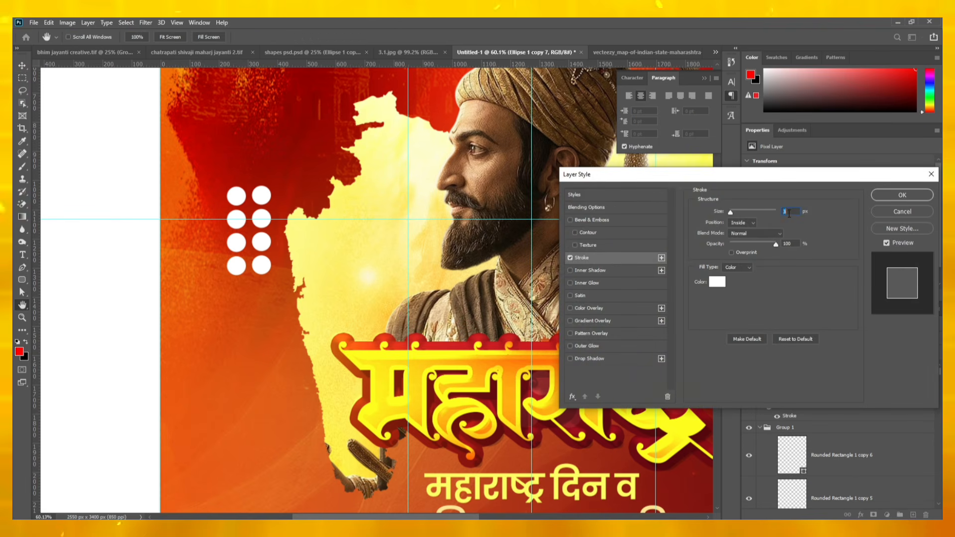
click(750, 232)
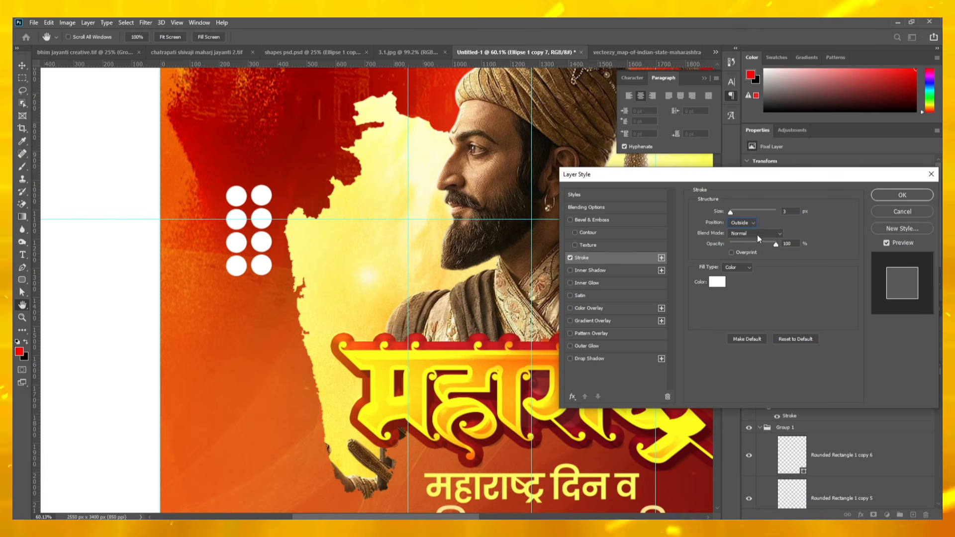
click(902, 195)
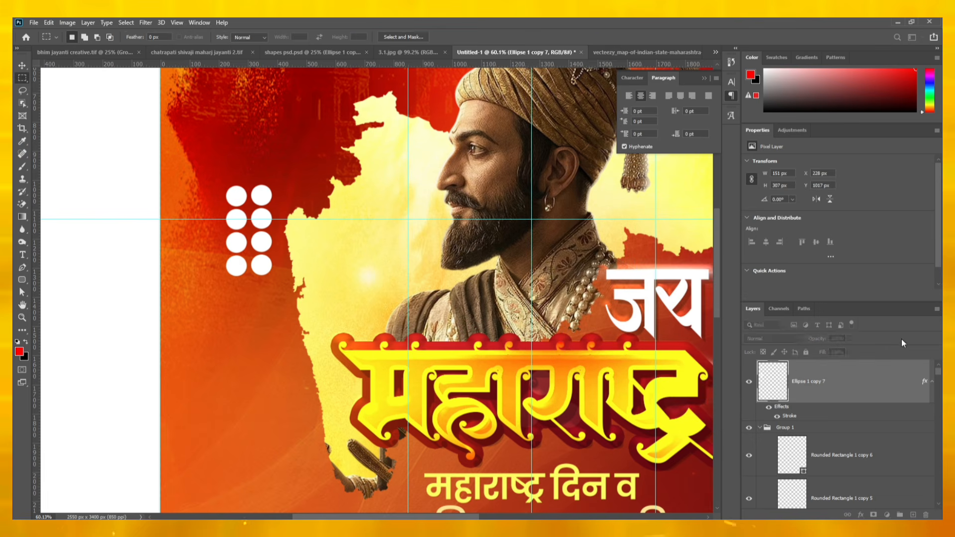
click(850, 352)
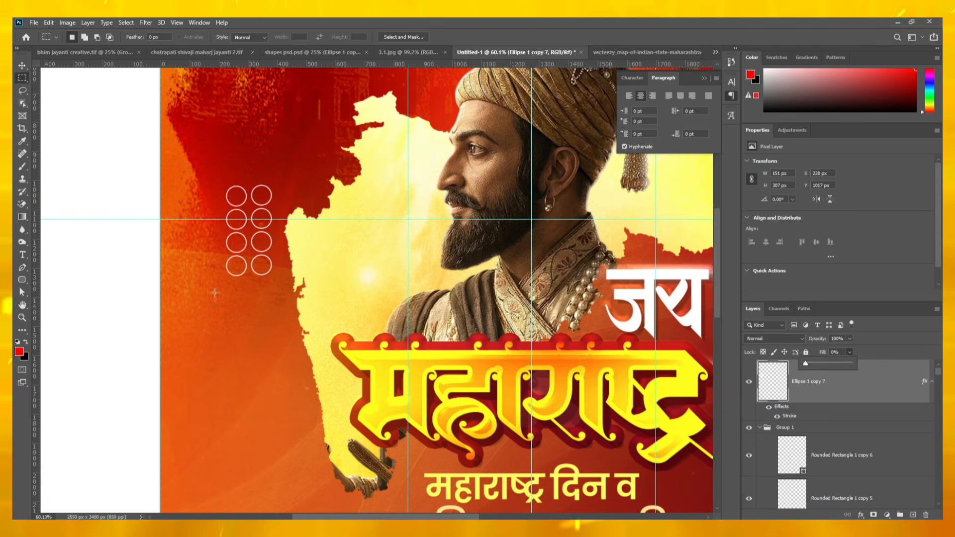
click(22, 66)
click(106, 172)
scroll(106, 173, down, 3)
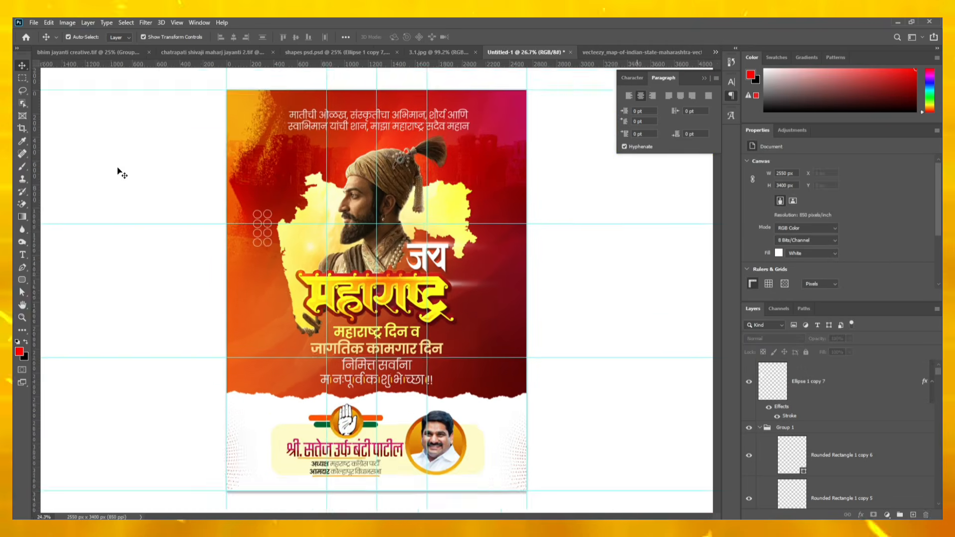
key(ctrl+0)
scroll(258, 214, up, 3)
key(b)
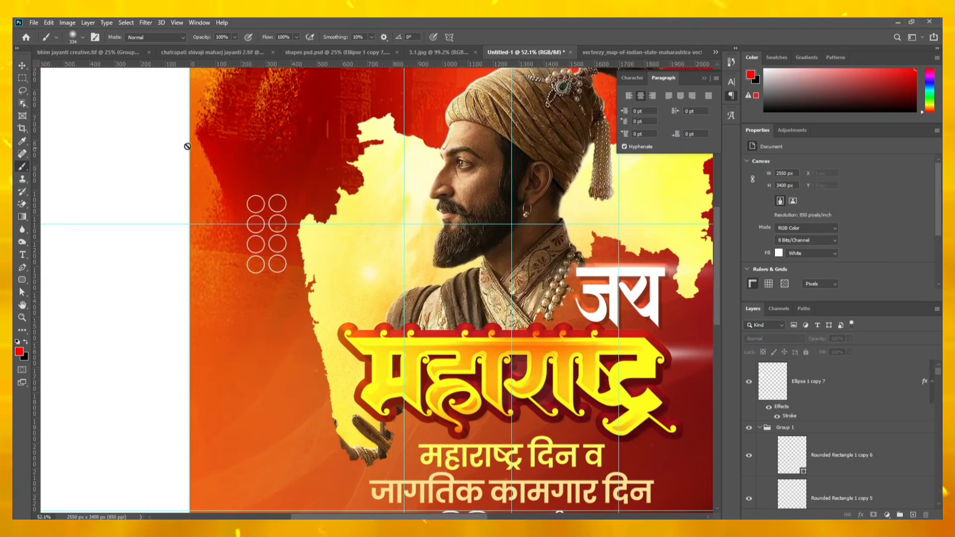
scroll(294, 189, up, 2)
scroll(358, 303, down, 5)
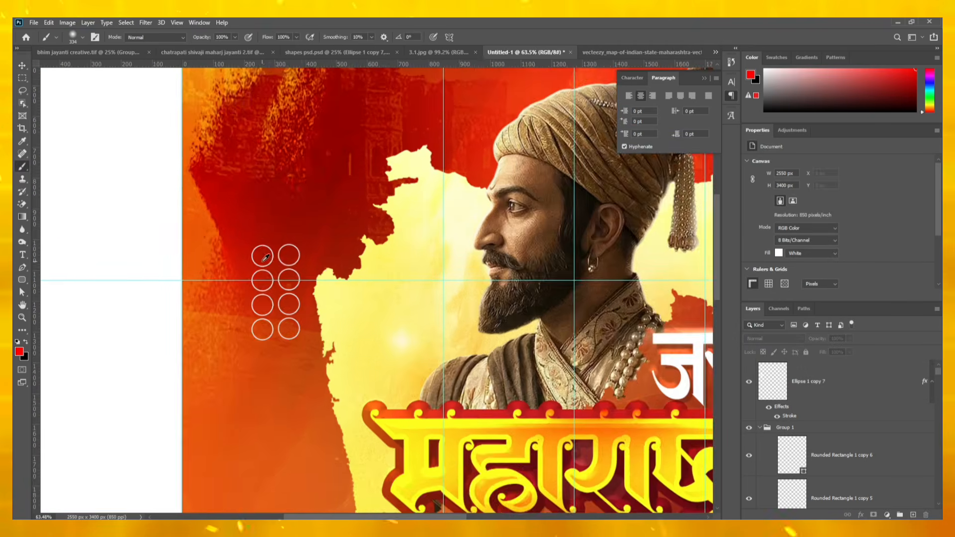
scroll(279, 209, down, 2)
Step: Duplicate the outlined circles and place the copy near the poster's right edge, beside the yellow Maharashtra Day and Labour Day text
key(v)
scroll(266, 238, up, 2)
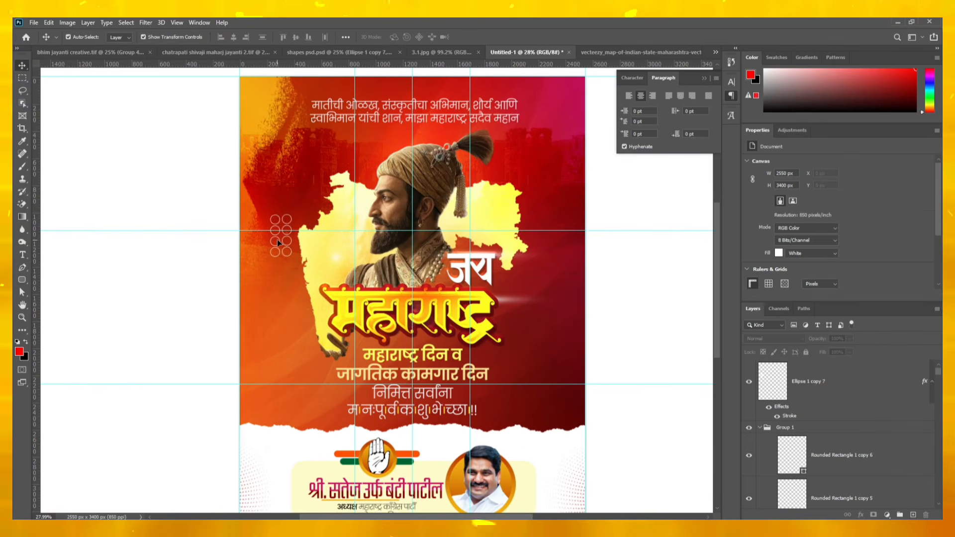
drag(278, 243, 521, 376)
click(649, 292)
scroll(459, 260, down, 2)
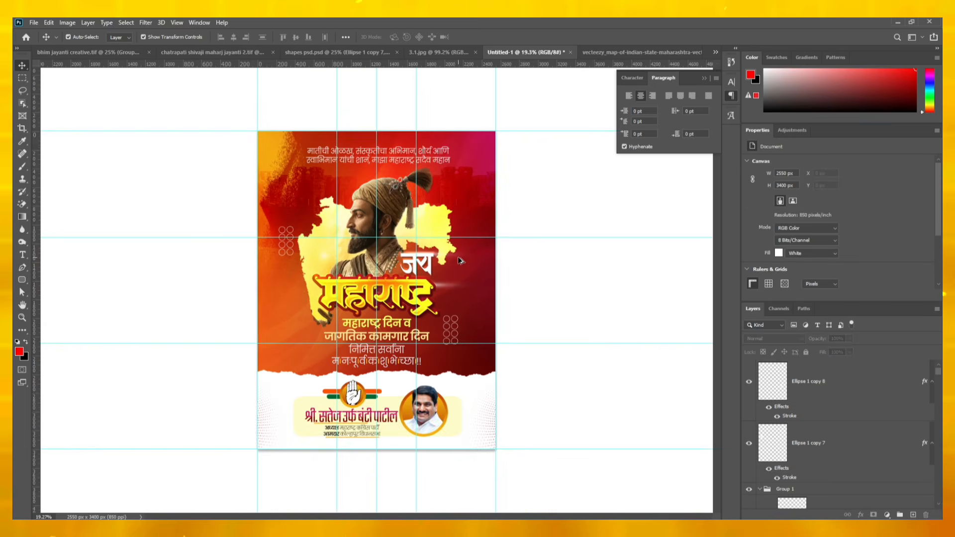
scroll(459, 260, up, 1)
Step: Bring the white triangle-and-dot strip from shapes psd.psd into the poster, scaled to 45.35%, centred below the two-line slogan
click(319, 53)
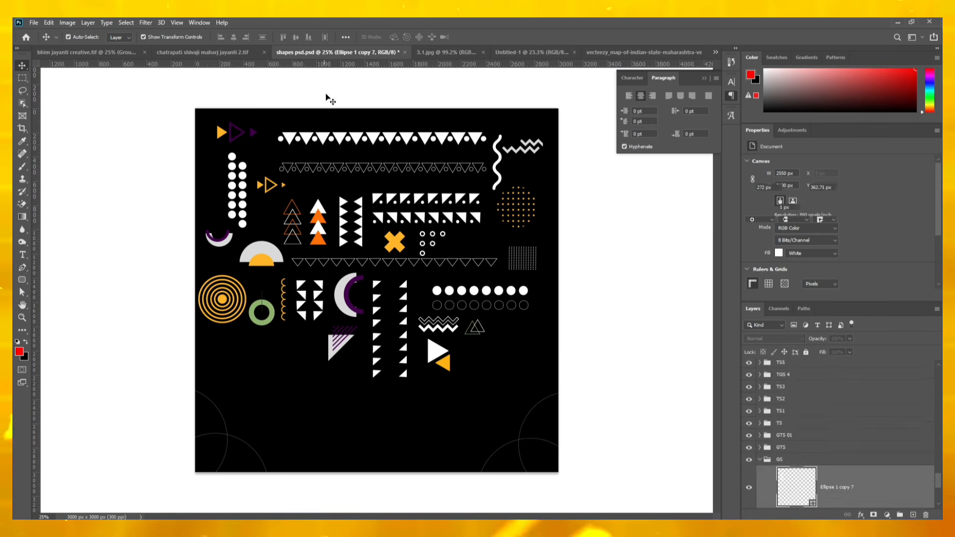
drag(377, 144, 407, 145)
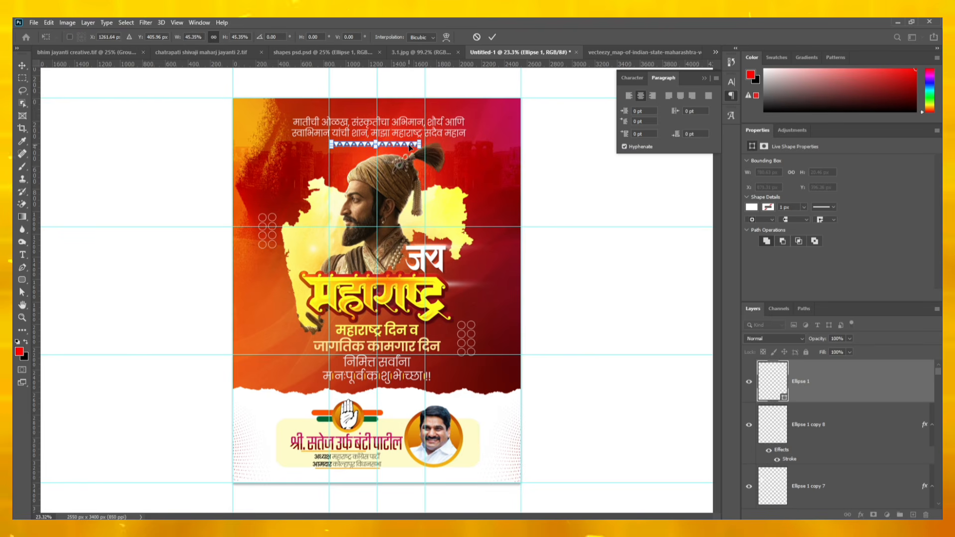
key(Return)
Step: Place a copy of the triangle strip above the slogan, aligned with the strip below it
scroll(370, 155, up, 5)
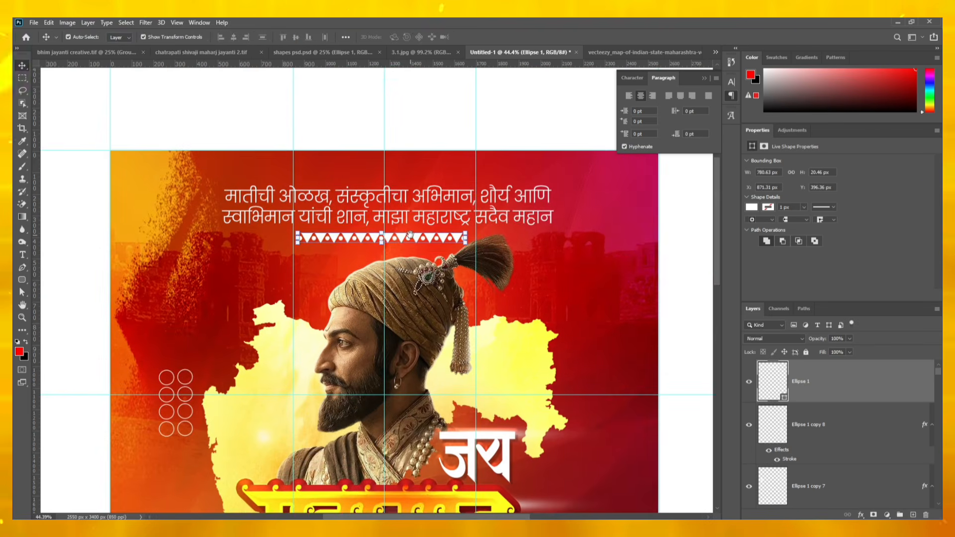
drag(417, 218, 402, 173)
key(ctrl+z)
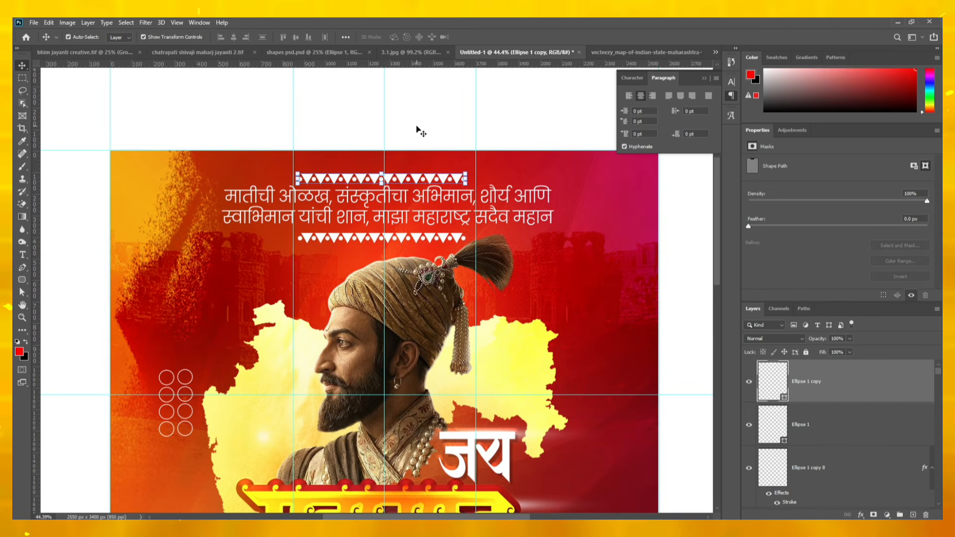
click(417, 131)
scroll(417, 131, down, 3)
scroll(417, 137, up, 1)
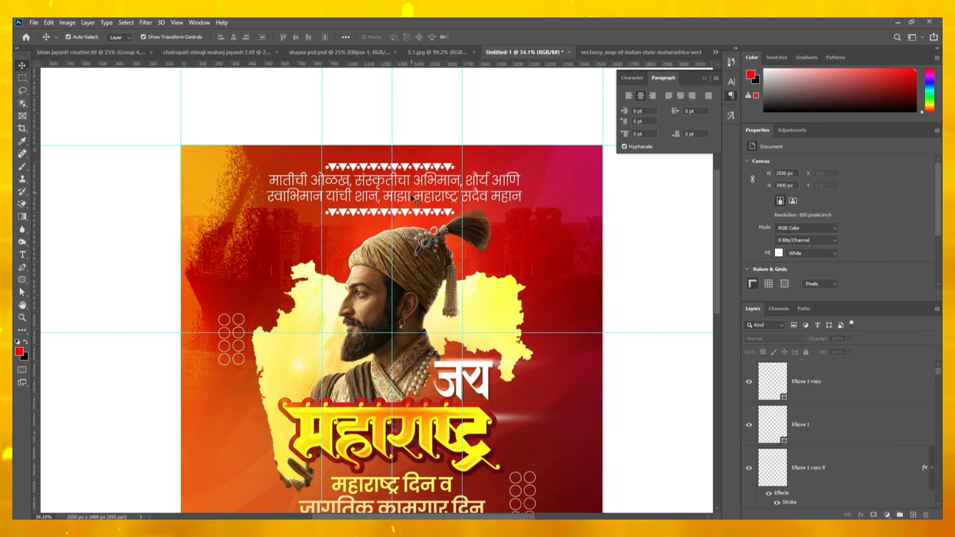
click(397, 168)
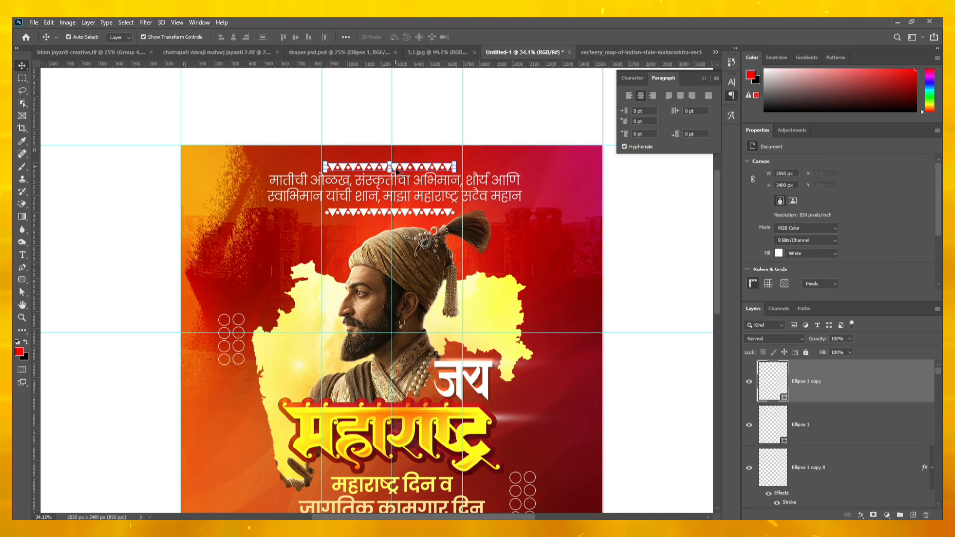
Step: Nudge the triangle strip below the slogan slightly upward, closer to the text
click(425, 212)
key(Up)
key(Up)
key(Up)
key(Up)
key(Up)
key(Up)
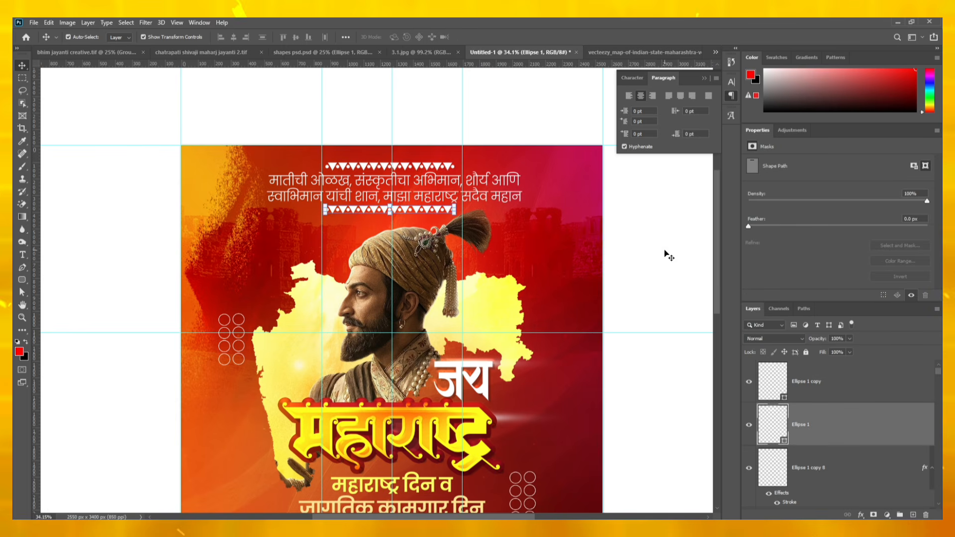
click(665, 254)
Step: Recolour the triangle strip above the slogan to #ffff00 and give the strip below it the matching title yellow
scroll(400, 171, down, 2)
drag(400, 170, 393, 92)
scroll(393, 91, up, 2)
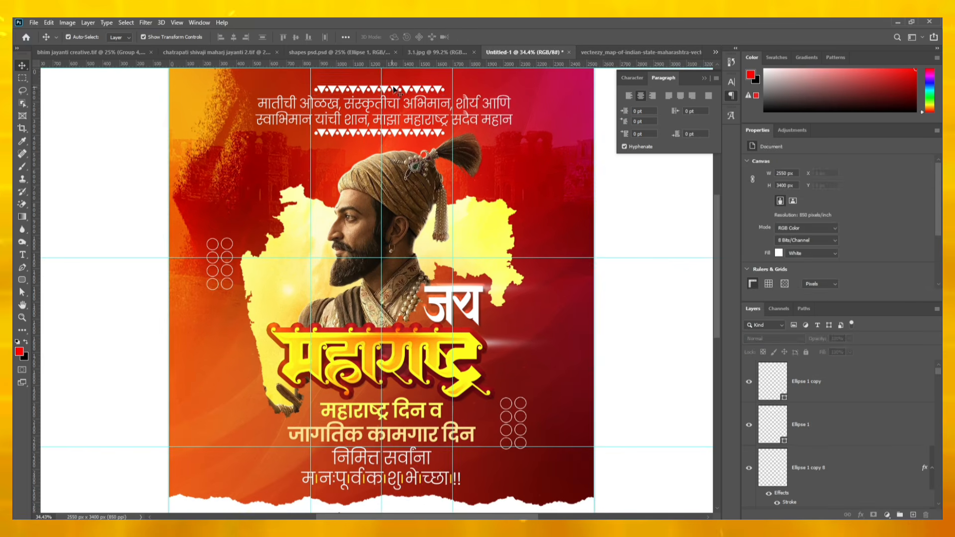
click(393, 90)
double_click(783, 390)
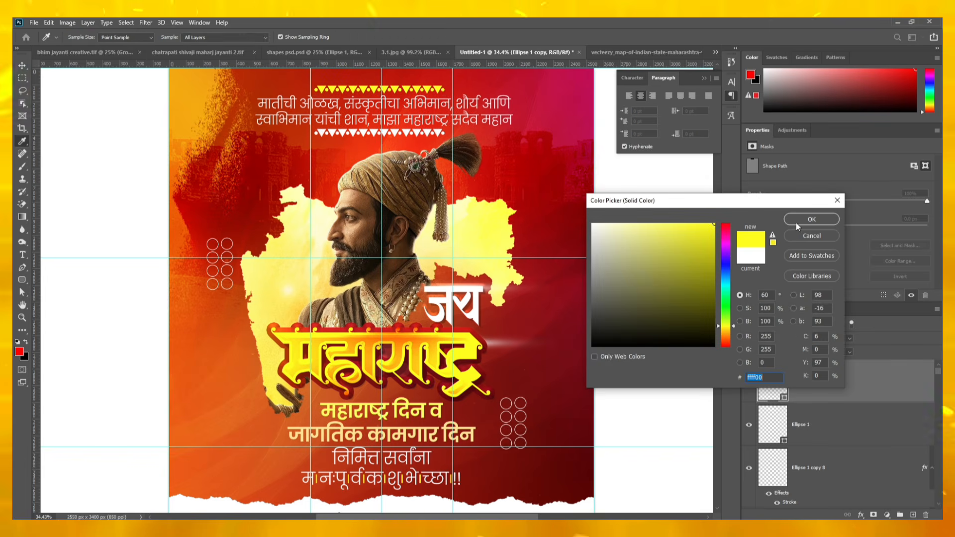
click(811, 219)
double_click(773, 424)
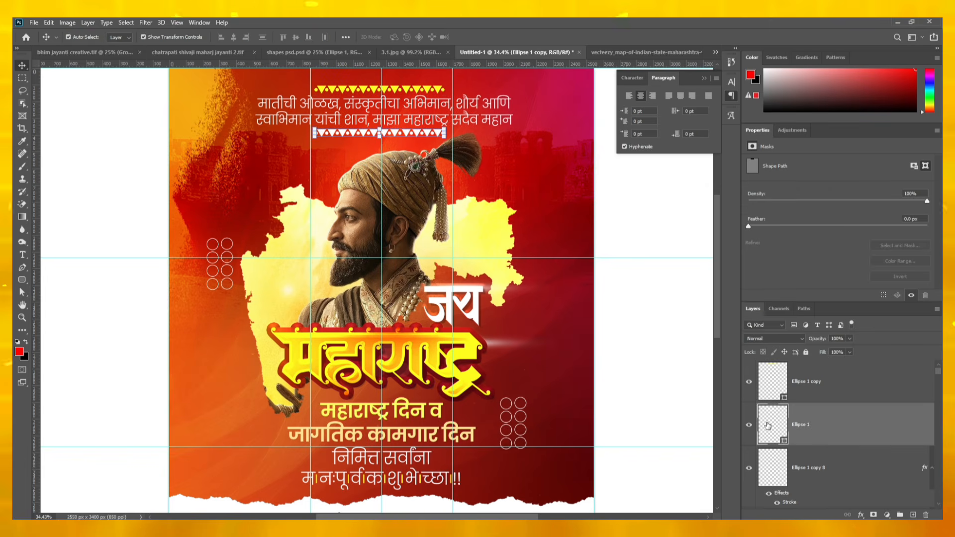
click(467, 352)
click(793, 222)
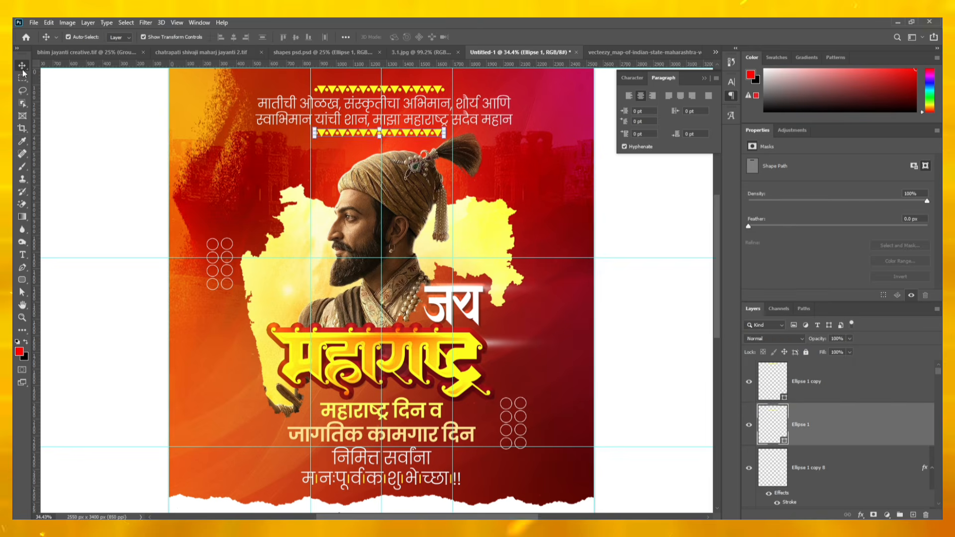
click(59, 93)
Step: Bring the orange concentric rings from shapes psd.psd into the poster, scaled to 370.26%, extending past the poster's right edge beside the title
scroll(292, 220, down, 7)
scroll(381, 158, up, 2)
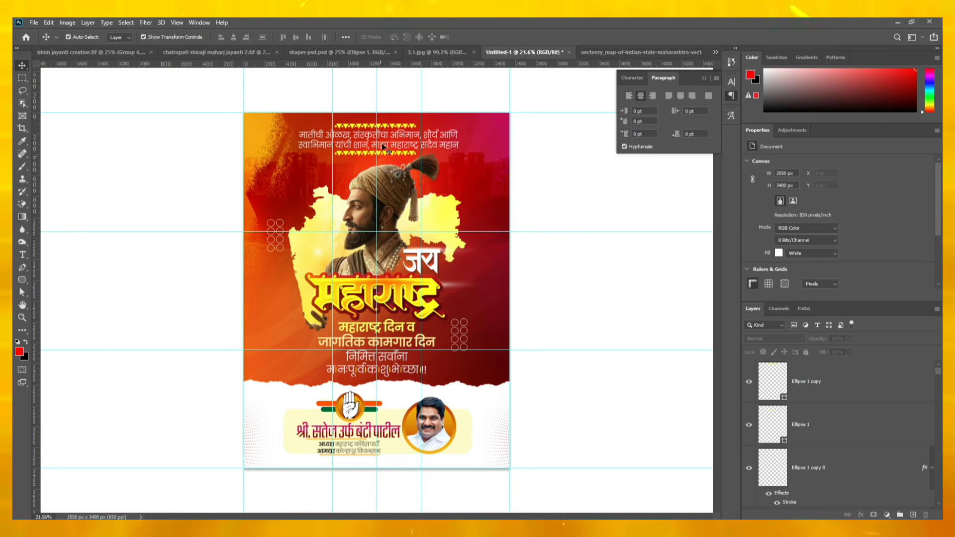
click(378, 59)
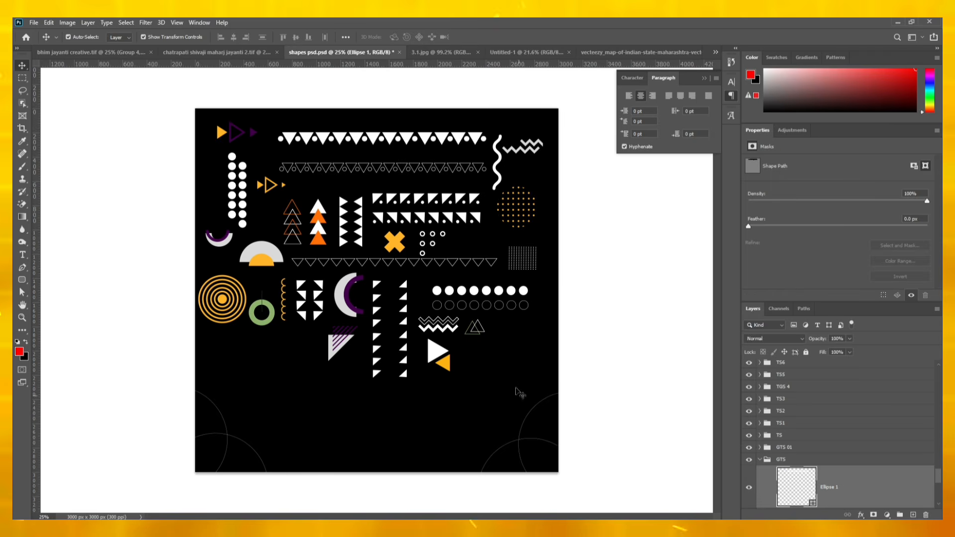
click(222, 299)
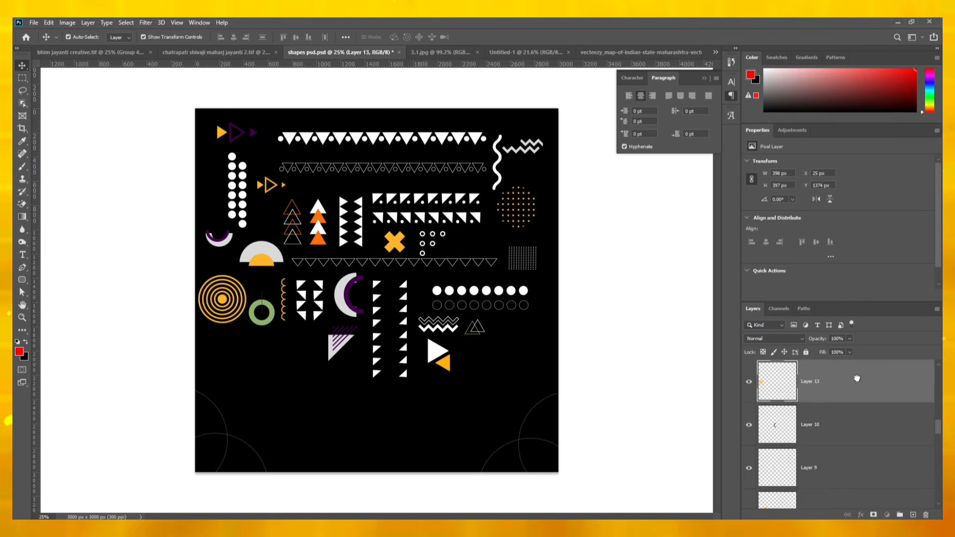
drag(863, 381, 623, 348)
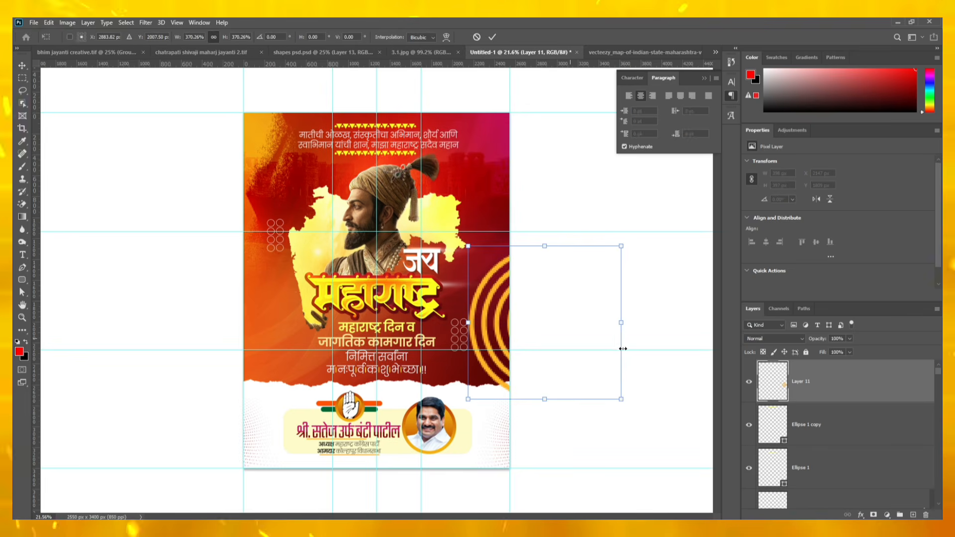
drag(504, 300, 507, 287)
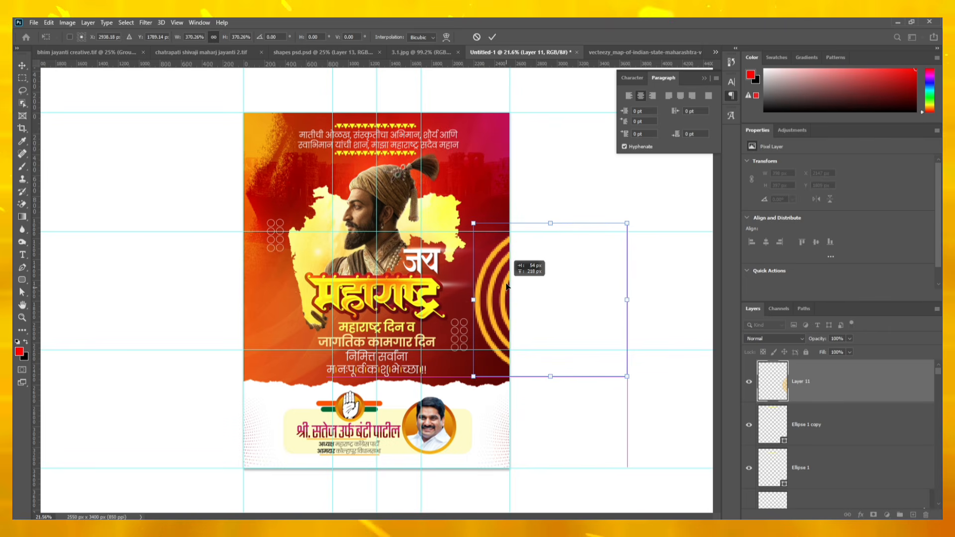
key(Return)
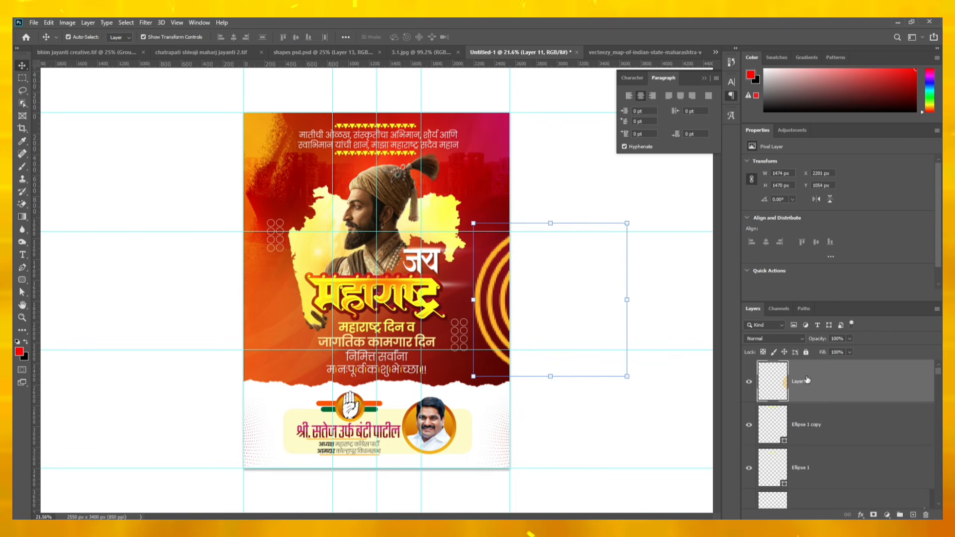
Step: Blend the concentric rings layer with Color Dodge and reduce its fill to 13%
click(777, 339)
click(777, 371)
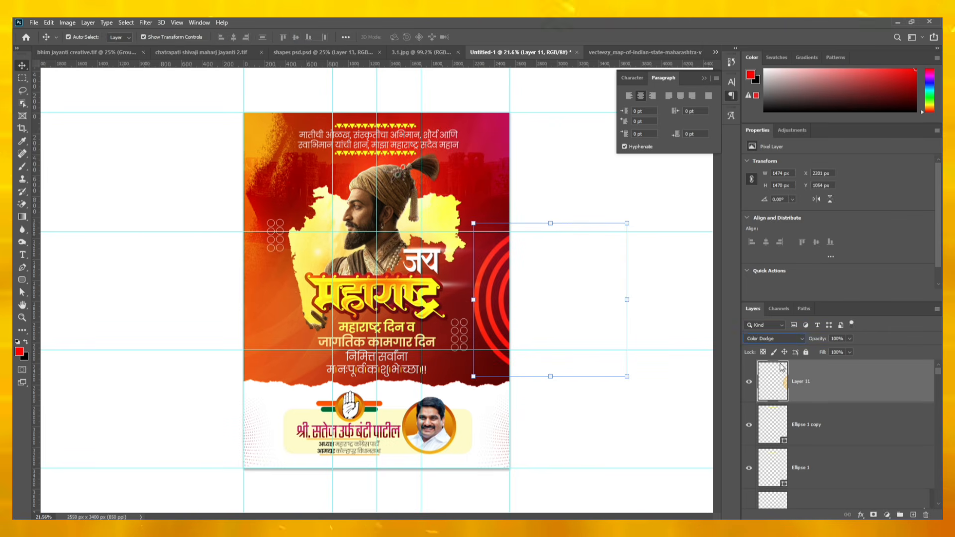
mouse_move(849, 352)
mouse_down()
mouse_move(798, 363)
mouse_move(812, 366)
mouse_up()
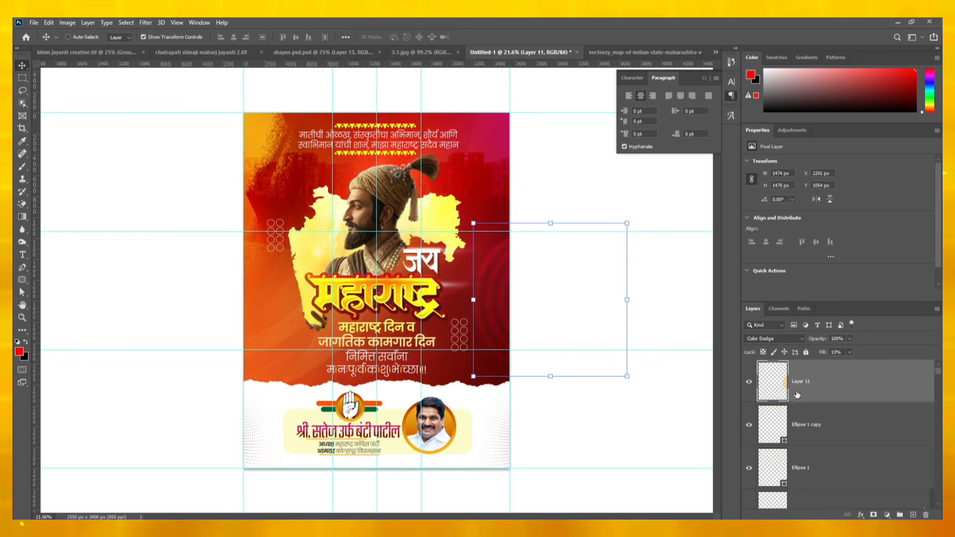
Step: Duplicate the faint concentric rings and place the copy at the poster's upper-left corner, partly outside the canvas
key(ctrl+j)
drag(487, 302, 137, 209)
key(ctrl+z)
key(ctrl+z)
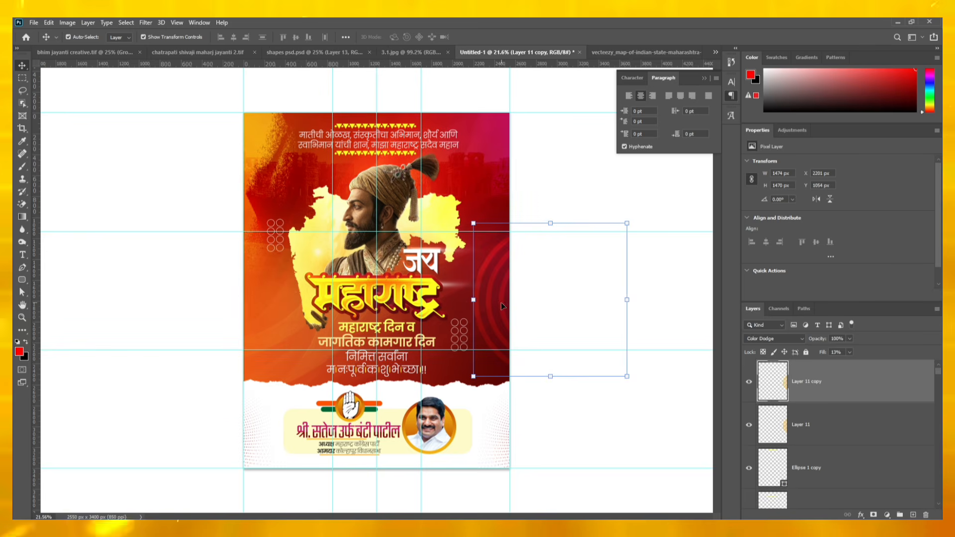
key(ctrl+t)
drag(502, 316, 155, 191)
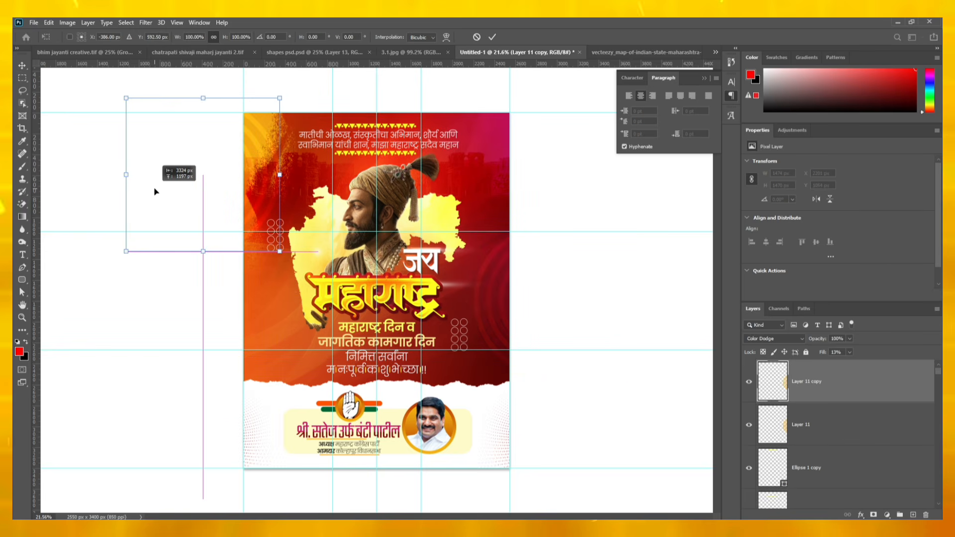
key(Return)
drag(501, 305, 502, 313)
click(606, 201)
scroll(438, 234, down, 2)
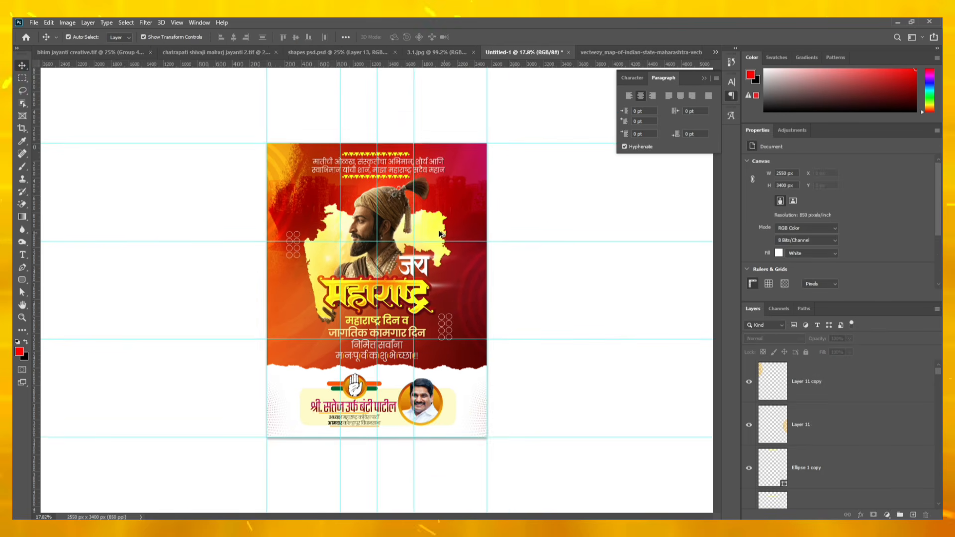
scroll(435, 234, up, 1)
scroll(432, 234, up, 1)
Step: Switch to Chrome and search Google for "flag png" in a new tab
mouse_move(279, 518)
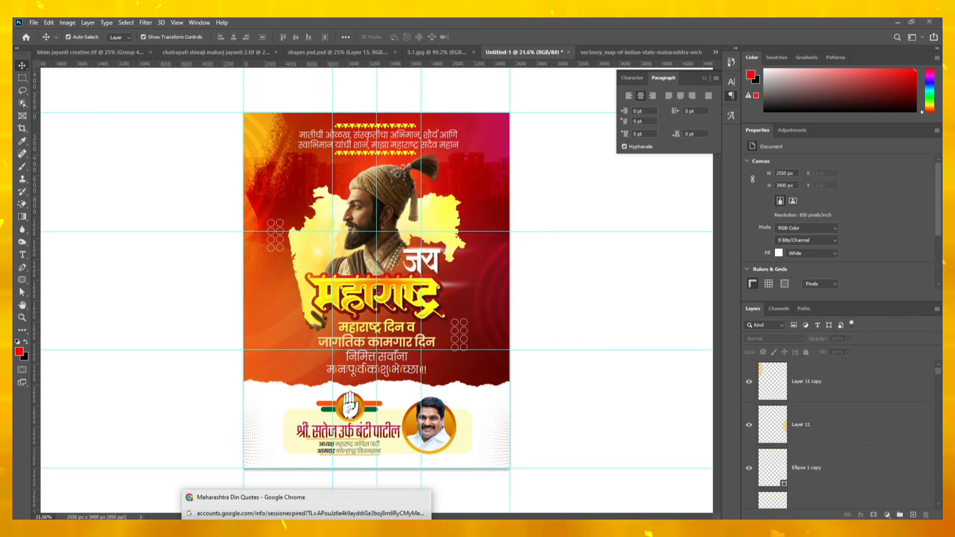
click(307, 498)
click(486, 26)
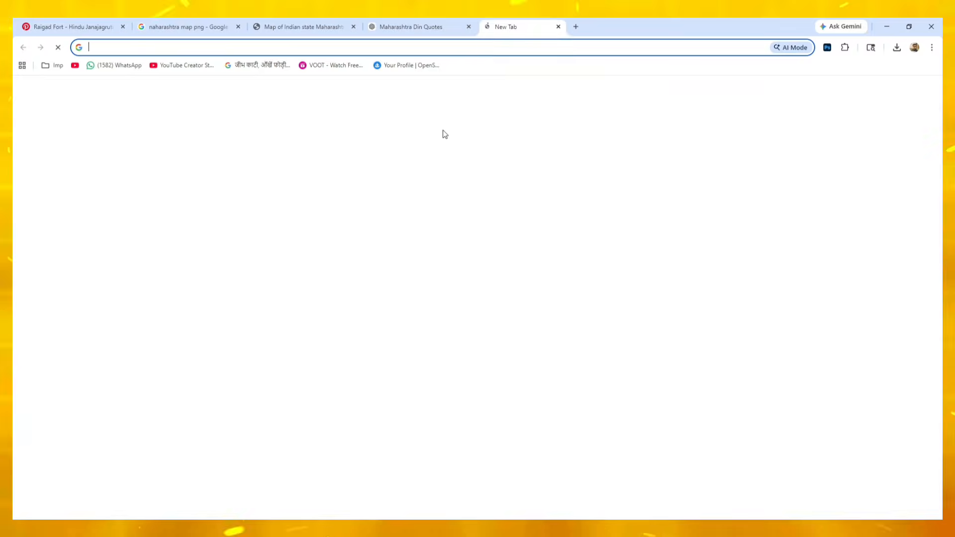
click(362, 224)
text(flag)
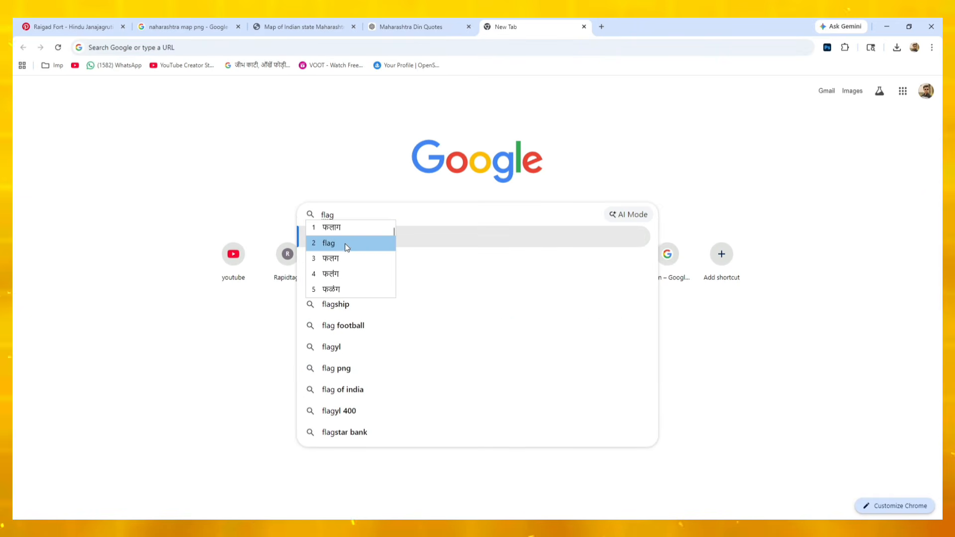
click(344, 243)
click(341, 281)
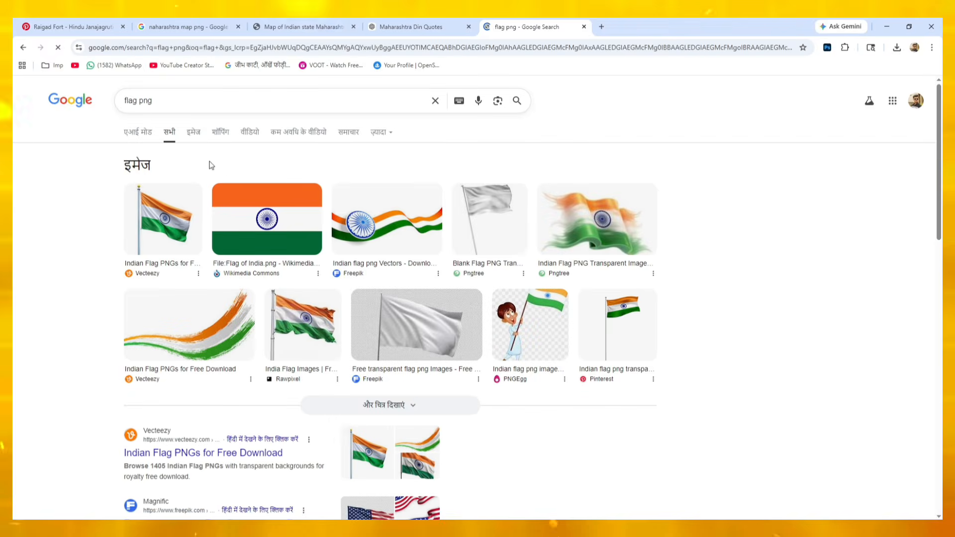
Step: Refine the Google search to "orange flag png" and show only image results
click(126, 100)
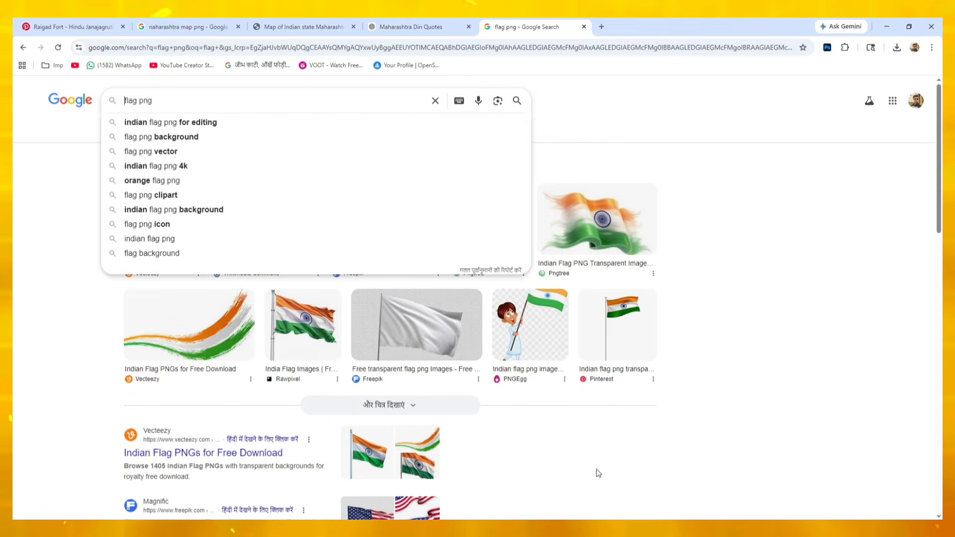
click(876, 530)
click(818, 240)
text(orange)
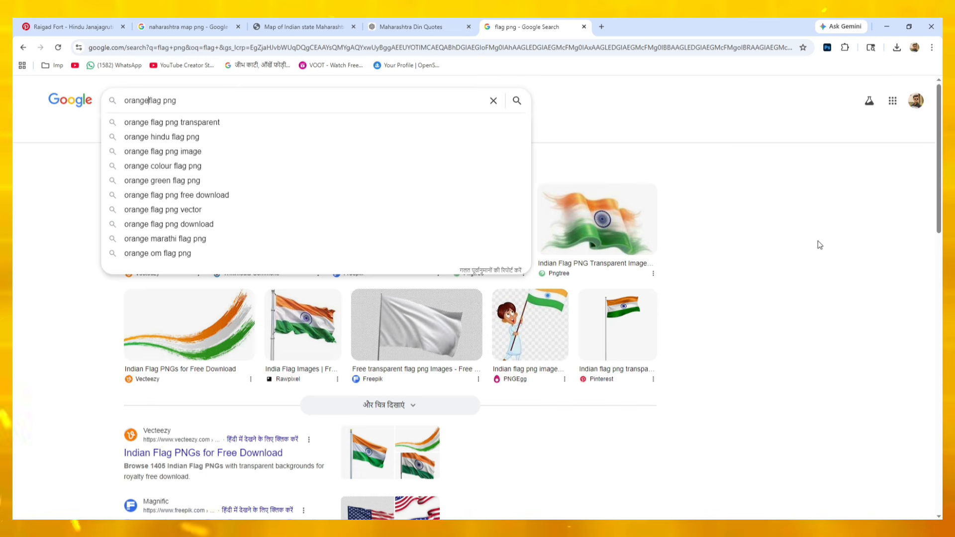
key(Return)
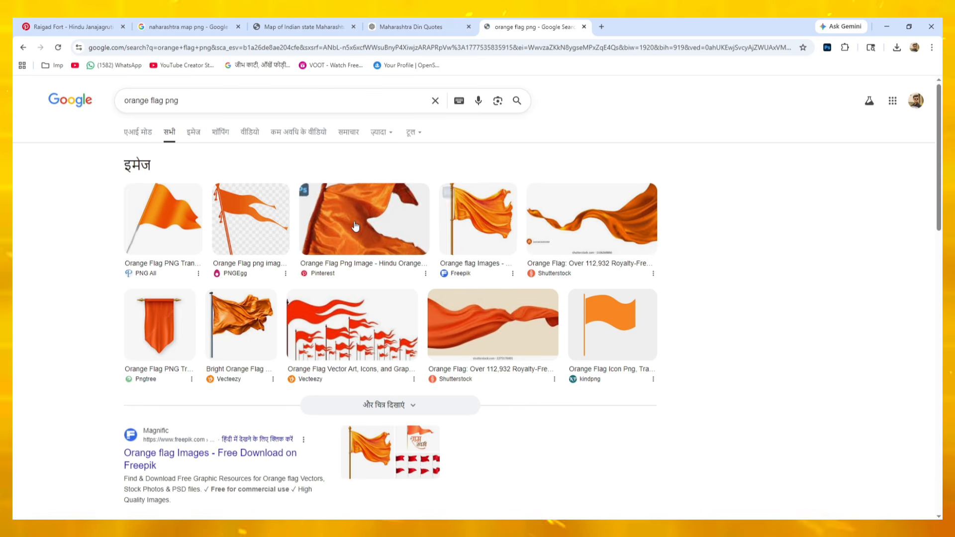
click(194, 132)
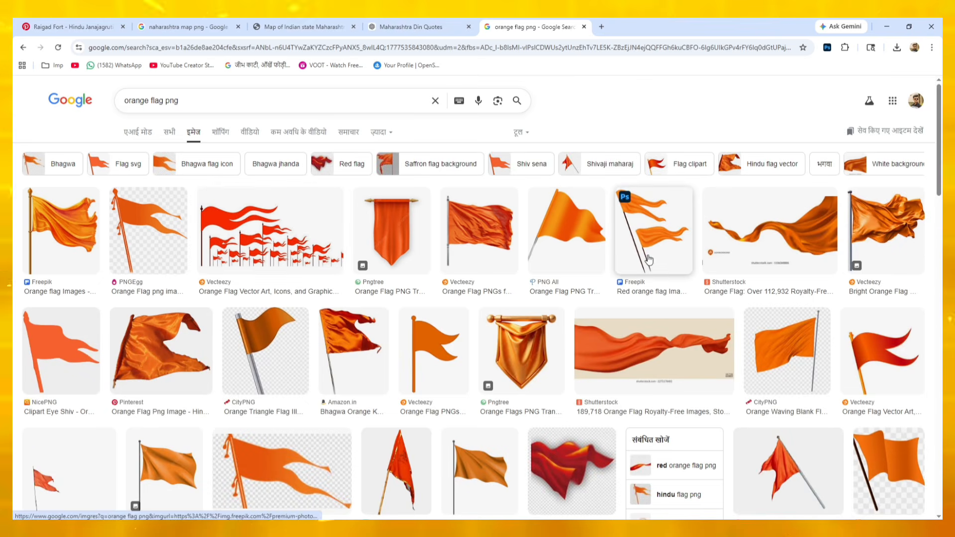
Step: Copy the Freepik image of two orange flags on poles and paste it into the Photoshop poster over the title
click(649, 249)
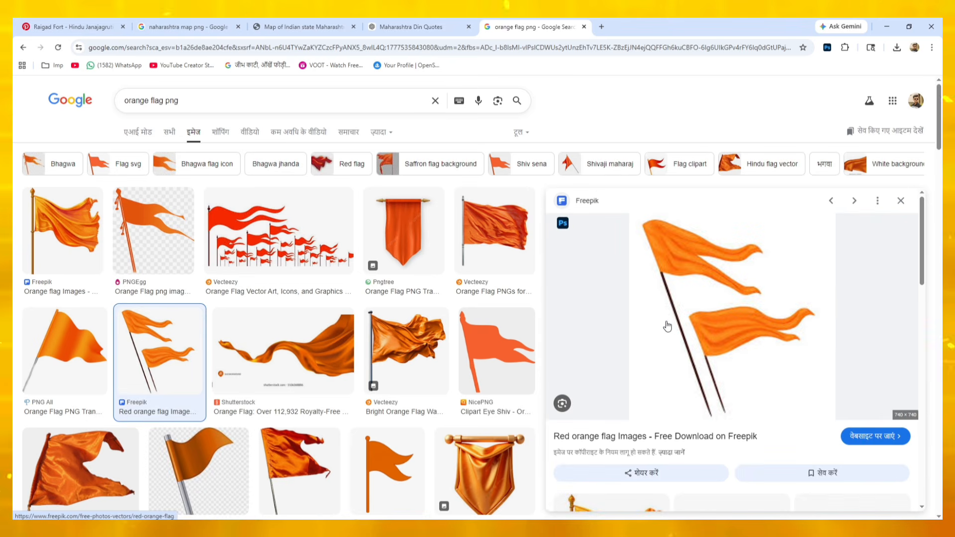
scroll(681, 324, down, 8)
scroll(680, 324, up, 4)
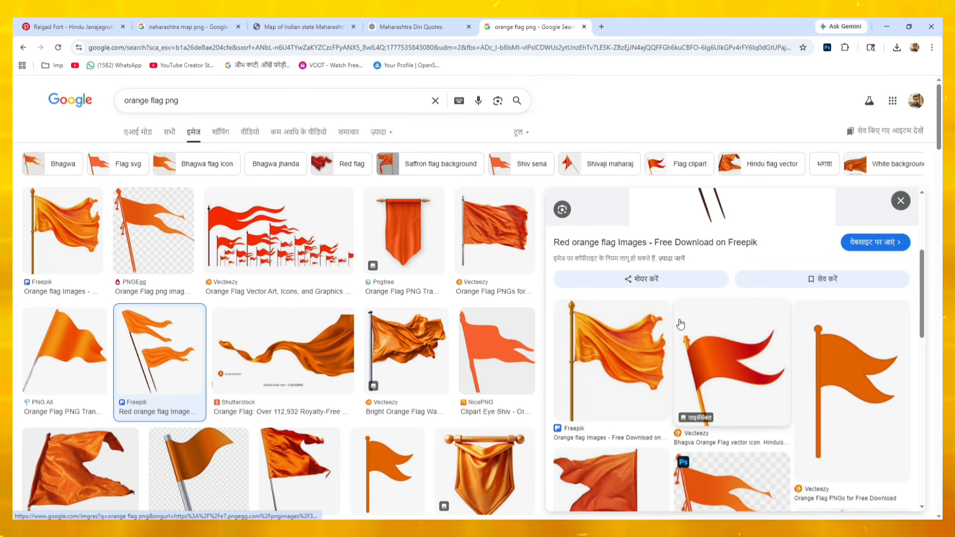
scroll(696, 327, up, 4)
right_click(732, 346)
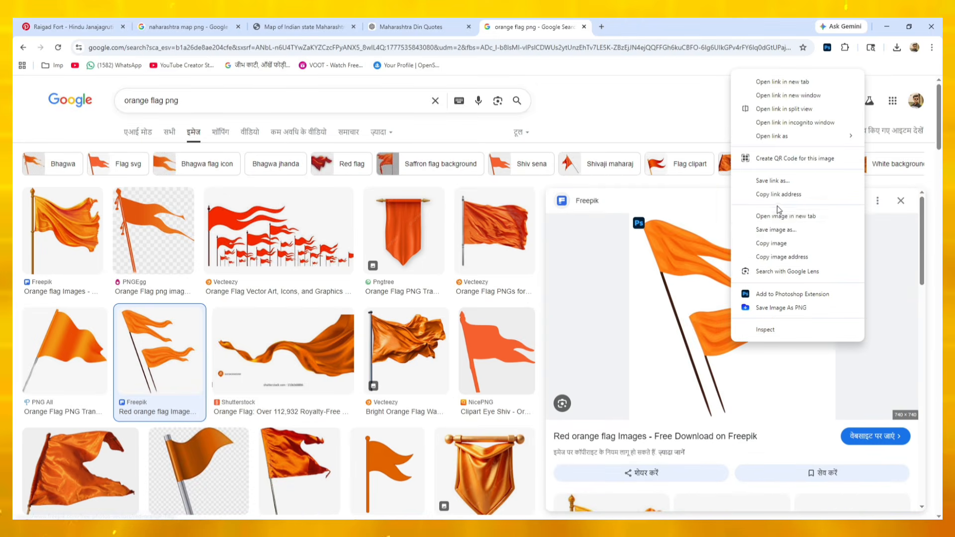
click(776, 241)
key(alt+Tab)
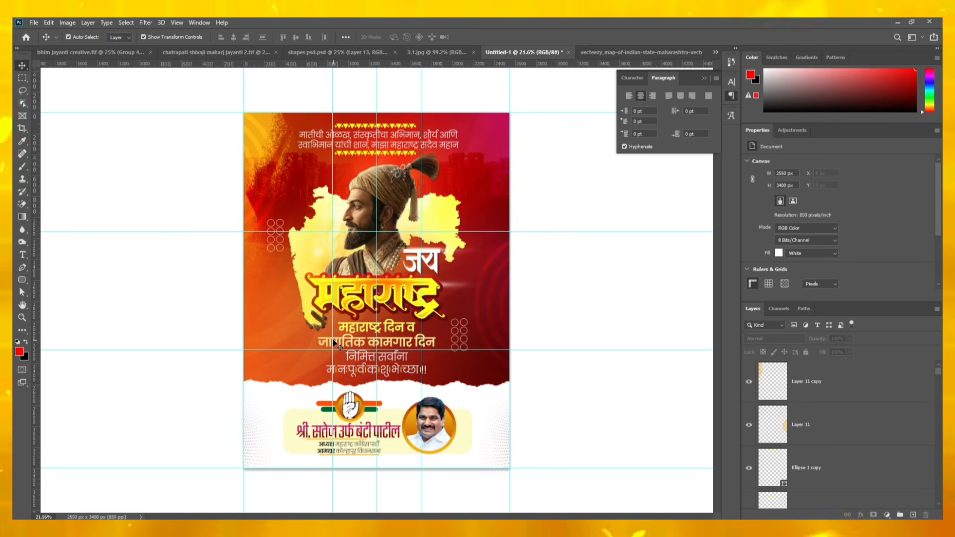
key(ctrl+v)
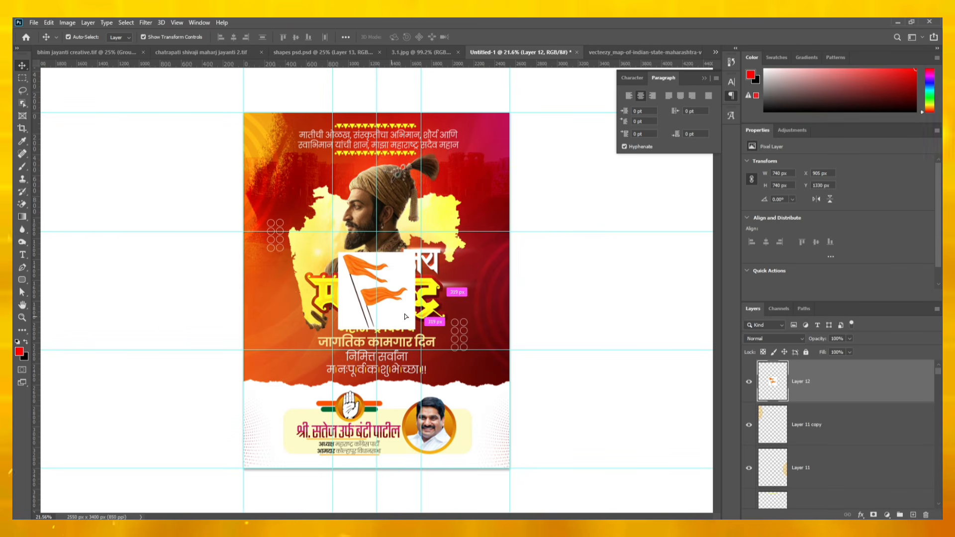
drag(406, 316, 417, 322)
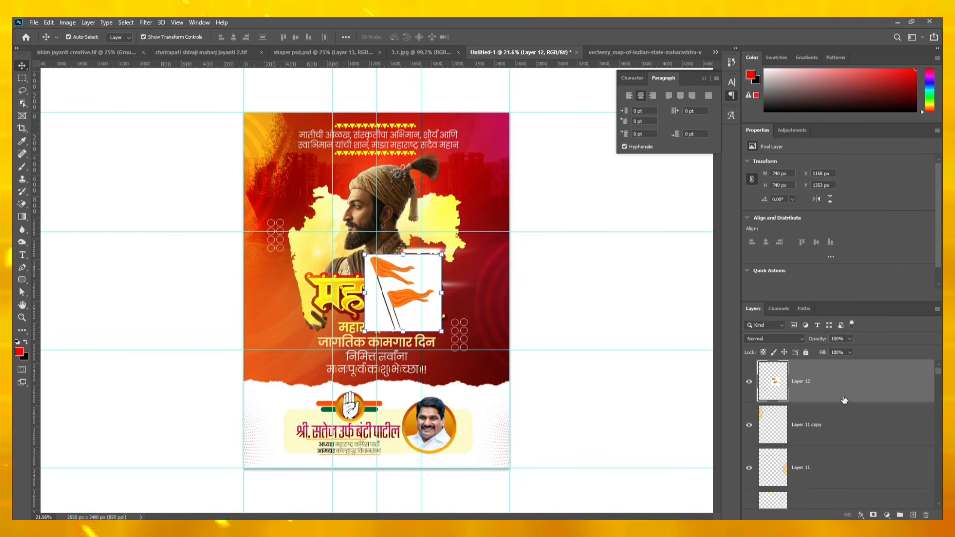
Step: Remove the white background of the pasted flag image with the Magic Eraser
scroll(386, 309, up, 5)
click(21, 206)
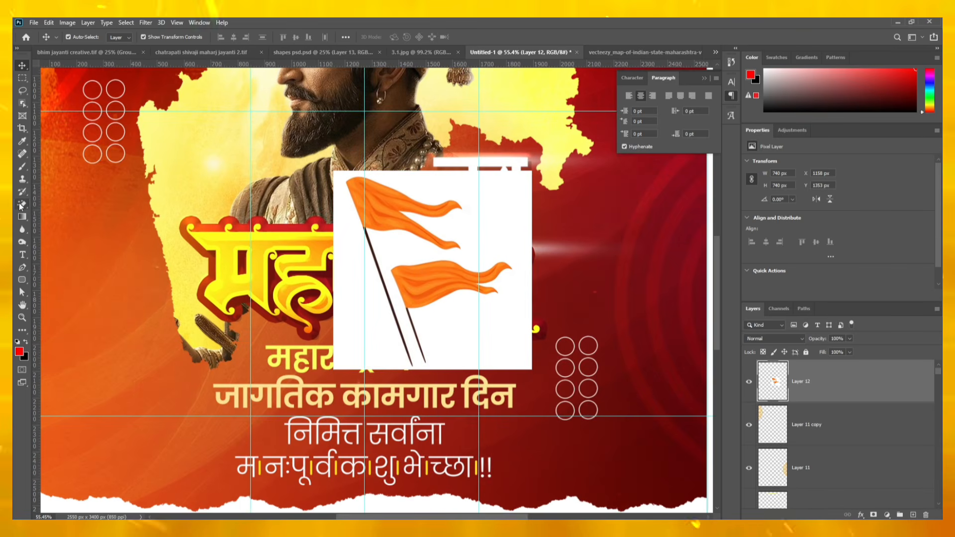
right_click(21, 206)
click(59, 224)
click(464, 220)
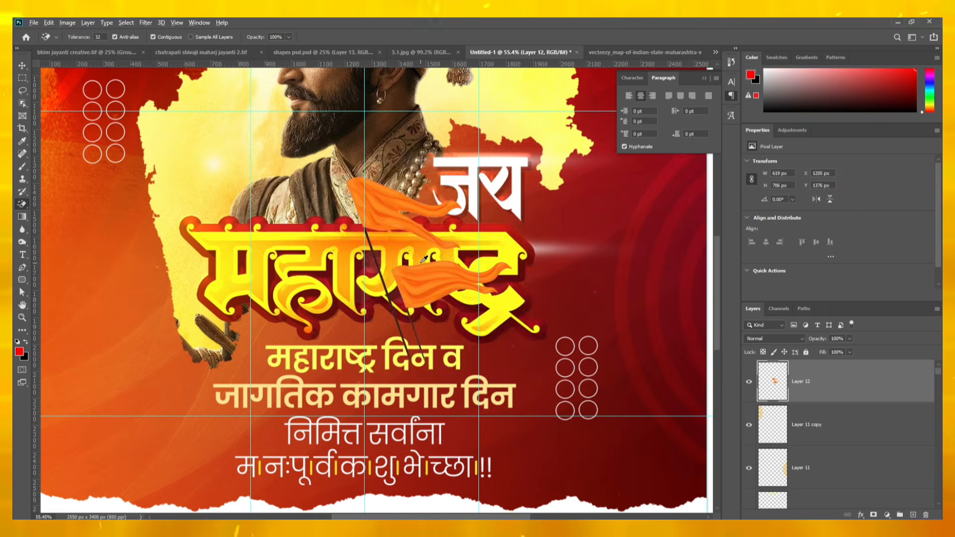
Step: Move the two orange flags off the title to the poster's upper-right area, beside the turban
scroll(424, 259, down, 6)
key(v)
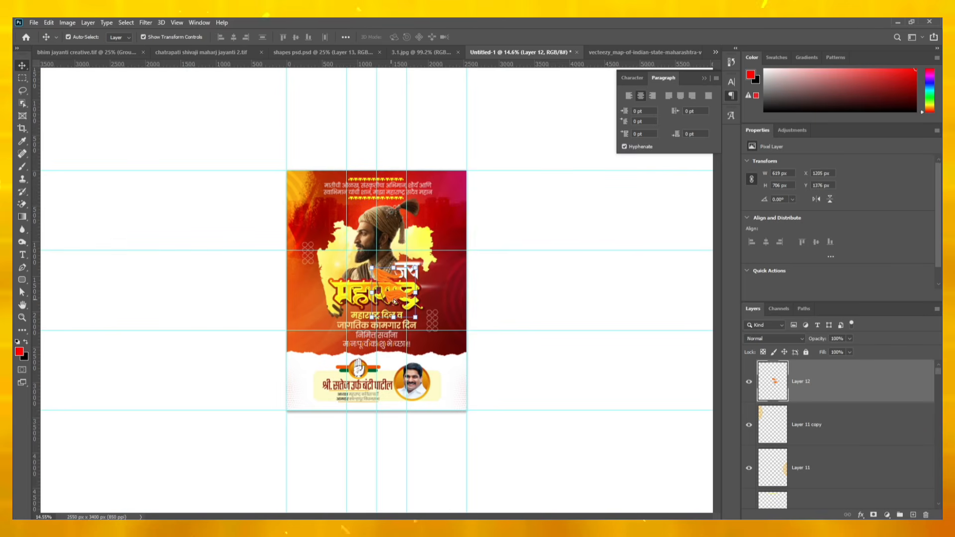
drag(395, 302, 453, 224)
right_click(435, 208)
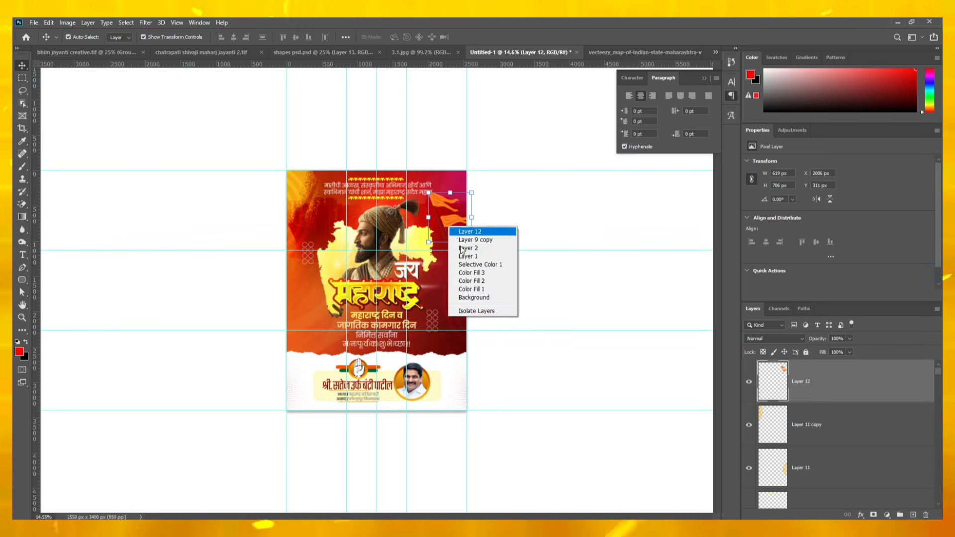
key(Escape)
Step: Flip the flags, enlarge them to about 169% and rotate them to fly inward from the poster's upper-right edge
key(ctrl+t)
right_click(443, 212)
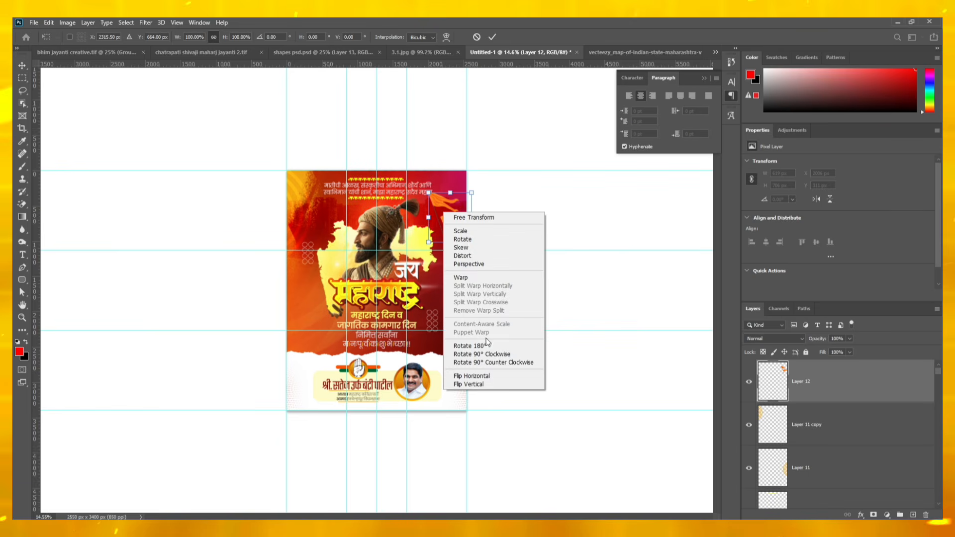
click(478, 376)
drag(481, 245, 499, 275)
mouse_move(489, 239)
mouse_down()
mouse_move(477, 243)
mouse_move(533, 273)
mouse_move(489, 255)
mouse_up()
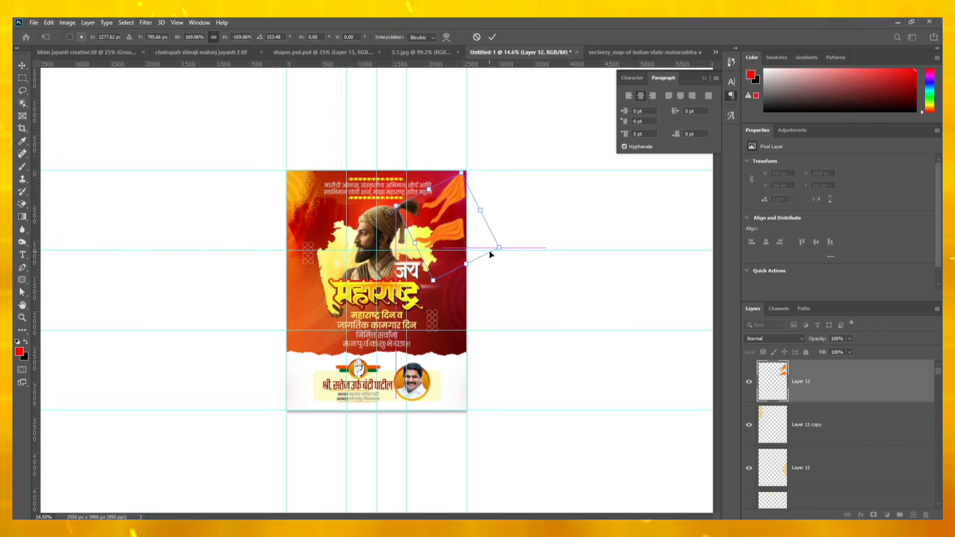
scroll(496, 181, up, 5)
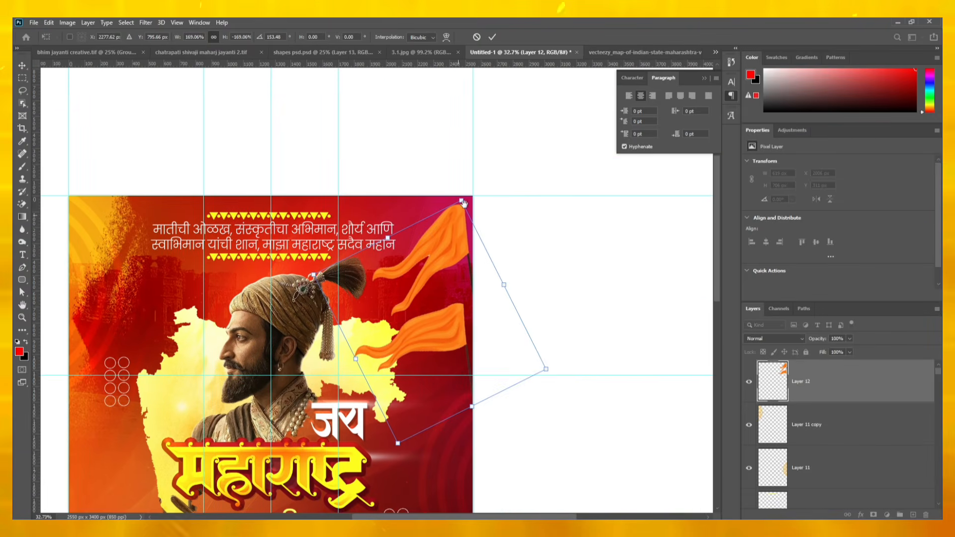
key(Return)
click(537, 287)
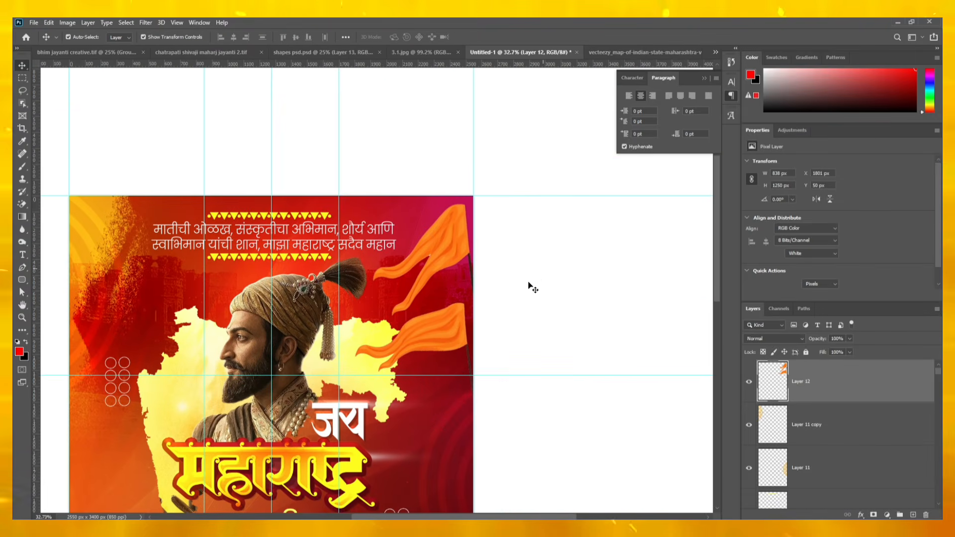
Step: Erase the lower of the two flags with a 549 px Eraser brush at 100% hardness, keeping only the upper flag
click(450, 331)
right_click(25, 214)
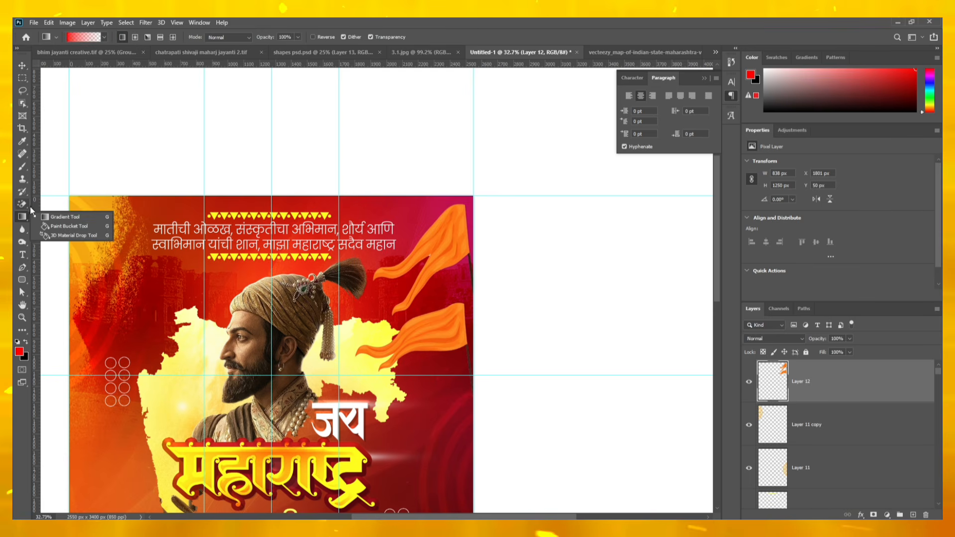
right_click(26, 205)
click(57, 205)
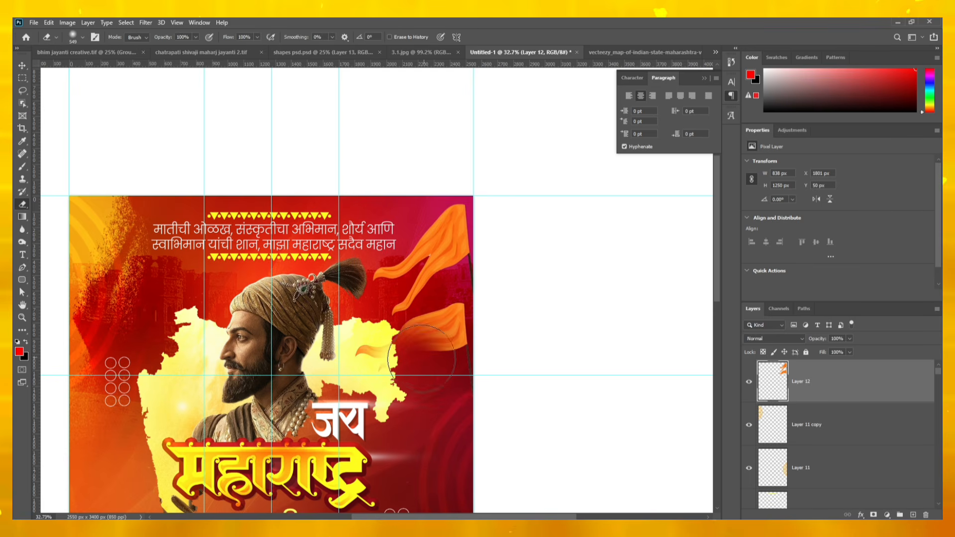
right_click(398, 359)
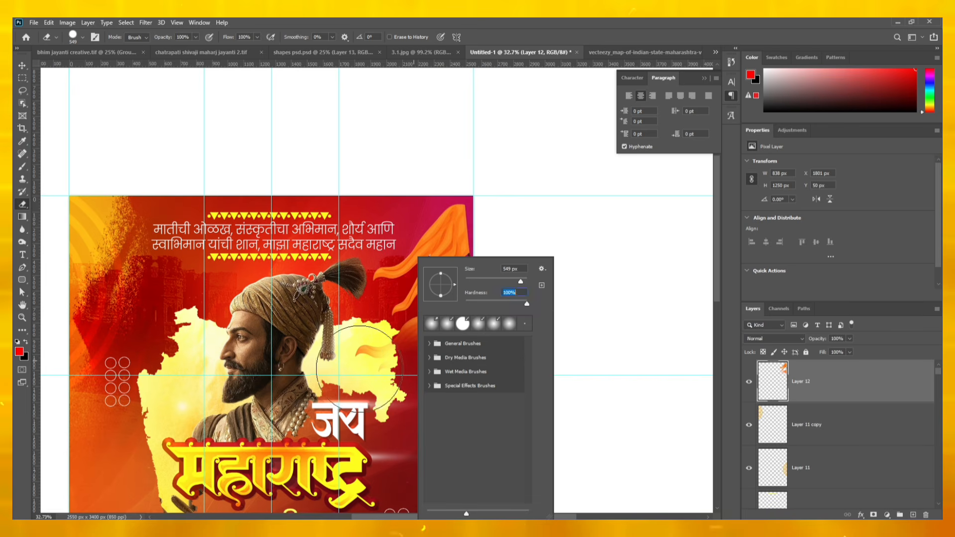
key(Return)
mouse_move(359, 368)
mouse_down()
mouse_move(404, 375)
mouse_move(445, 347)
mouse_up()
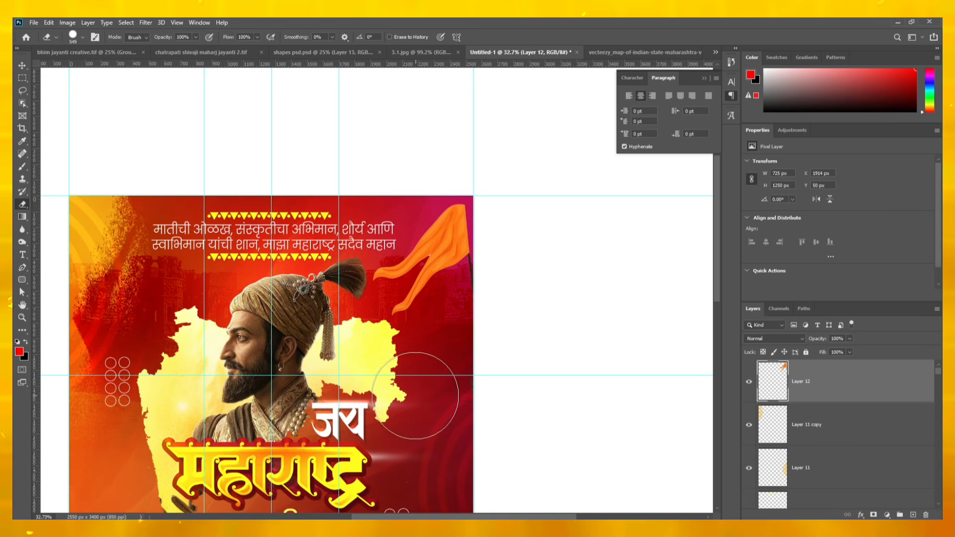
Step: Enlarge the remaining flag to about 128% and position it against the poster's upper-right edge
key(ctrl+t)
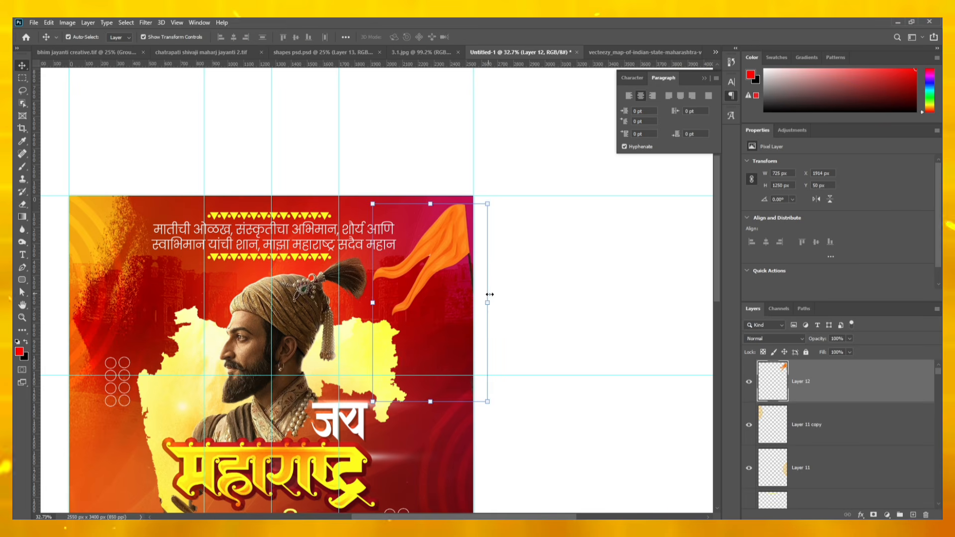
drag(487, 302, 522, 351)
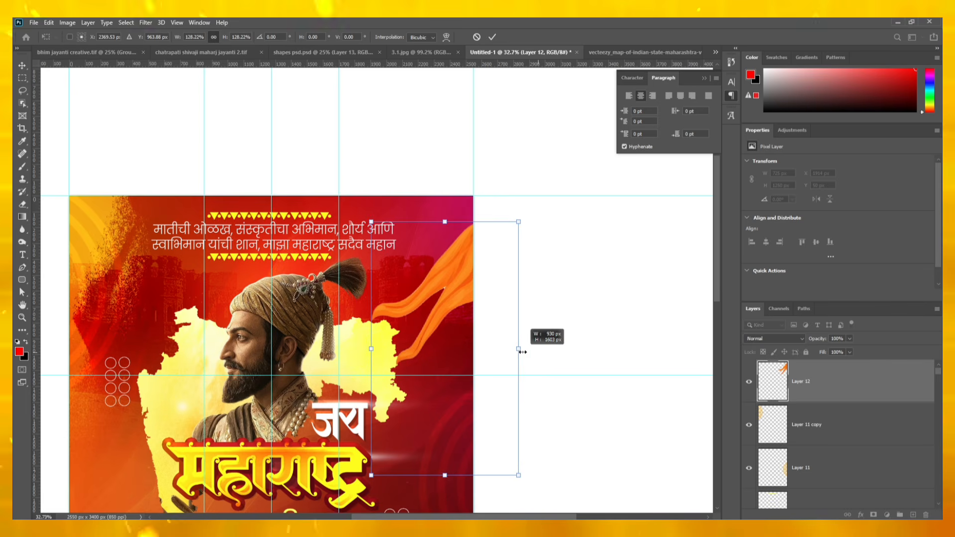
drag(482, 324, 477, 319)
key(Return)
Step: Soften the upper-right flag with a slight Gaussian Blur
scroll(355, 234, up, 4)
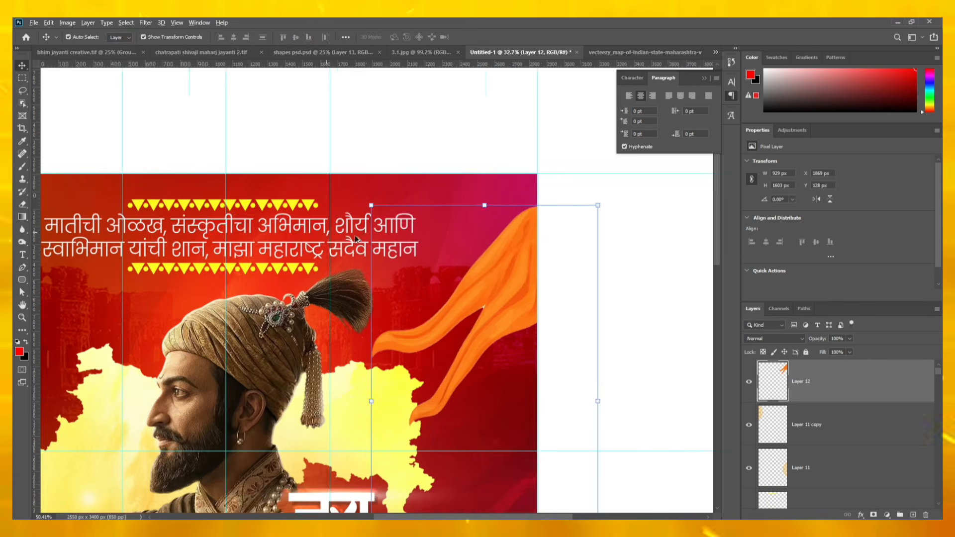
scroll(355, 235, down, 11)
scroll(428, 169, up, 3)
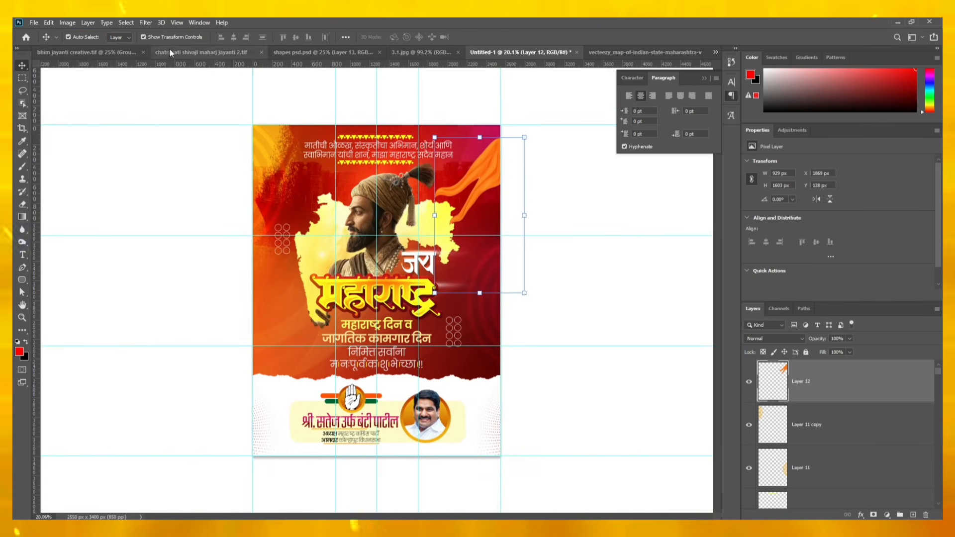
click(145, 23)
mouse_move(199, 133)
click(291, 167)
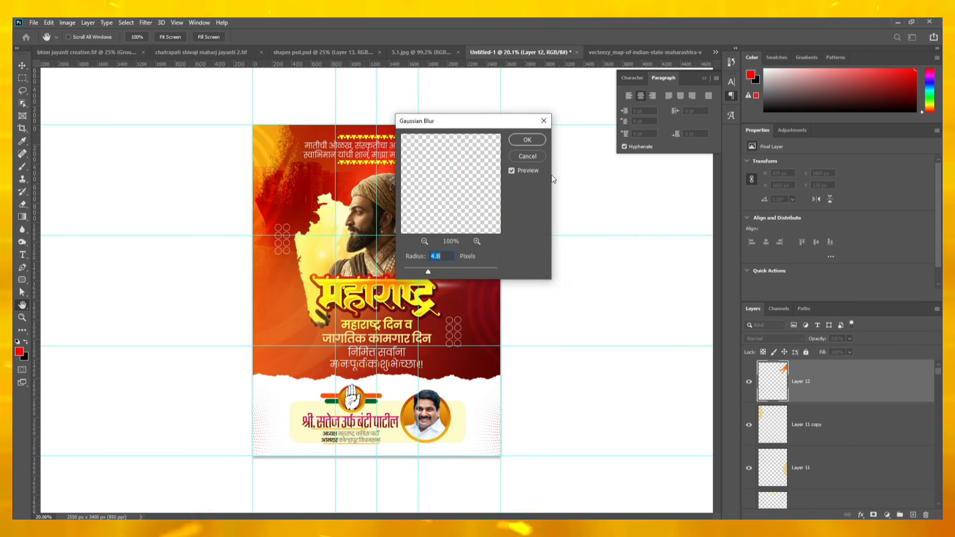
drag(489, 121, 670, 177)
click(629, 327)
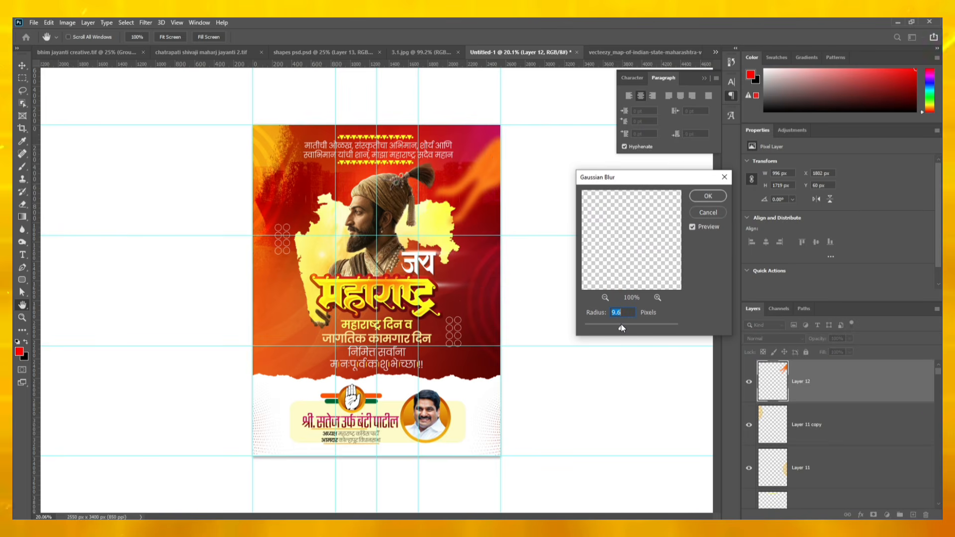
click(702, 194)
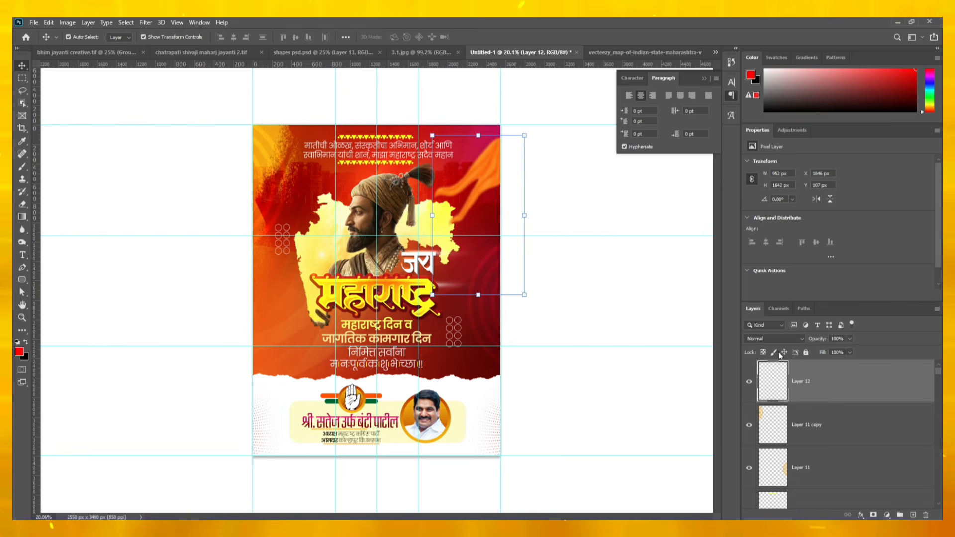
Step: Duplicate the blurred flag, flip the copy horizontally and place it at the poster's left edge beside the title
key(ctrl+t)
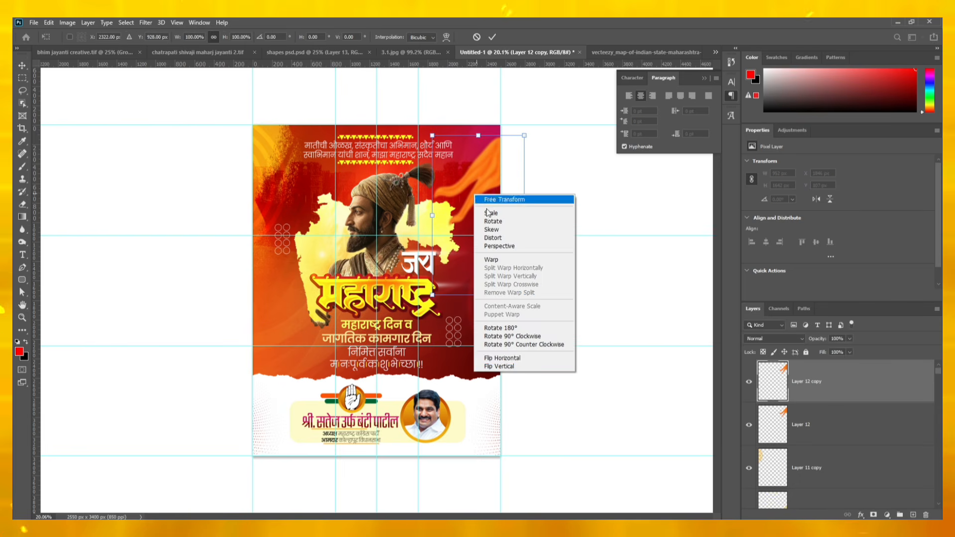
right_click(475, 195)
click(502, 359)
drag(476, 180, 274, 291)
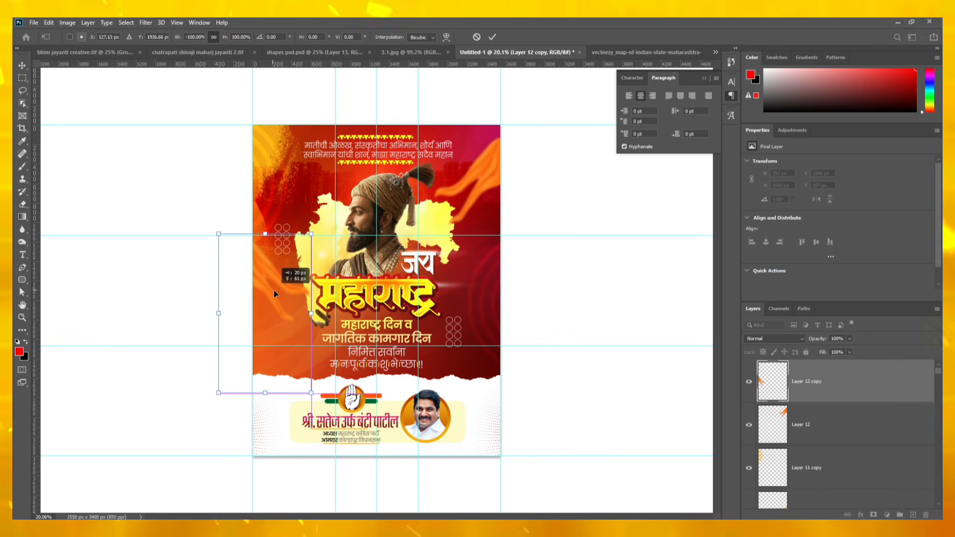
key(Return)
click(600, 295)
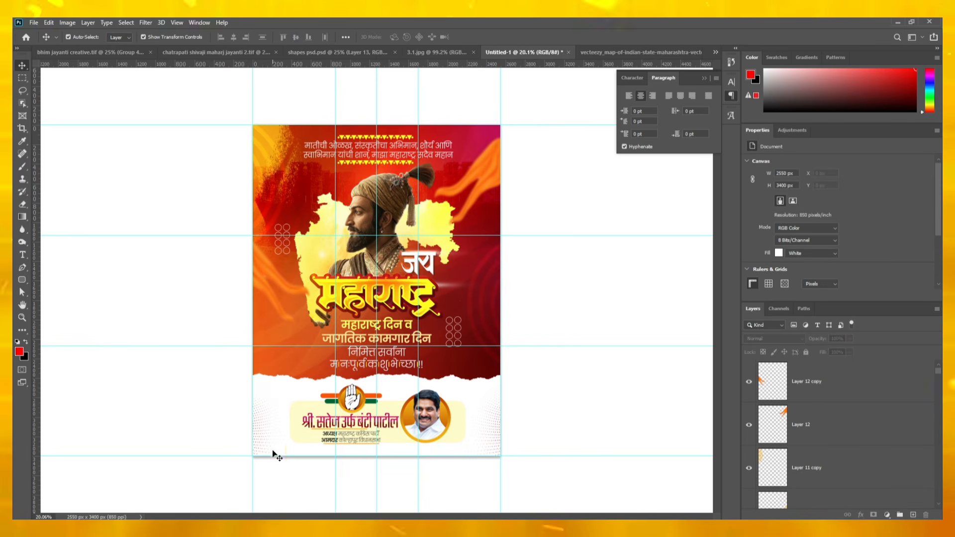
Step: Switch to Chrome to look through more orange flag image results, and return to Photoshop
mouse_move(308, 529)
click(305, 499)
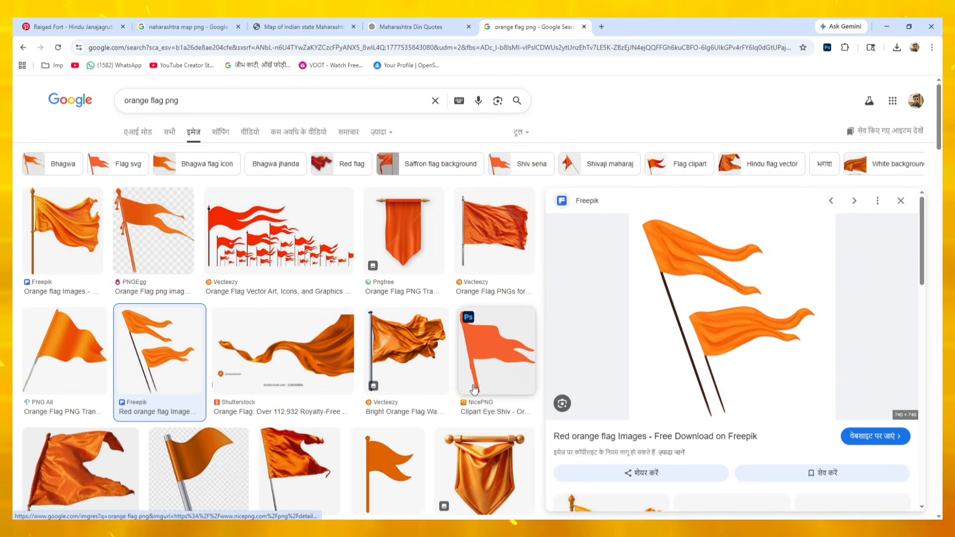
scroll(473, 393, down, 10)
scroll(474, 390, down, 7)
key(alt+Tab)
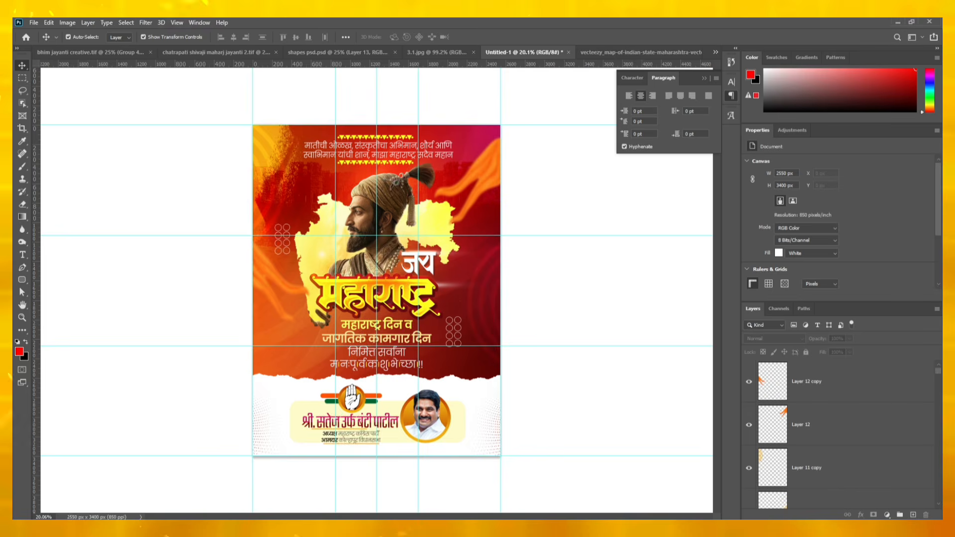
Step: Hide the guides on the poster
key(ctrl+0)
key(ctrl+semicolon)
scroll(508, 305, down, 3)
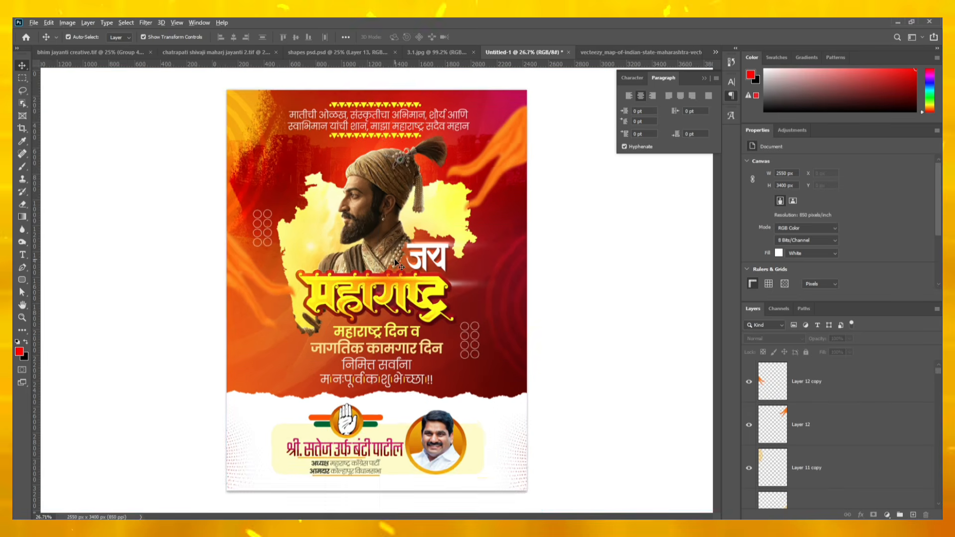
Step: Add a Selective Color adjustment above all layers and set Whites to Cyan +5, Magenta +36 and Yellow -100, with reduced Black
click(834, 378)
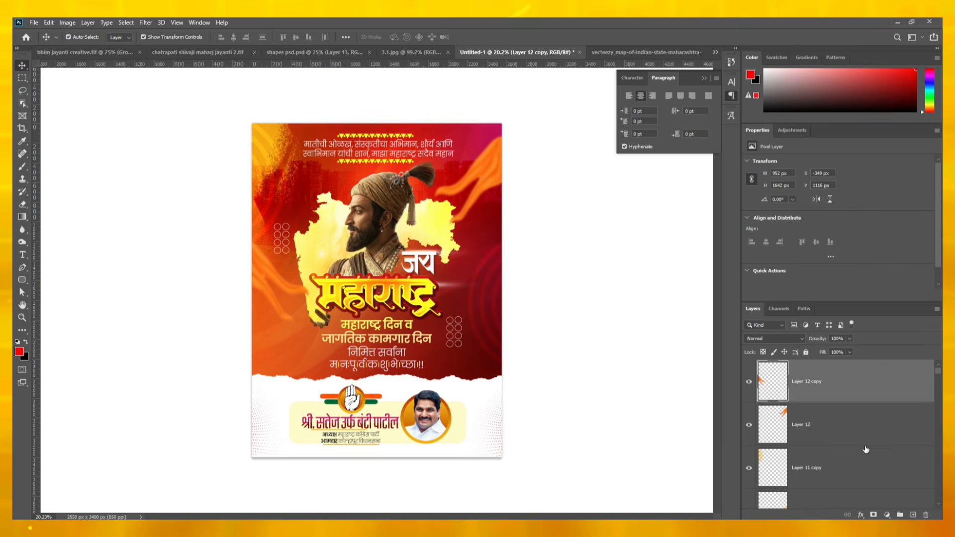
click(887, 515)
click(811, 513)
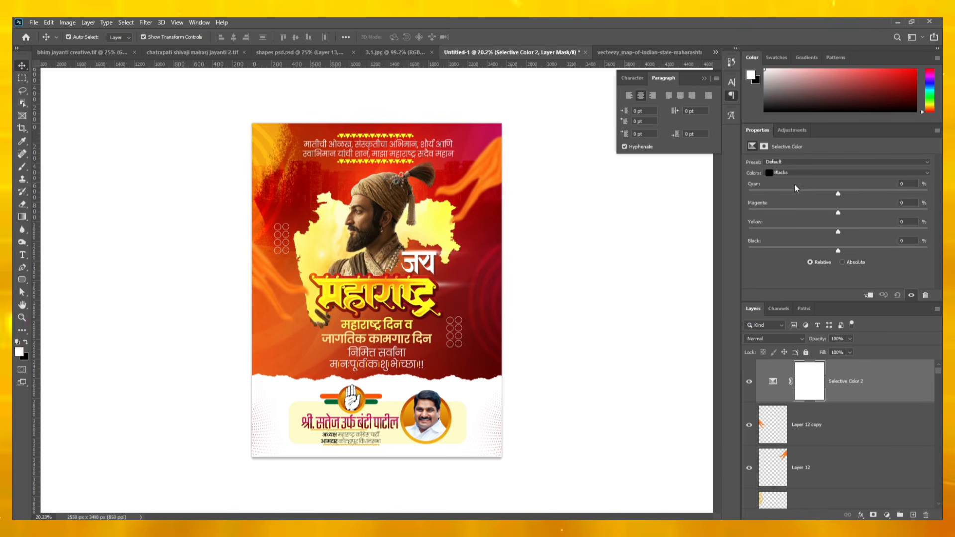
click(794, 173)
click(796, 226)
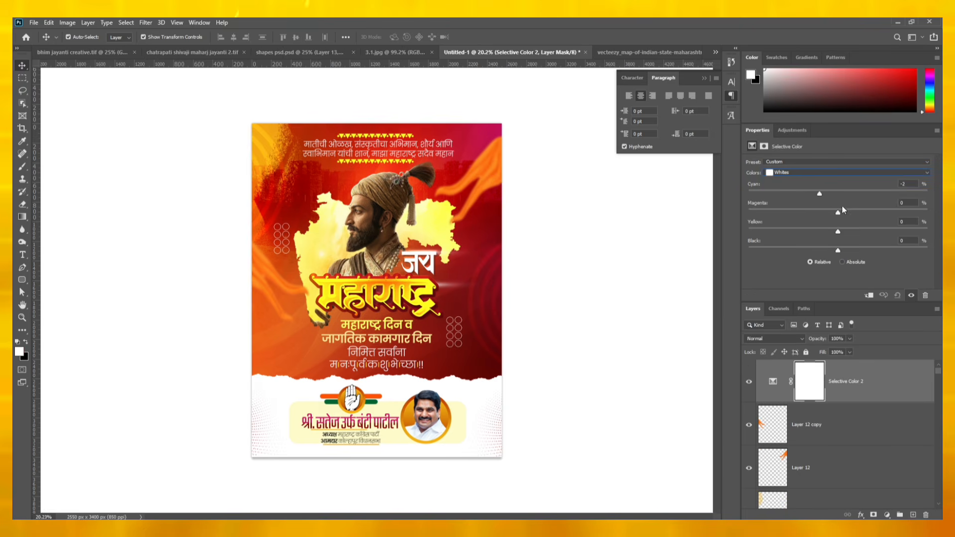
drag(839, 213, 893, 230)
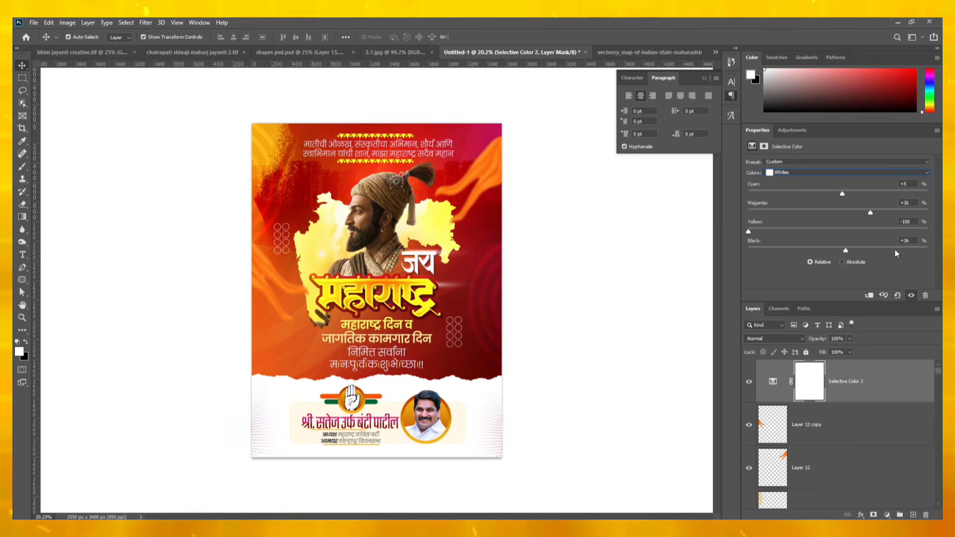
Step: Set the Selective Color Neutrals to Cyan -19, Magenta 0 and Yellow +4, with Black slightly reduced
click(798, 176)
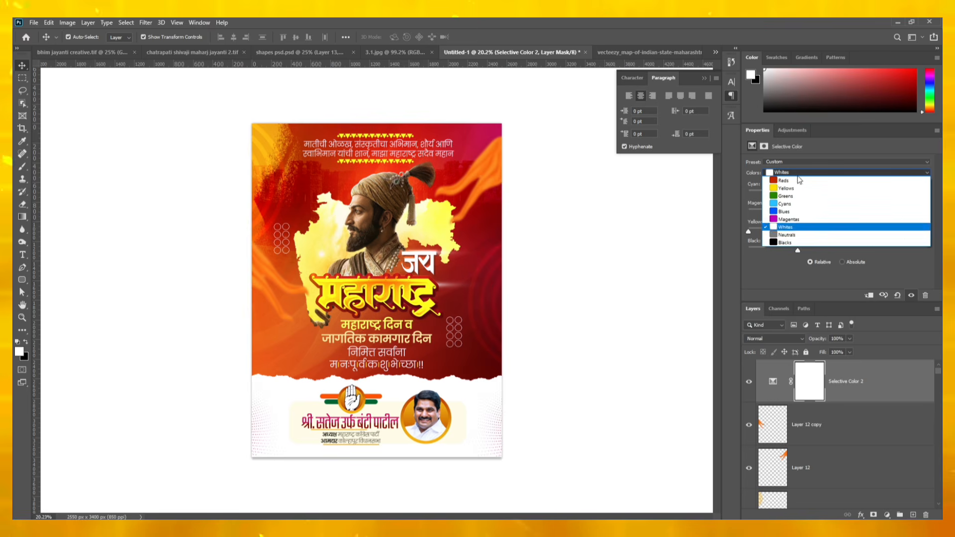
click(829, 214)
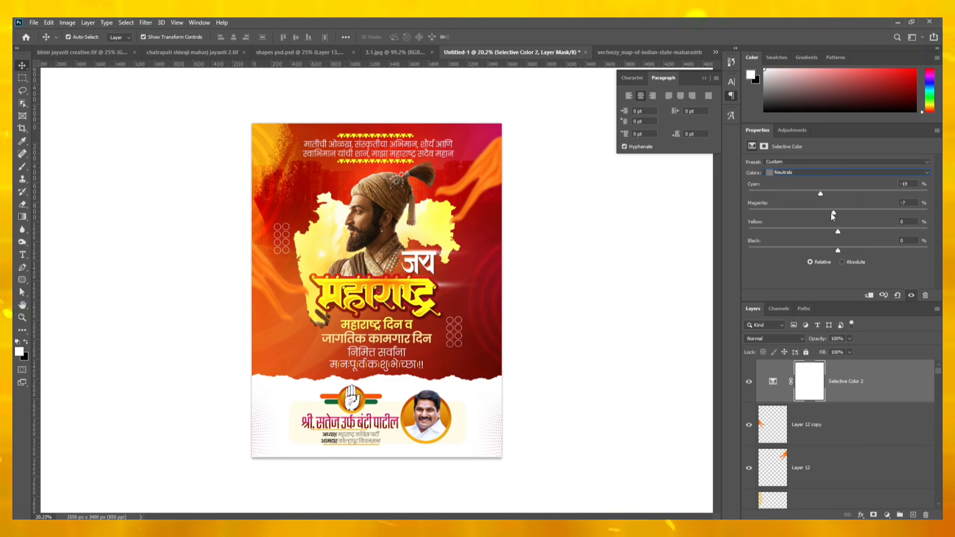
mouse_move(838, 231)
mouse_down()
mouse_move(860, 232)
mouse_move(842, 233)
mouse_up()
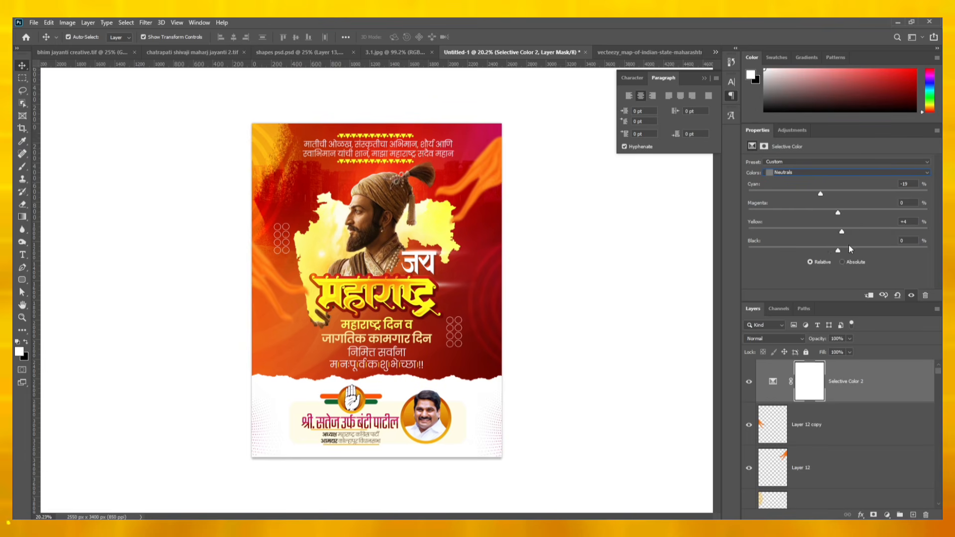
click(835, 250)
Step: Set the Selective Color Blacks to Cyan -3, Magenta +4, Yellow +14 and Black -1
click(796, 172)
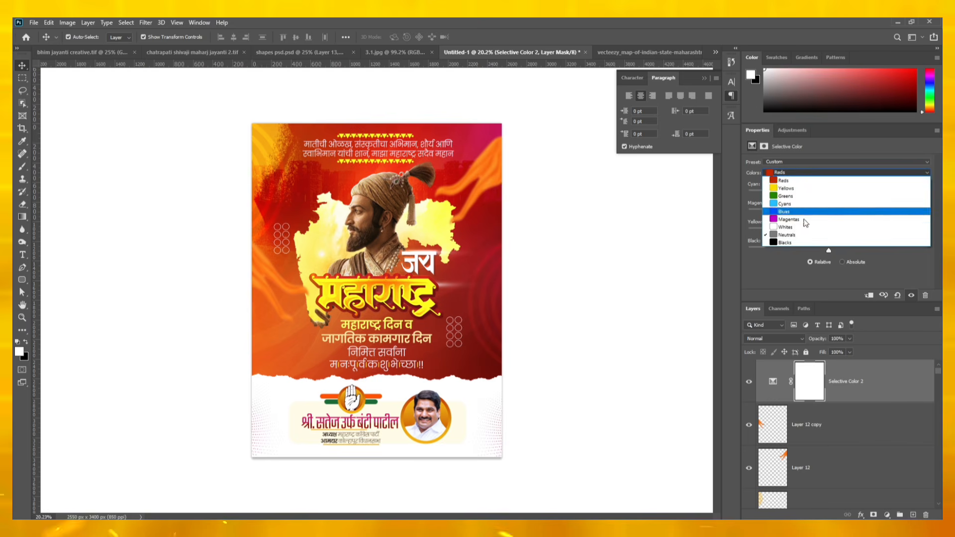
click(796, 243)
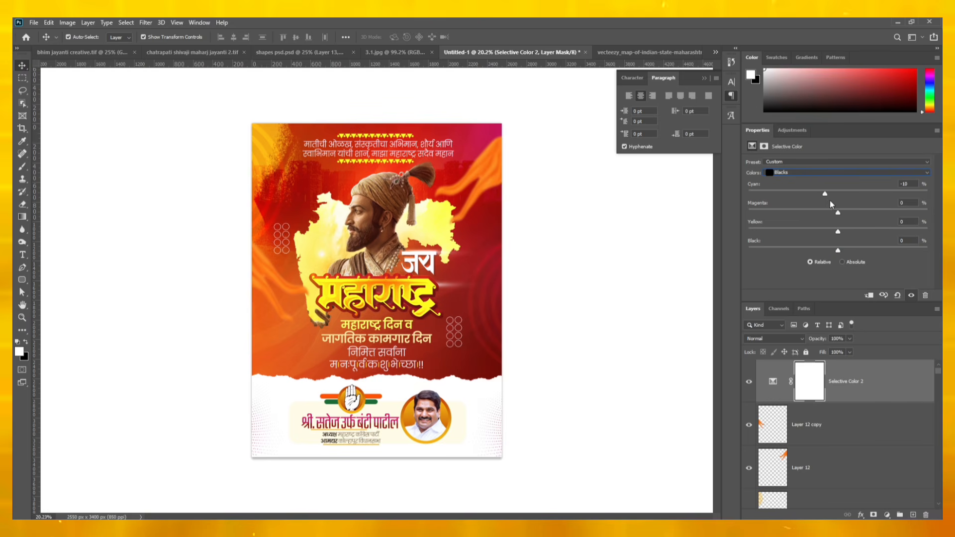
drag(856, 215, 837, 250)
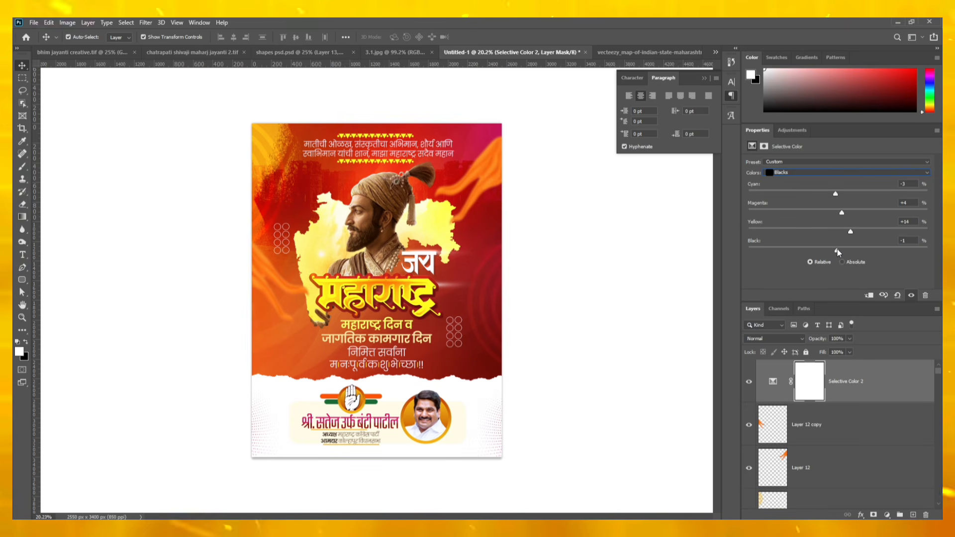
Step: Compare the poster with and without the new Selective Color layer and reduce that layer's fill to 60%
click(748, 383)
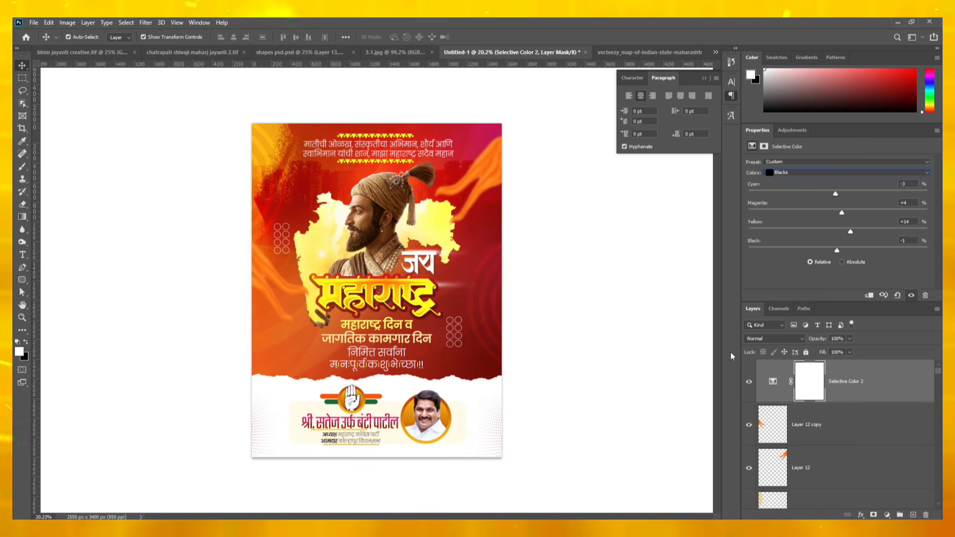
click(850, 353)
drag(793, 367, 835, 369)
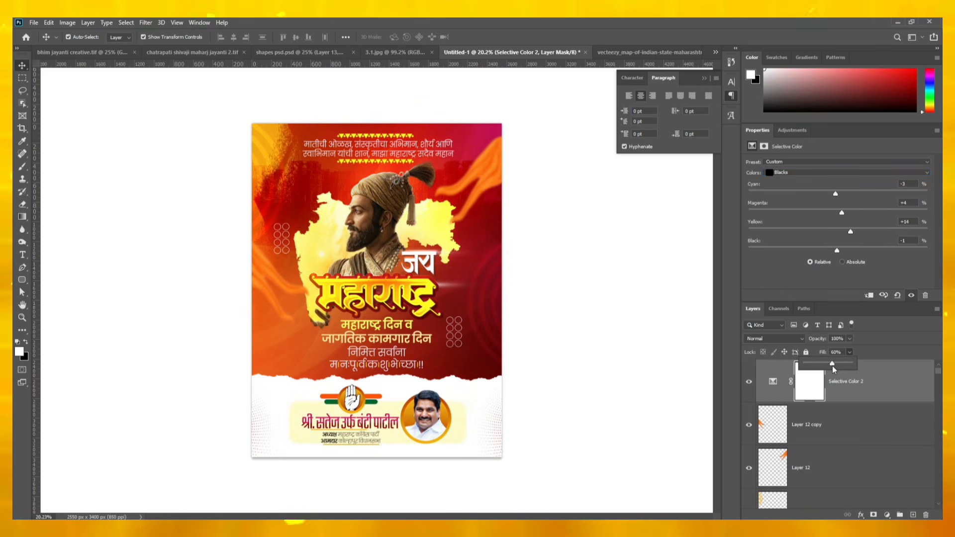
Step: Add a Vibrance adjustment above all layers with Vibrance +52 and Saturation +11
click(887, 515)
click(876, 418)
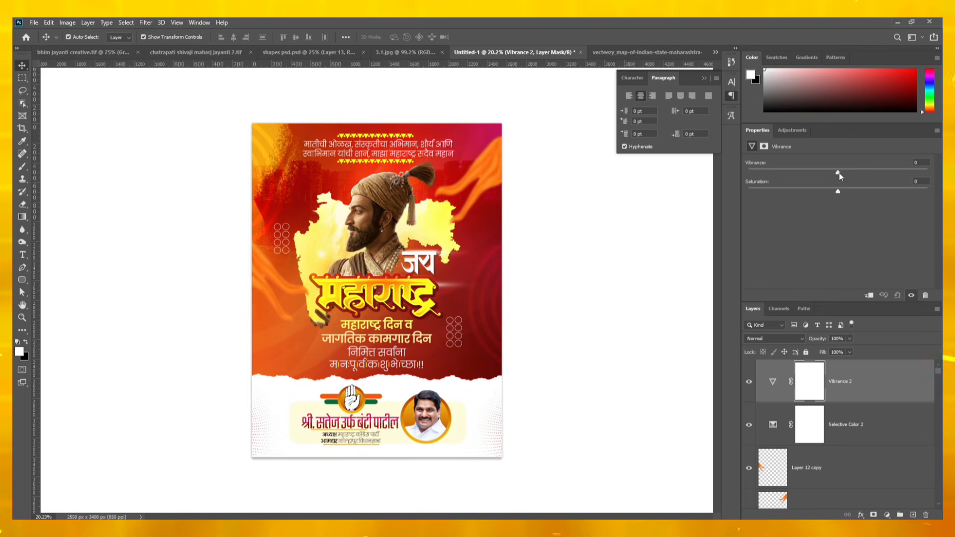
drag(838, 172, 848, 191)
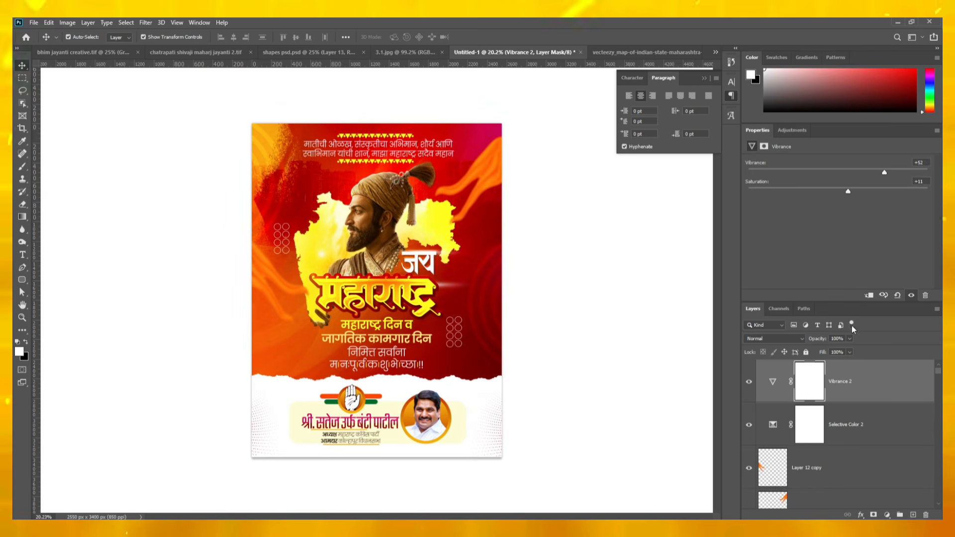
Step: Add an Exposure adjustment above the Vibrance layer with Gamma Correction set to 1.12
click(887, 516)
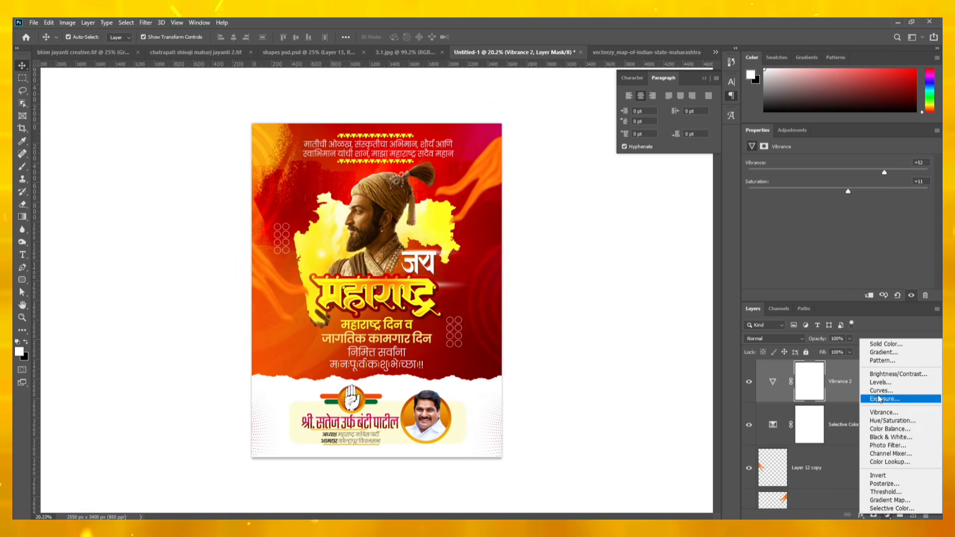
click(883, 399)
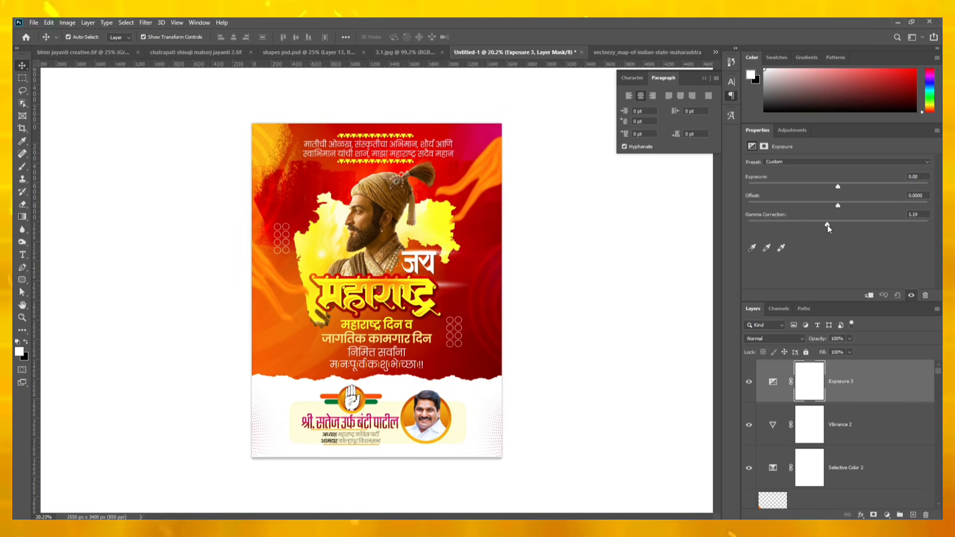
drag(828, 224, 832, 228)
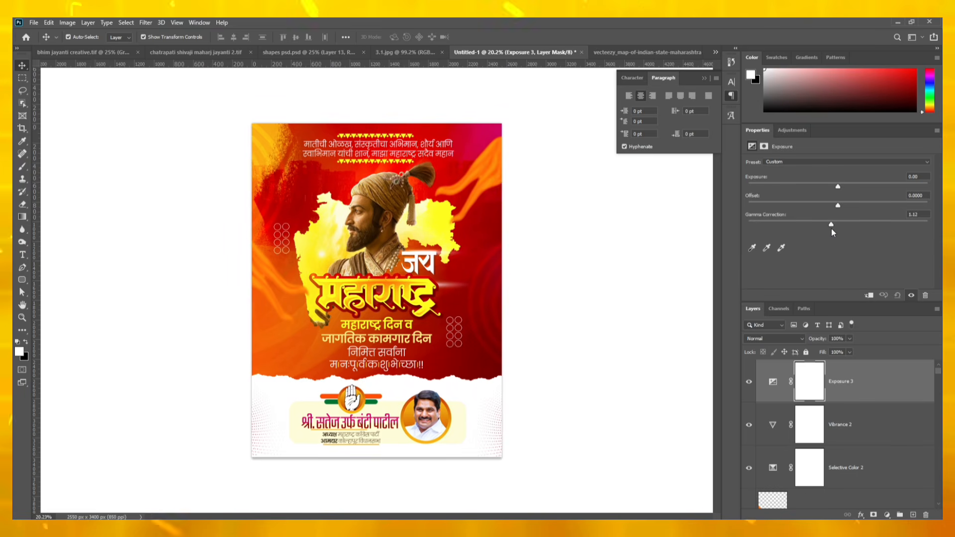
click(540, 376)
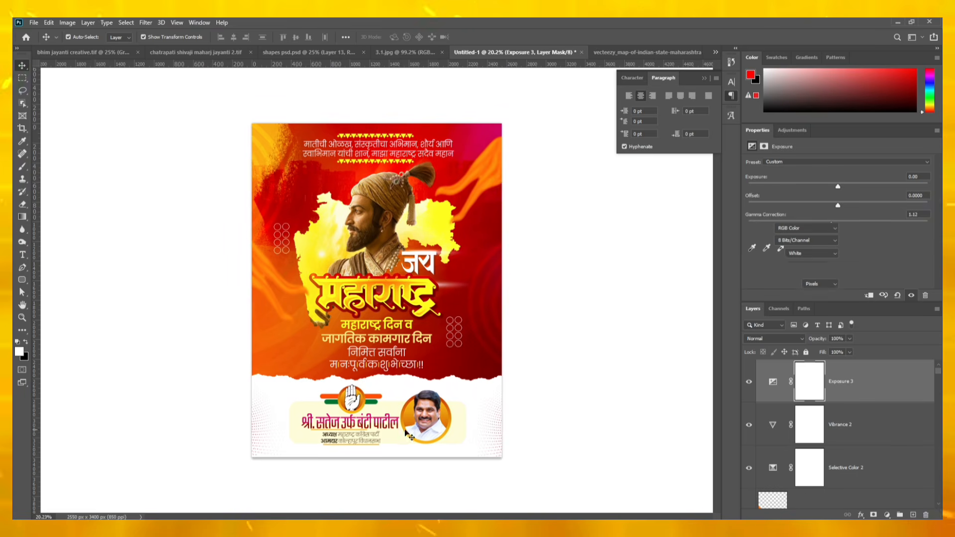
Step: Scale the hand emblem group together with its orange and green bars down to about 81%
click(351, 403)
scroll(371, 352, up, 3)
click(797, 417)
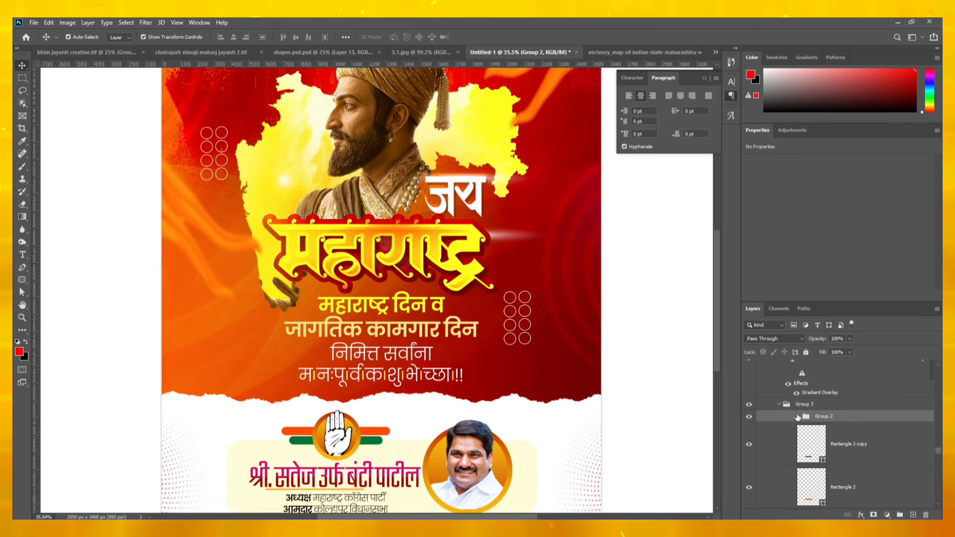
click(749, 417)
click(750, 417)
shift+click(844, 487)
key(ctrl+t)
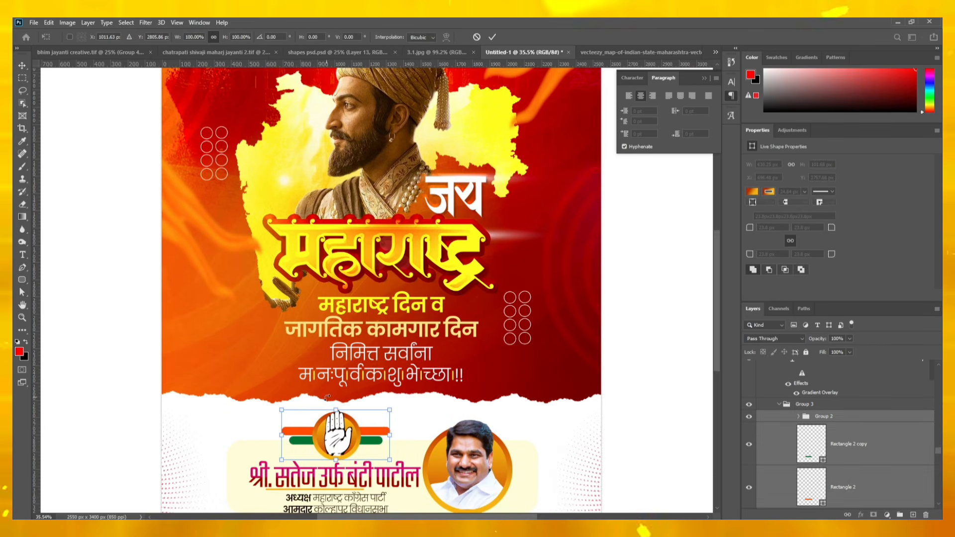
drag(337, 408, 336, 420)
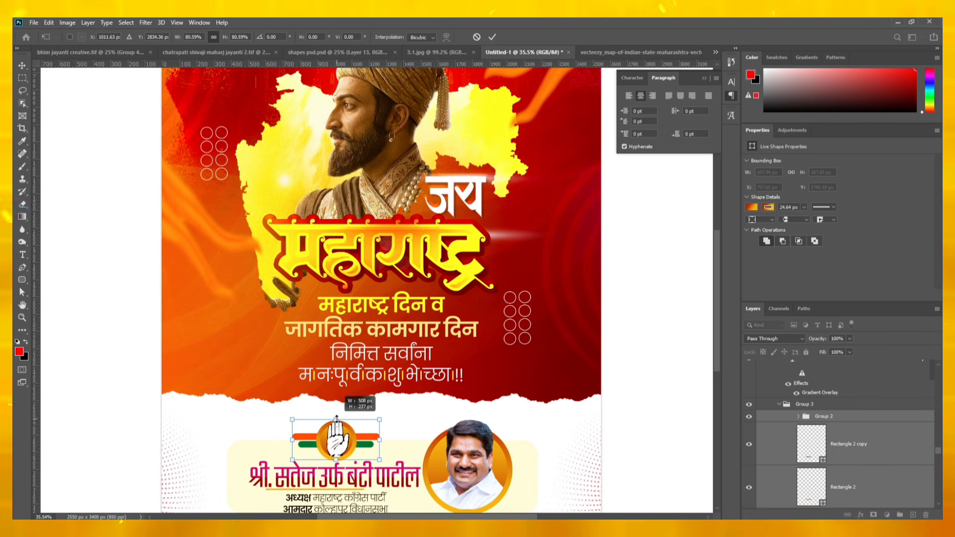
key(Return)
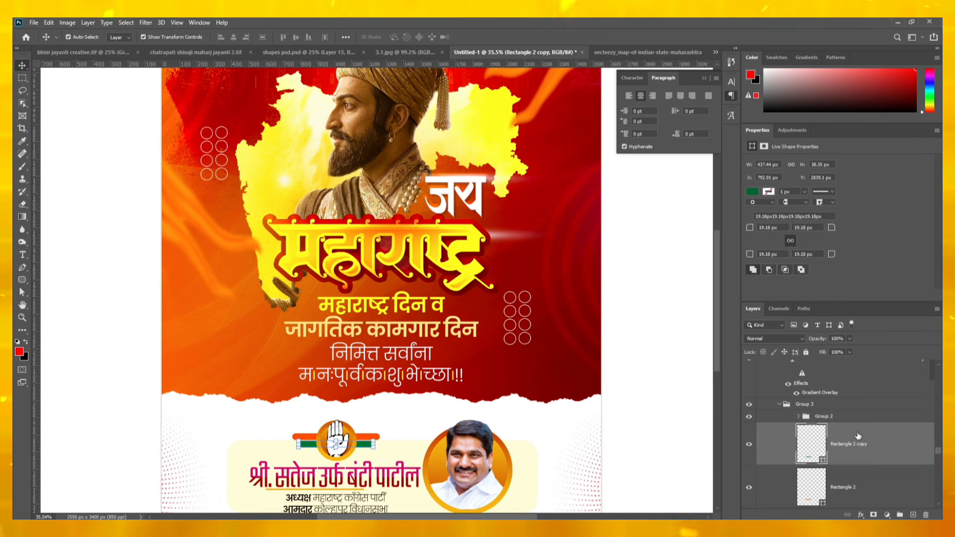
Step: Select the footer layers from the portrait group's contents down to the cream rectangle and enlarge them together to about 110%
scroll(861, 438, up, 5)
scroll(858, 434, up, 6)
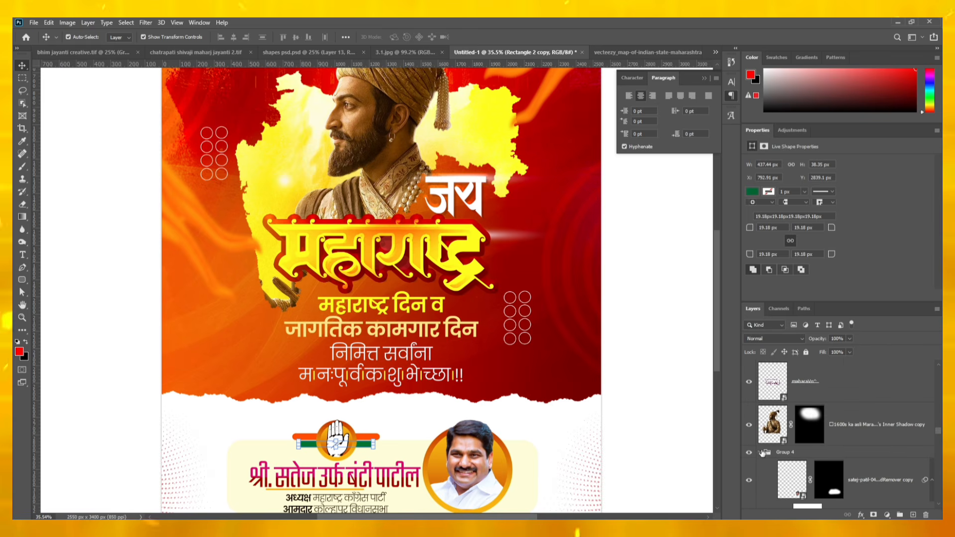
click(778, 451)
click(858, 470)
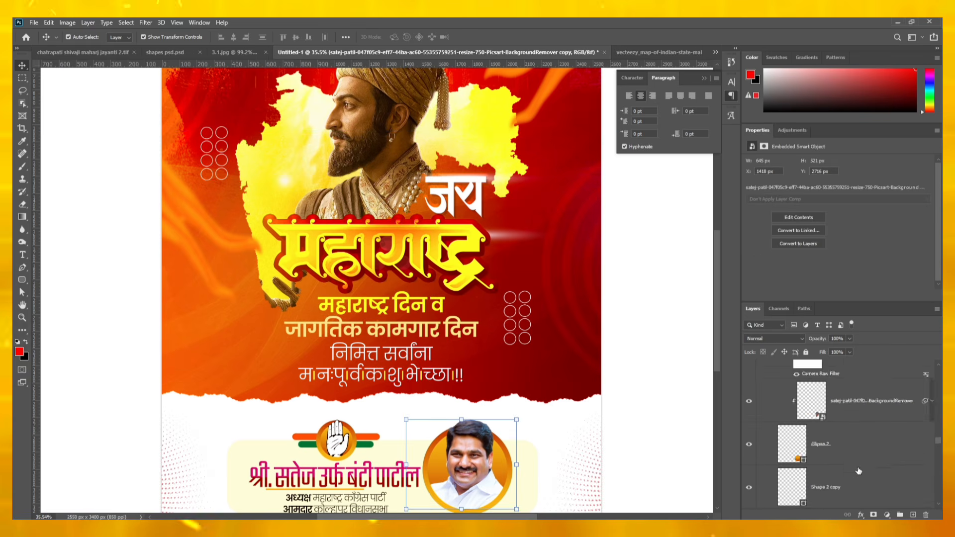
scroll(856, 463, down, 5)
scroll(848, 453, up, 1)
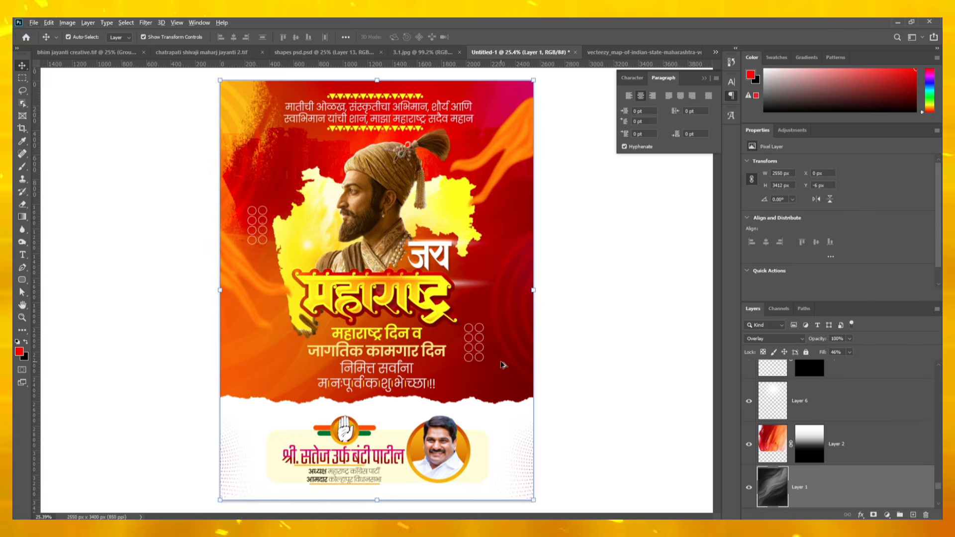
click(804, 435)
scroll(821, 438, up, 5)
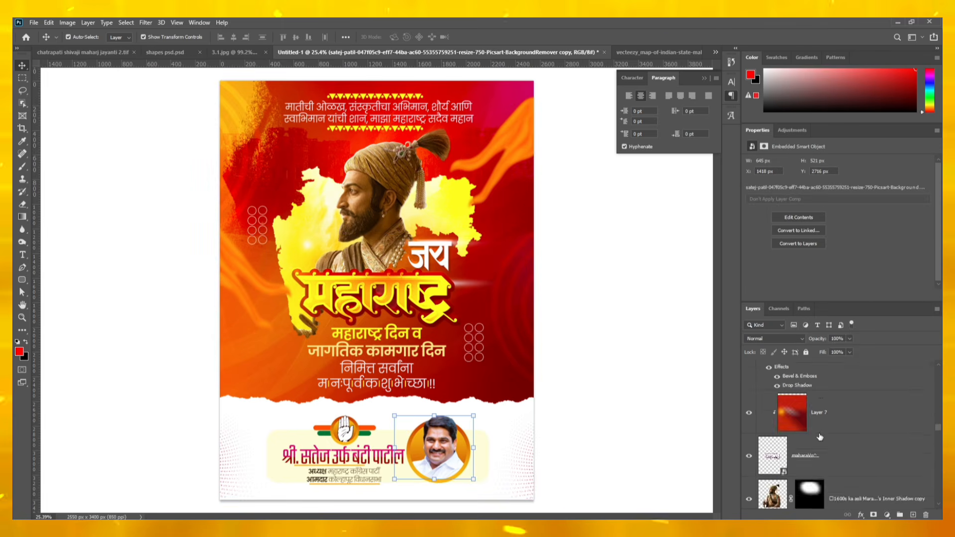
scroll(843, 441, down, 3)
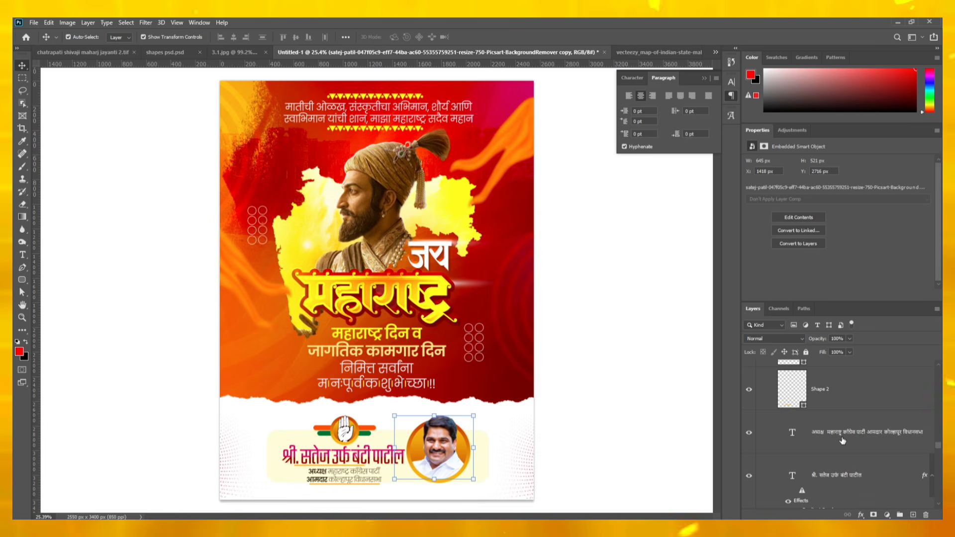
scroll(843, 442, up, 3)
scroll(843, 442, down, 5)
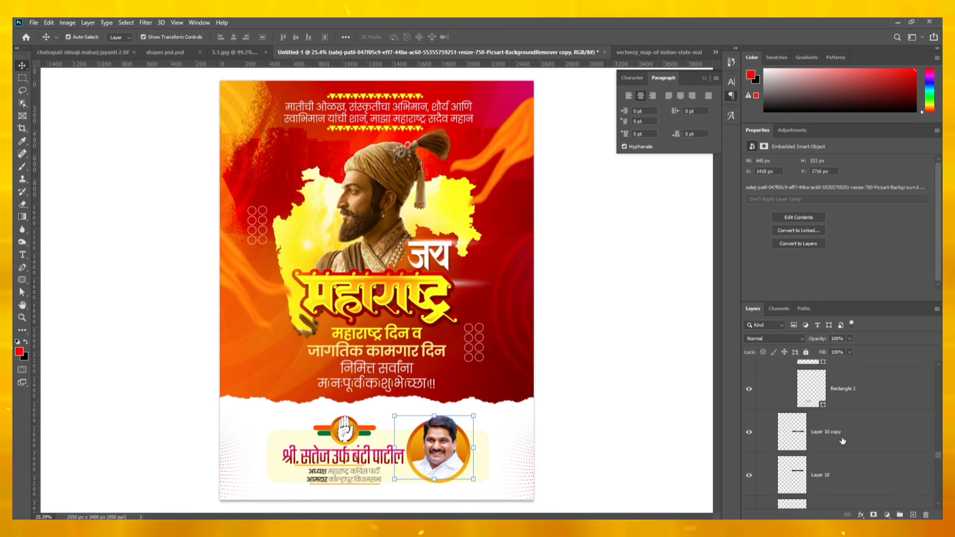
shift+click(840, 438)
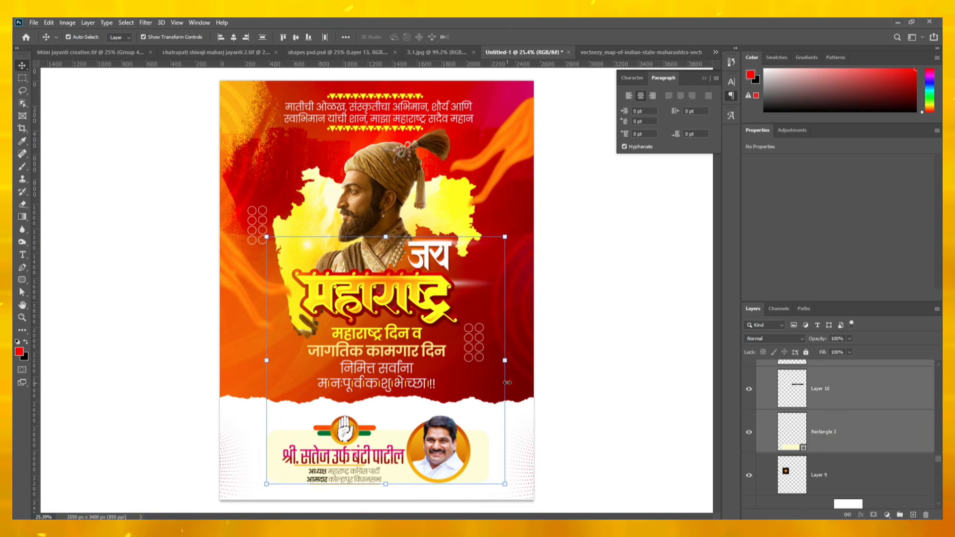
click(510, 361)
key(Return)
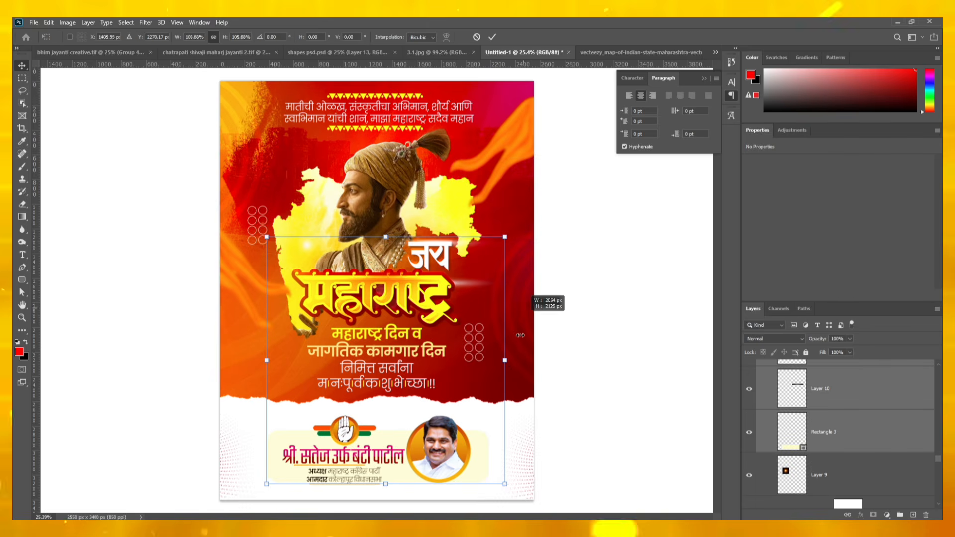
mouse_move(512, 361)
mouse_down()
mouse_move(513, 351)
mouse_move(517, 362)
mouse_move(494, 360)
mouse_up()
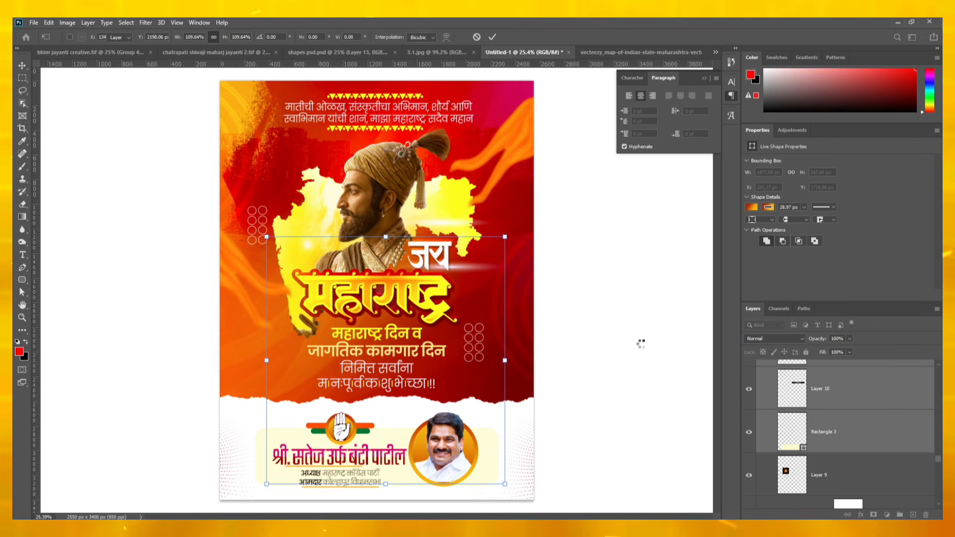
click(611, 352)
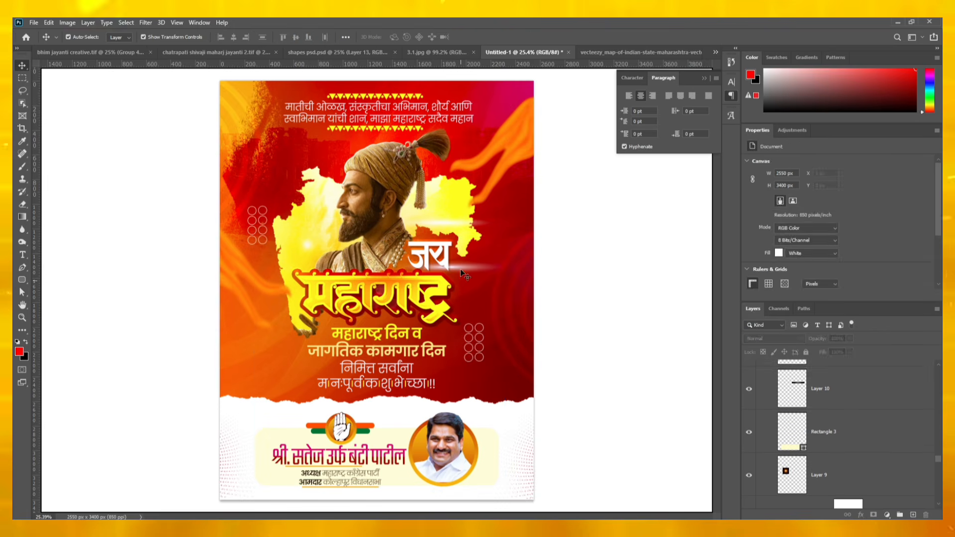
Step: Delete the two horizontal light-streak layers, Layer 10 copy and Layer 10
drag(463, 273, 520, 265)
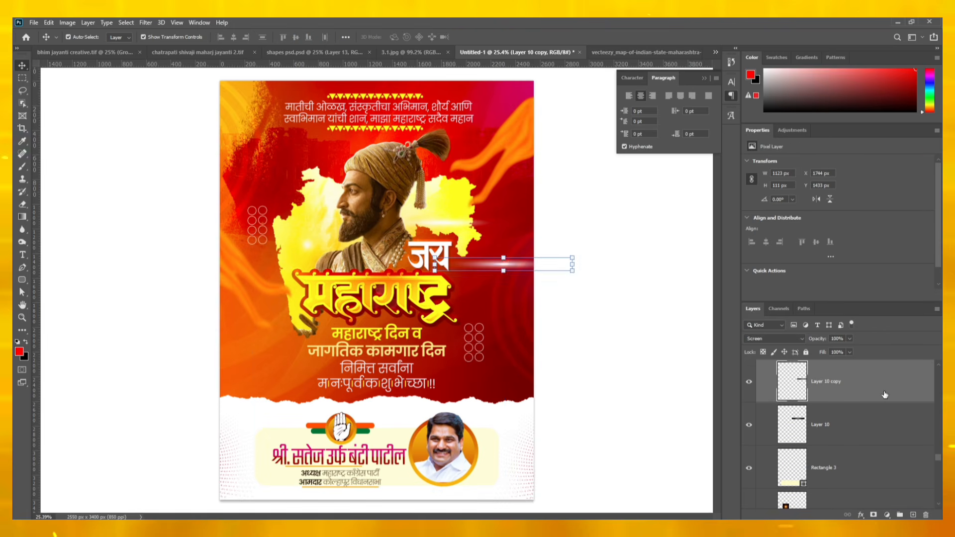
key(Delete)
key(Delete)
Step: Enlarge the Layer 9 glow to about 210% and move it up beside the warrior's face
click(817, 421)
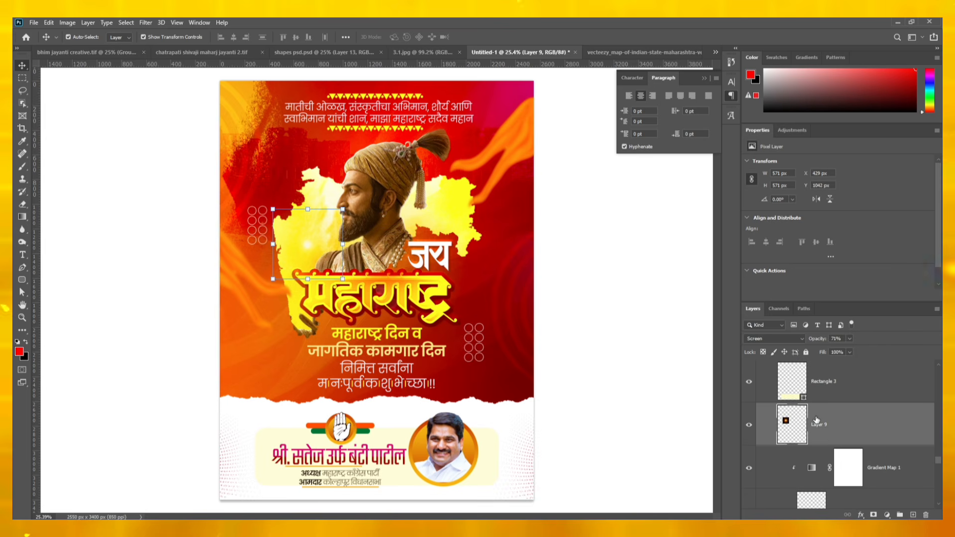
key(ctrl+t)
drag(344, 244, 382, 253)
drag(351, 265, 373, 207)
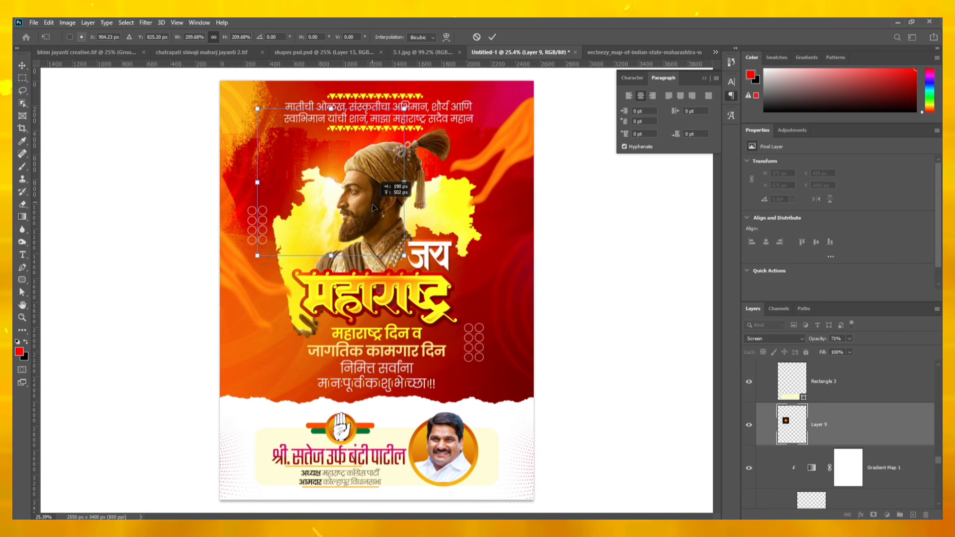
key(Return)
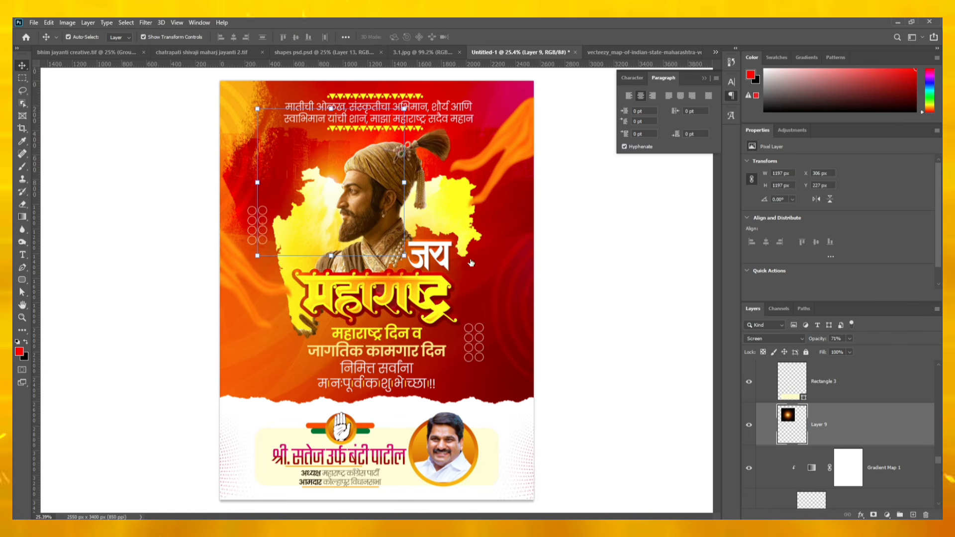
Step: Duplicate the glow onto the right end of the महाराष्ट्र title and stack both glow layers directly beneath Selective Color 2
key(ctrl+j)
key(ctrl+t)
drag(375, 223, 489, 317)
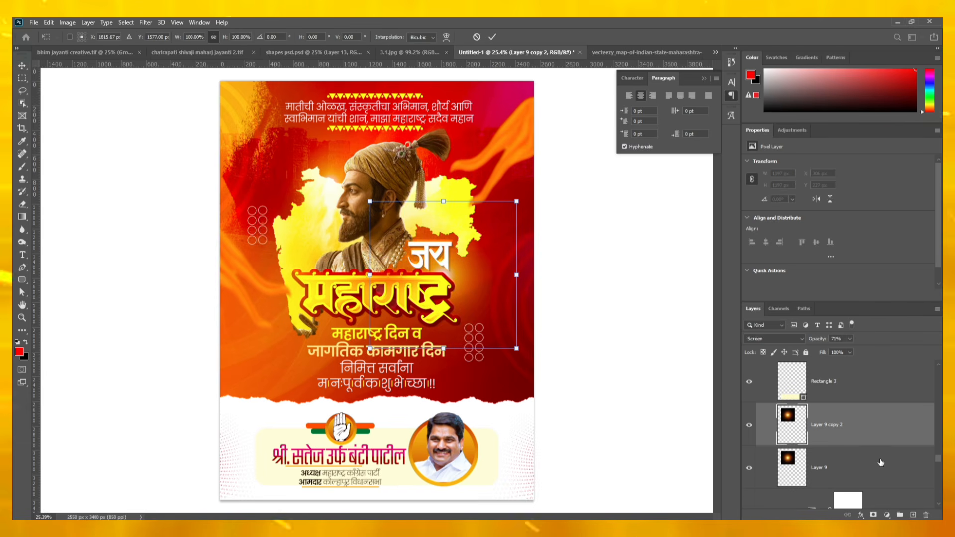
shift+click(861, 466)
drag(863, 433, 841, 469)
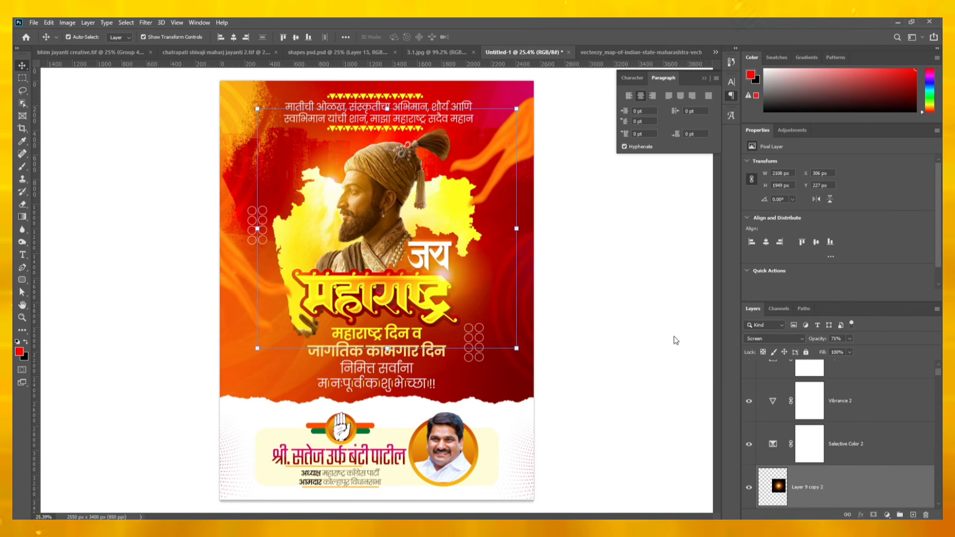
Step: Shrink the duplicate glow to about 51% and position it at the right end of the महाराष्ट्र title
click(610, 324)
drag(456, 278, 457, 291)
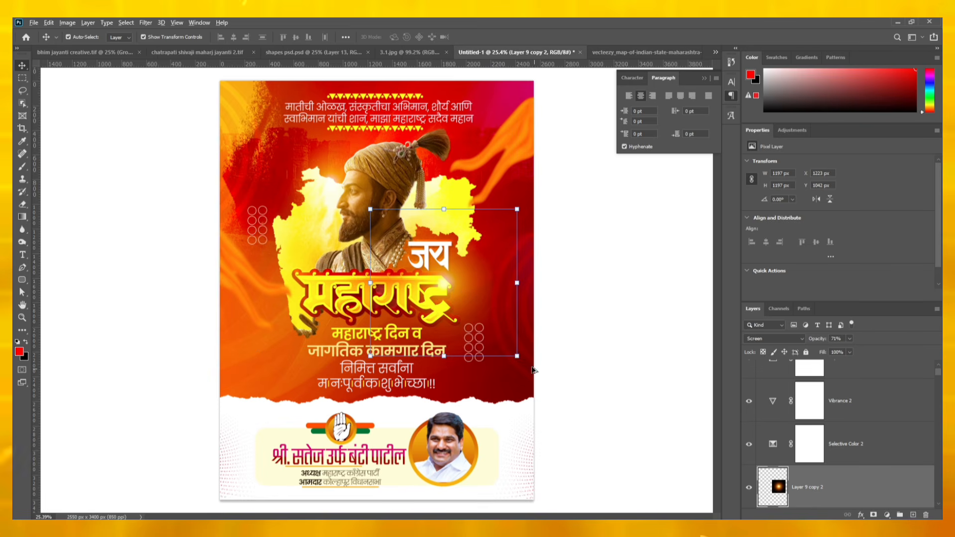
drag(517, 282, 465, 300)
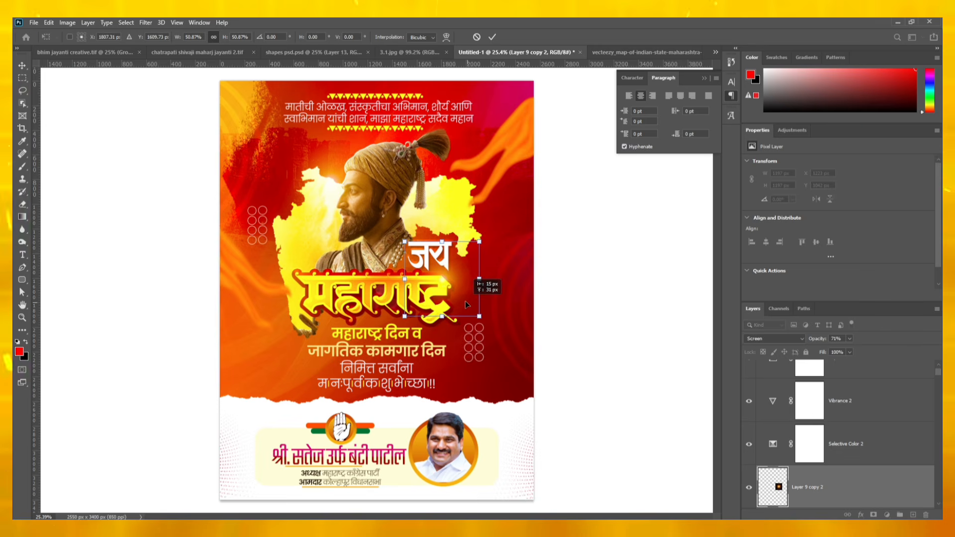
key(Return)
Step: Scale the glow beside the warrior's face down to about 75%
click(350, 214)
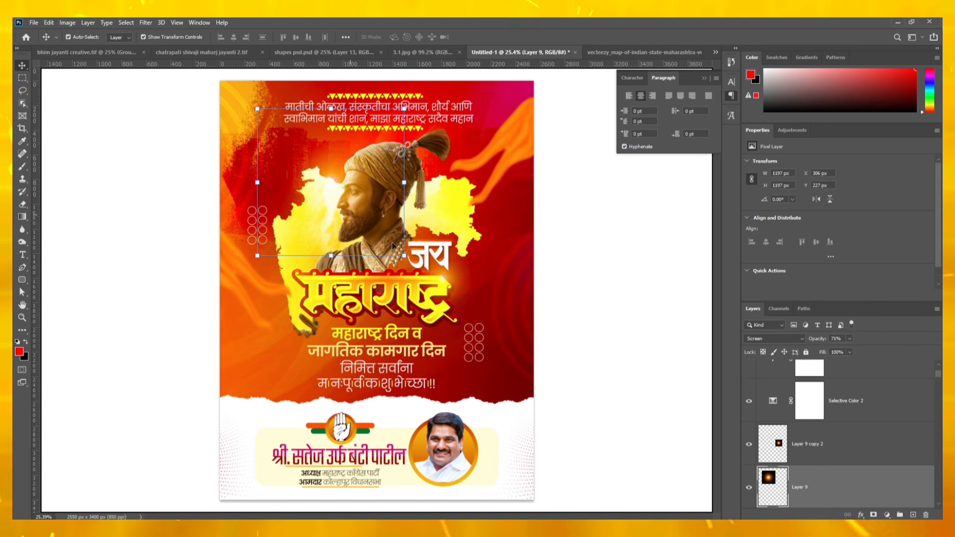
key(ctrl+t)
drag(404, 256, 382, 241)
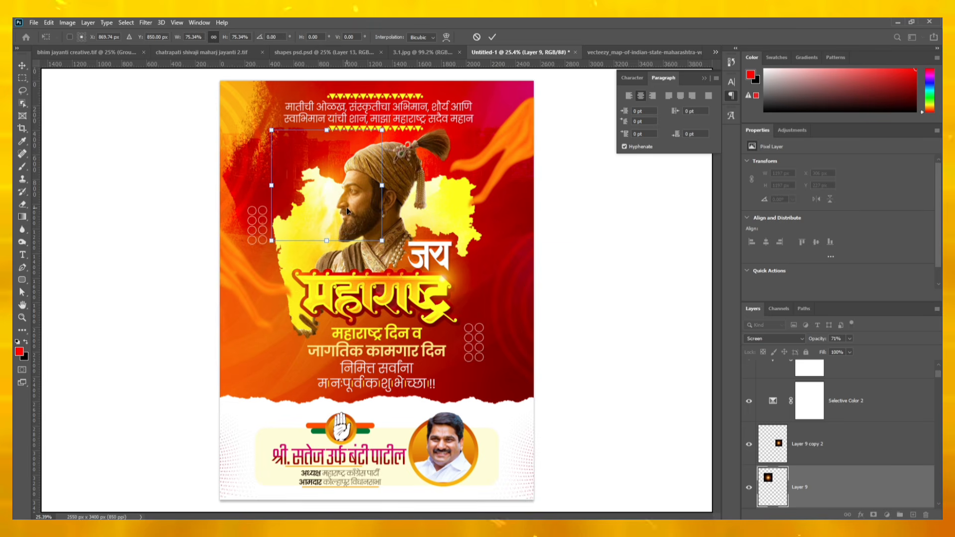
Step: Duplicate the face glow over the poster's upper-right edge and enlarge the copy to about 267%
alt+click(419, 201)
click(612, 385)
drag(440, 198, 559, 144)
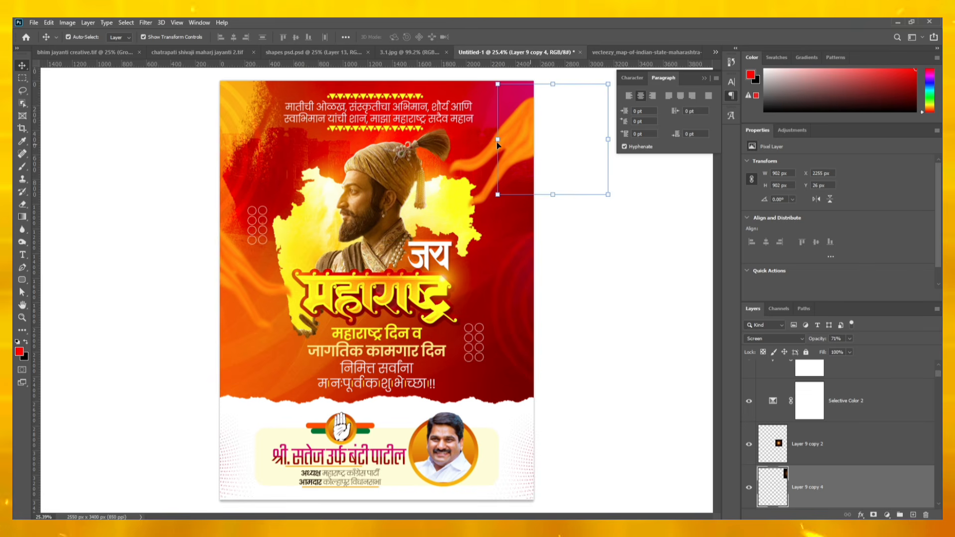
drag(498, 140, 405, 140)
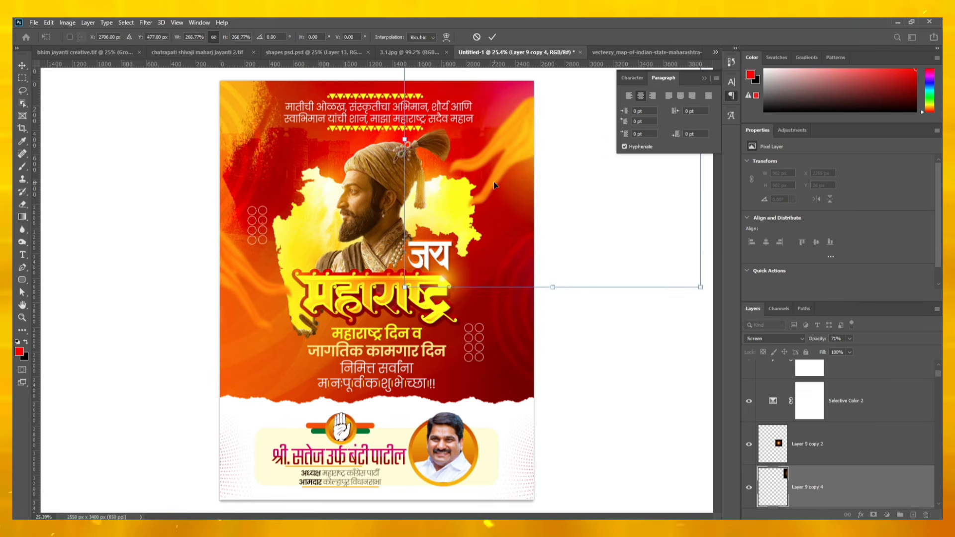
scroll(494, 183, down, 1)
drag(489, 173, 492, 175)
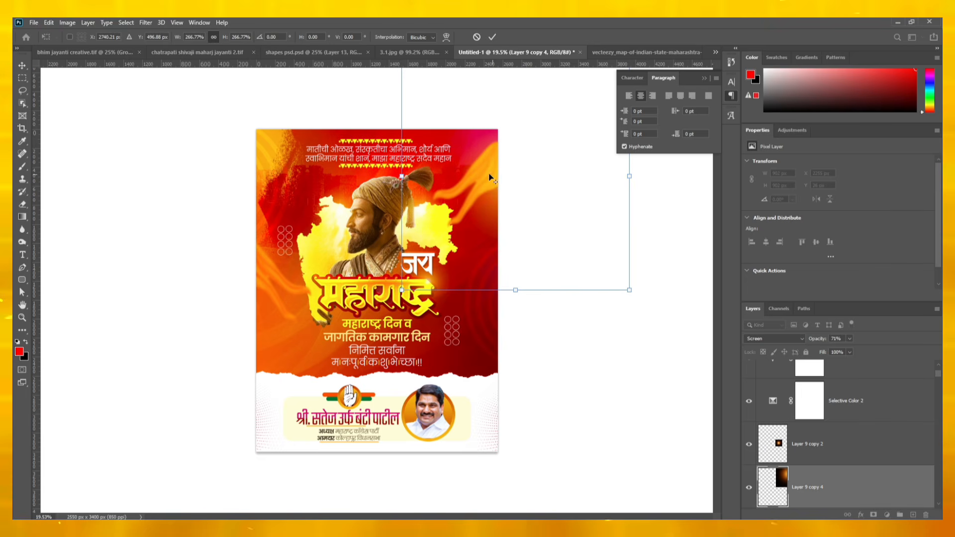
key(Return)
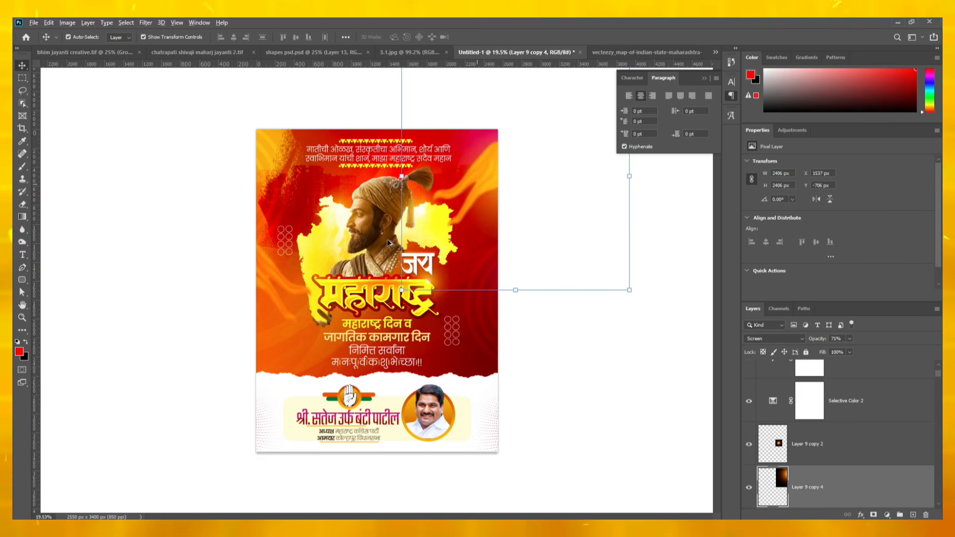
Step: Duplicate the large glow from the poster's upper-right edge and position the copy across the poster's left edge
drag(221, 292, 181, 282)
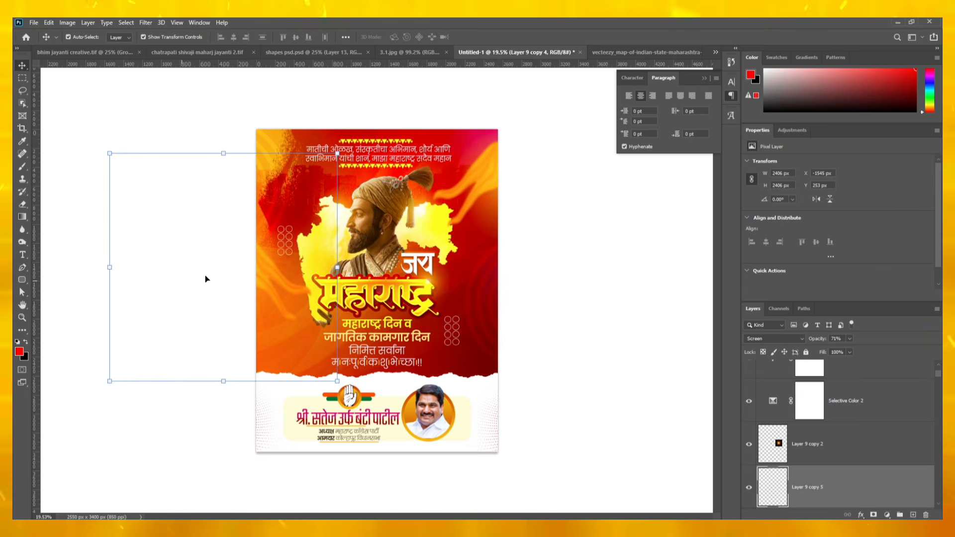
key(ctrl+z)
key(ctrl+z)
key(ctrl+z)
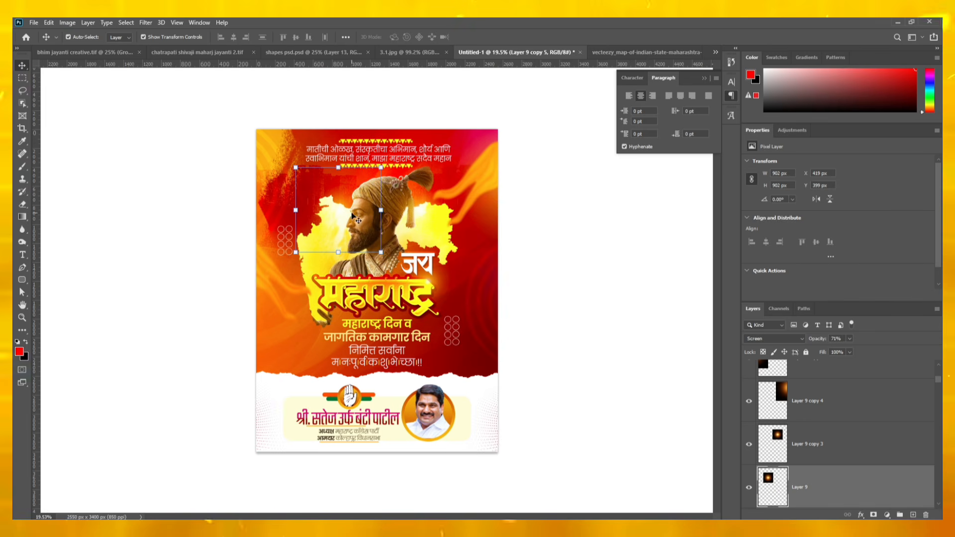
Step: Set the fill of the glow beside the warrior's face to 21%
click(849, 352)
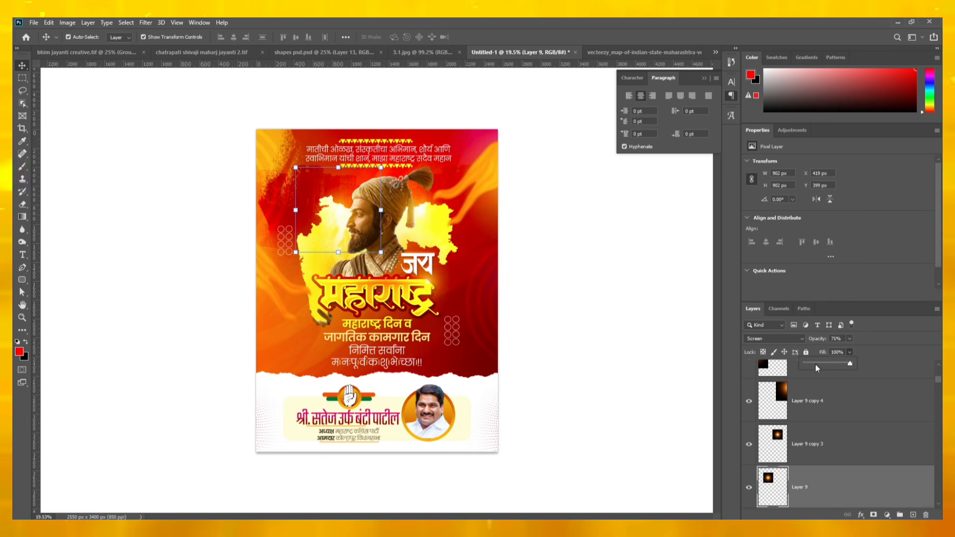
click(561, 306)
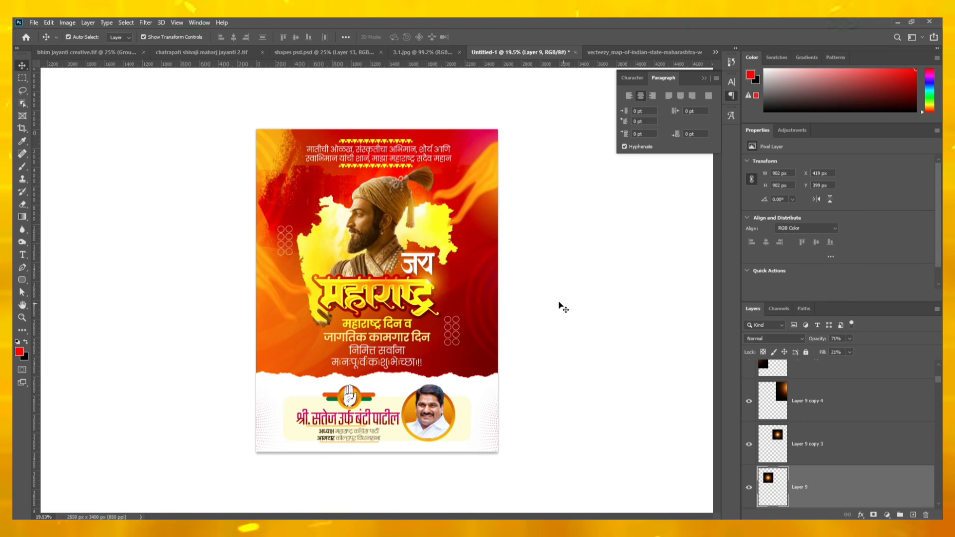
Step: Hide the interface panels and examine the whole poster at about 26% magnification
scroll(401, 275, up, 2)
scroll(402, 275, up, 1)
scroll(401, 275, down, 2)
right_click(621, 327)
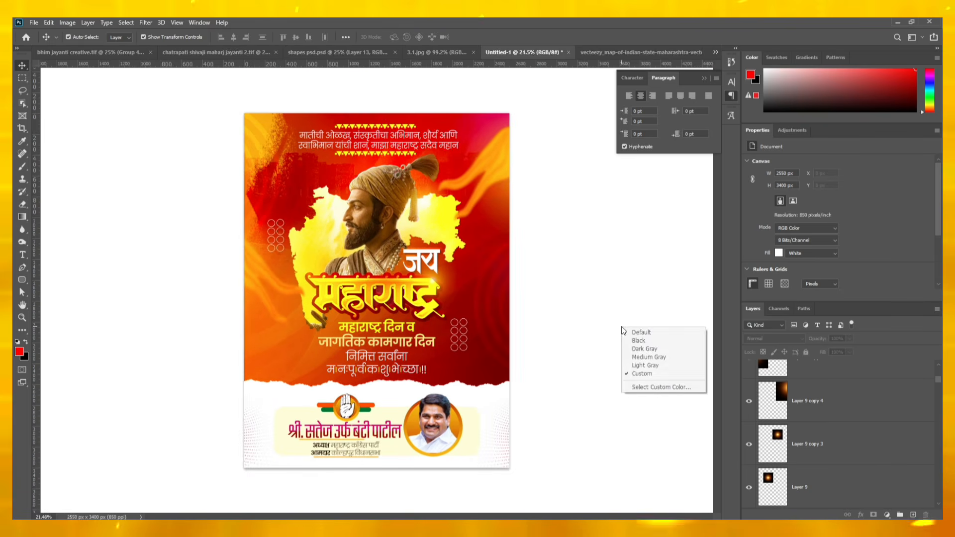
click(590, 316)
key(Tab)
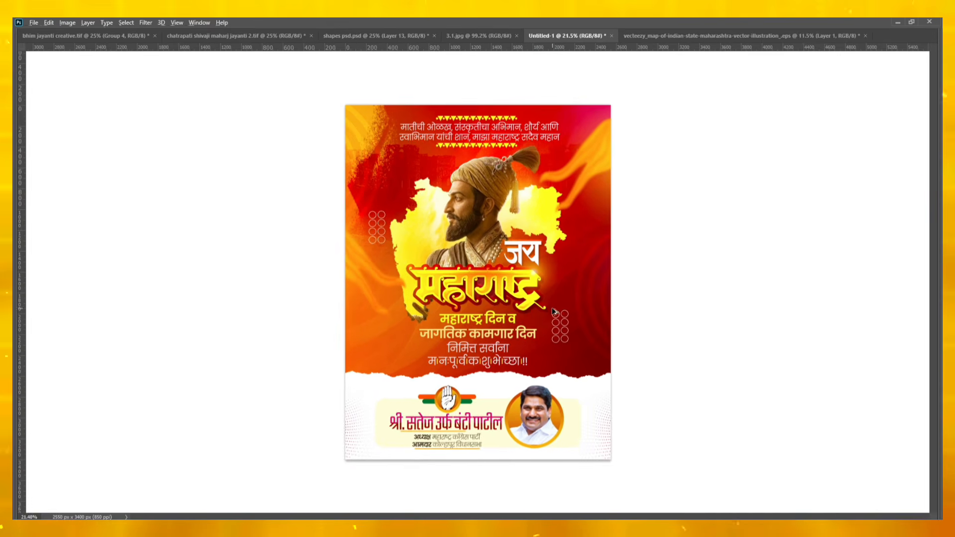
scroll(590, 311, up, 3)
scroll(555, 312, down, 1)
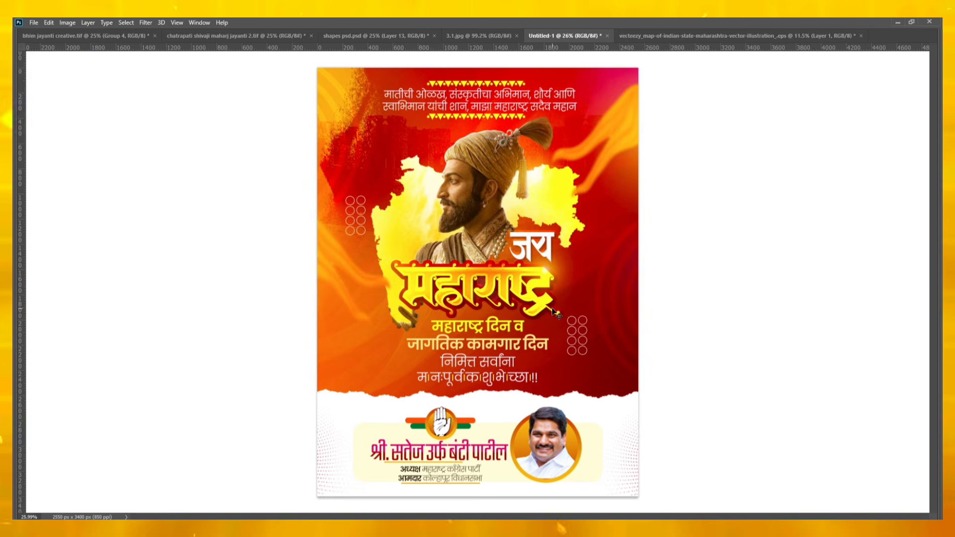